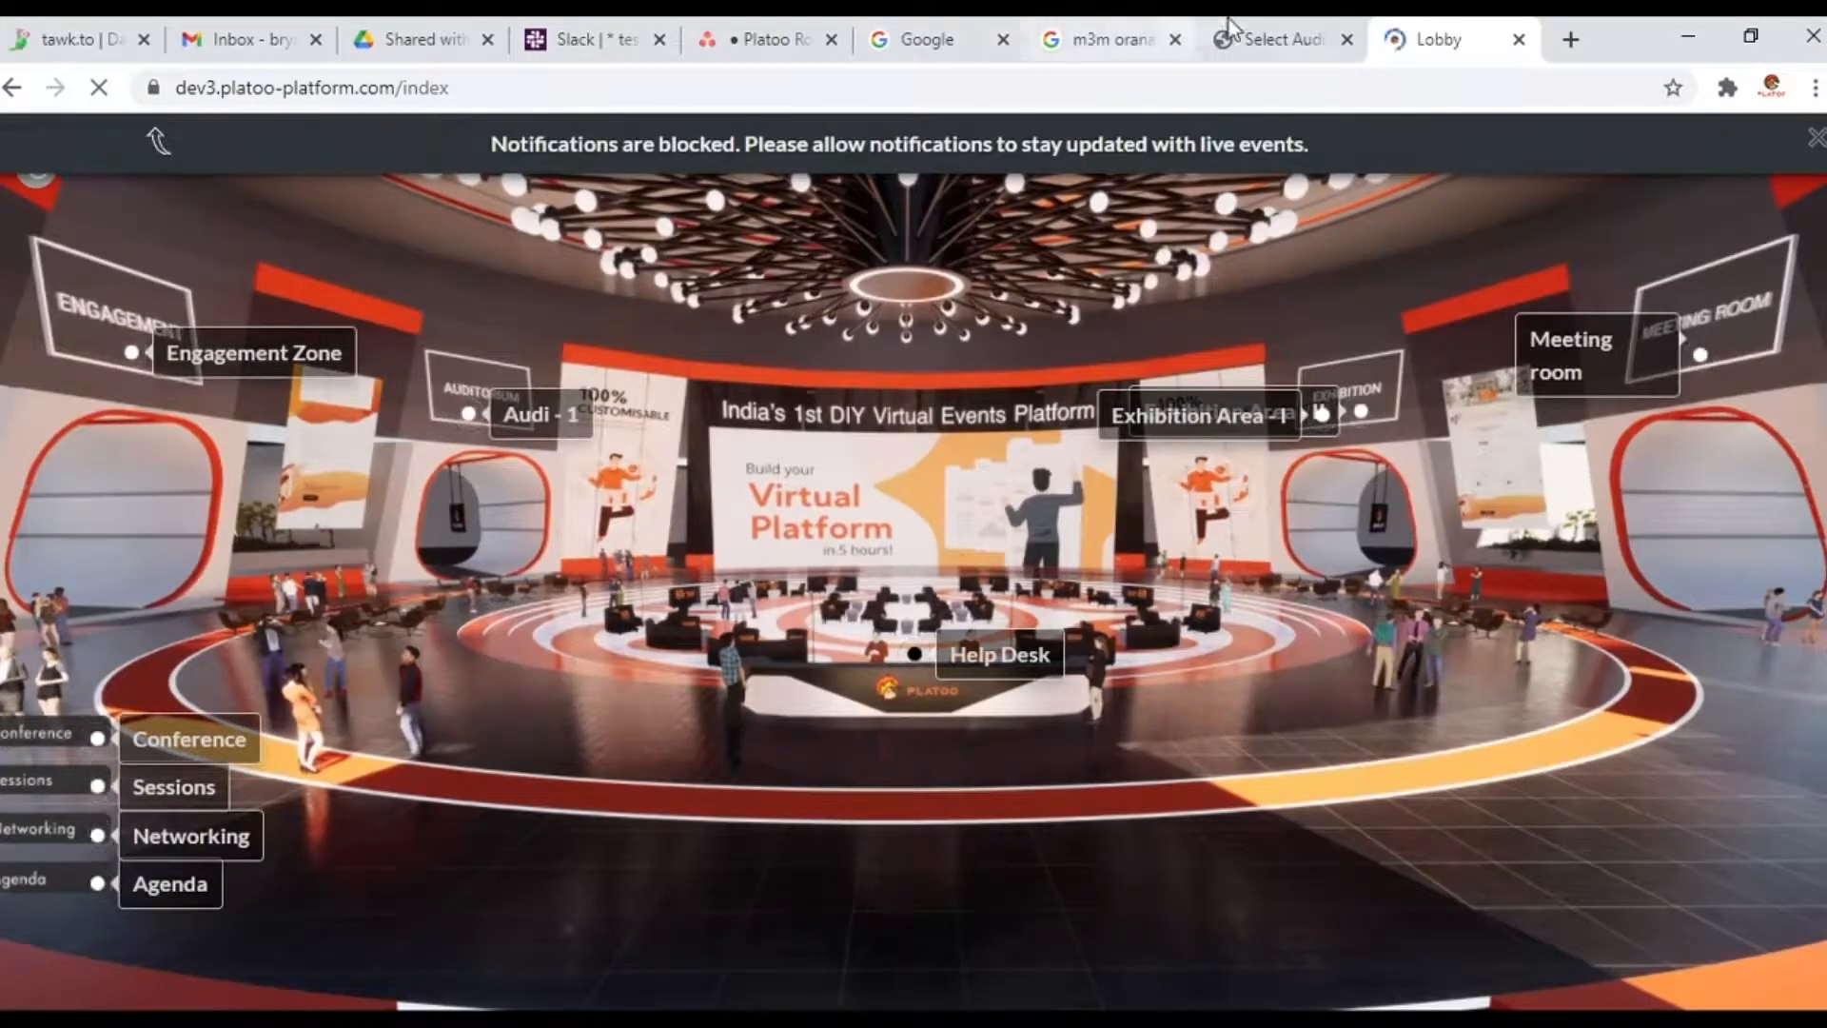
# Open the Audi - 1 auditorium page configuration in the admin site and enable it
pyautogui.click(1227, 27)
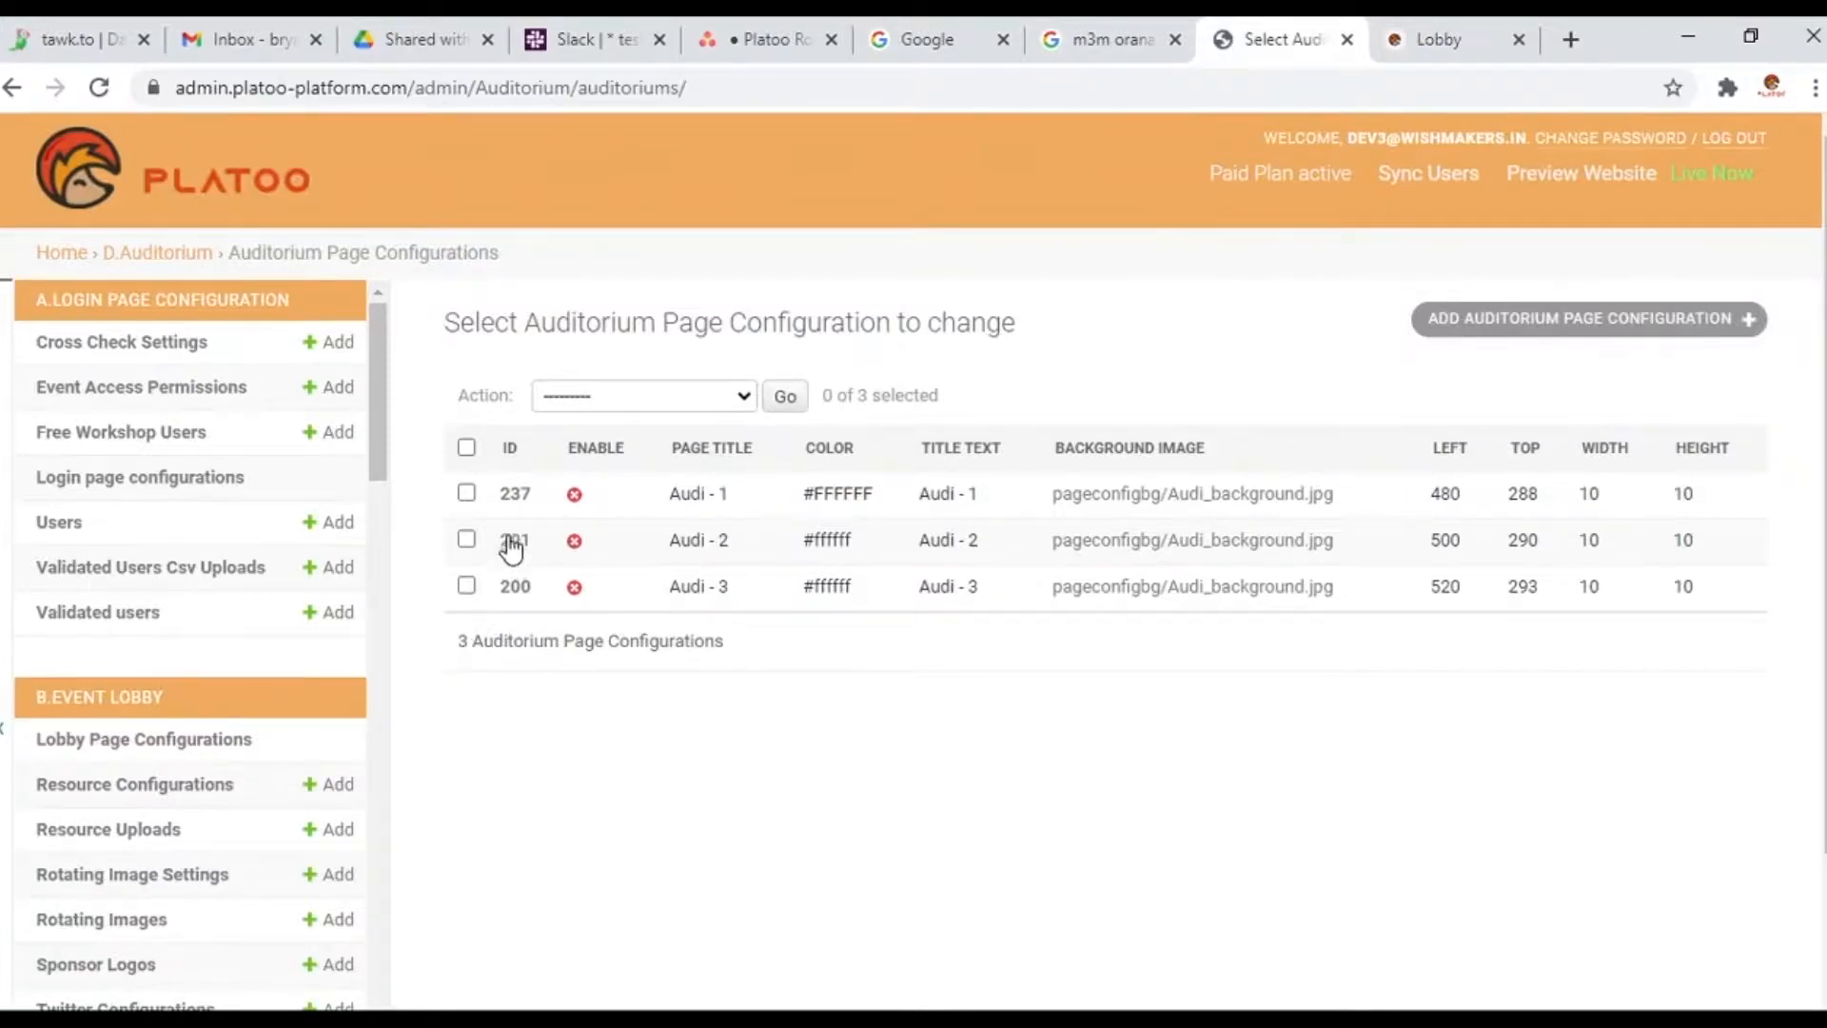
pyautogui.click(522, 499)
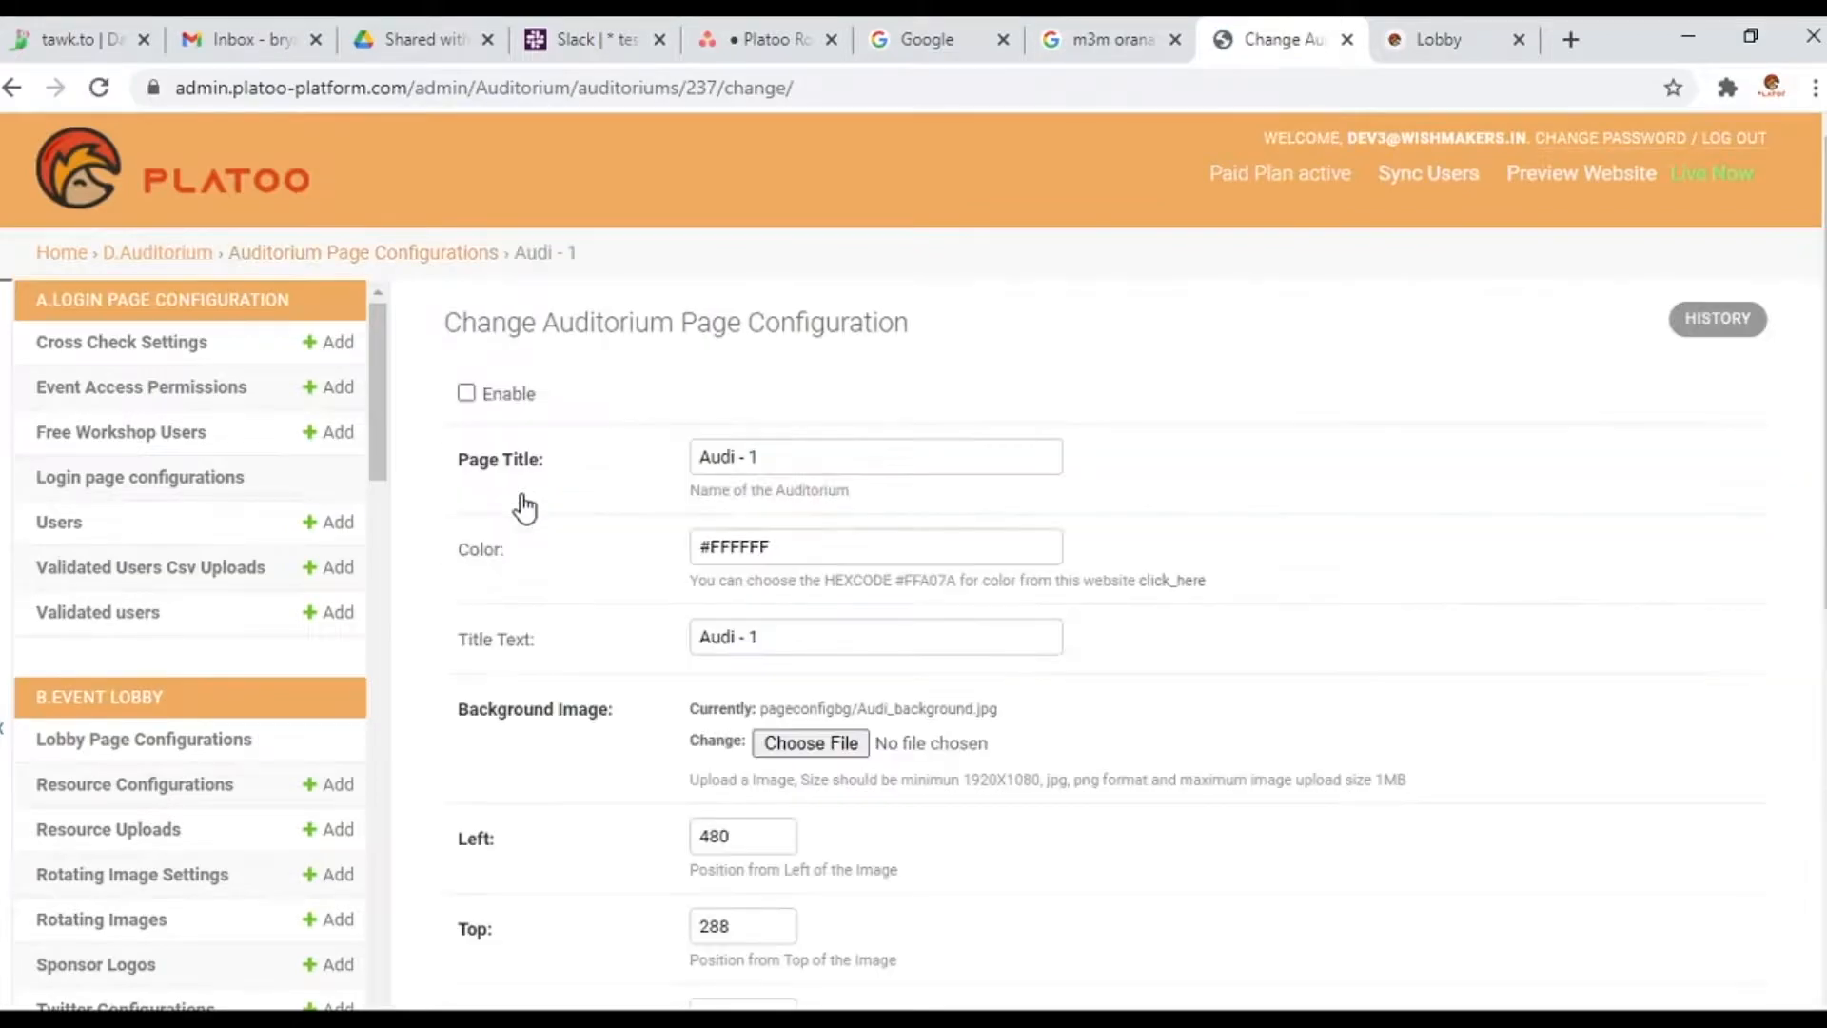
pyautogui.click(468, 392)
pyautogui.scroll(-7, 1175, 562)
pyautogui.scroll(4, 1174, 562)
pyautogui.scroll(3, 1175, 566)
# Set the auditorium's page title to Auditorium
pyautogui.moveTo(799, 420); pyautogui.dragTo(245, 396)
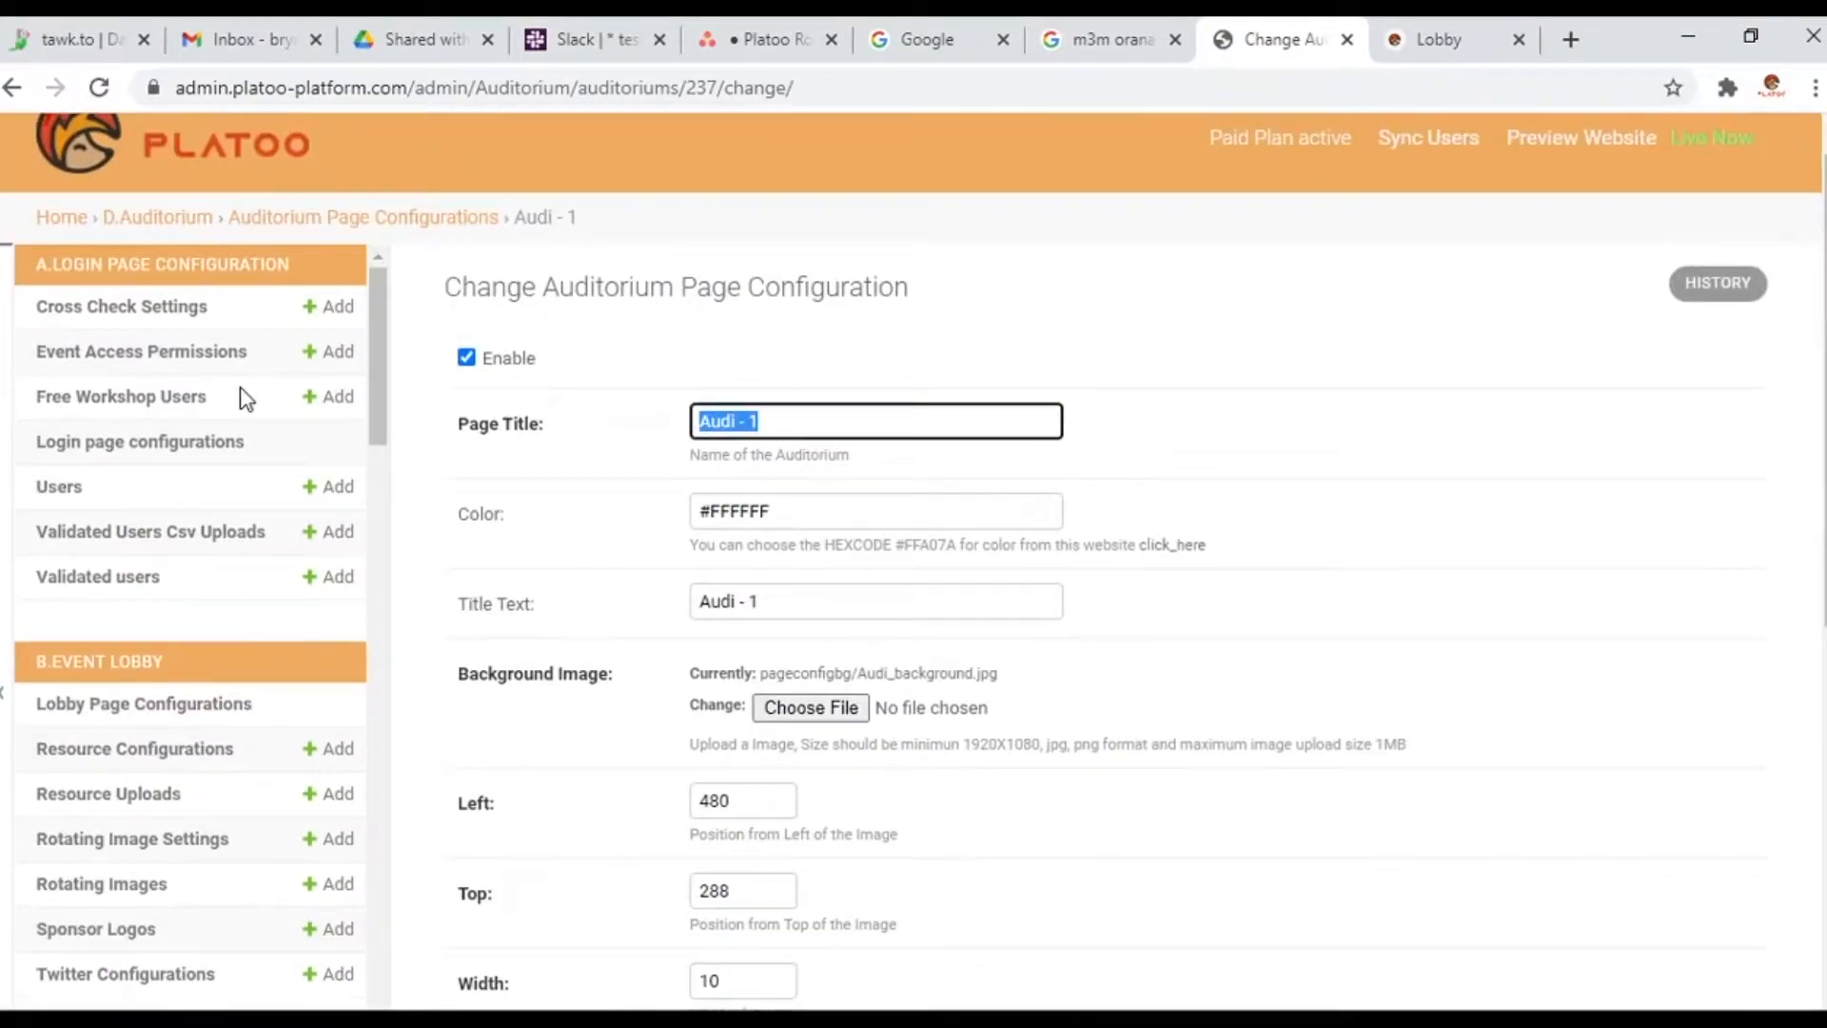
pyautogui.write('audi')
pyautogui.click(829, 493)
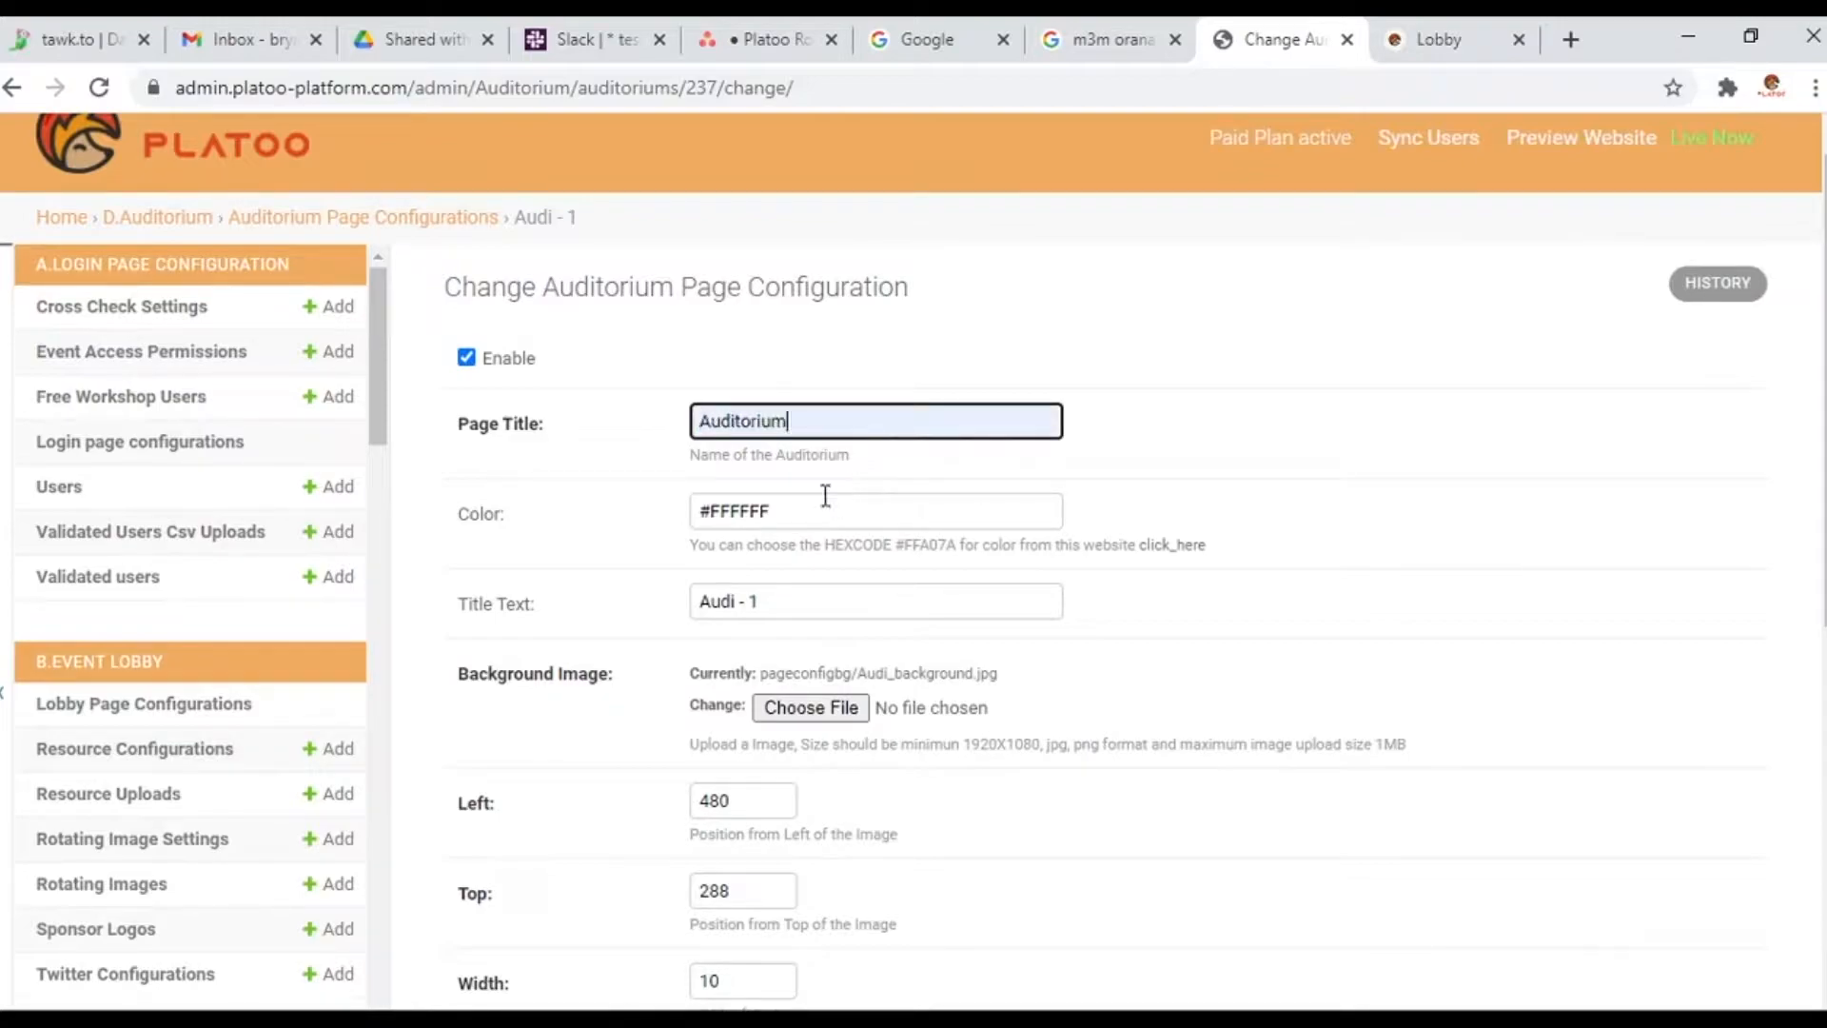
# Open the color code website linked under the Color field, pick pure white and copy its hex code #FFFFFF
pyautogui.press('Tab')
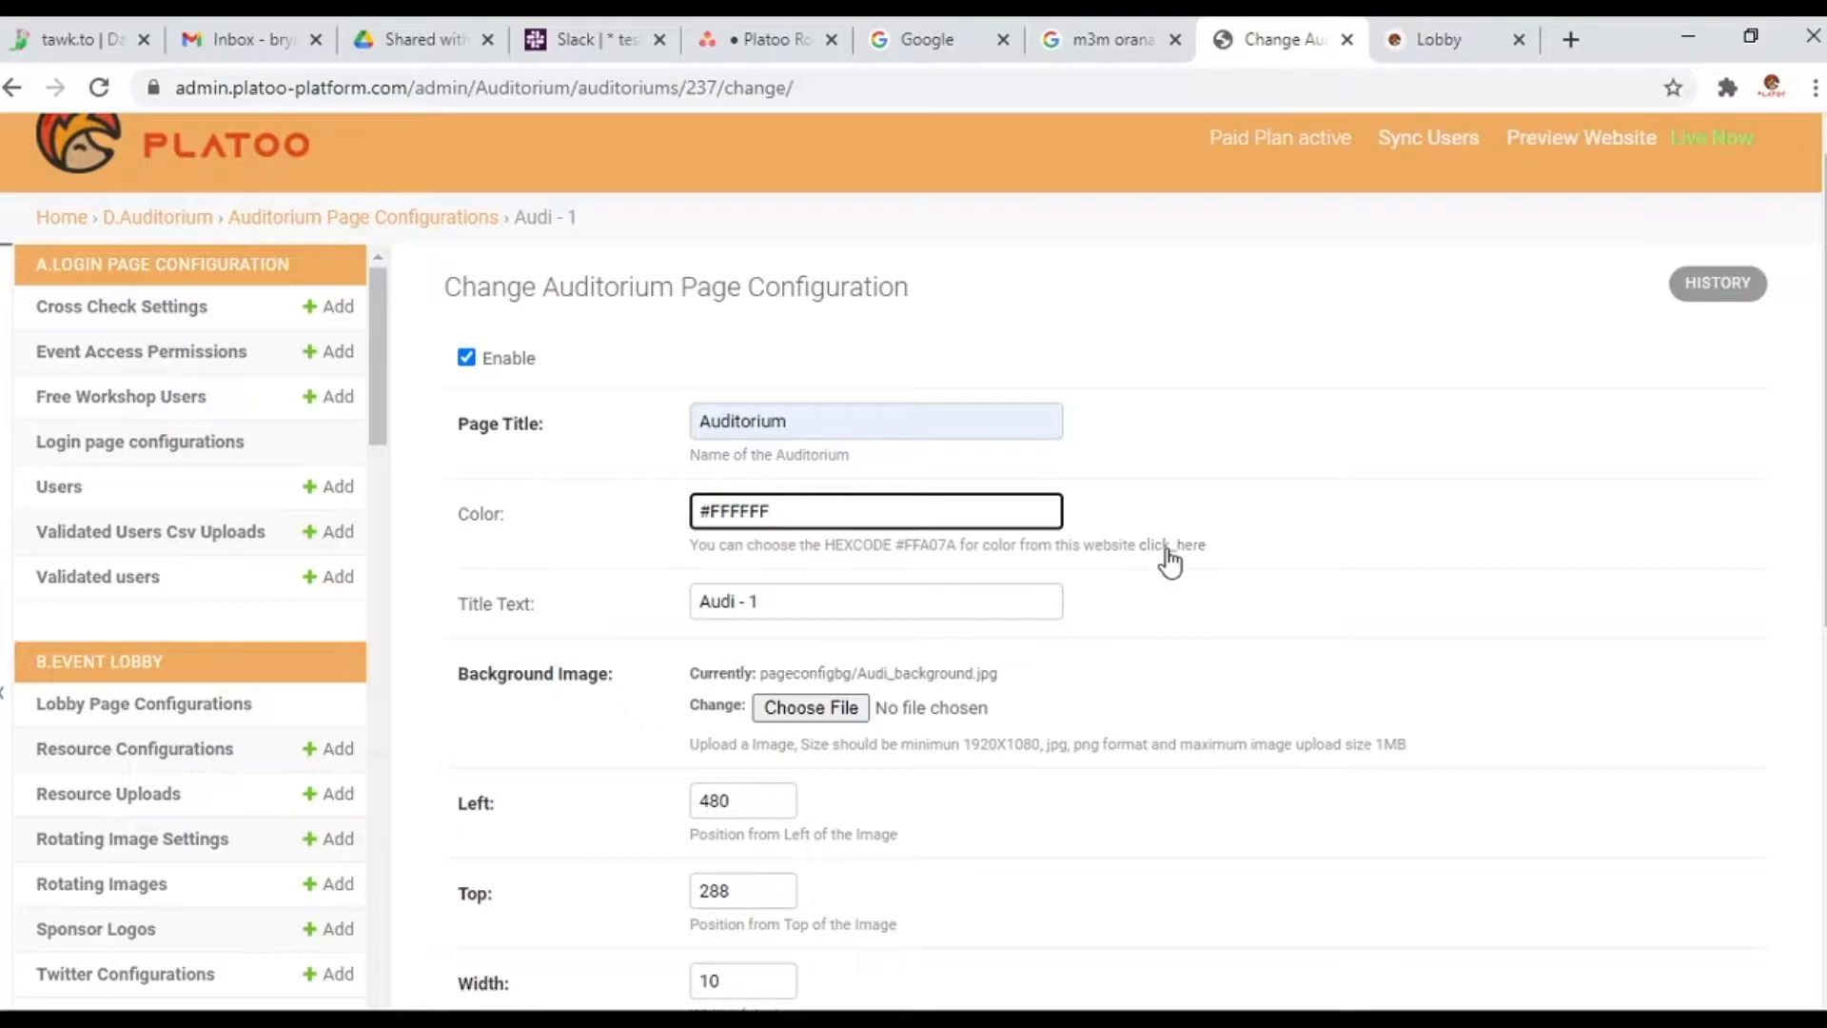
pyautogui.click(1169, 546)
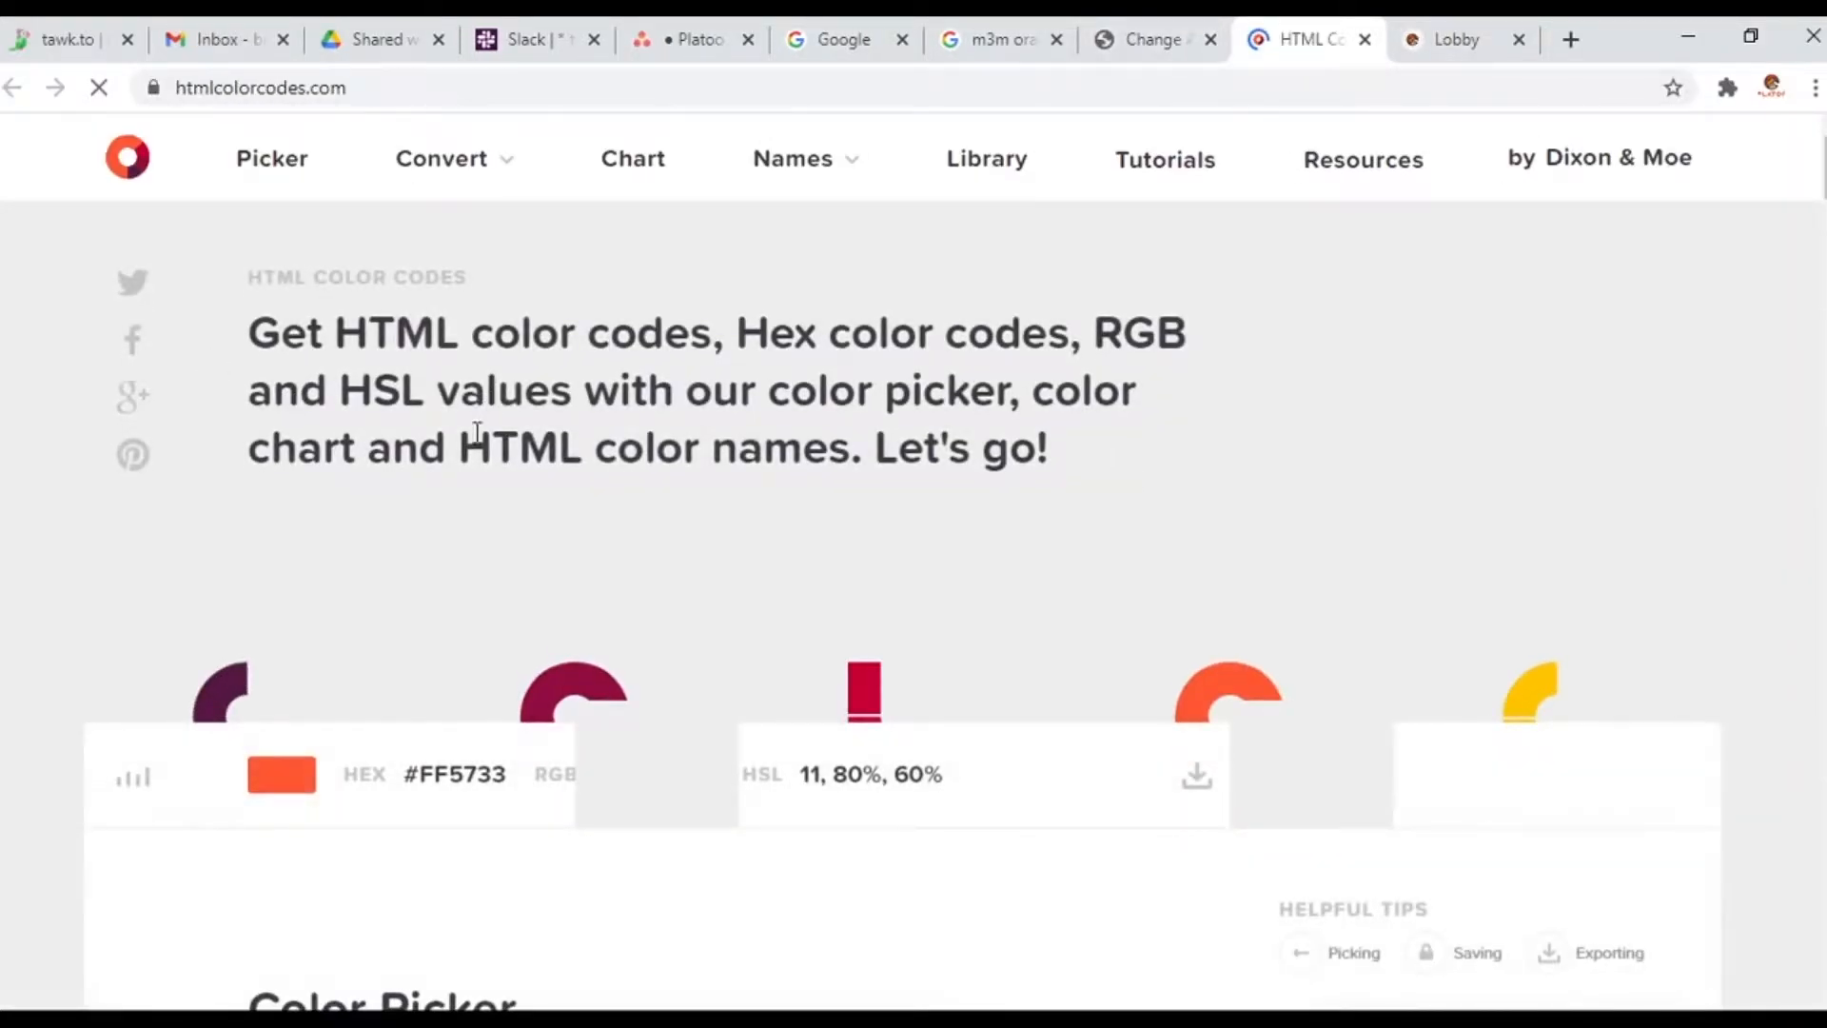
pyautogui.scroll(-5, 478, 428)
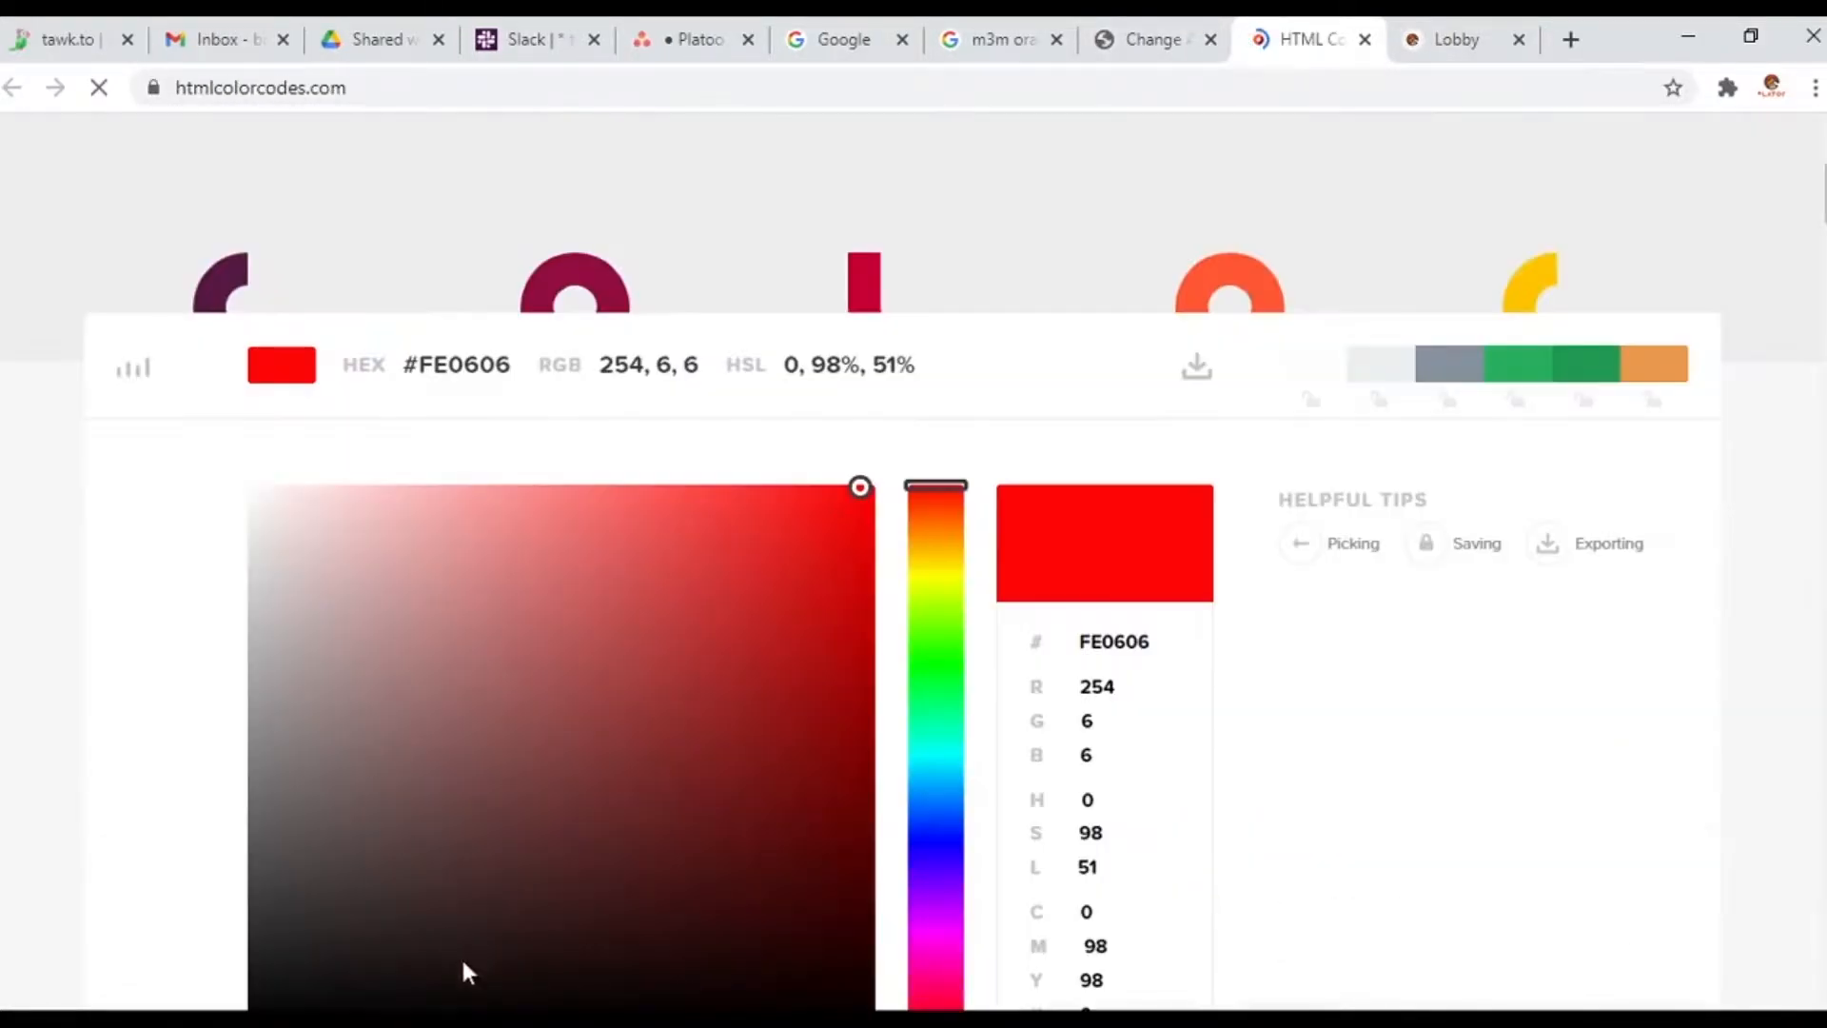
pyautogui.click(409, 371)
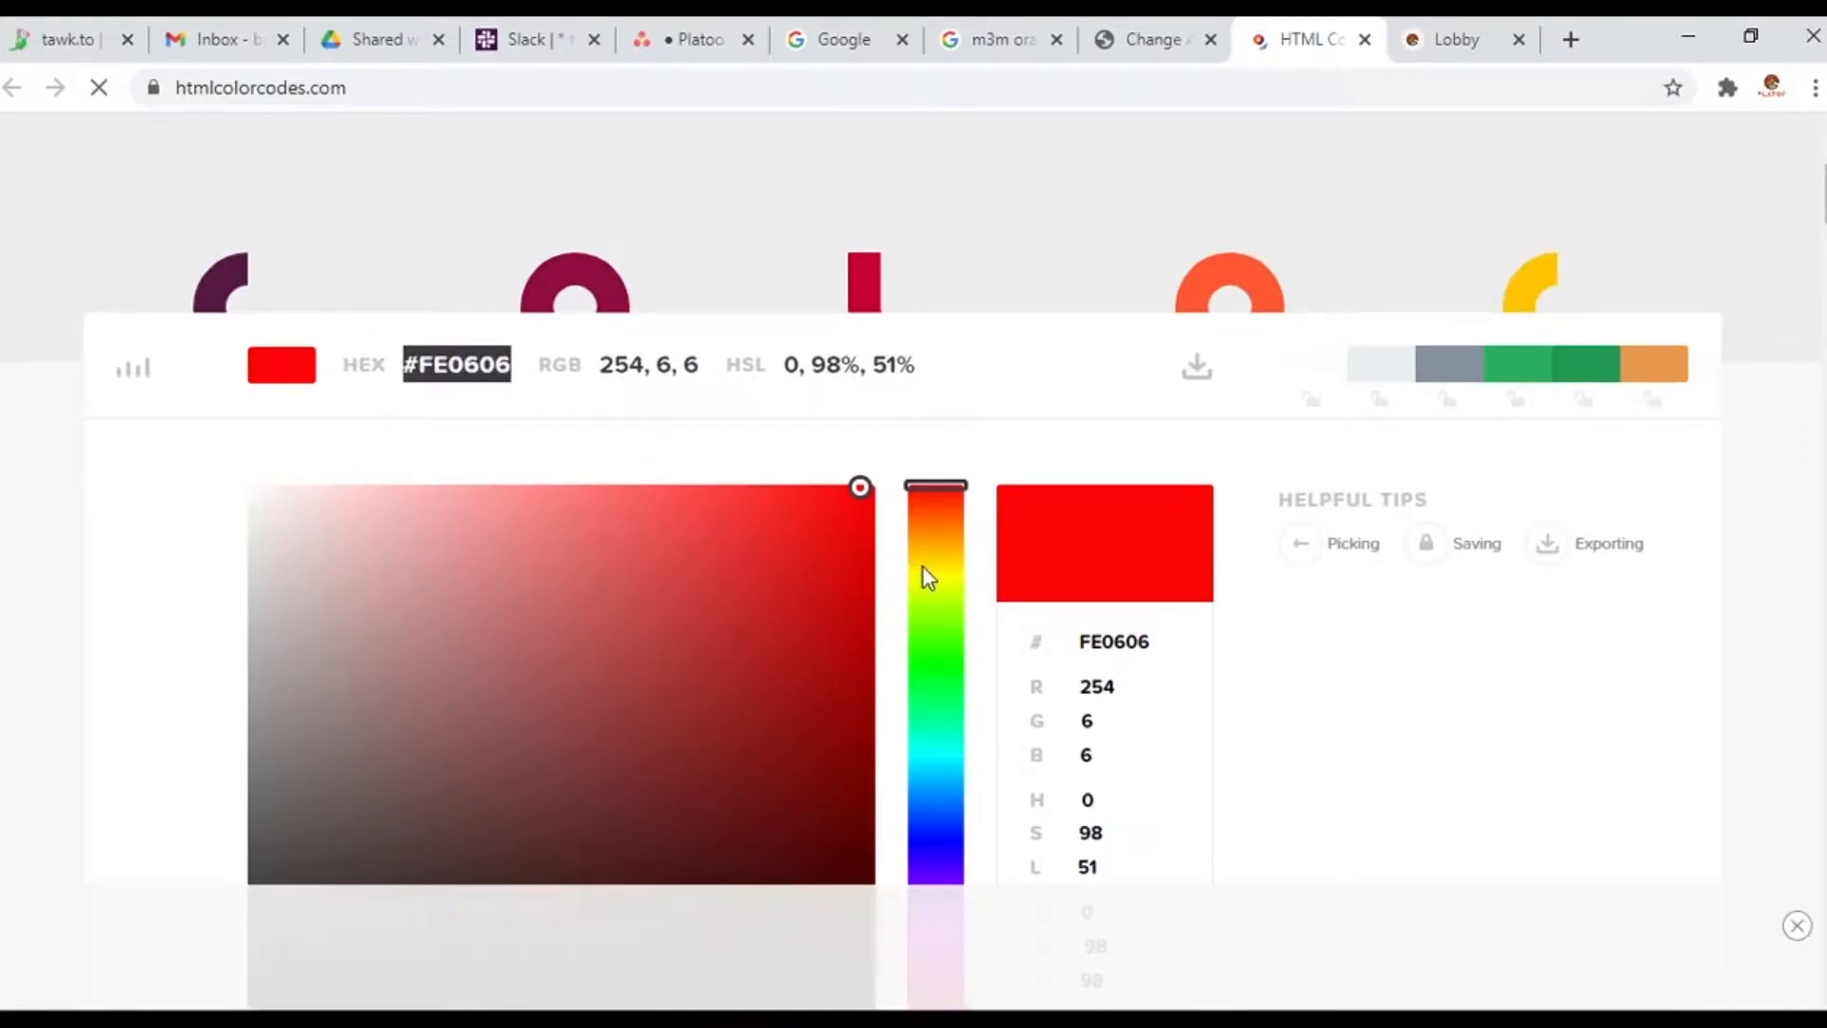
pyautogui.scroll(-3, 922, 566)
pyautogui.click(257, 225)
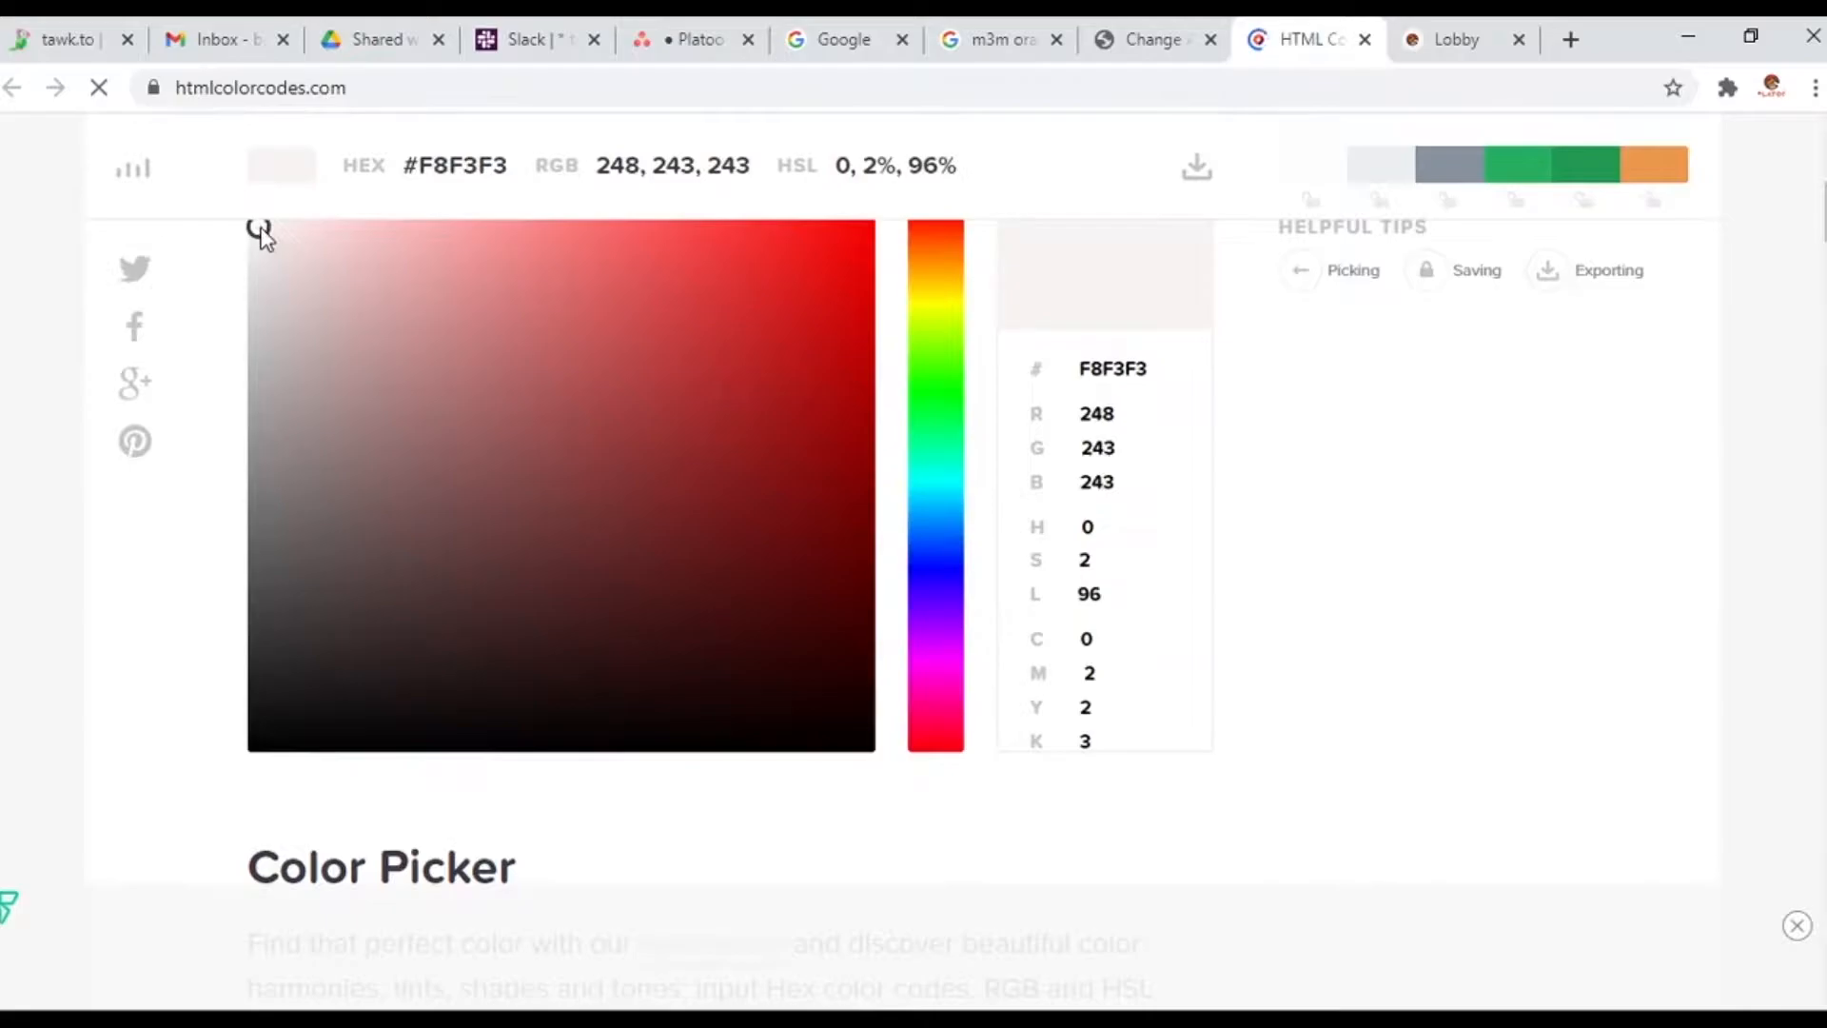
pyautogui.scroll(5, 272, 799)
pyautogui.moveTo(257, 773); pyautogui.dragTo(232, 738)
pyautogui.click(440, 639)
pyautogui.hotkey('ctrl', 'c')
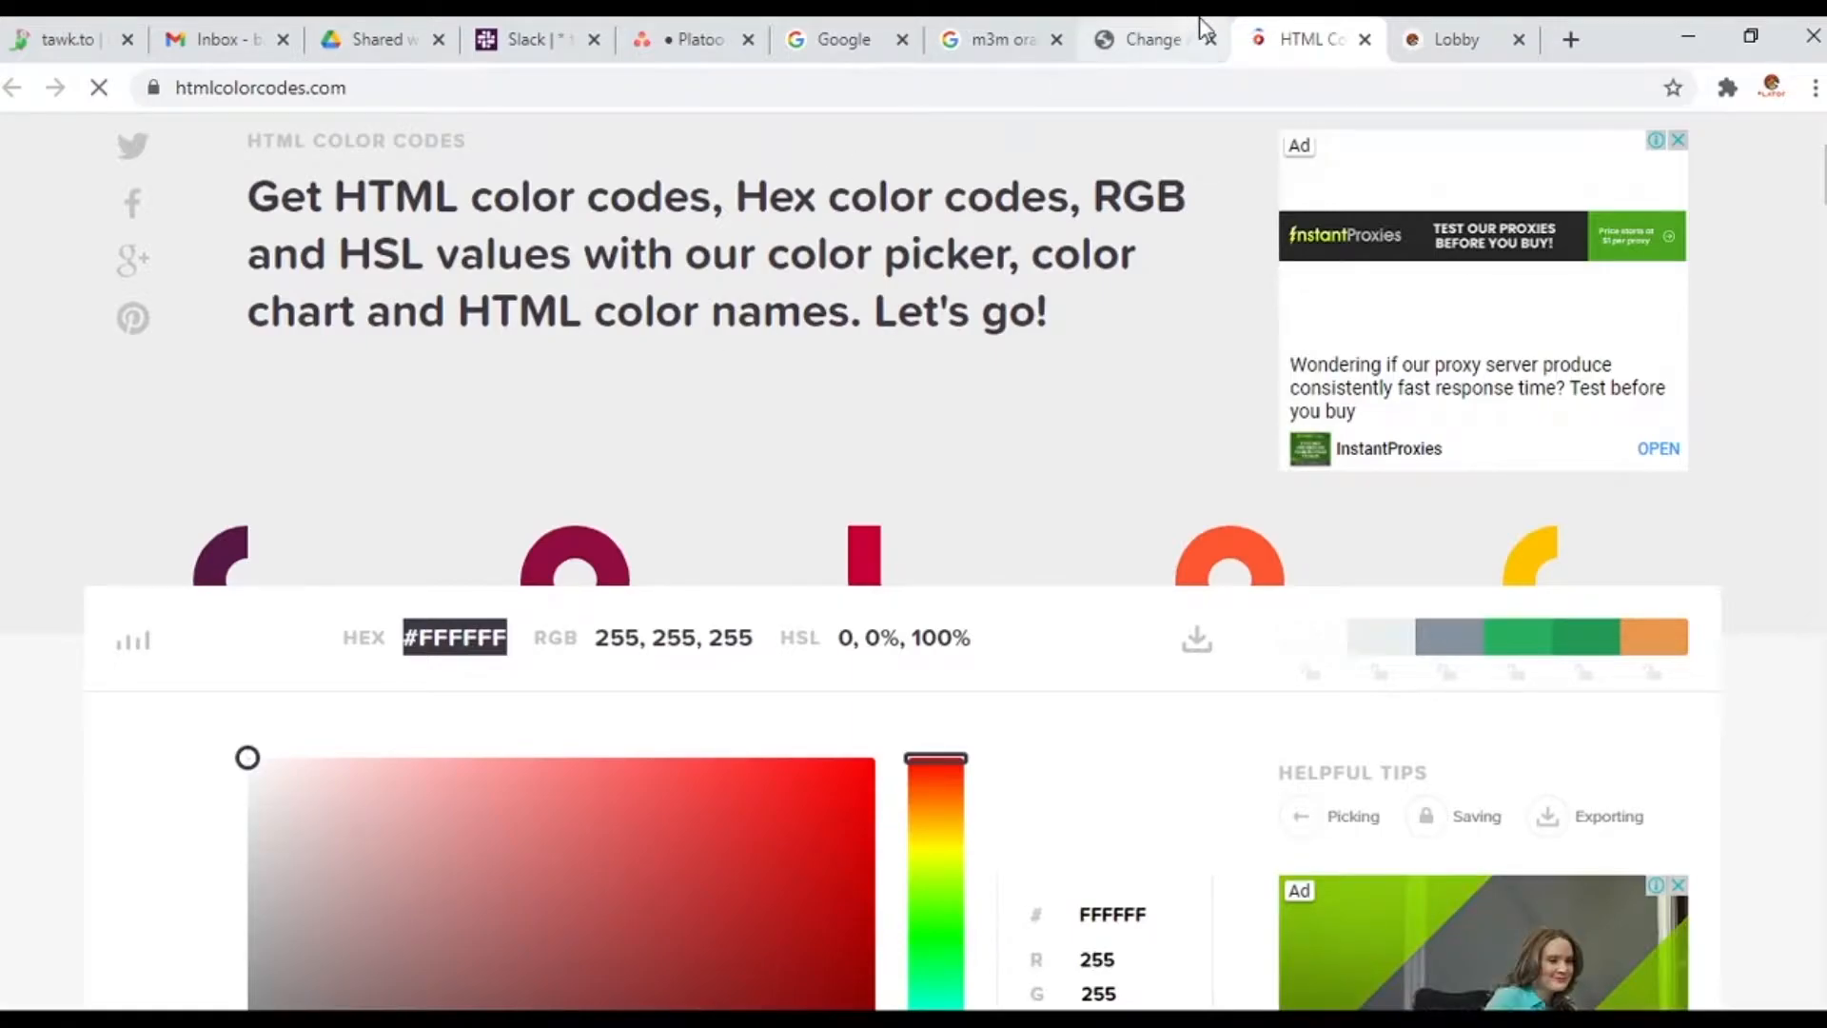
# Replace the Color value in the auditorium configuration with the copied code #FFFFFF
pyautogui.click(1170, 39)
pyautogui.click(835, 501)
pyautogui.hotkey('ctrl', 'a')
pyautogui.hotkey('ctrl', 'v')
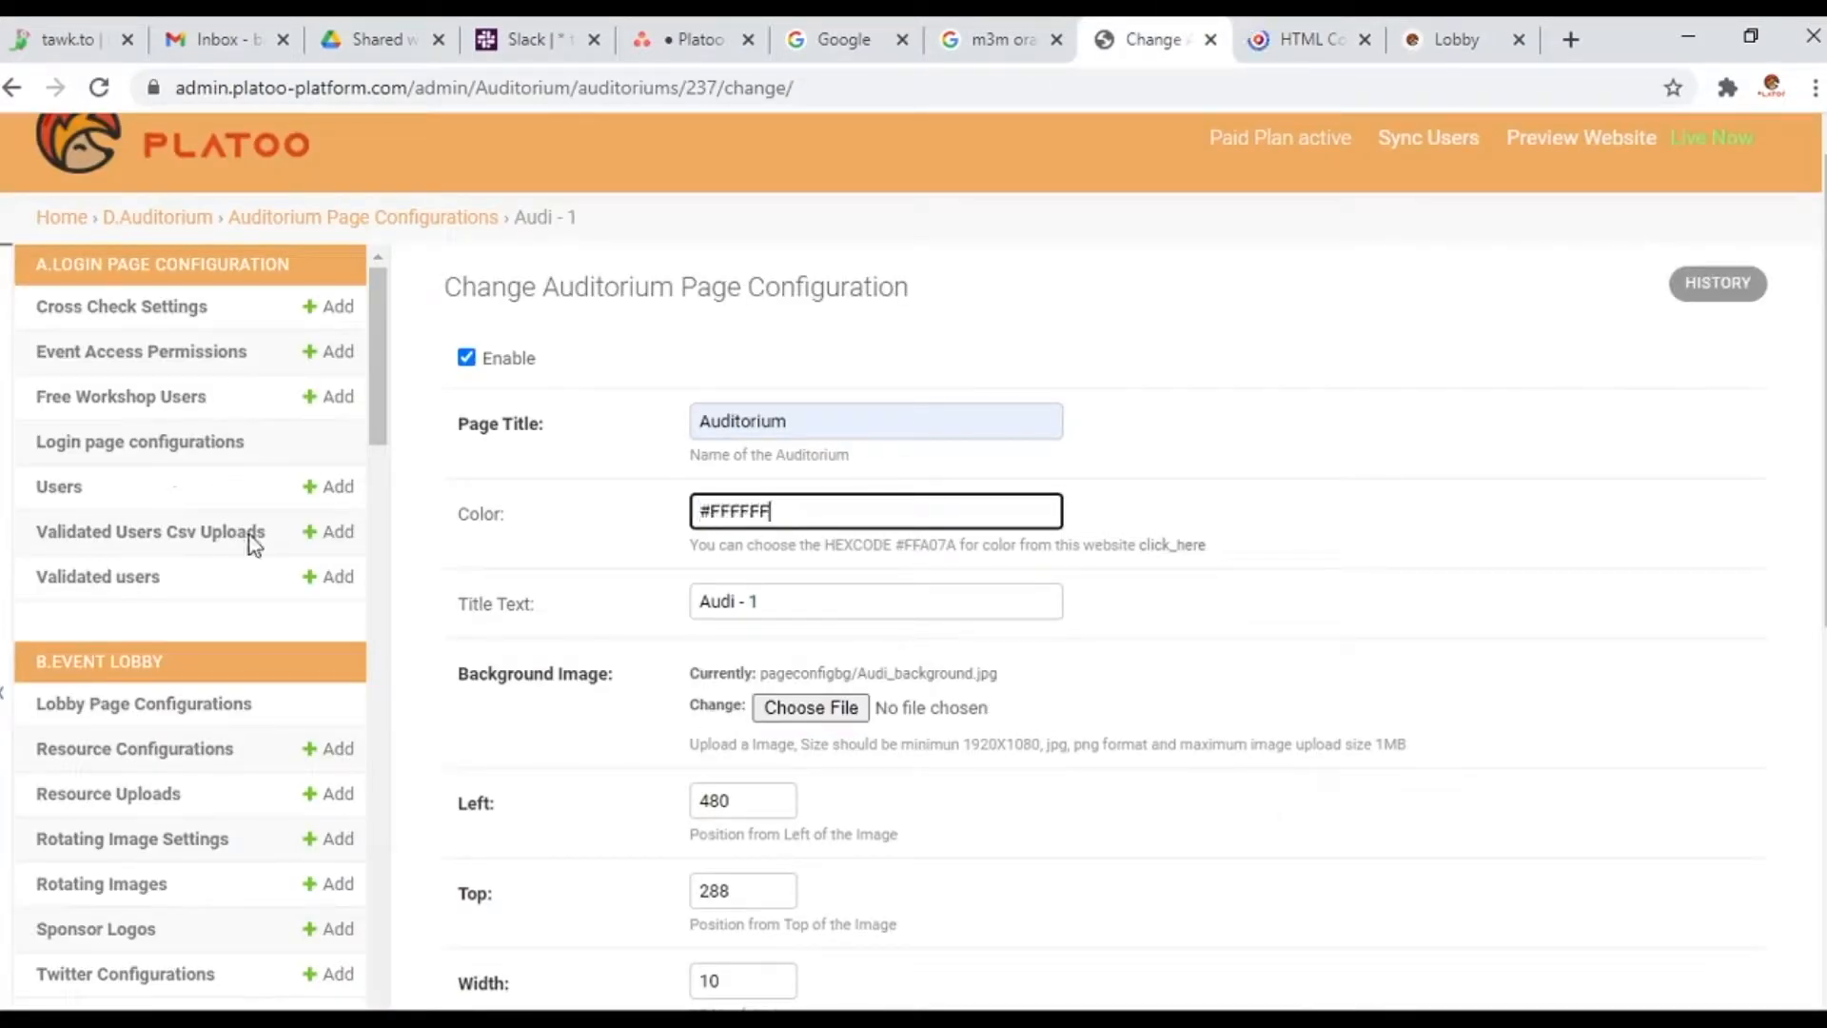
# Copy the page title Auditorium into the Title Text field
pyautogui.moveTo(861, 422); pyautogui.dragTo(751, 421)
pyautogui.hotkey('ctrl', 'a')
pyautogui.hotkey('ctrl', 'c')
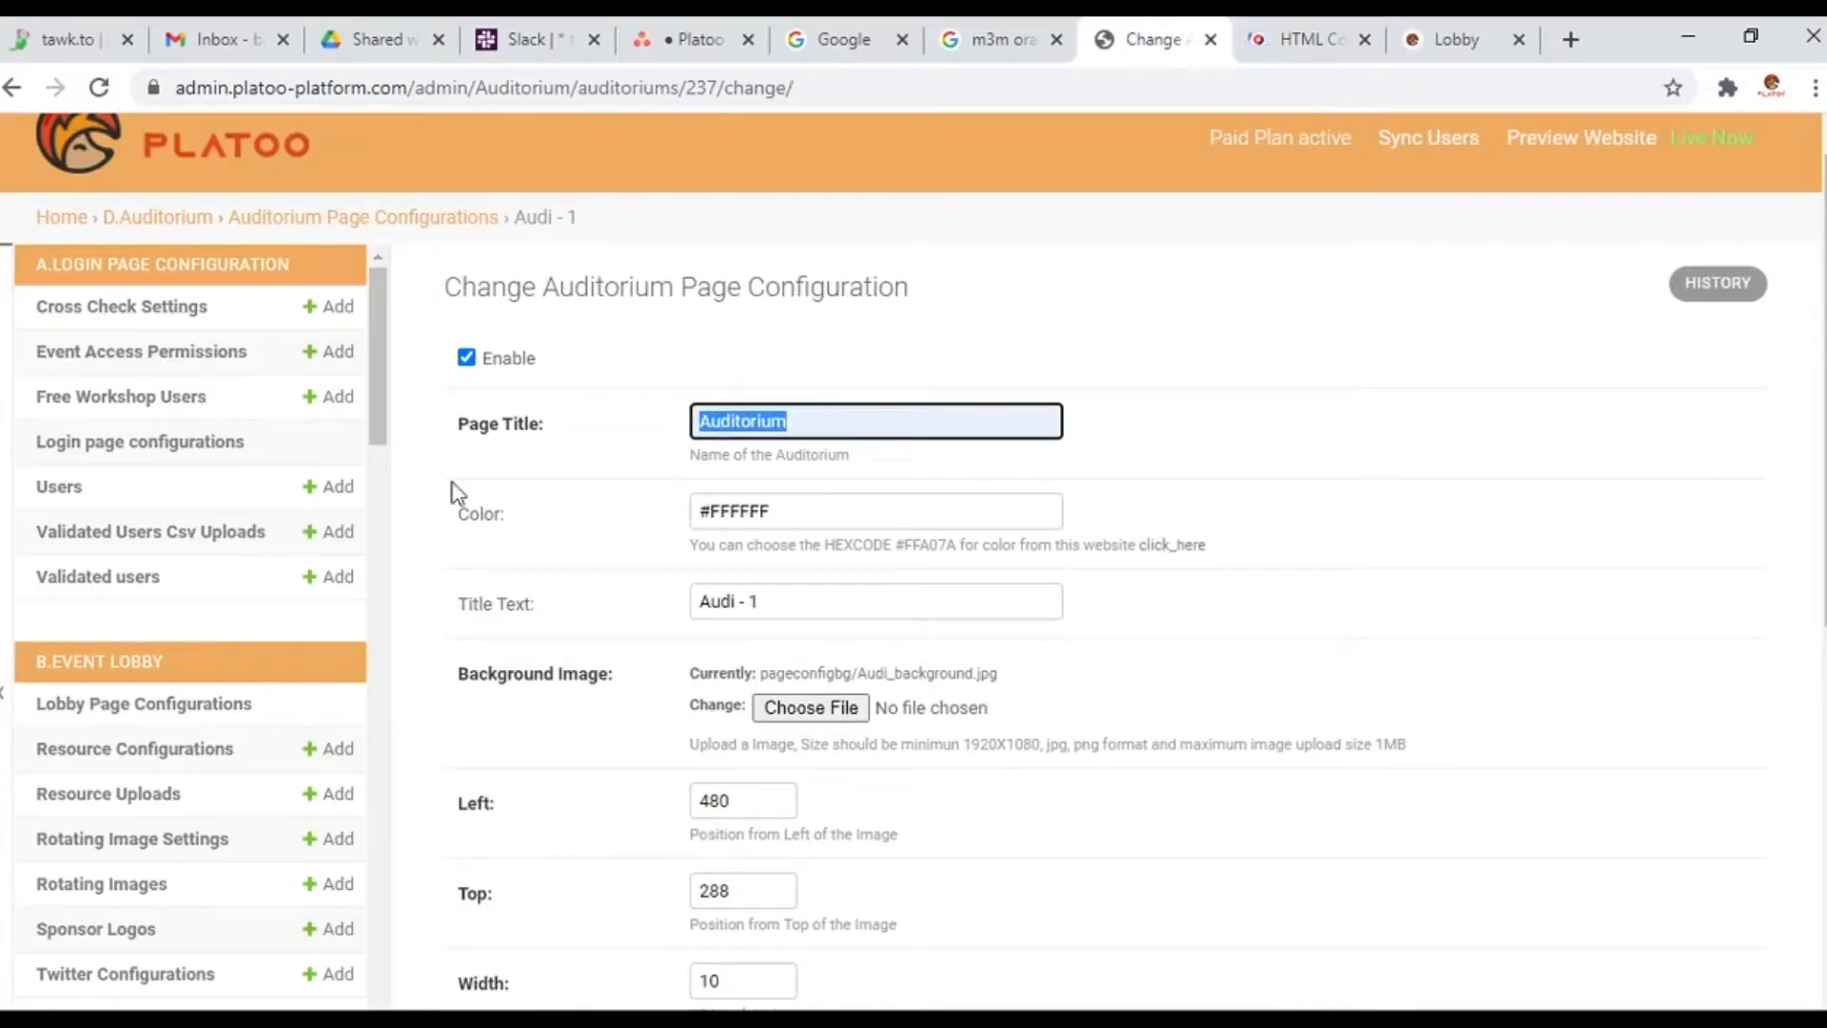
pyautogui.moveTo(804, 612); pyautogui.dragTo(493, 566)
pyautogui.hotkey('ctrl', 'v')
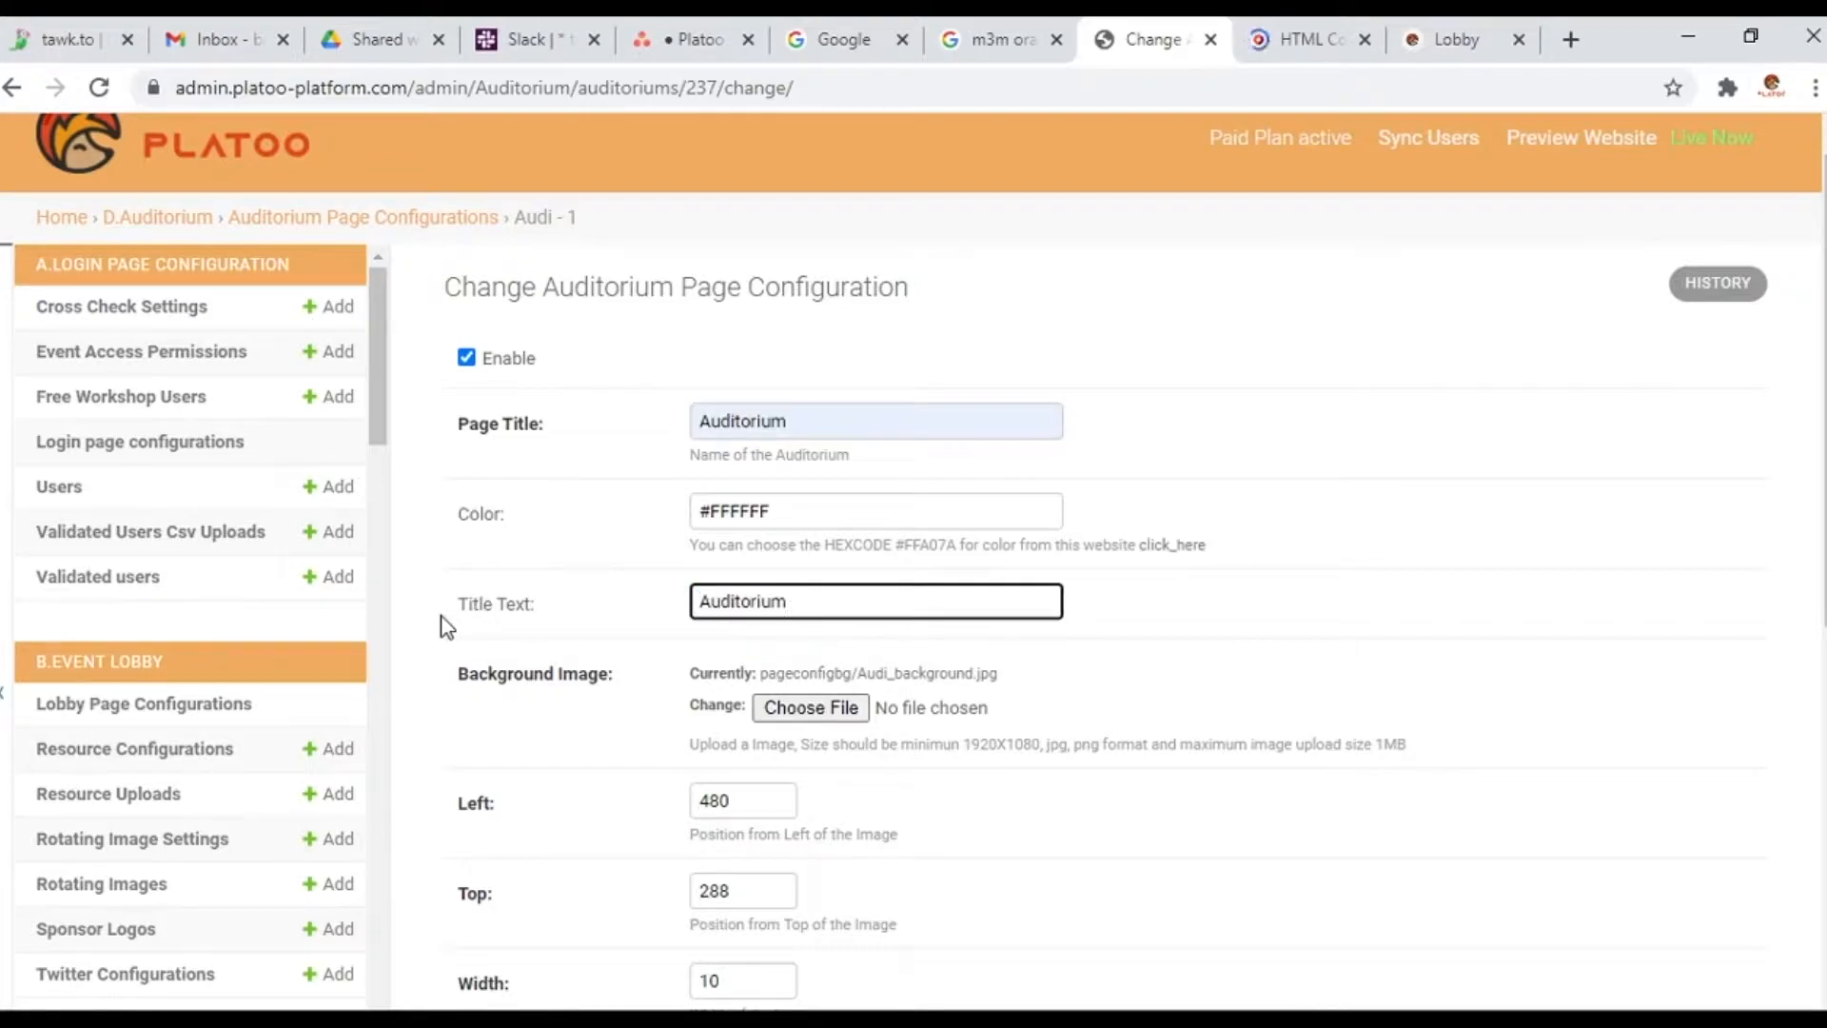
pyautogui.click(1445, 481)
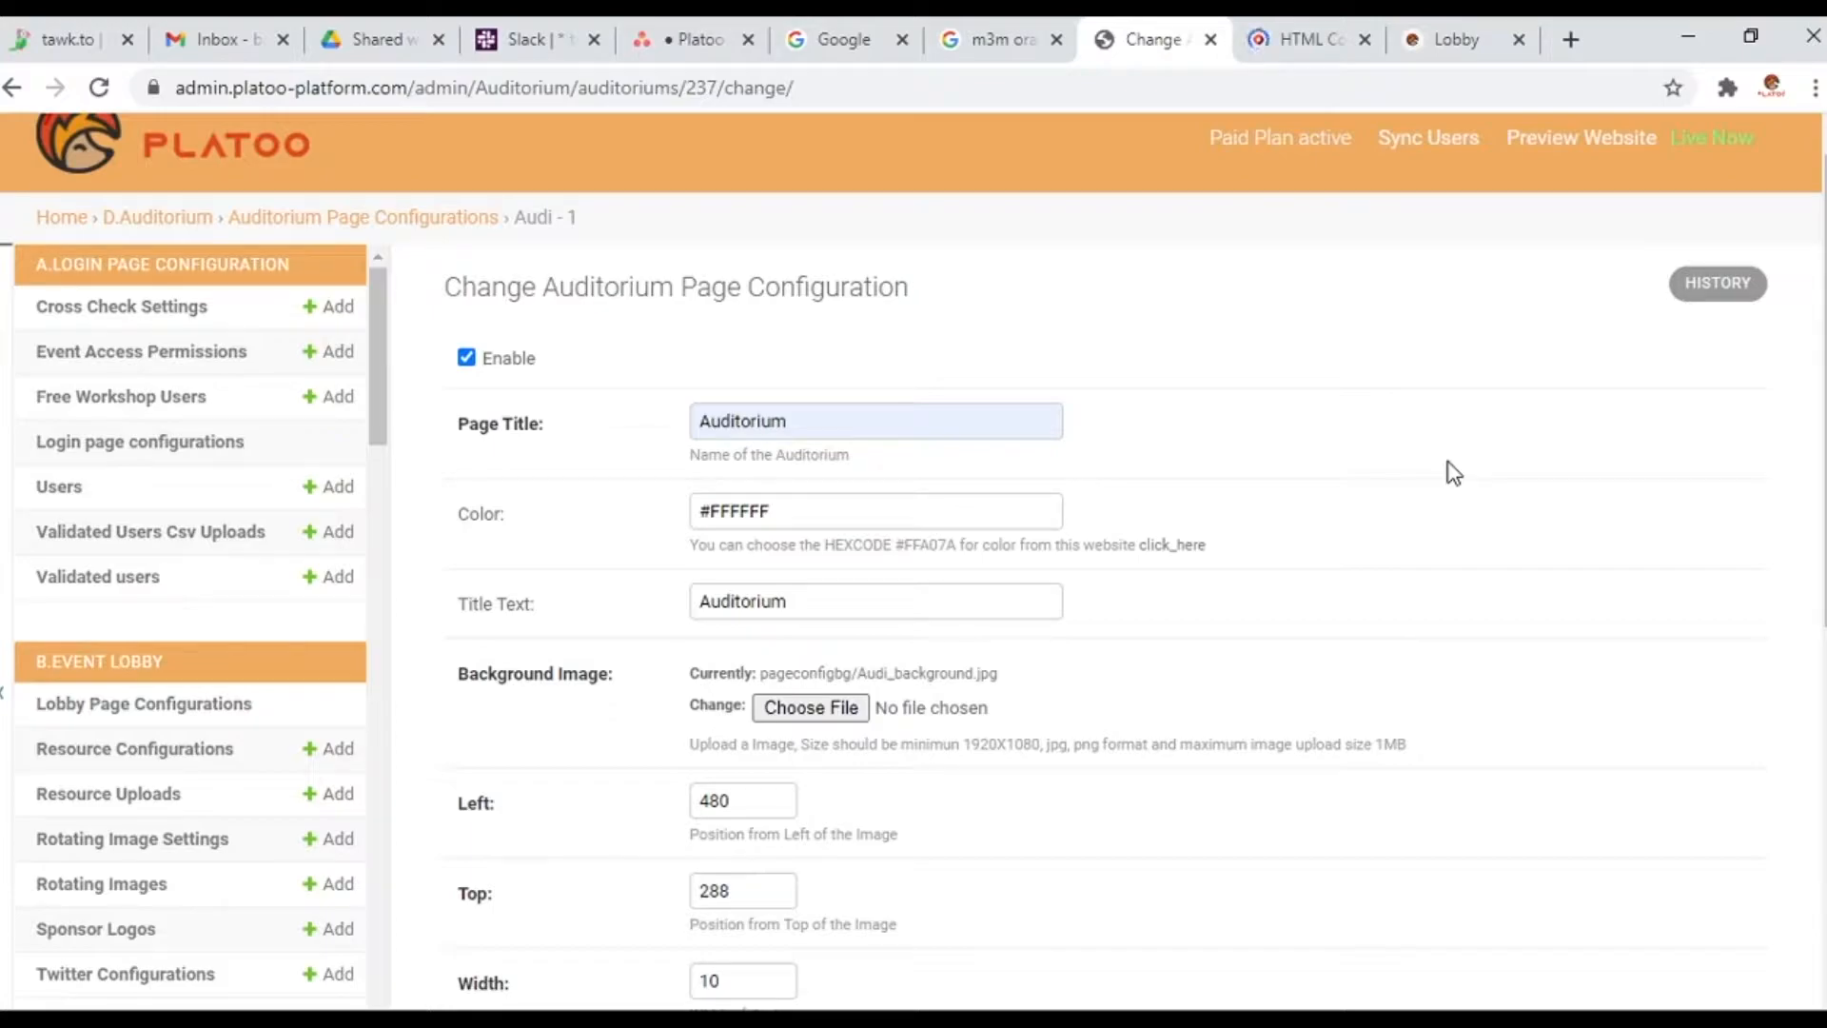
# View the current background image Audi_background.jpg in a separate tab, closing the color code site and the image when done
pyautogui.scroll(-4, 1169, 704)
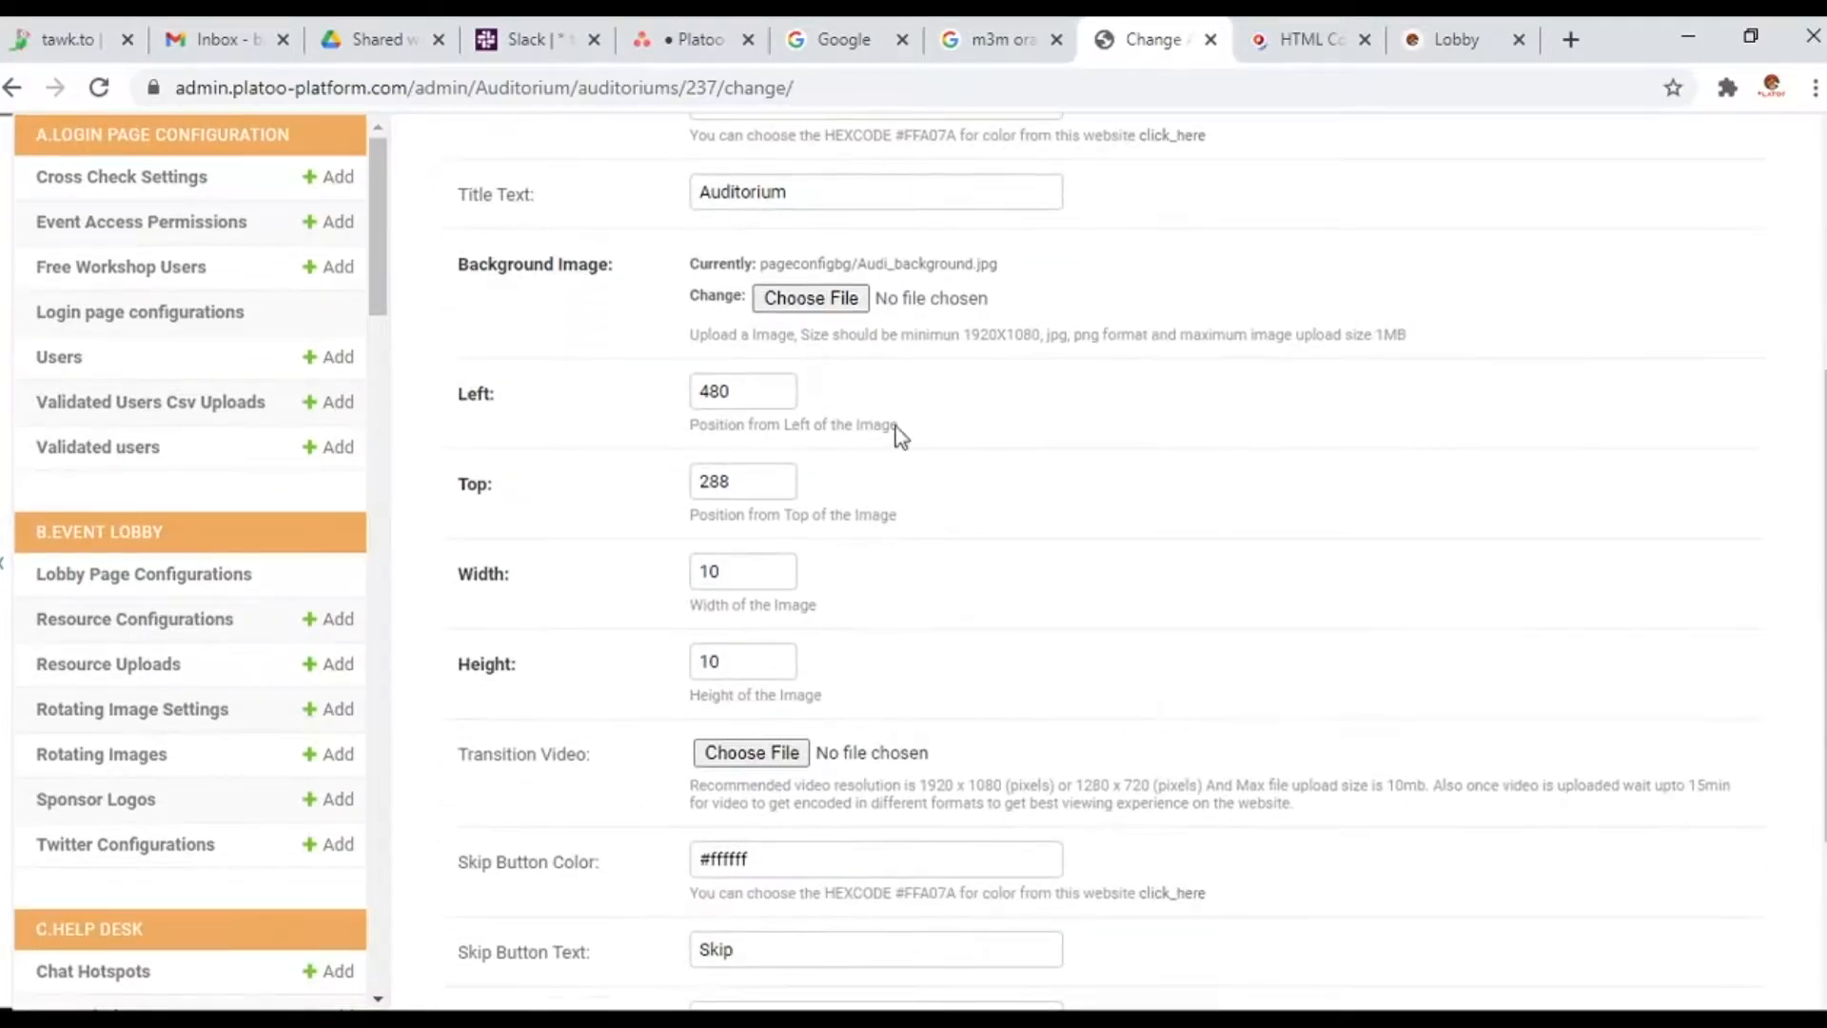
pyautogui.middleClick(963, 268)
pyautogui.click(1237, 39)
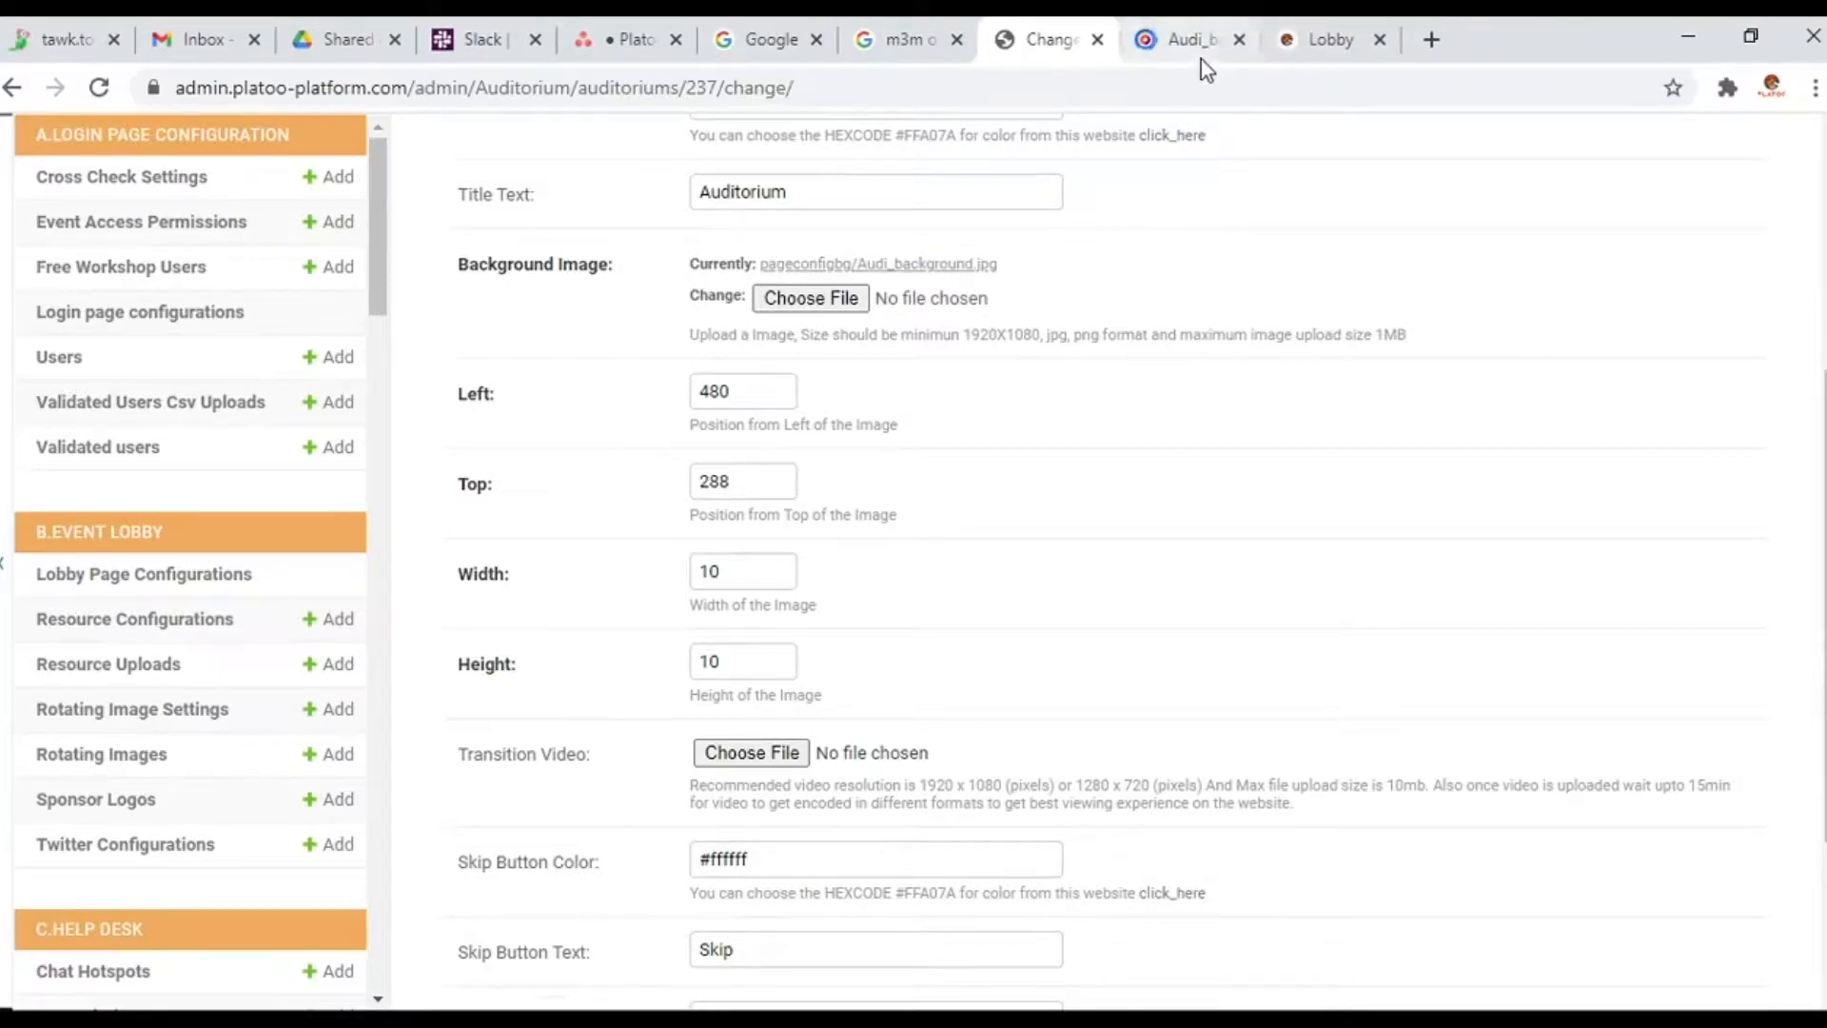
pyautogui.click(1202, 55)
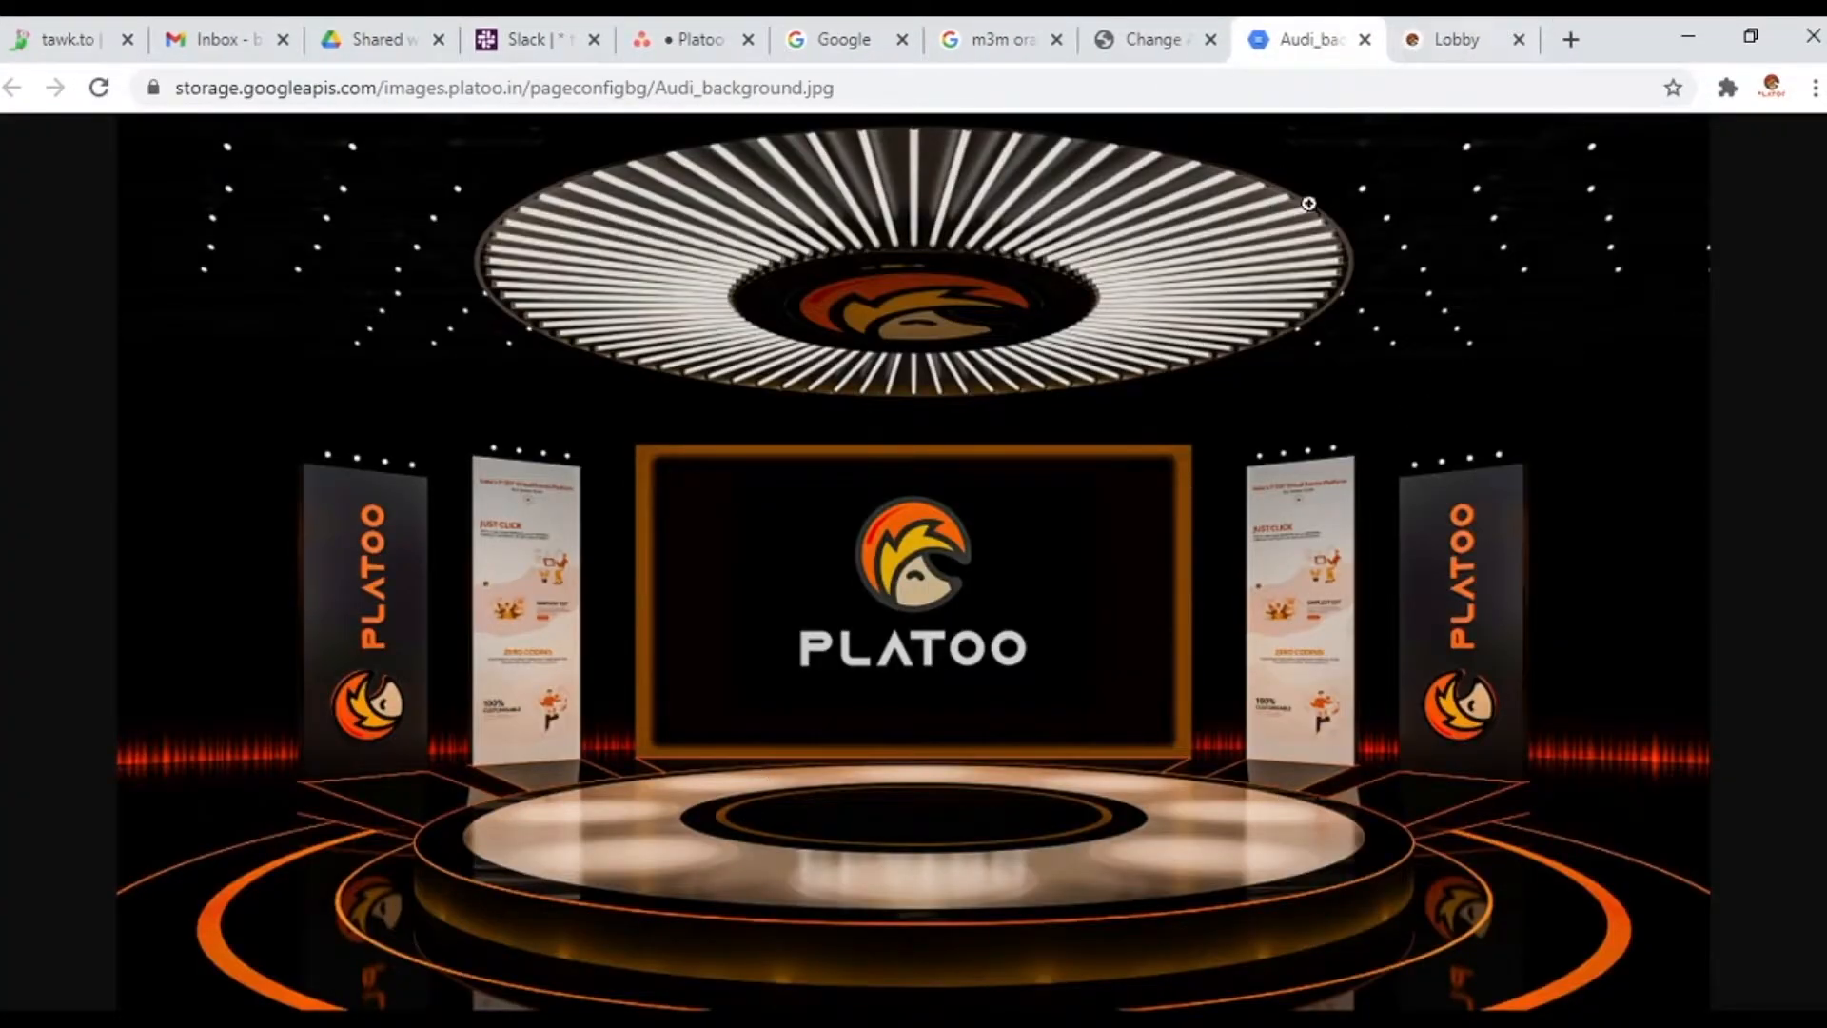
pyautogui.click(1364, 42)
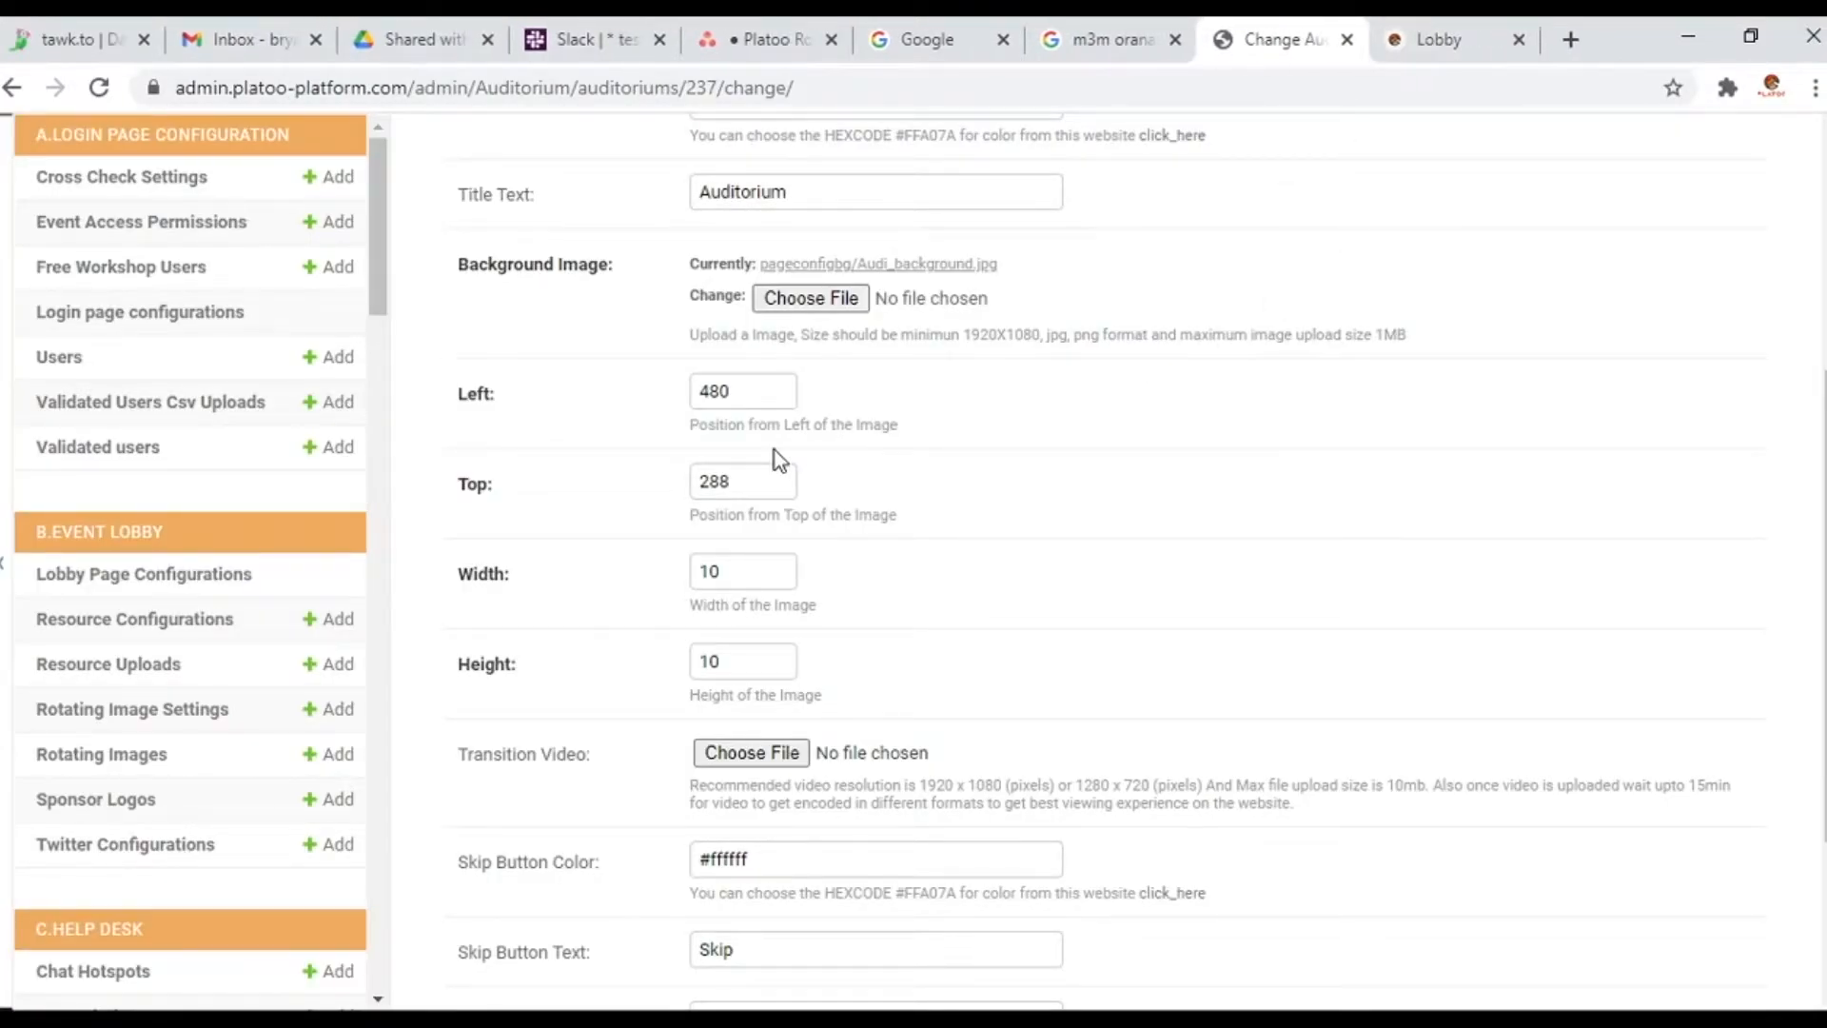
# Review the Left, Top, Width and Height values that position the auditorium hotspot
pyautogui.moveTo(752, 390); pyautogui.dragTo(640, 396)
pyautogui.moveTo(725, 490); pyautogui.dragTo(678, 494)
pyautogui.moveTo(752, 571); pyautogui.dragTo(719, 597)
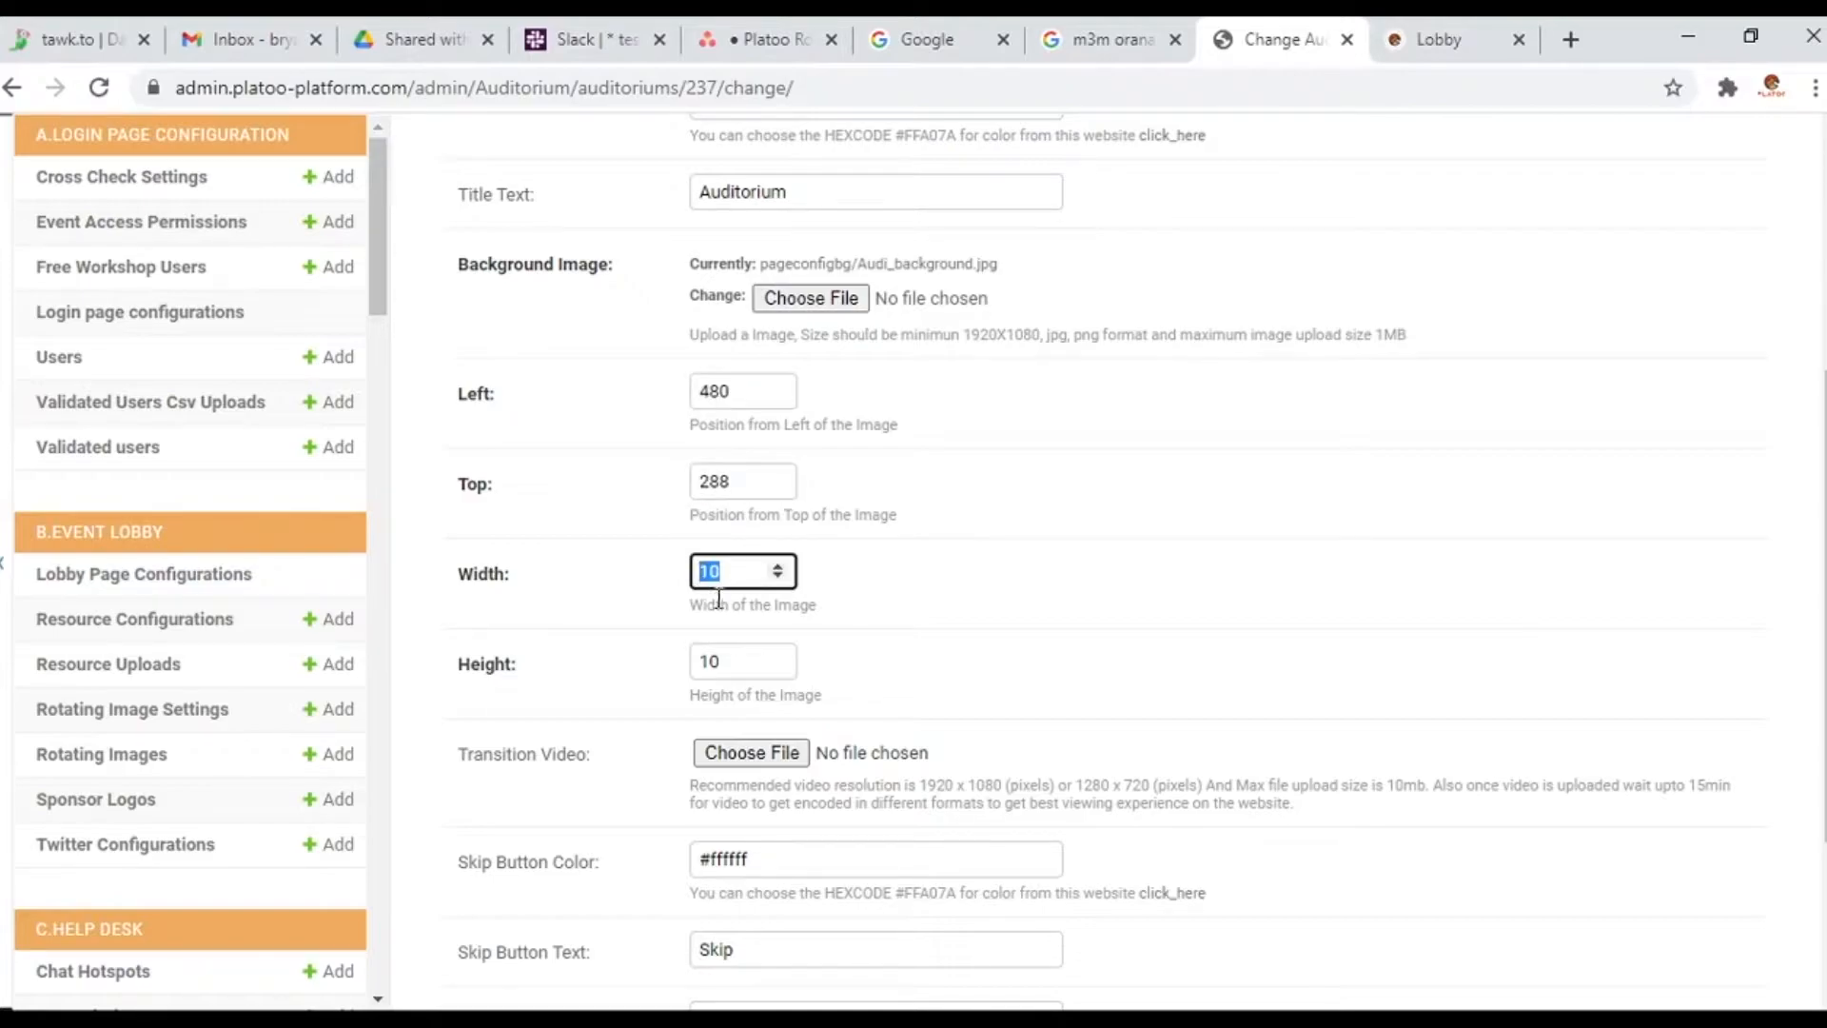
pyautogui.moveTo(733, 666); pyautogui.dragTo(664, 675)
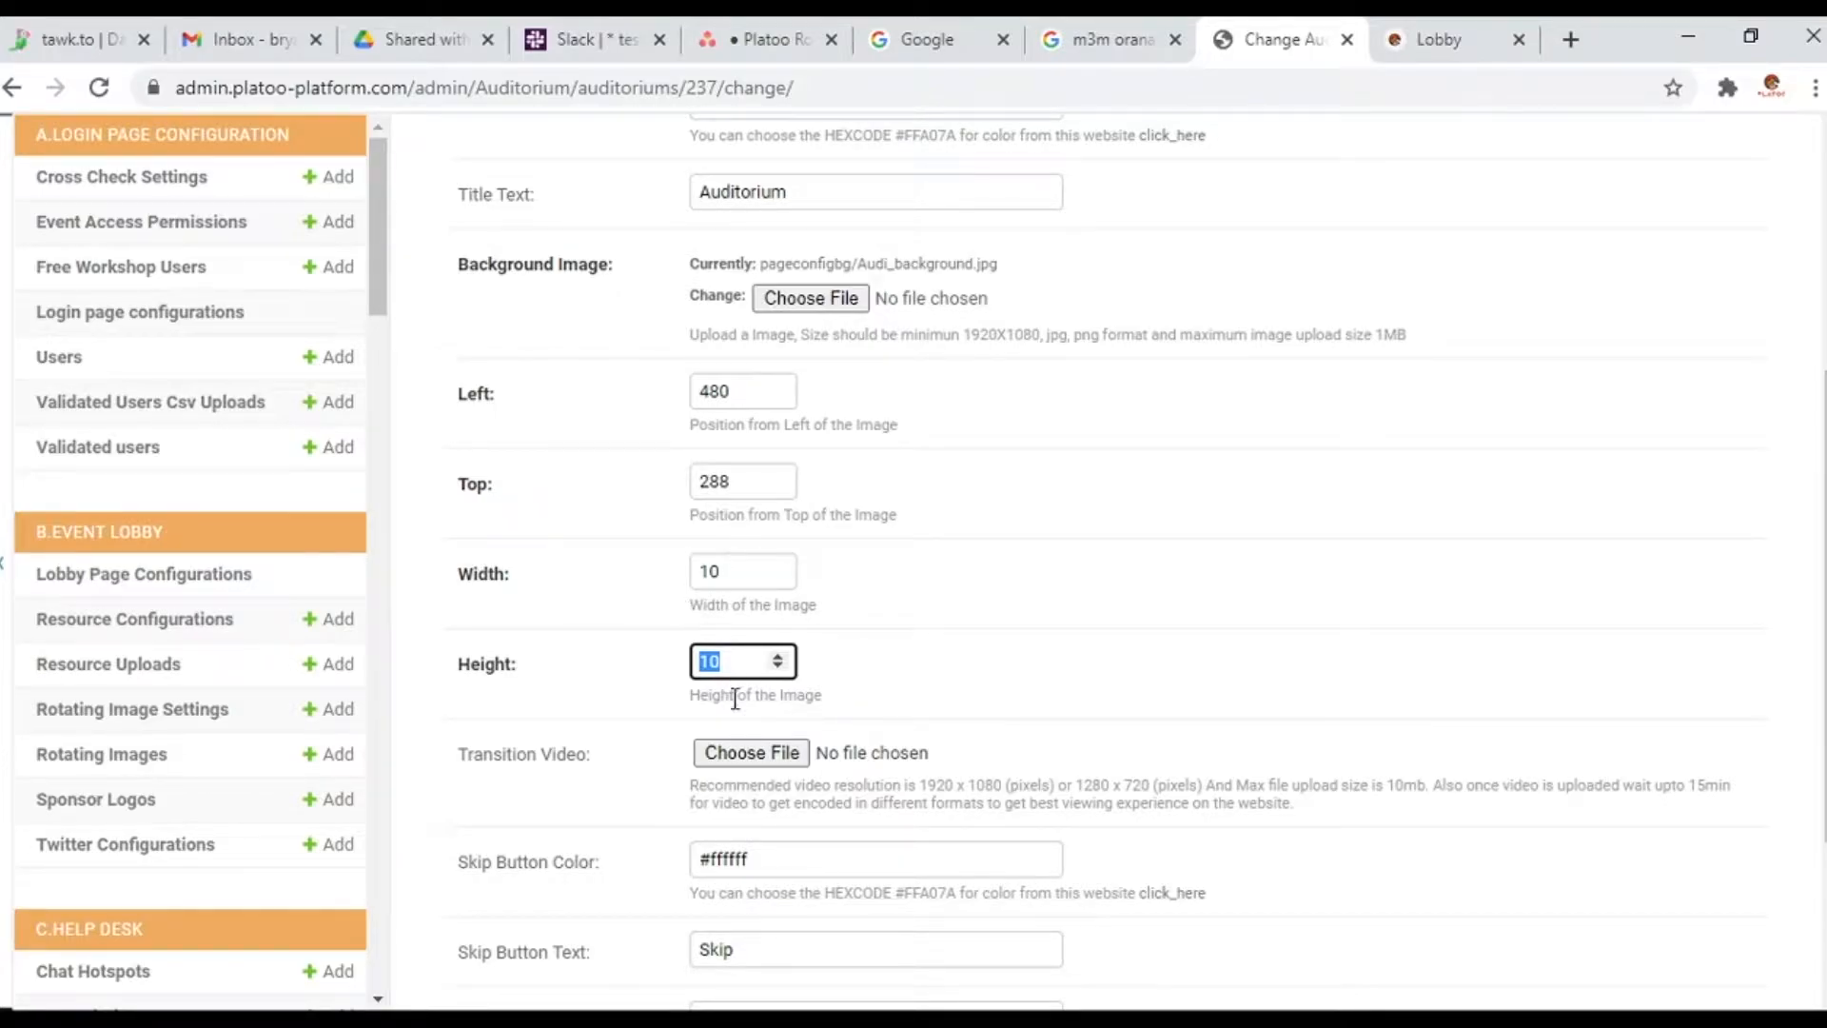
pyautogui.doubleClick(691, 573)
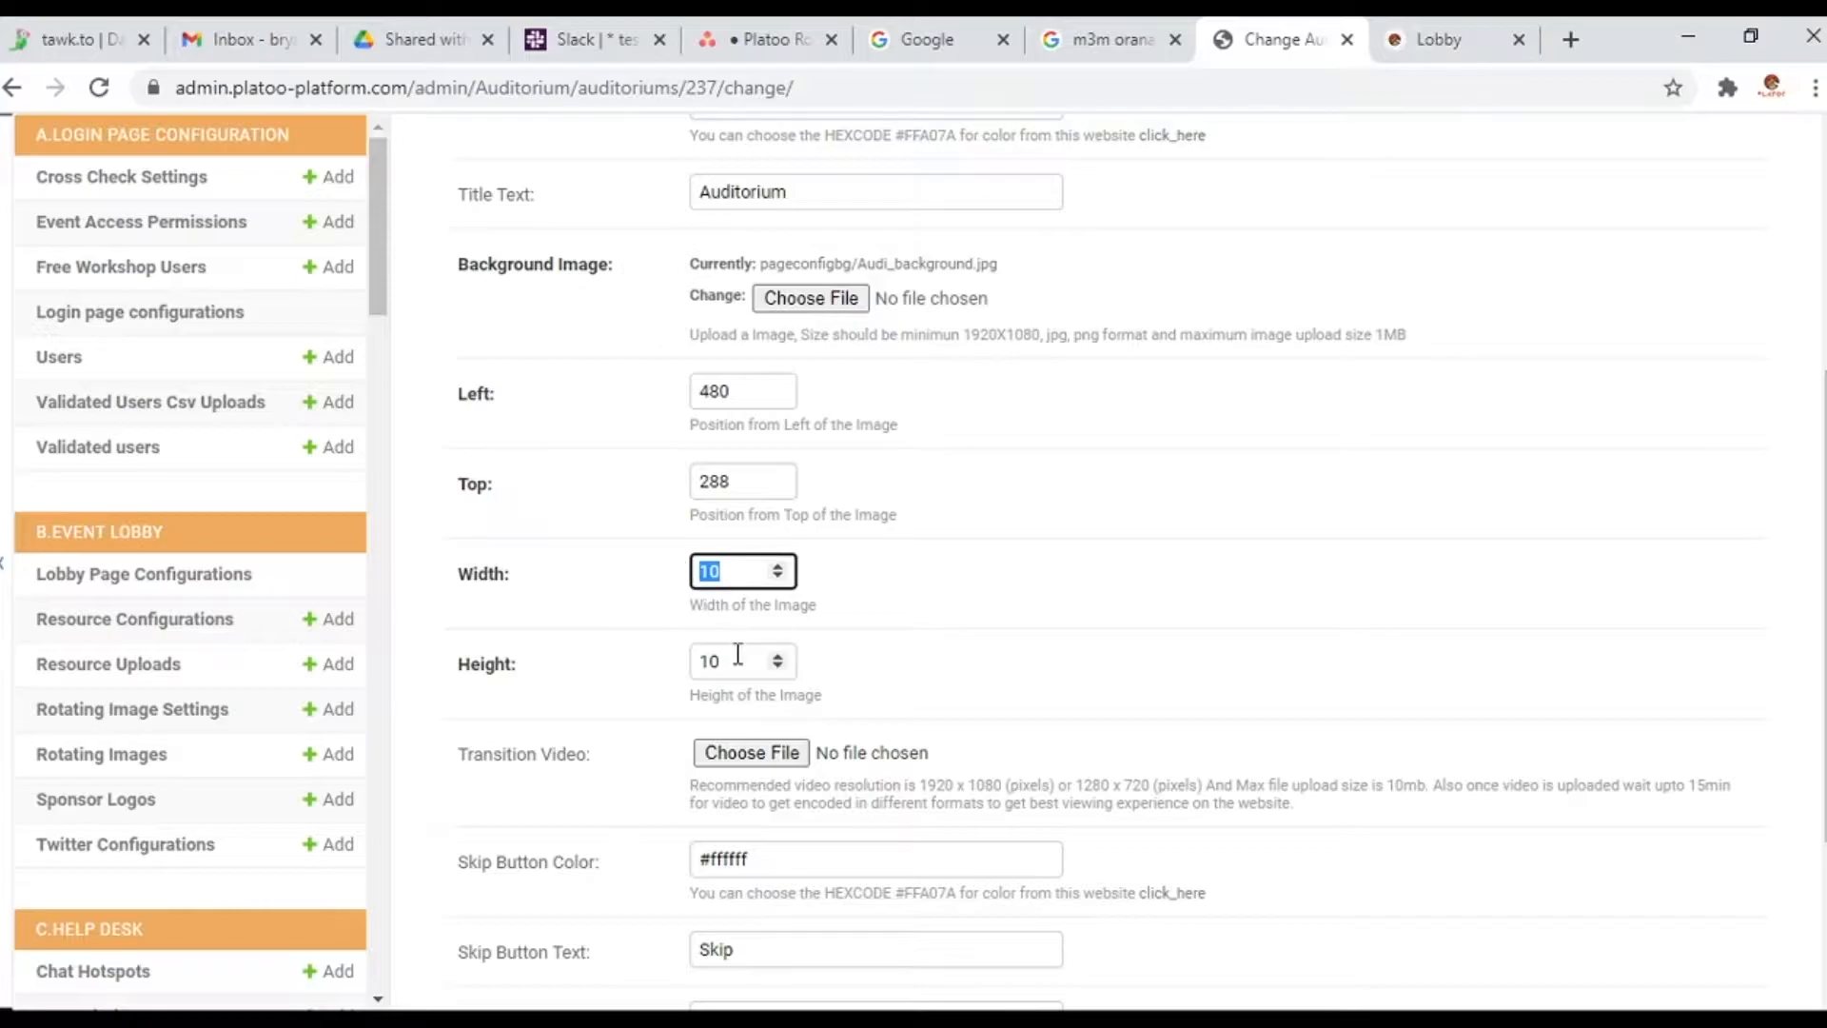
# Attach the 07 Lobby MP4 file as the auditorium's transition video
pyautogui.scroll(-3, 951, 603)
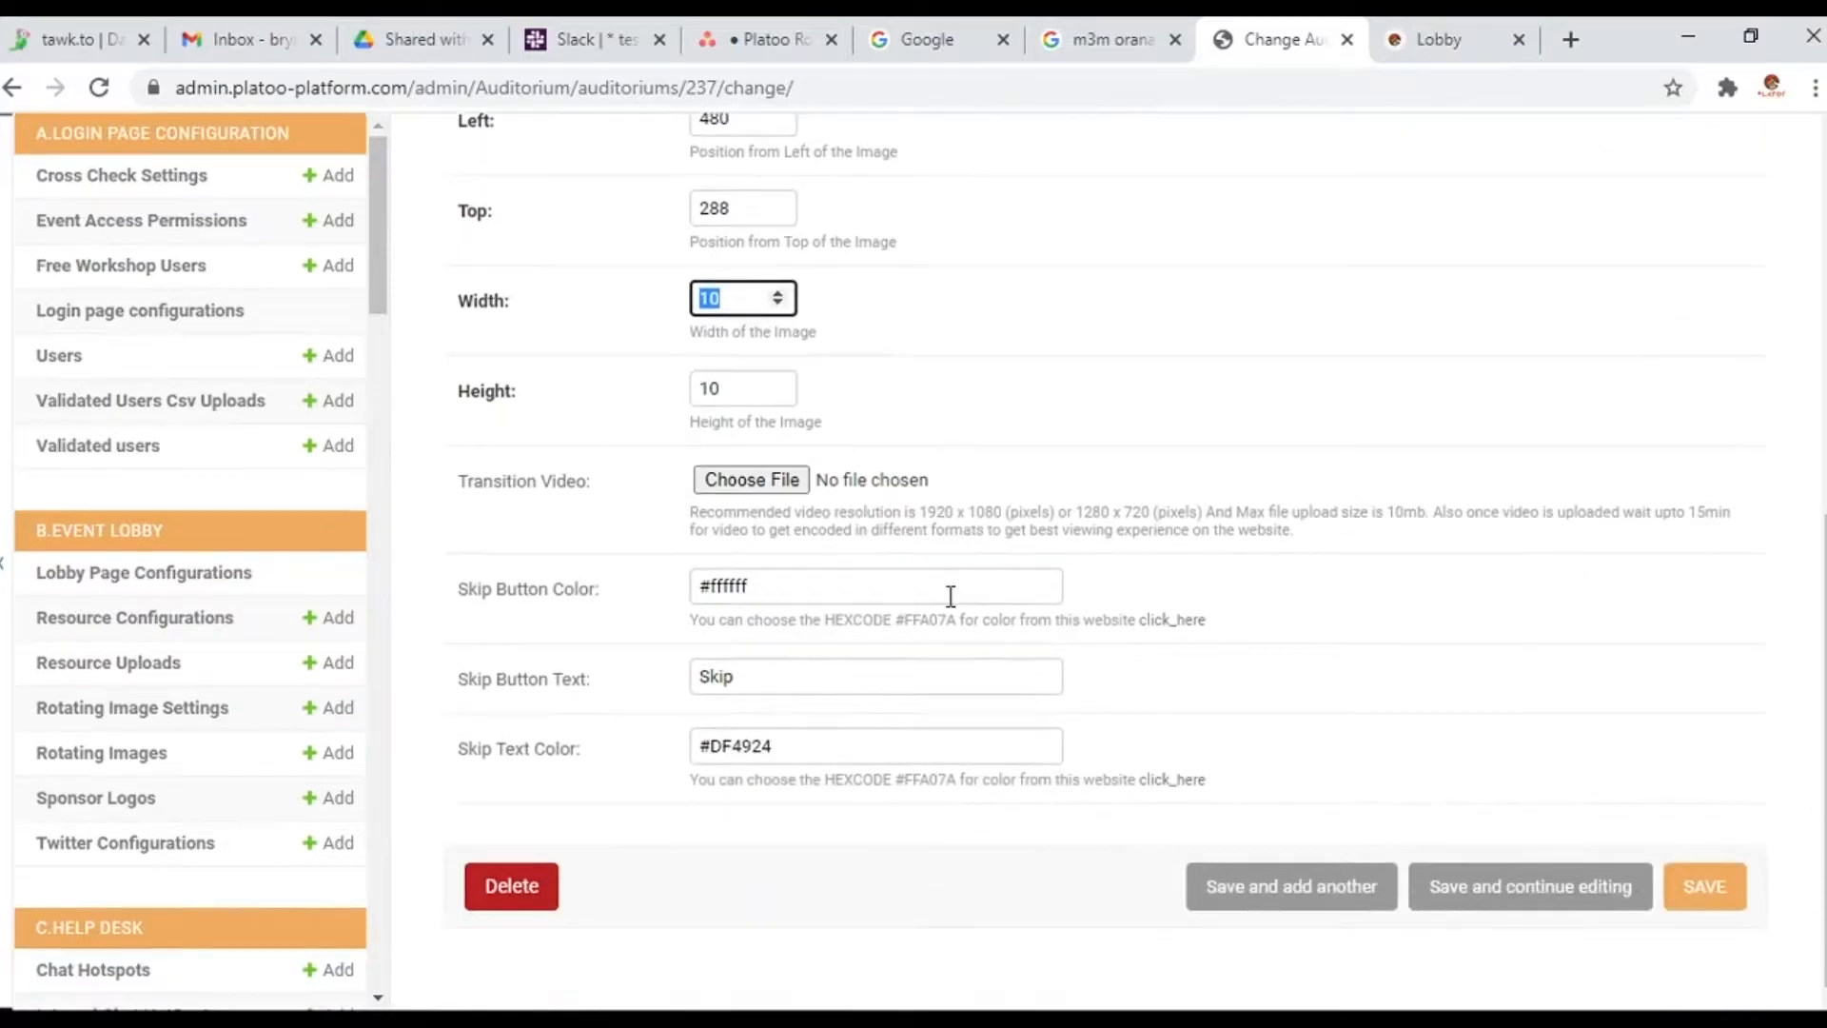
pyautogui.click(790, 485)
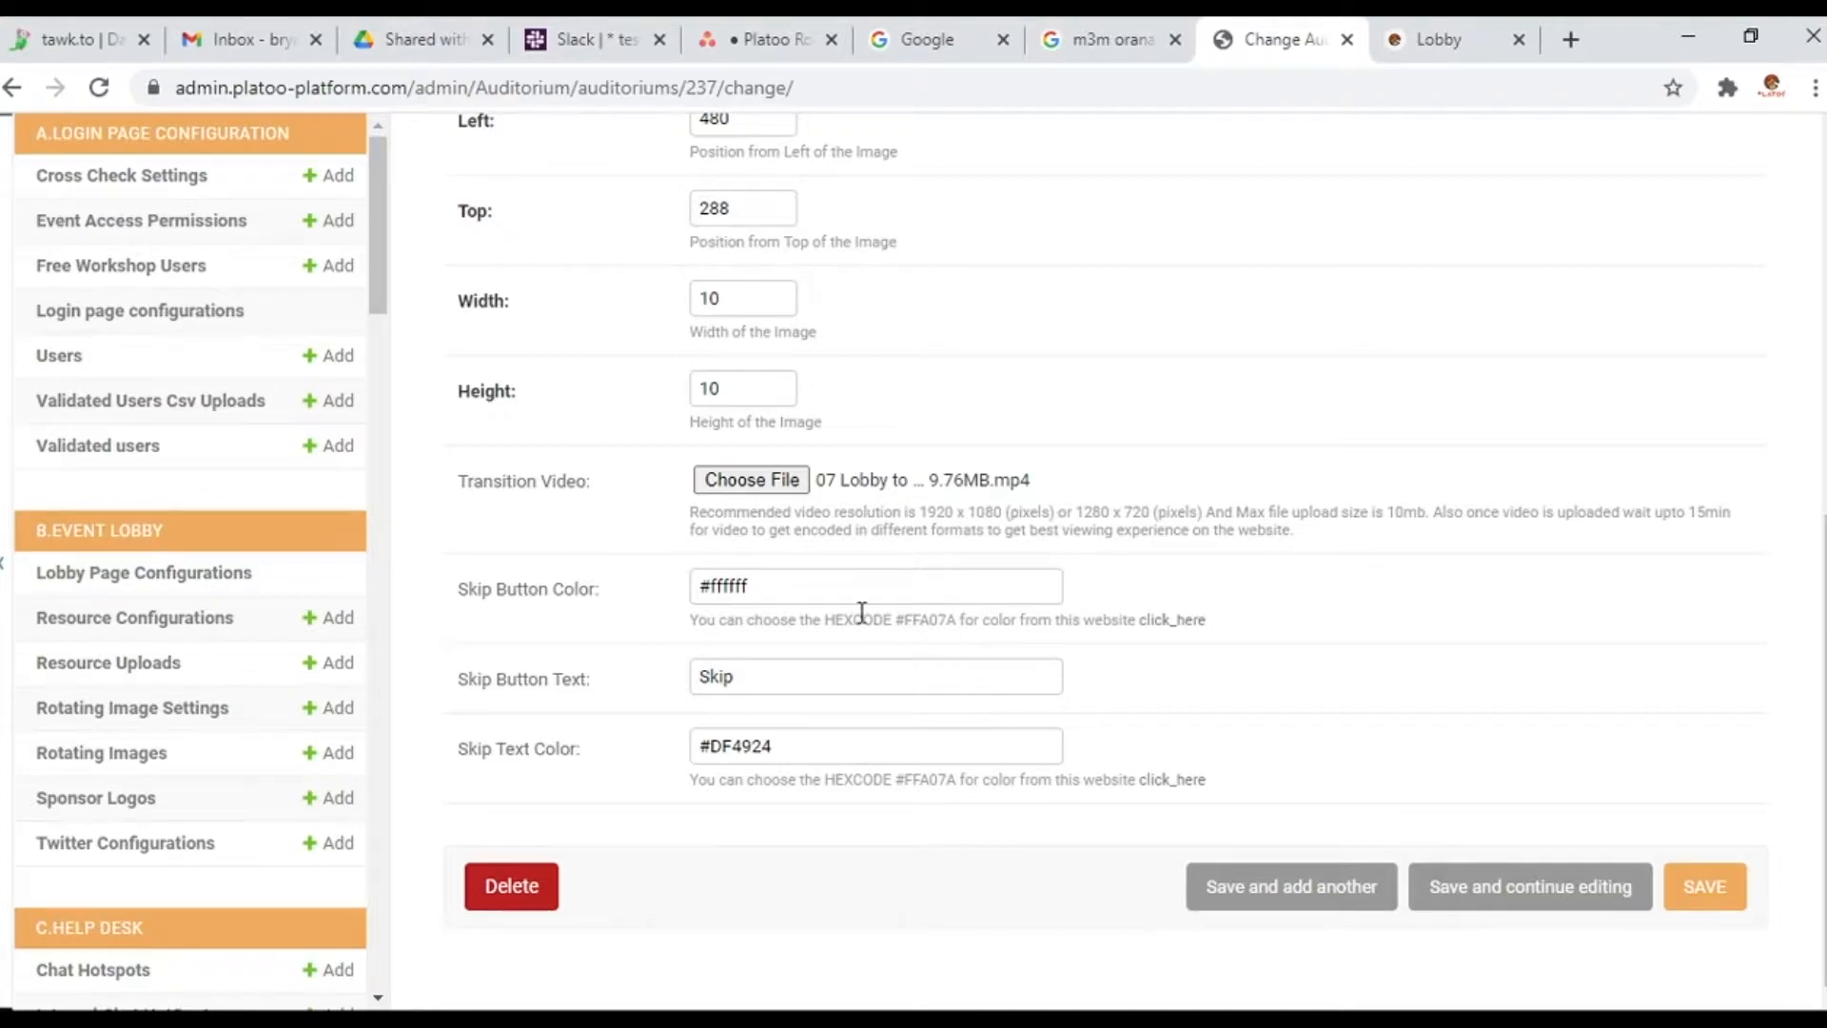
# Review the skip button's color, text and text color settings, and save the auditorium page configuration
pyautogui.tripleClick(799, 591)
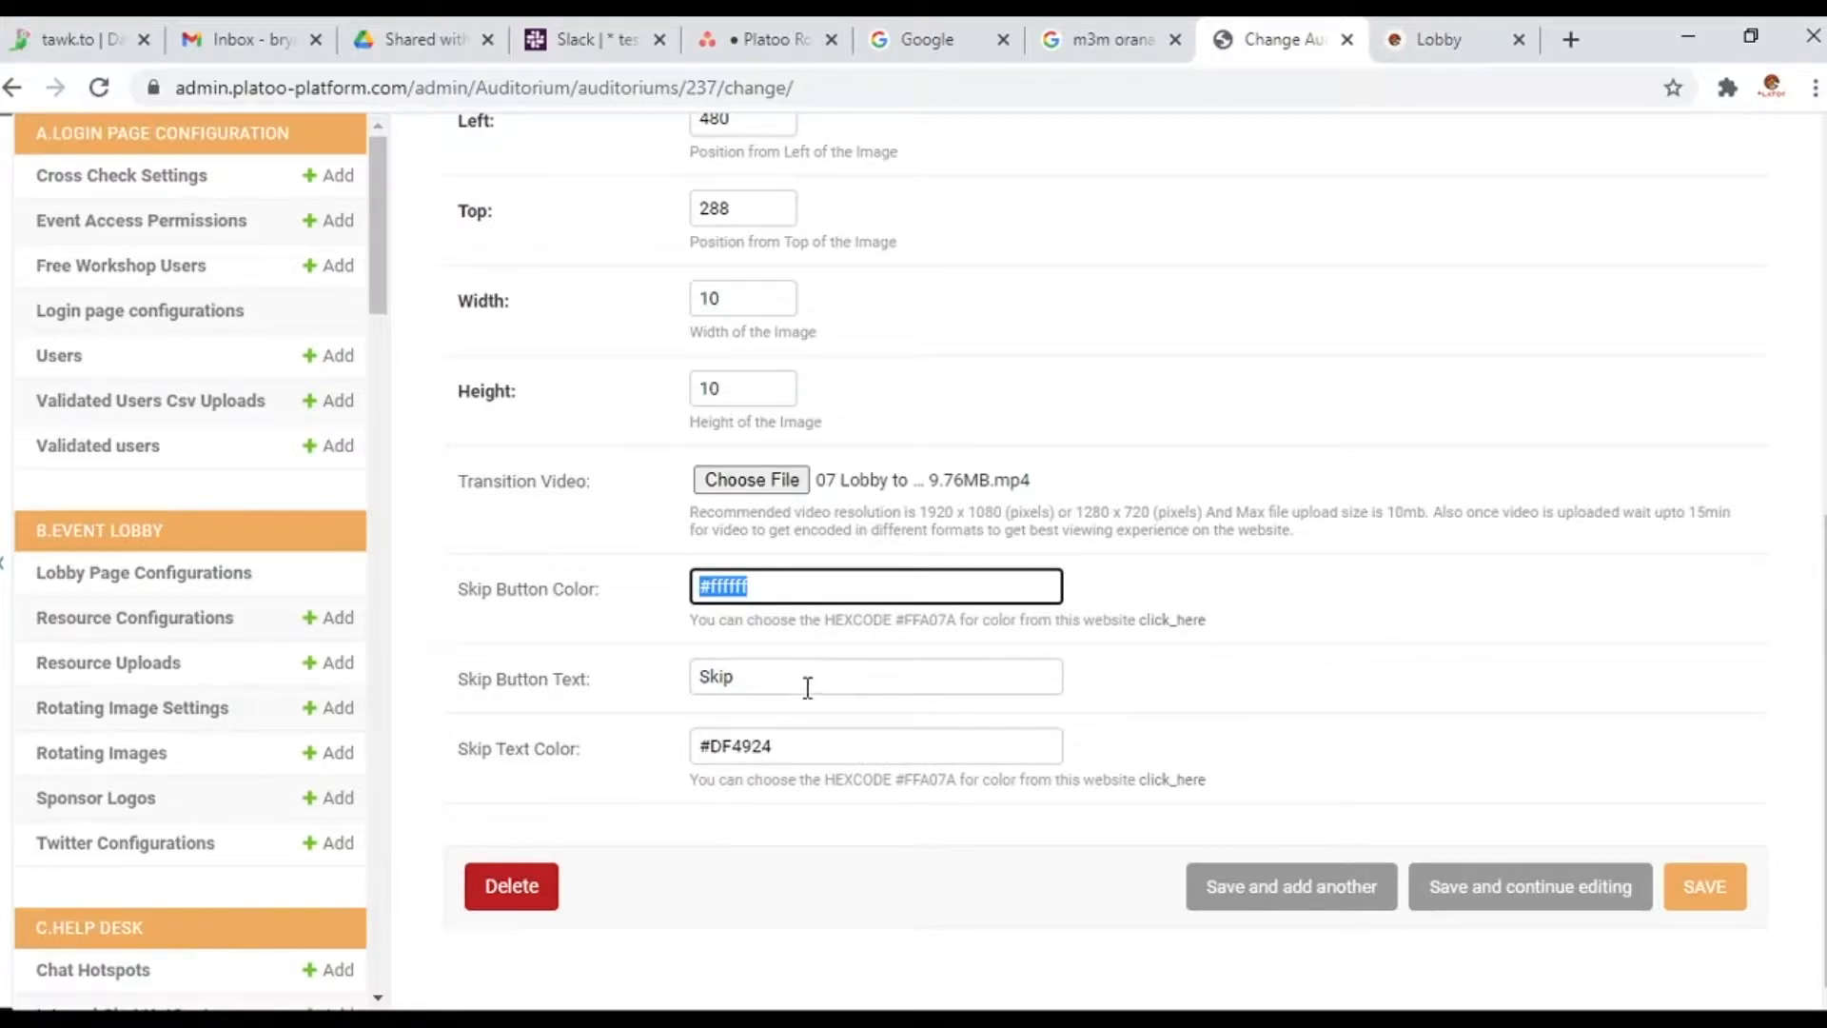
pyautogui.press('Tab')
pyautogui.click(1404, 723)
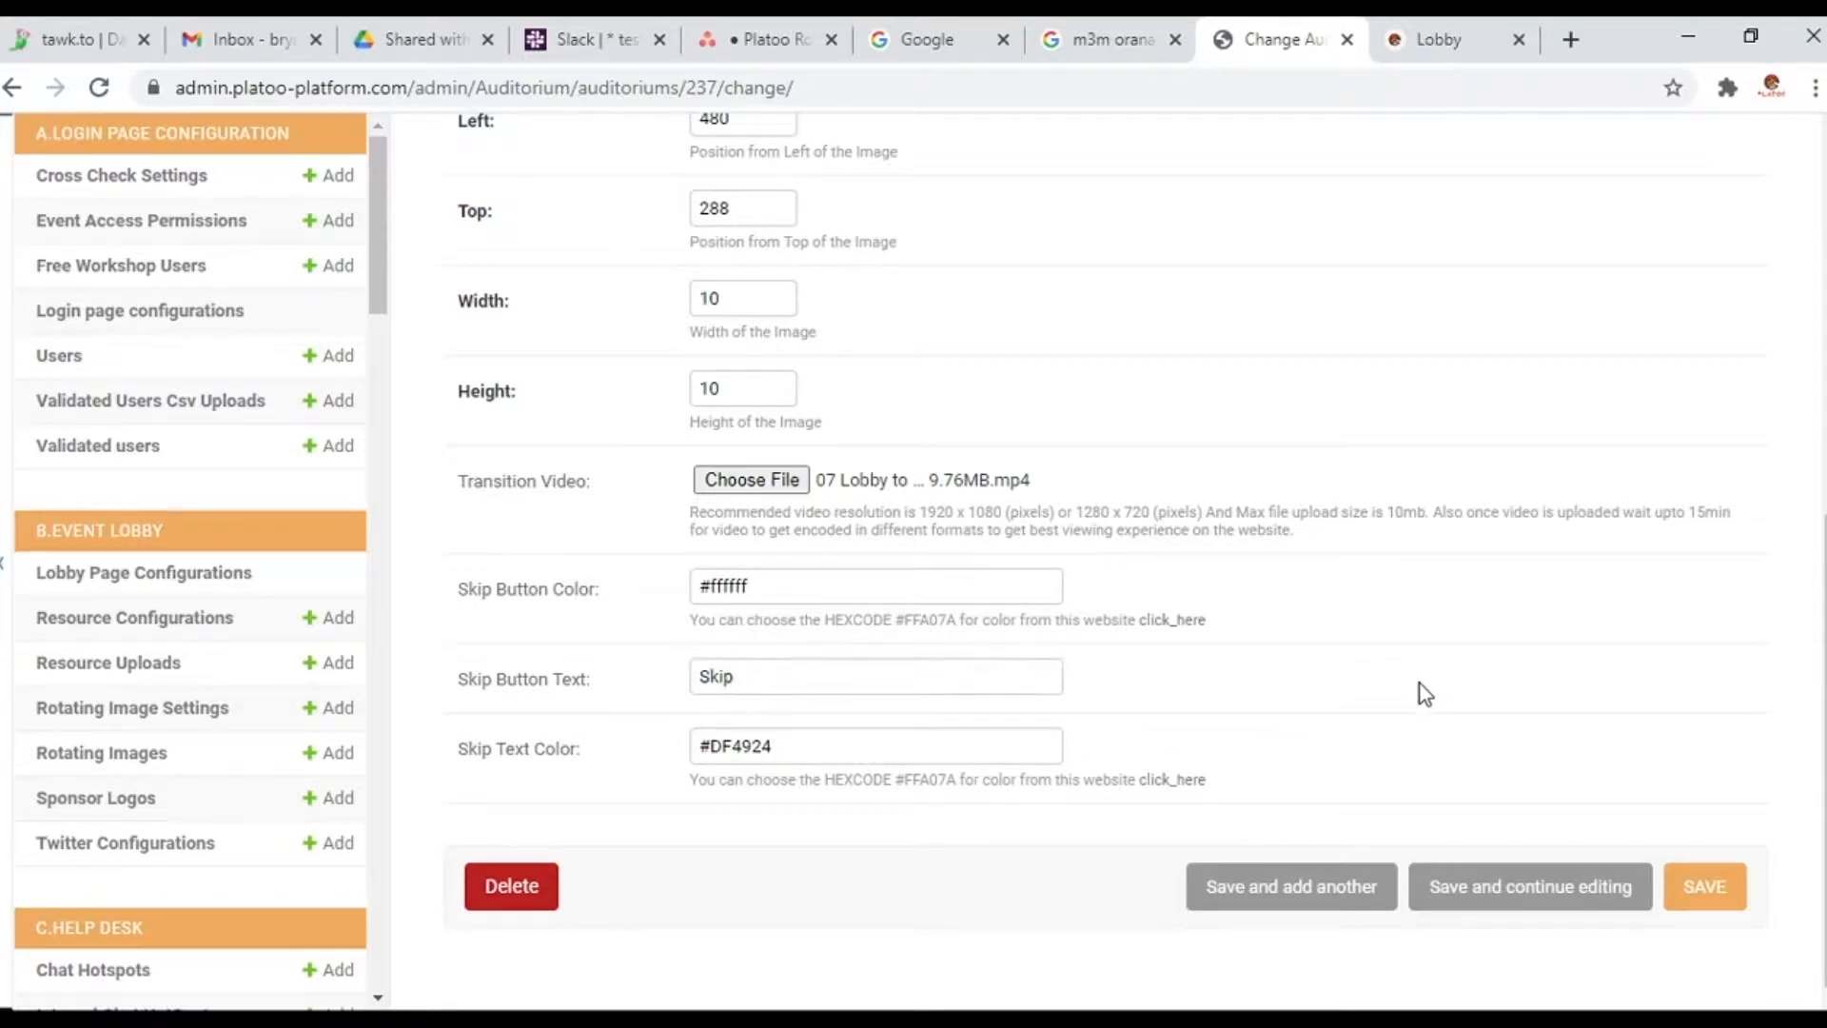
pyautogui.press('Tab')
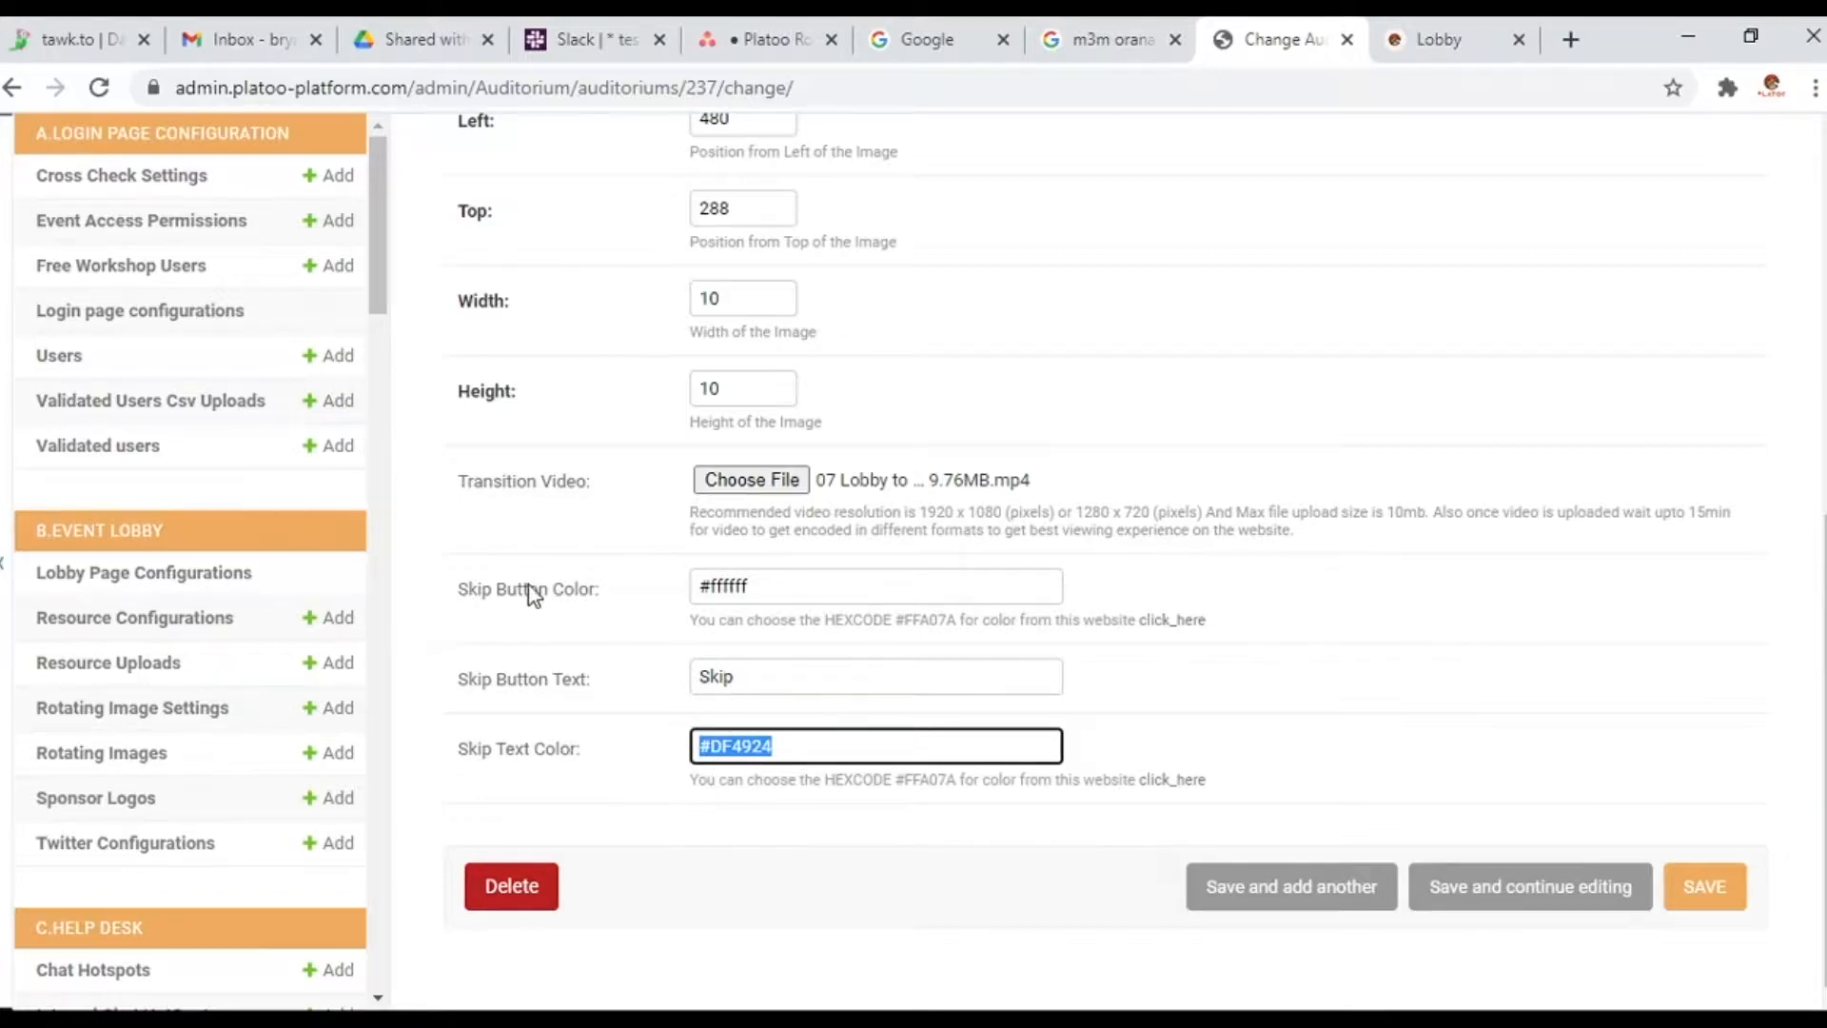
pyautogui.moveTo(625, 599); pyautogui.dragTo(417, 580)
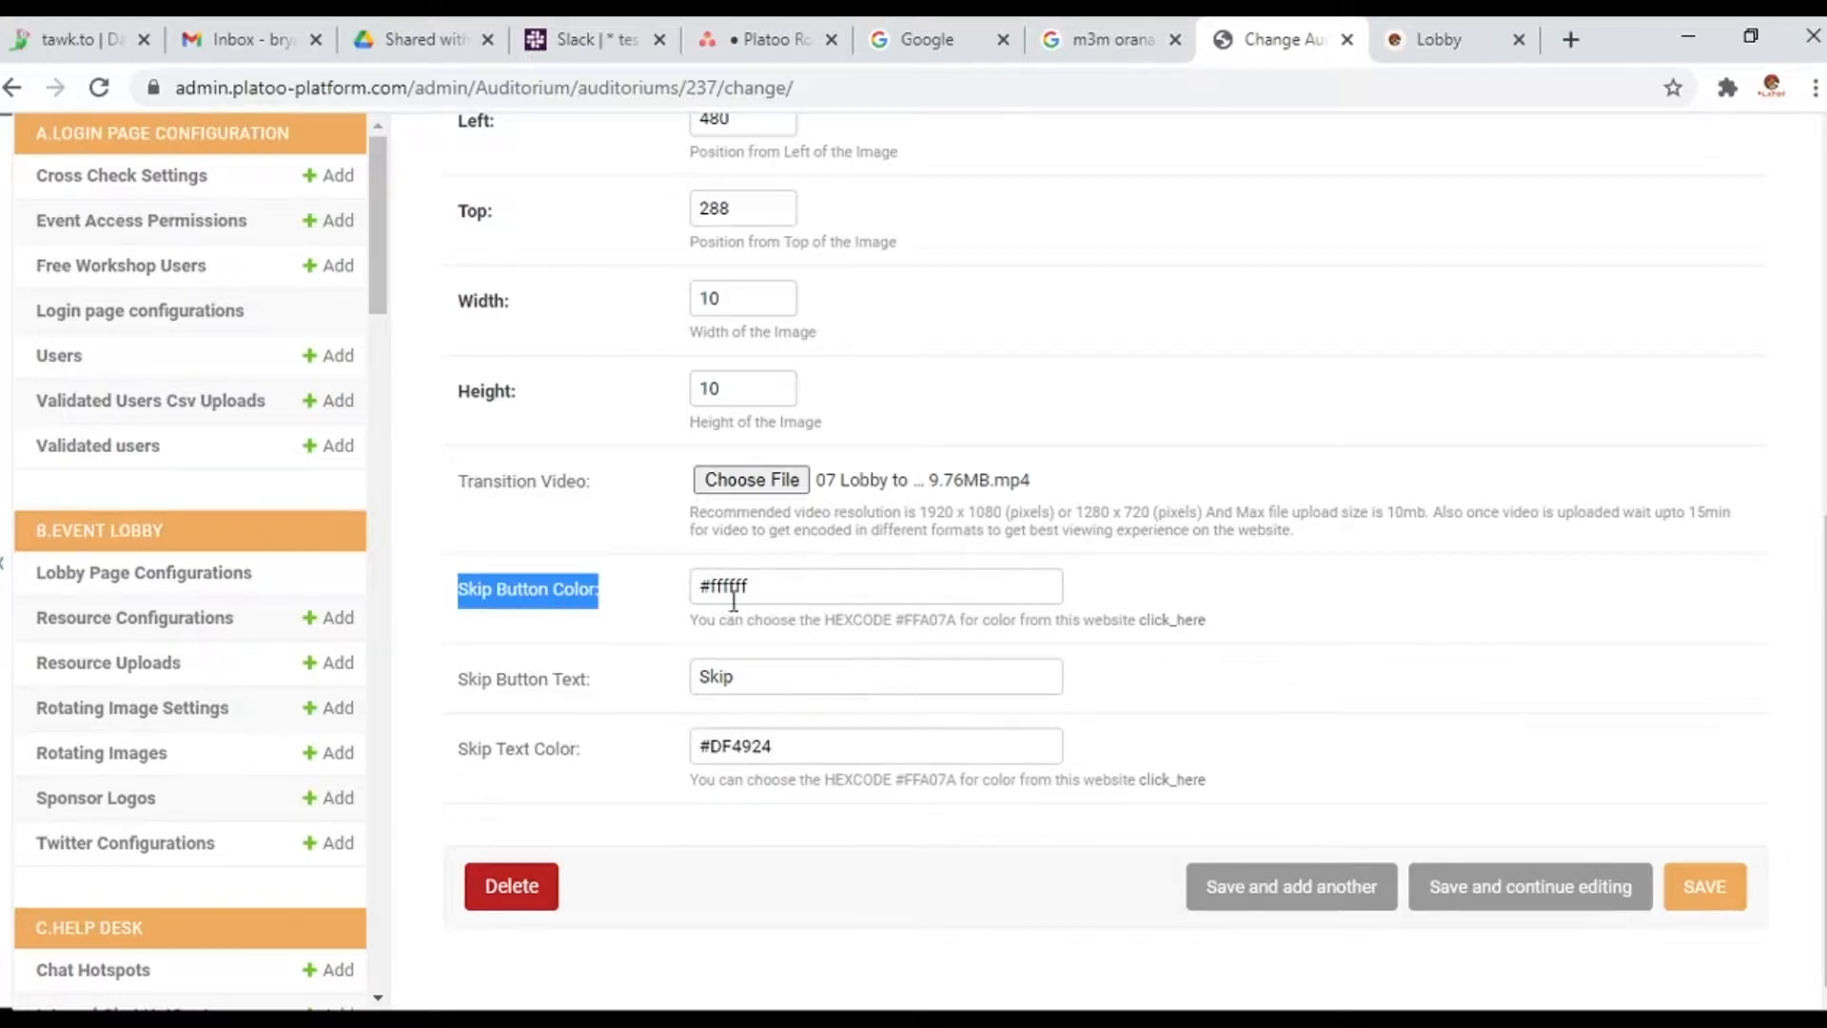
pyautogui.click(1672, 893)
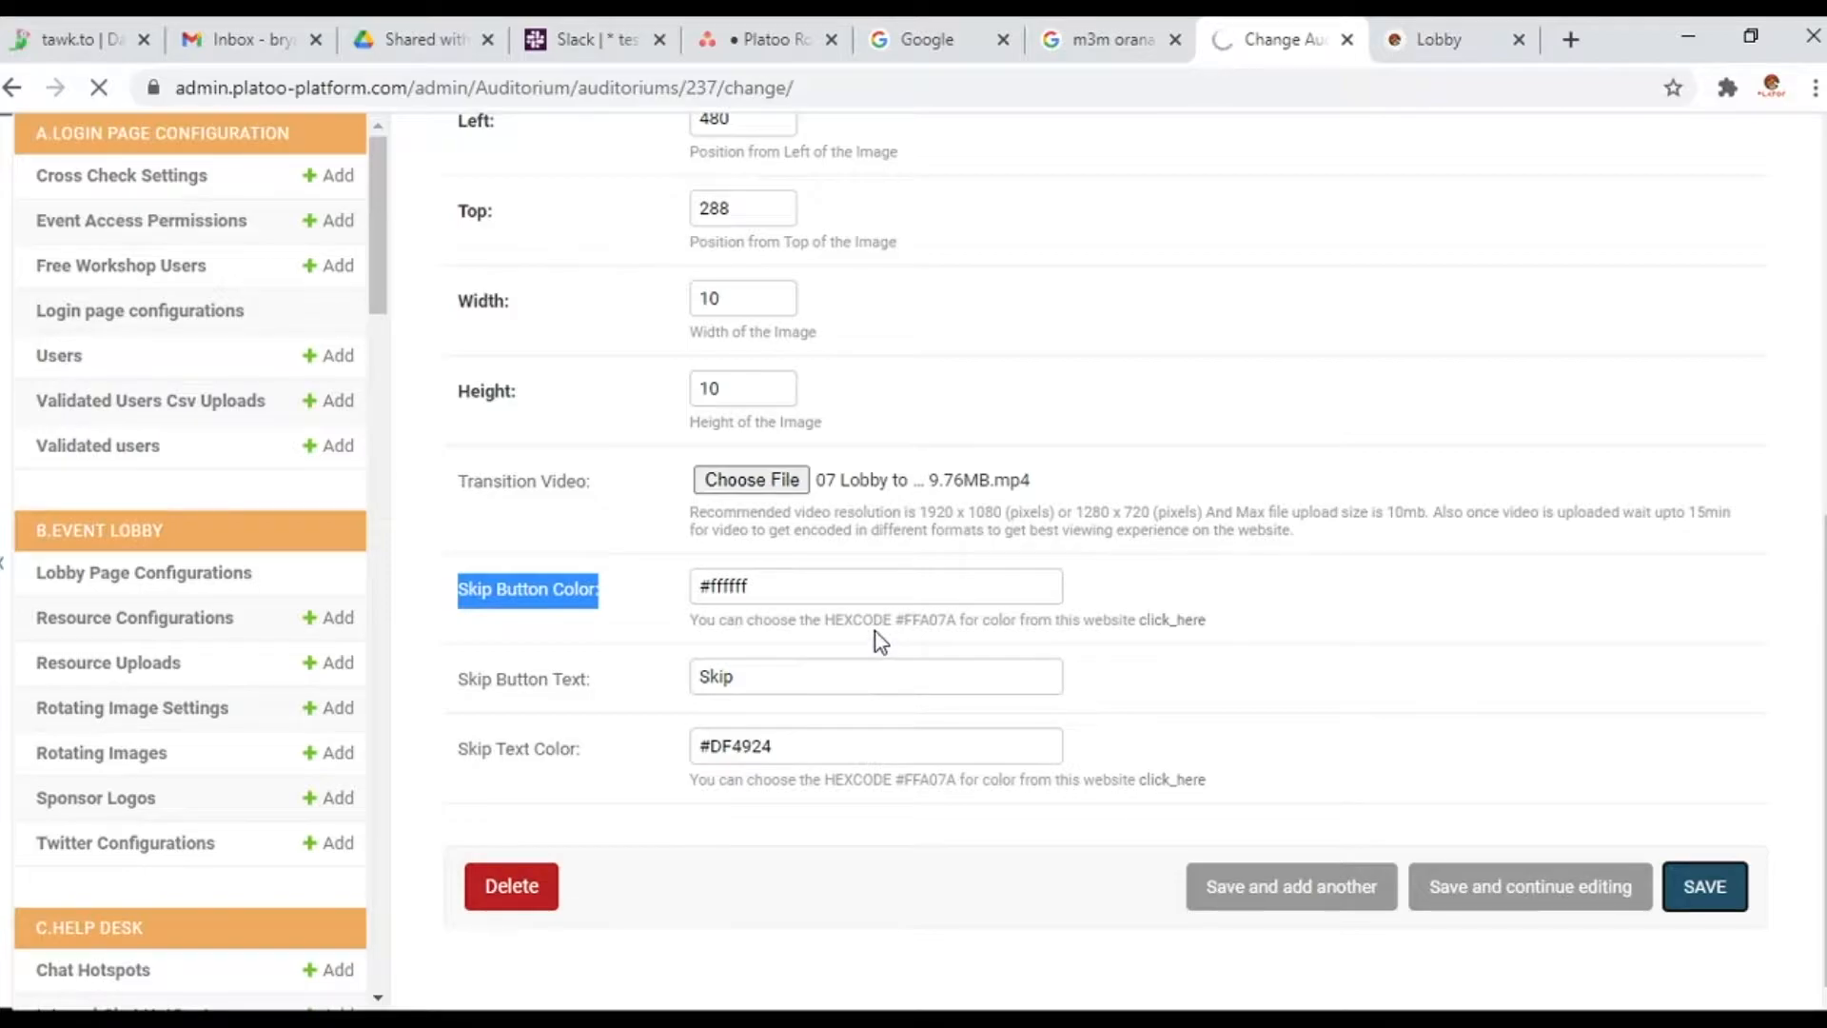
pyautogui.scroll(8, 1163, 489)
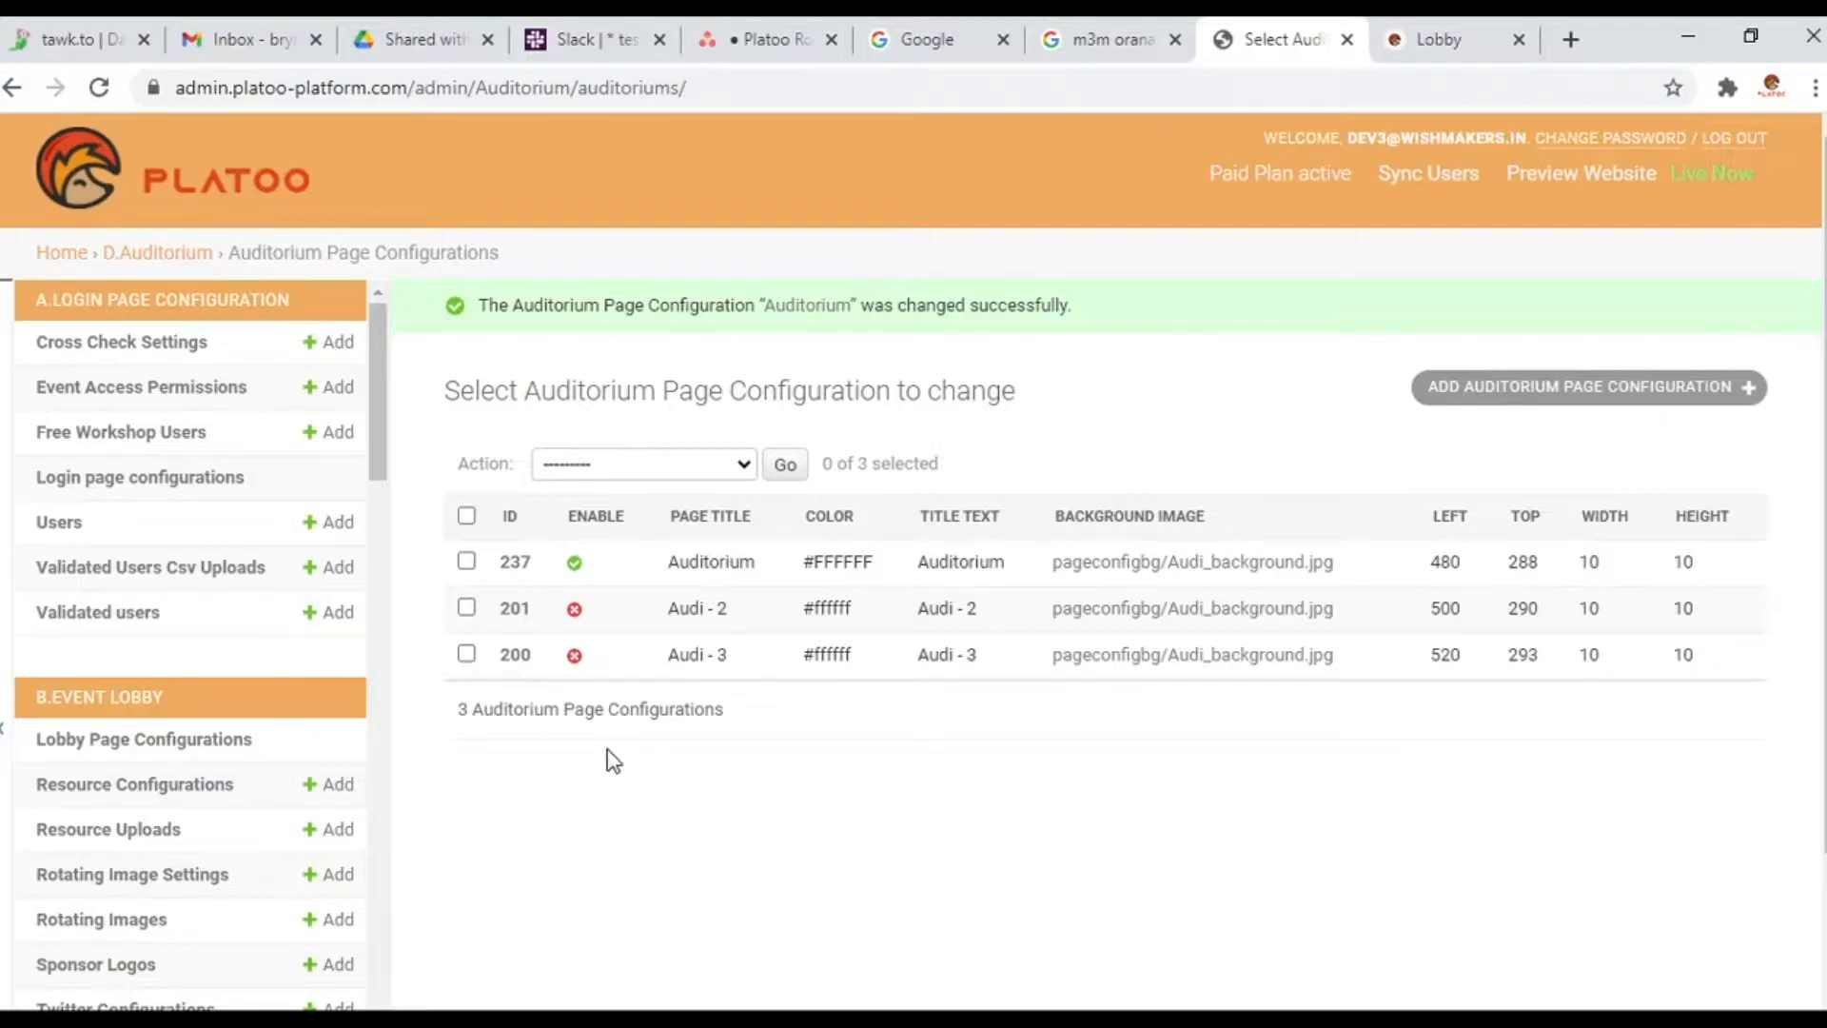
# Publish the configuration changes live and reload the event lobby page
pyautogui.click(1713, 177)
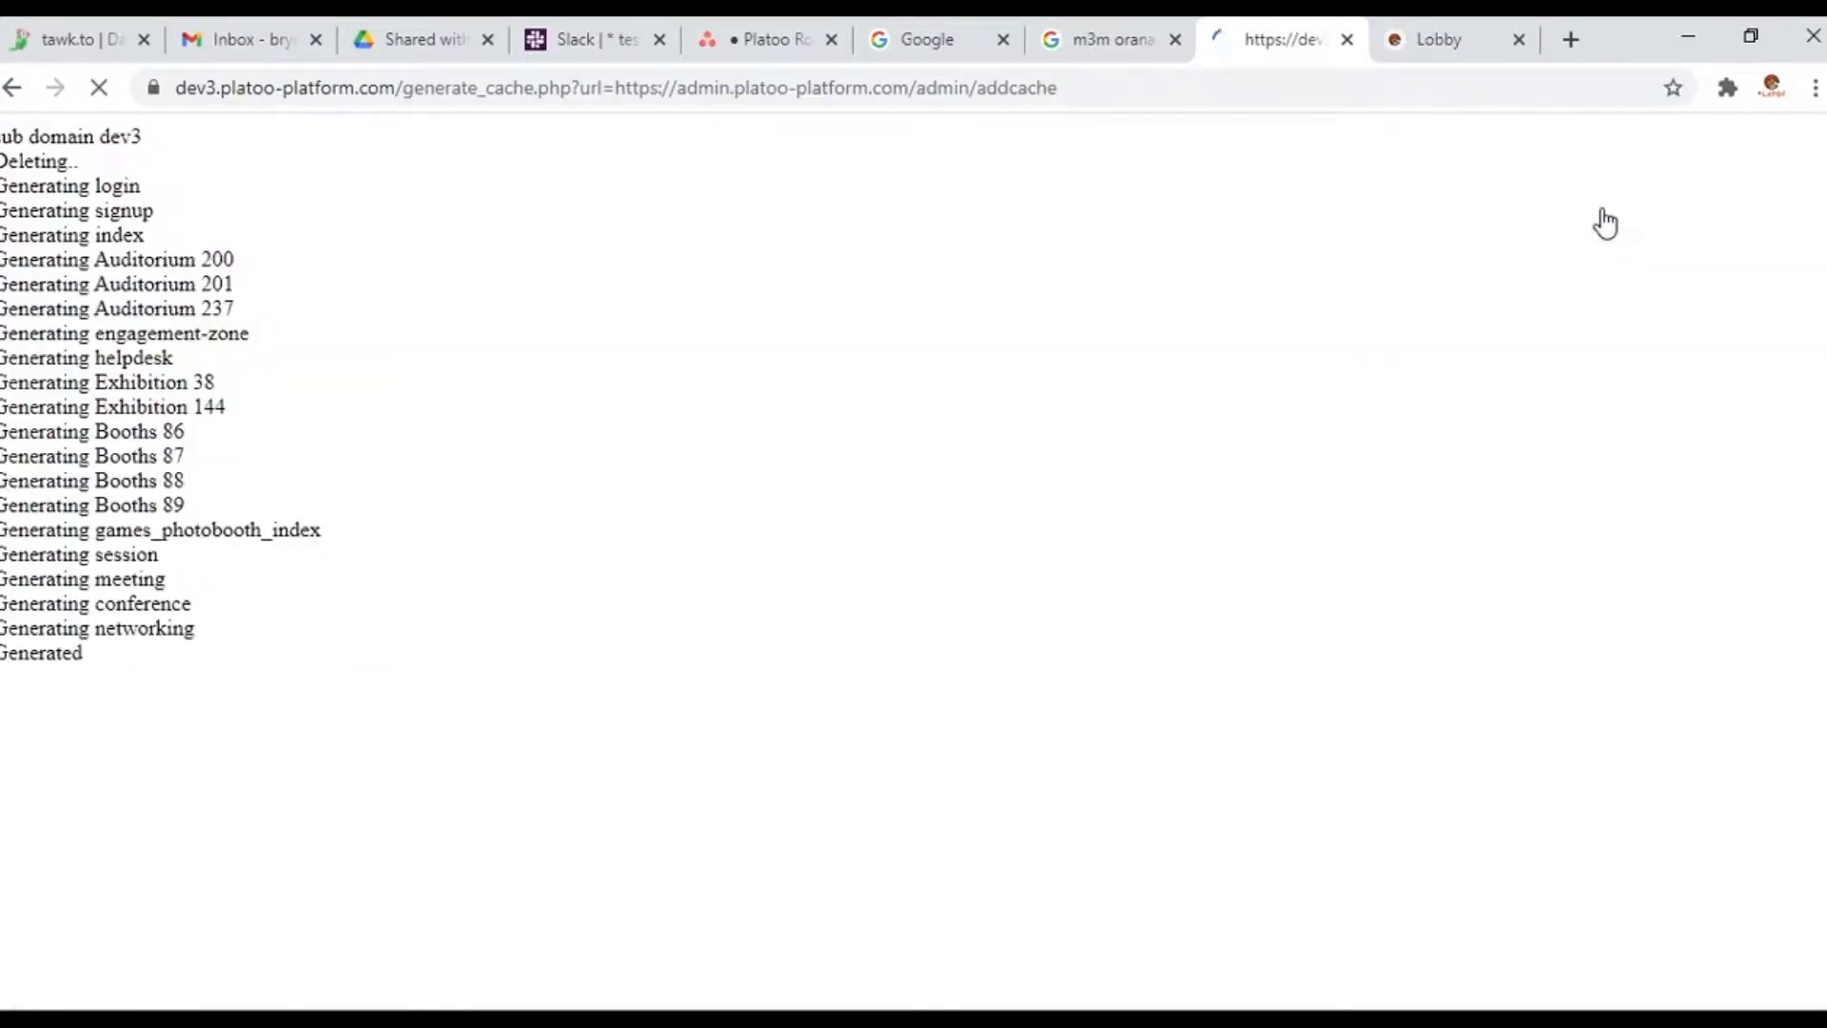
pyautogui.click(1423, 36)
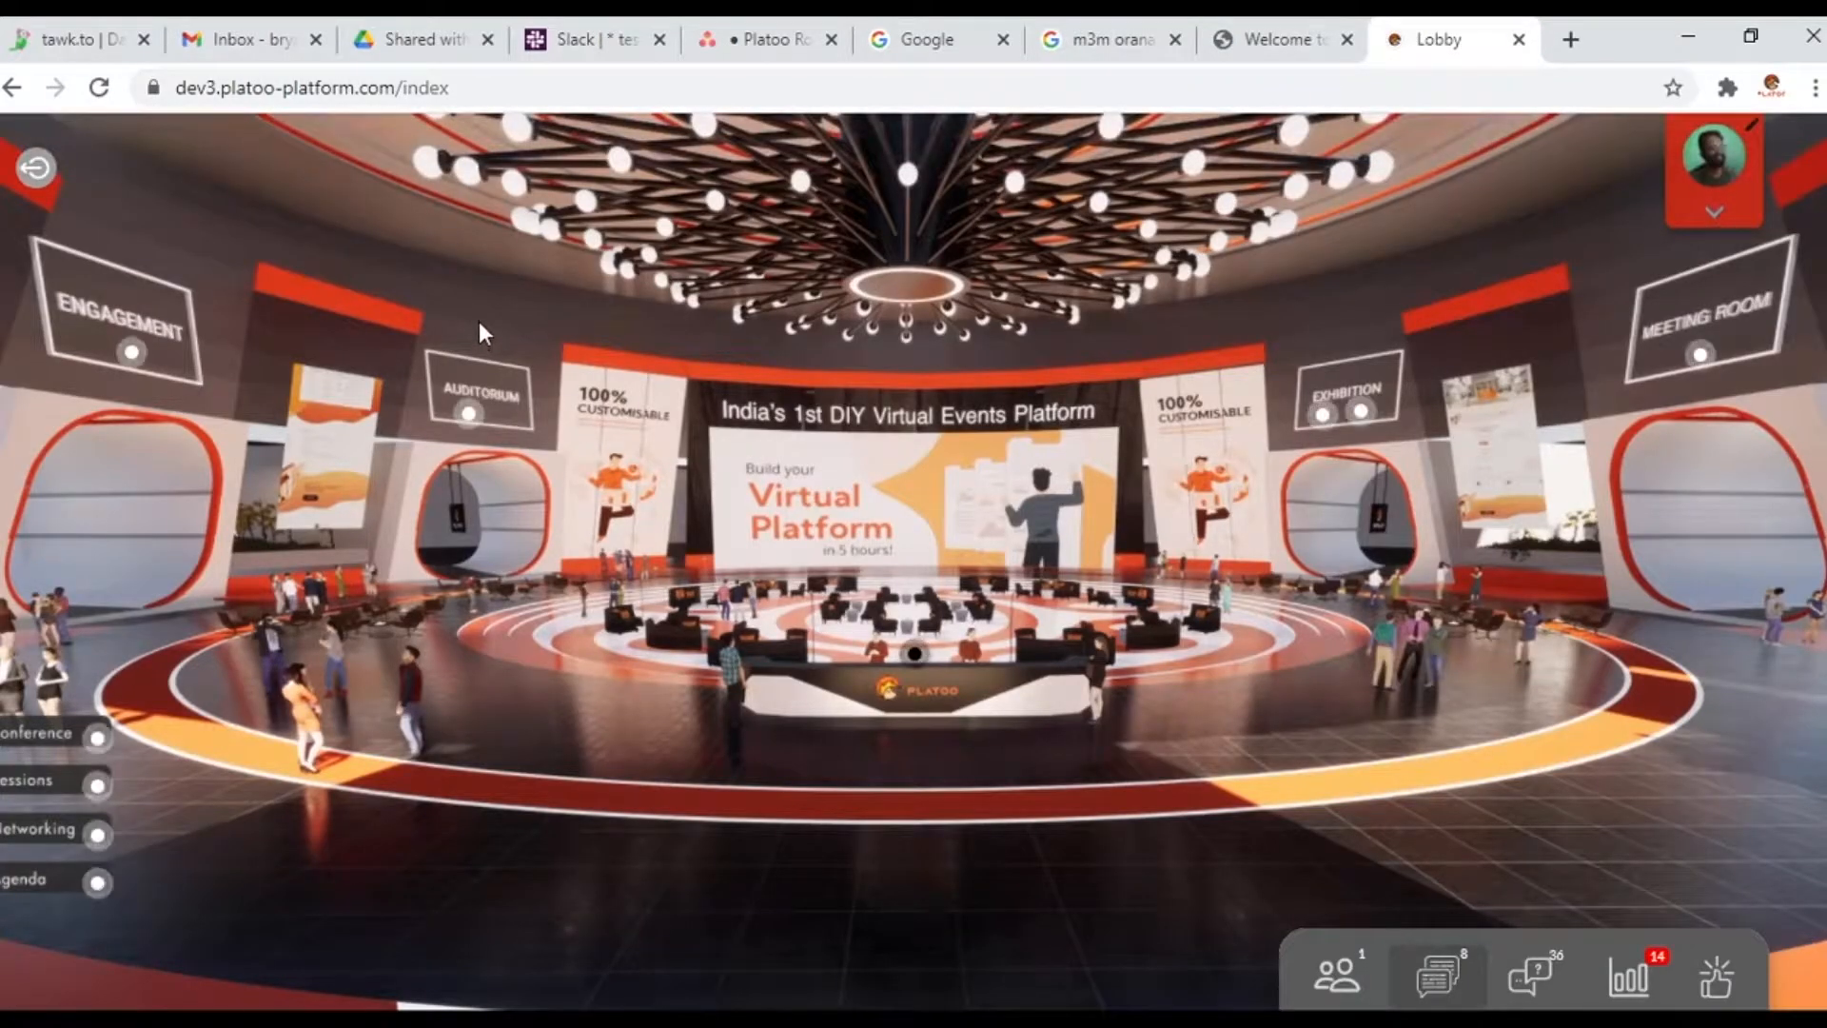
pyautogui.press('F5')
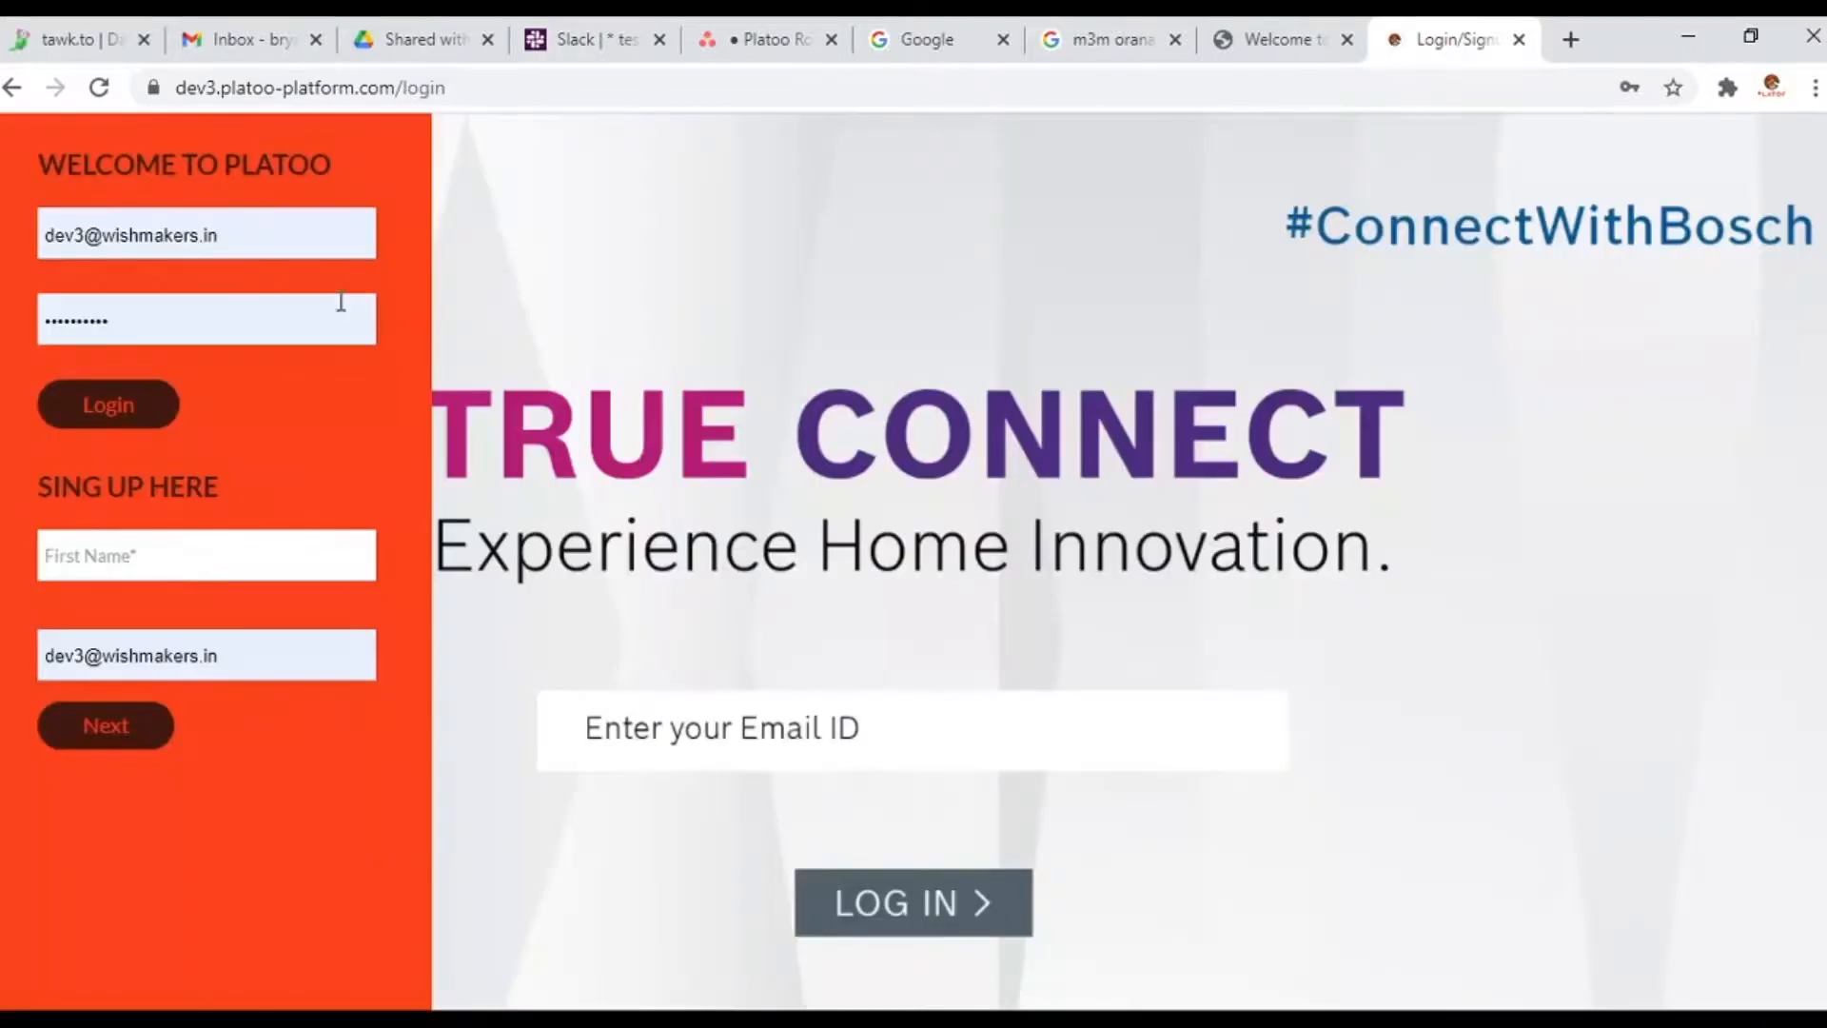
# Log in to the event site with the prefilled credentials, visit the Auditorium from the lobby and return to the lobby
pyautogui.click(126, 400)
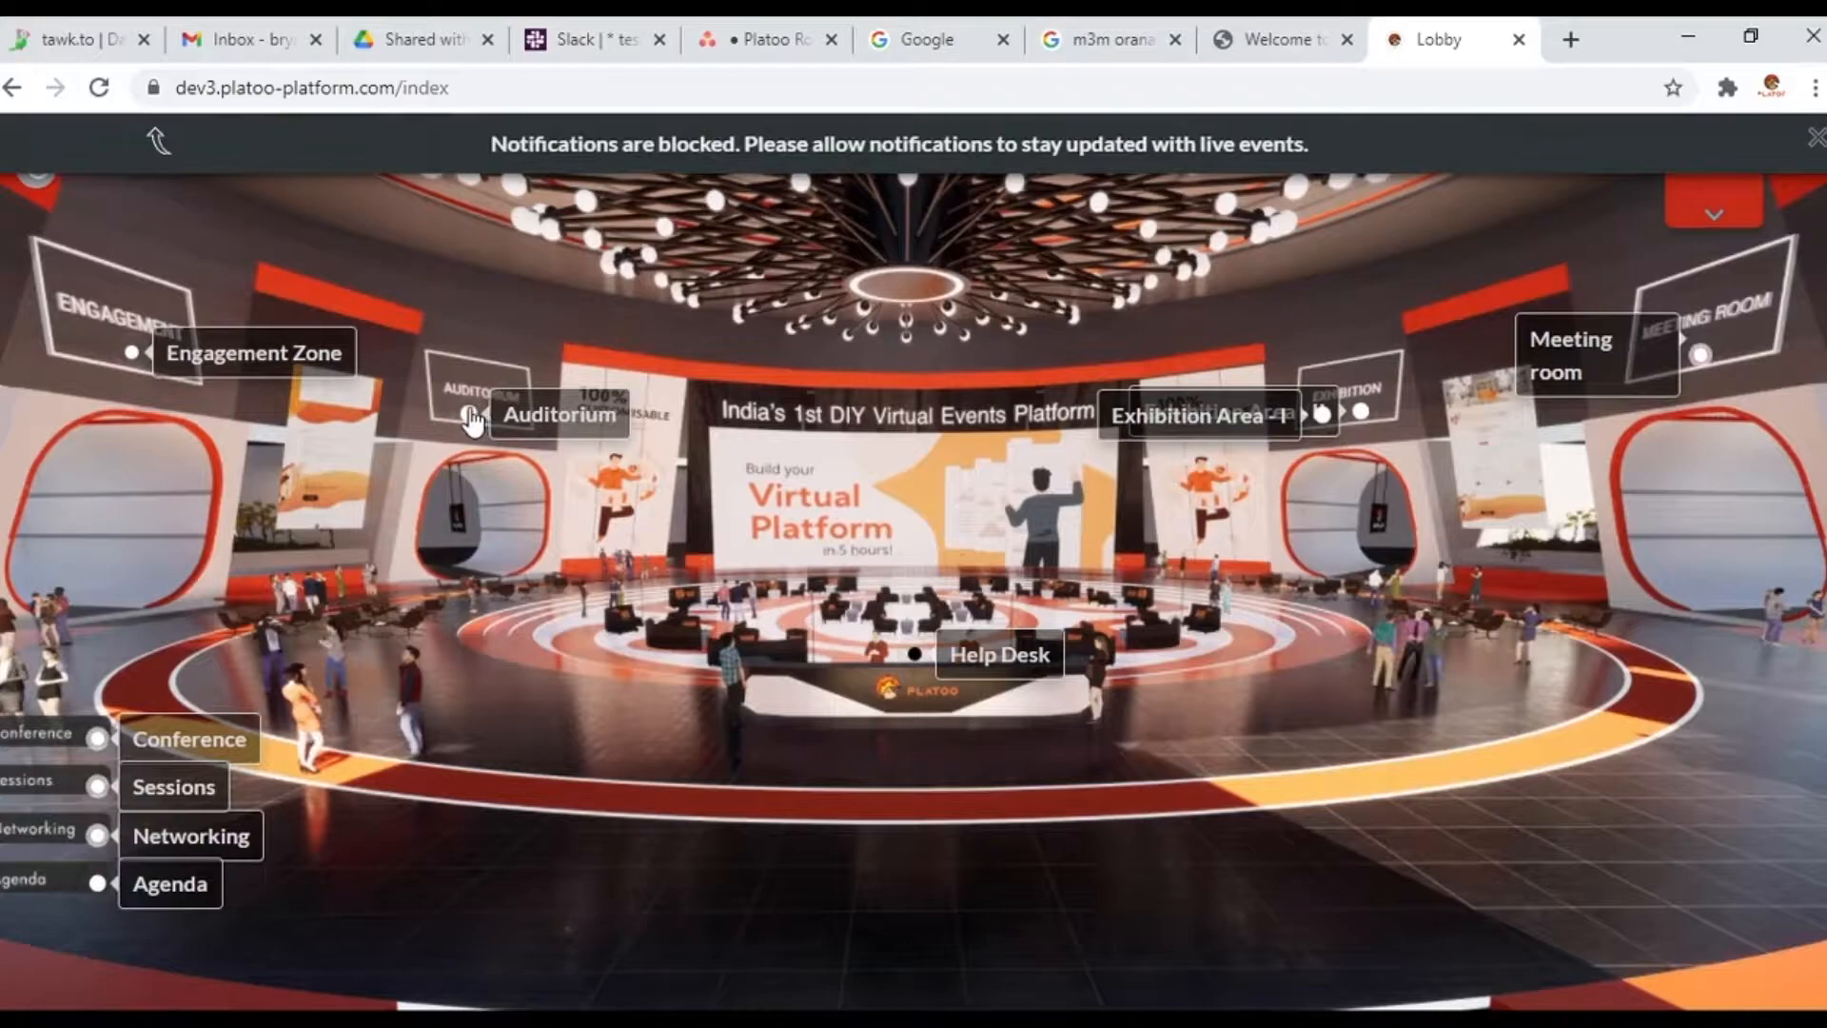
pyautogui.click(470, 417)
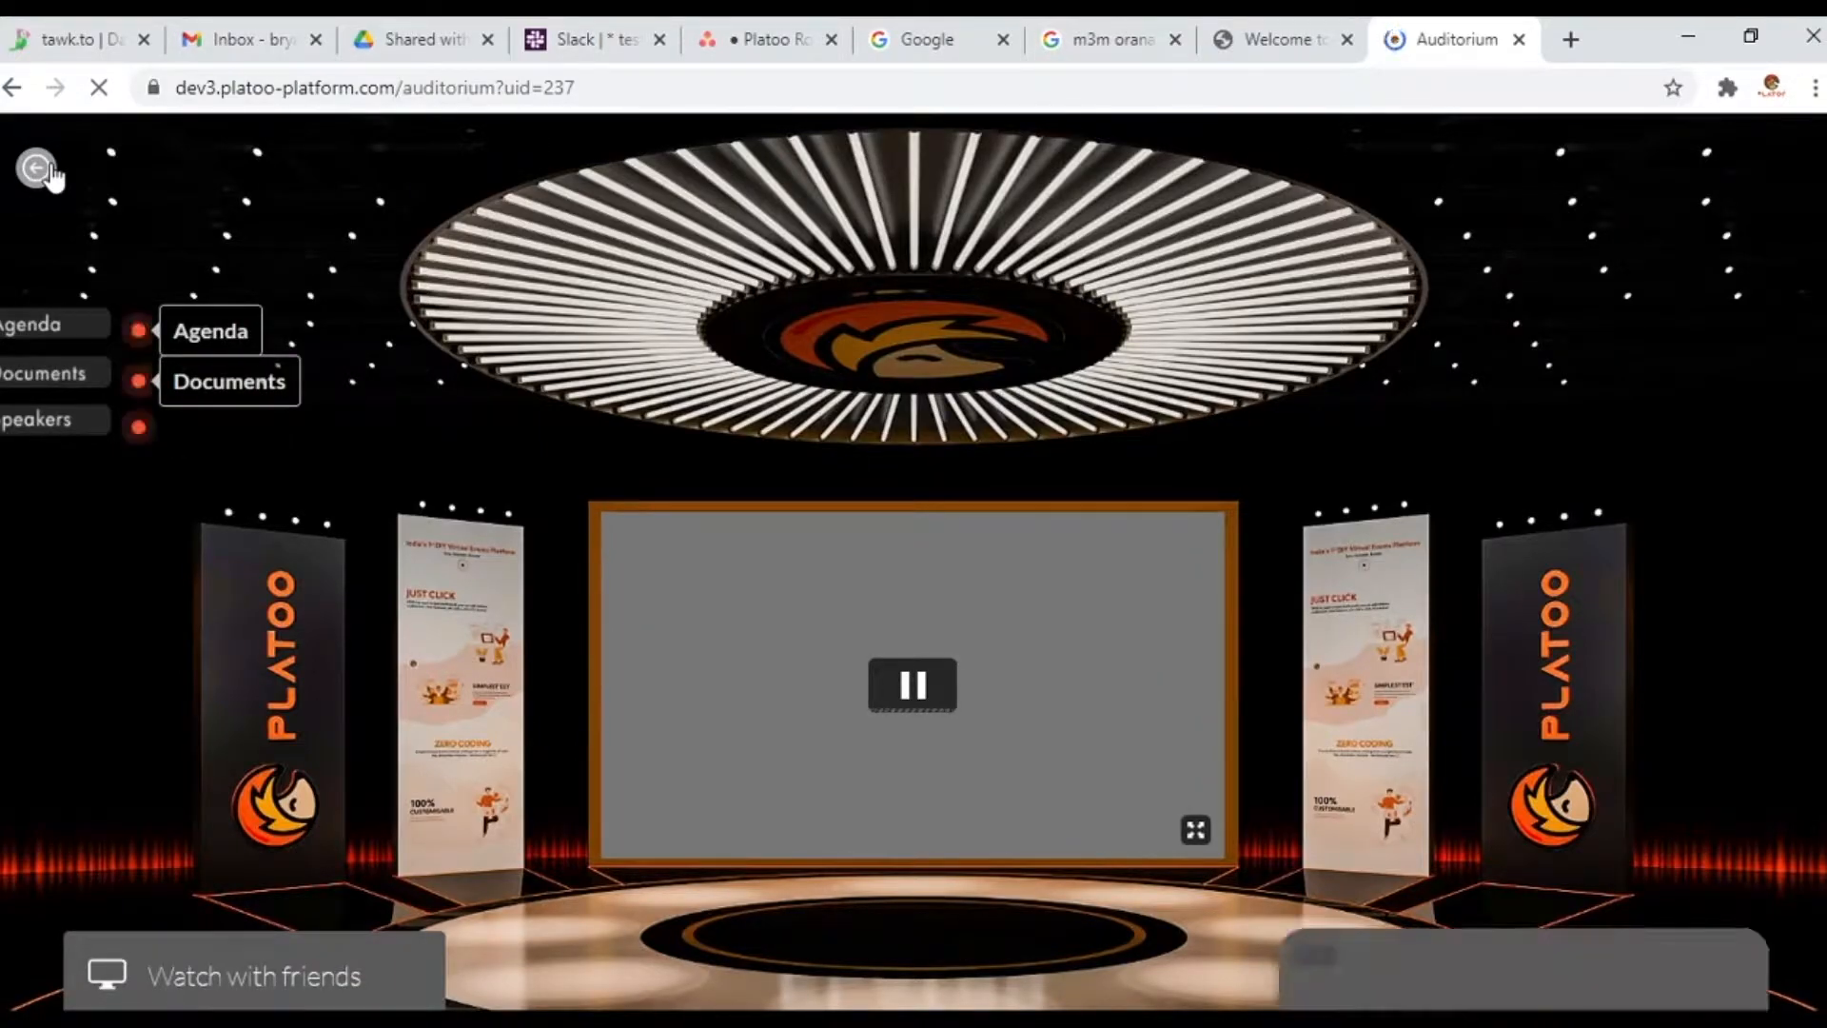
pyautogui.click(39, 169)
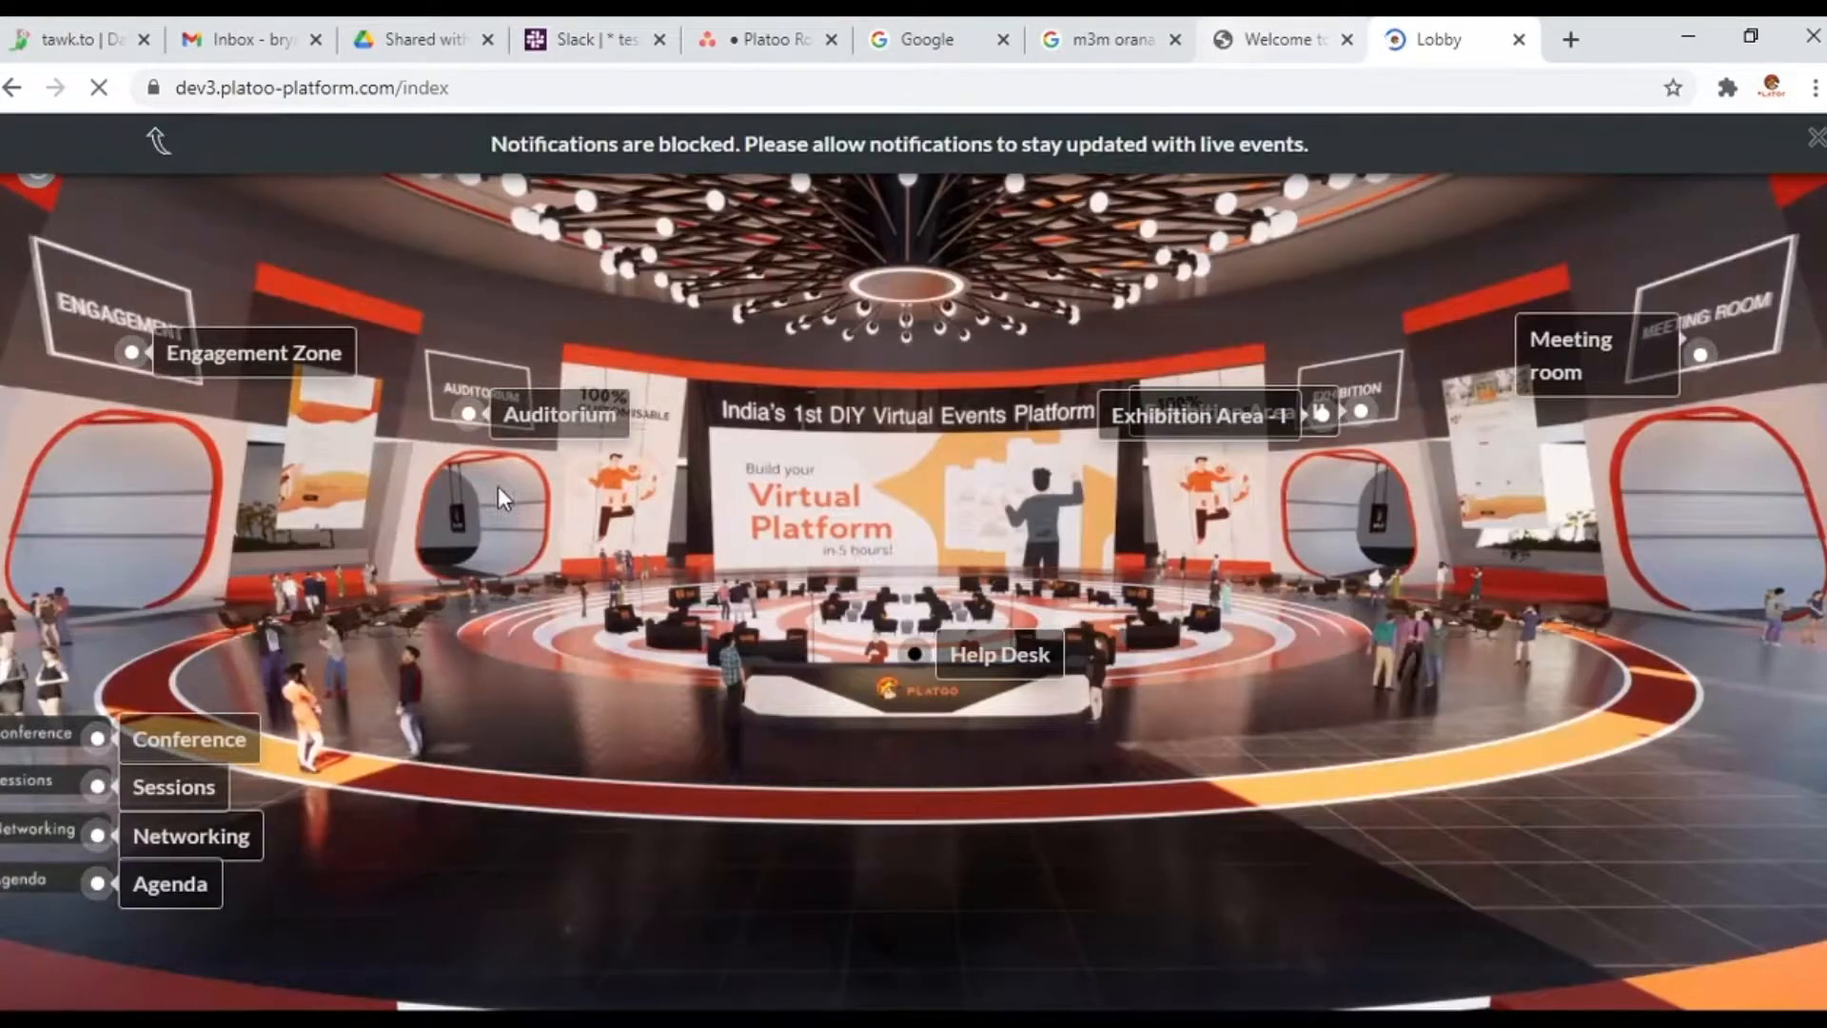
# Enter the Auditorium from the lobby, skip the transition video, pause the stage video and return to the lobby
pyautogui.click(481, 419)
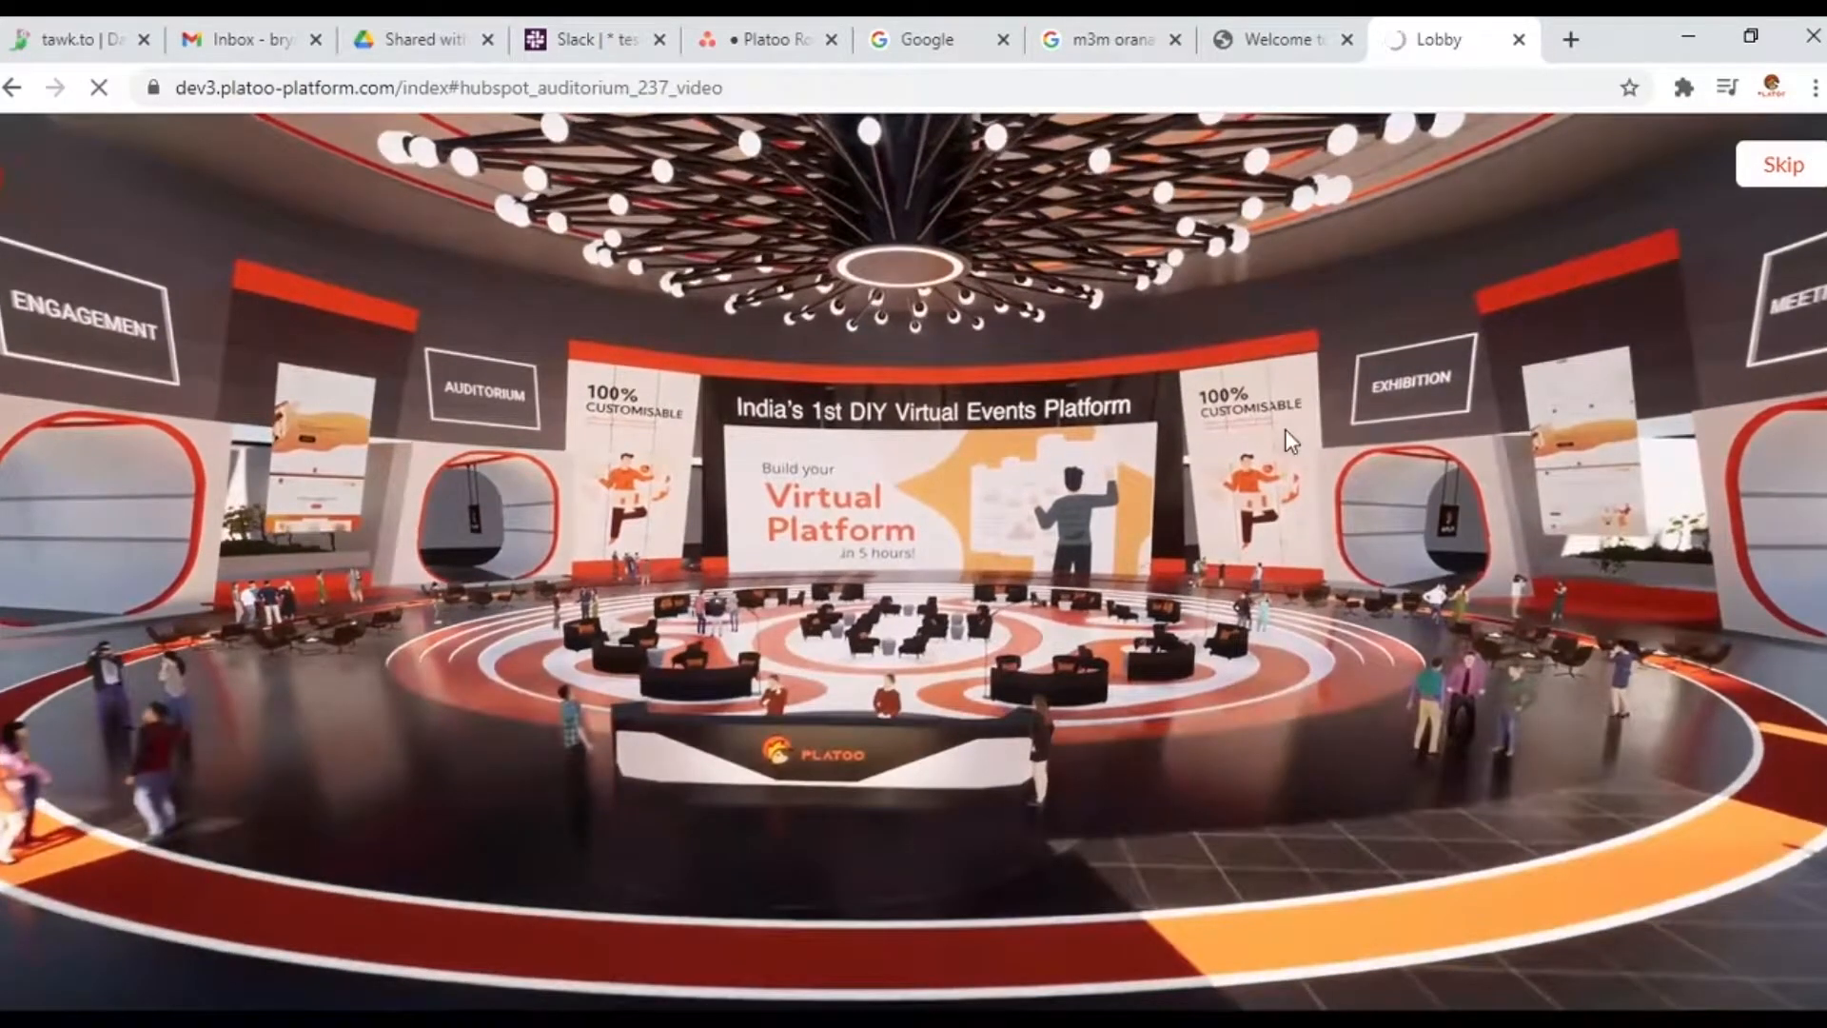
pyautogui.click(1783, 166)
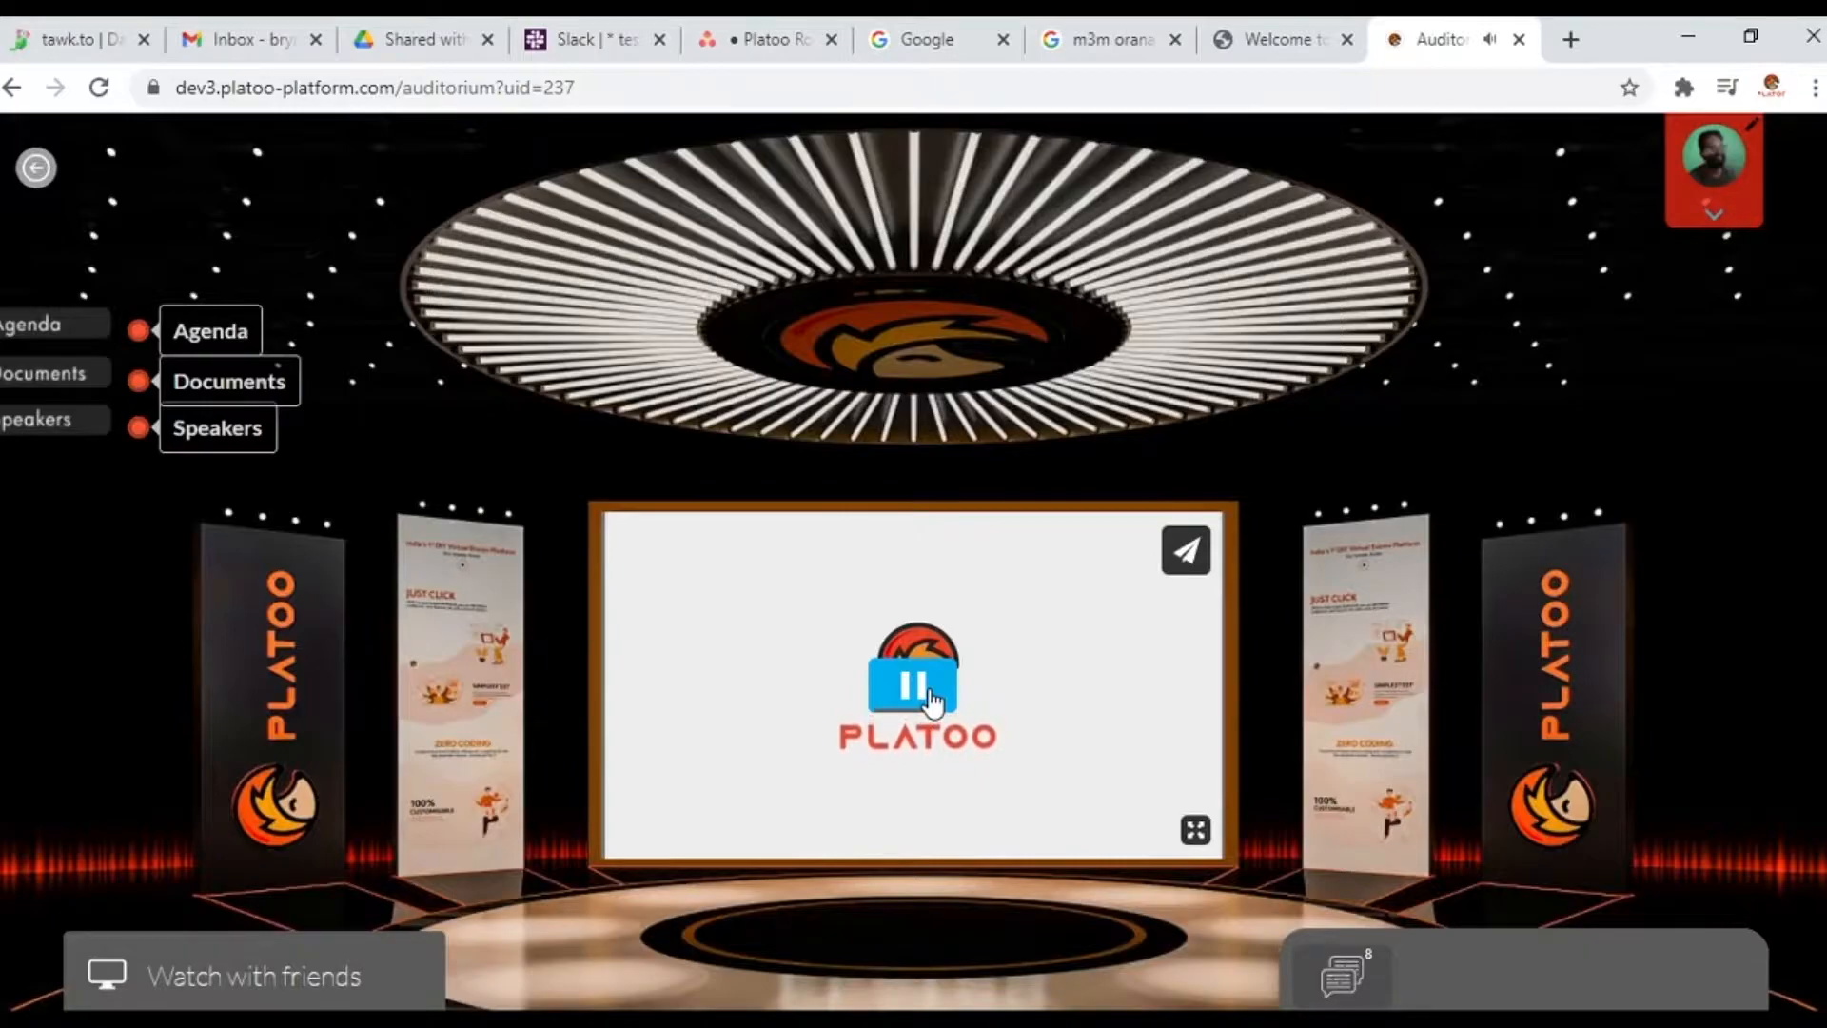
pyautogui.click(928, 702)
pyautogui.click(43, 180)
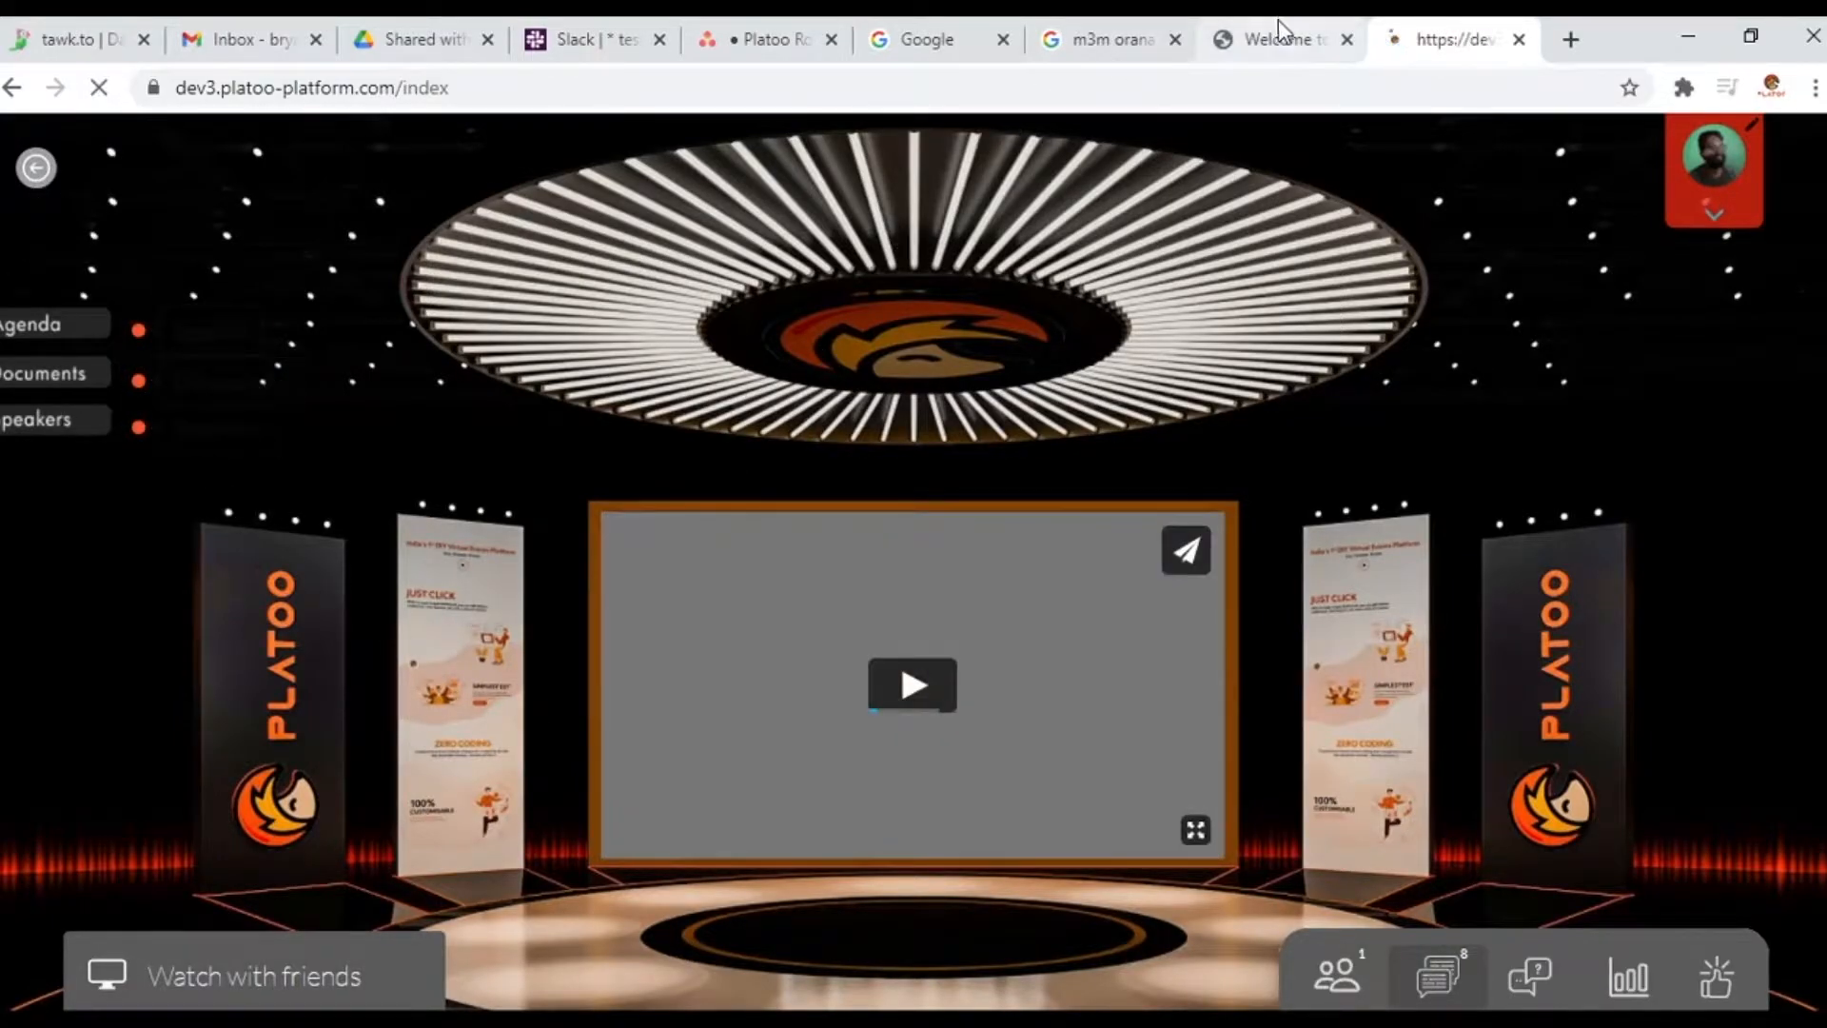
# In the admin's auditorium Live Streamings, disable the Audi - 3 stream and save it
pyautogui.click(1281, 36)
pyautogui.scroll(-15, 146, 671)
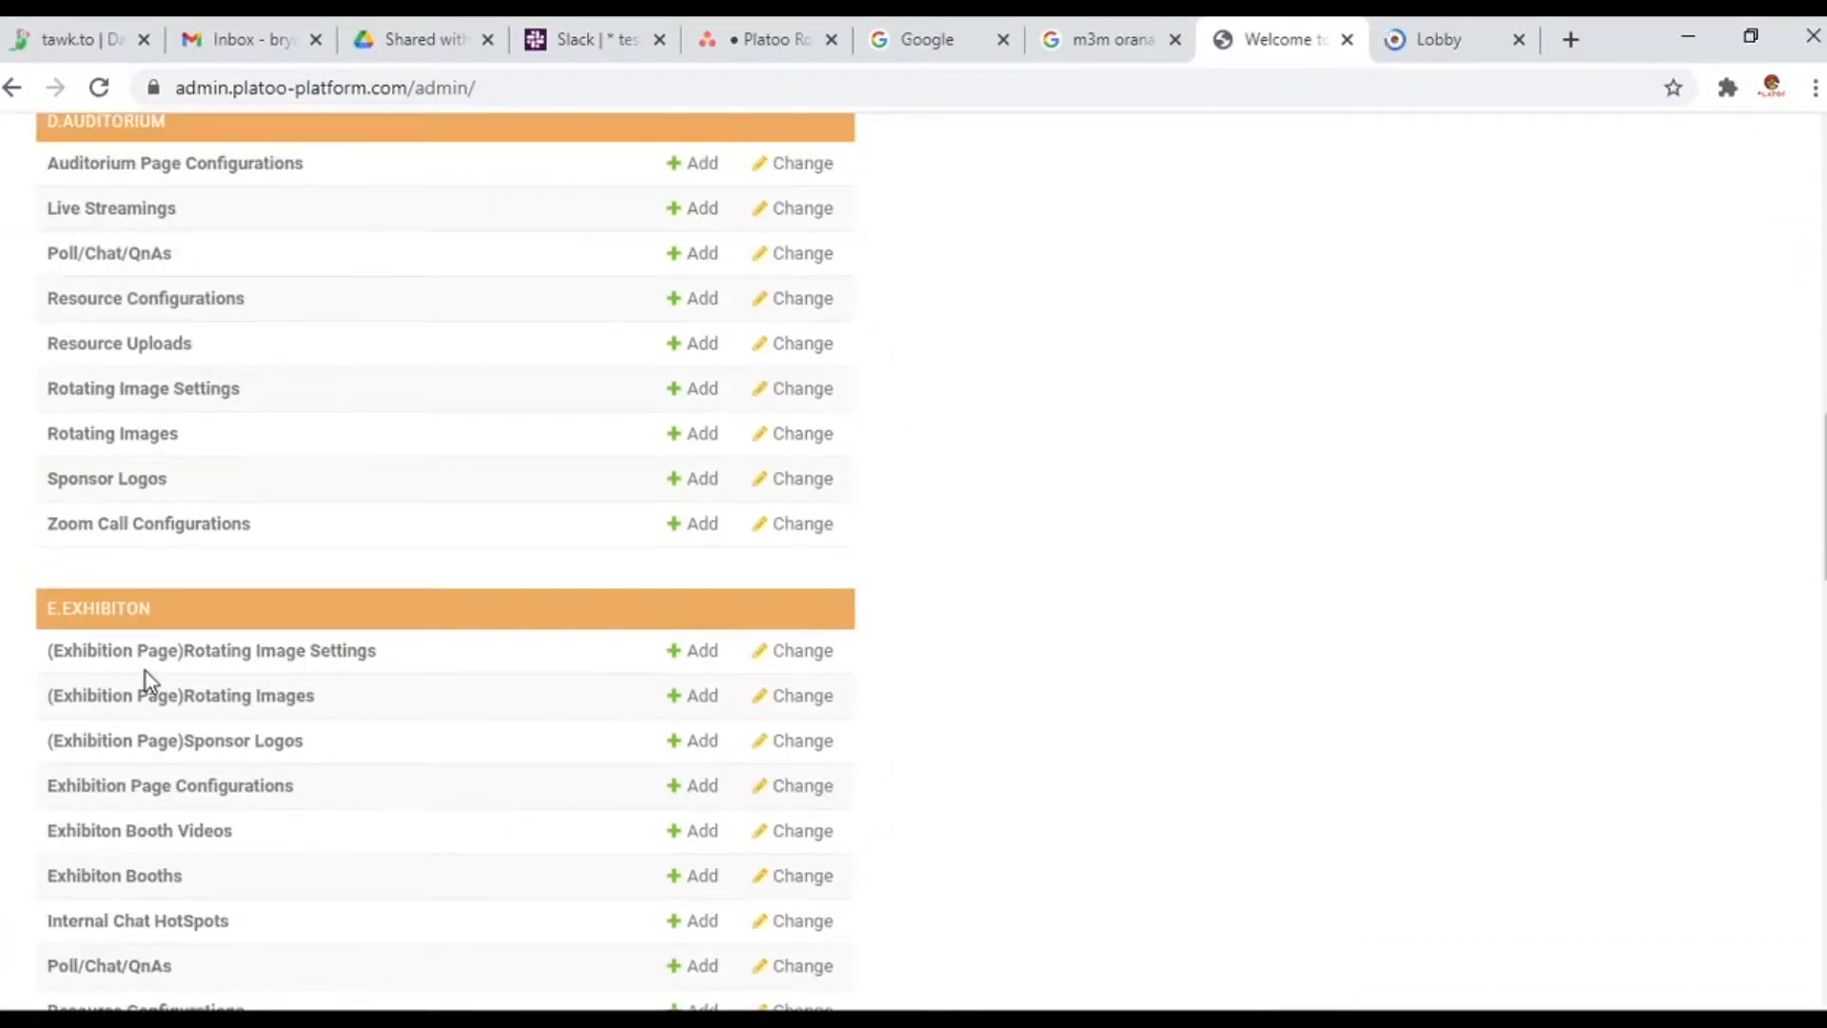
pyautogui.scroll(3, 145, 671)
pyautogui.click(148, 349)
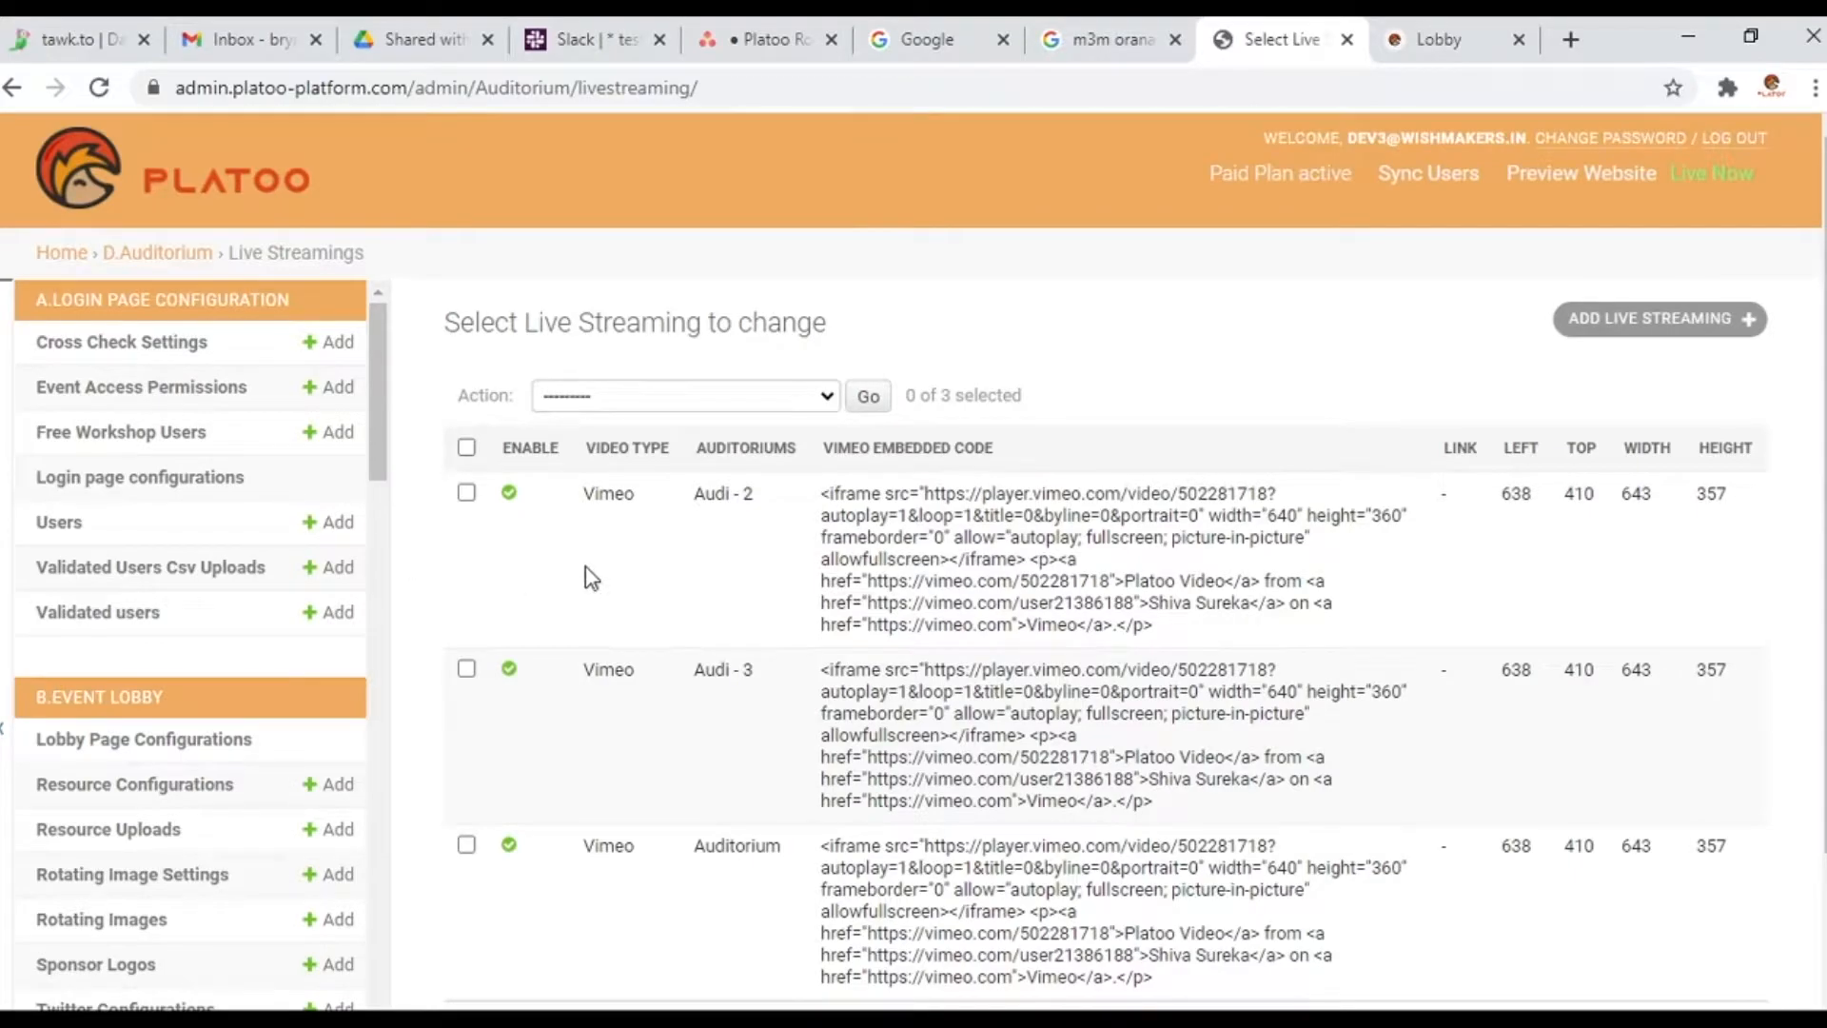
pyautogui.scroll(-2, 959, 557)
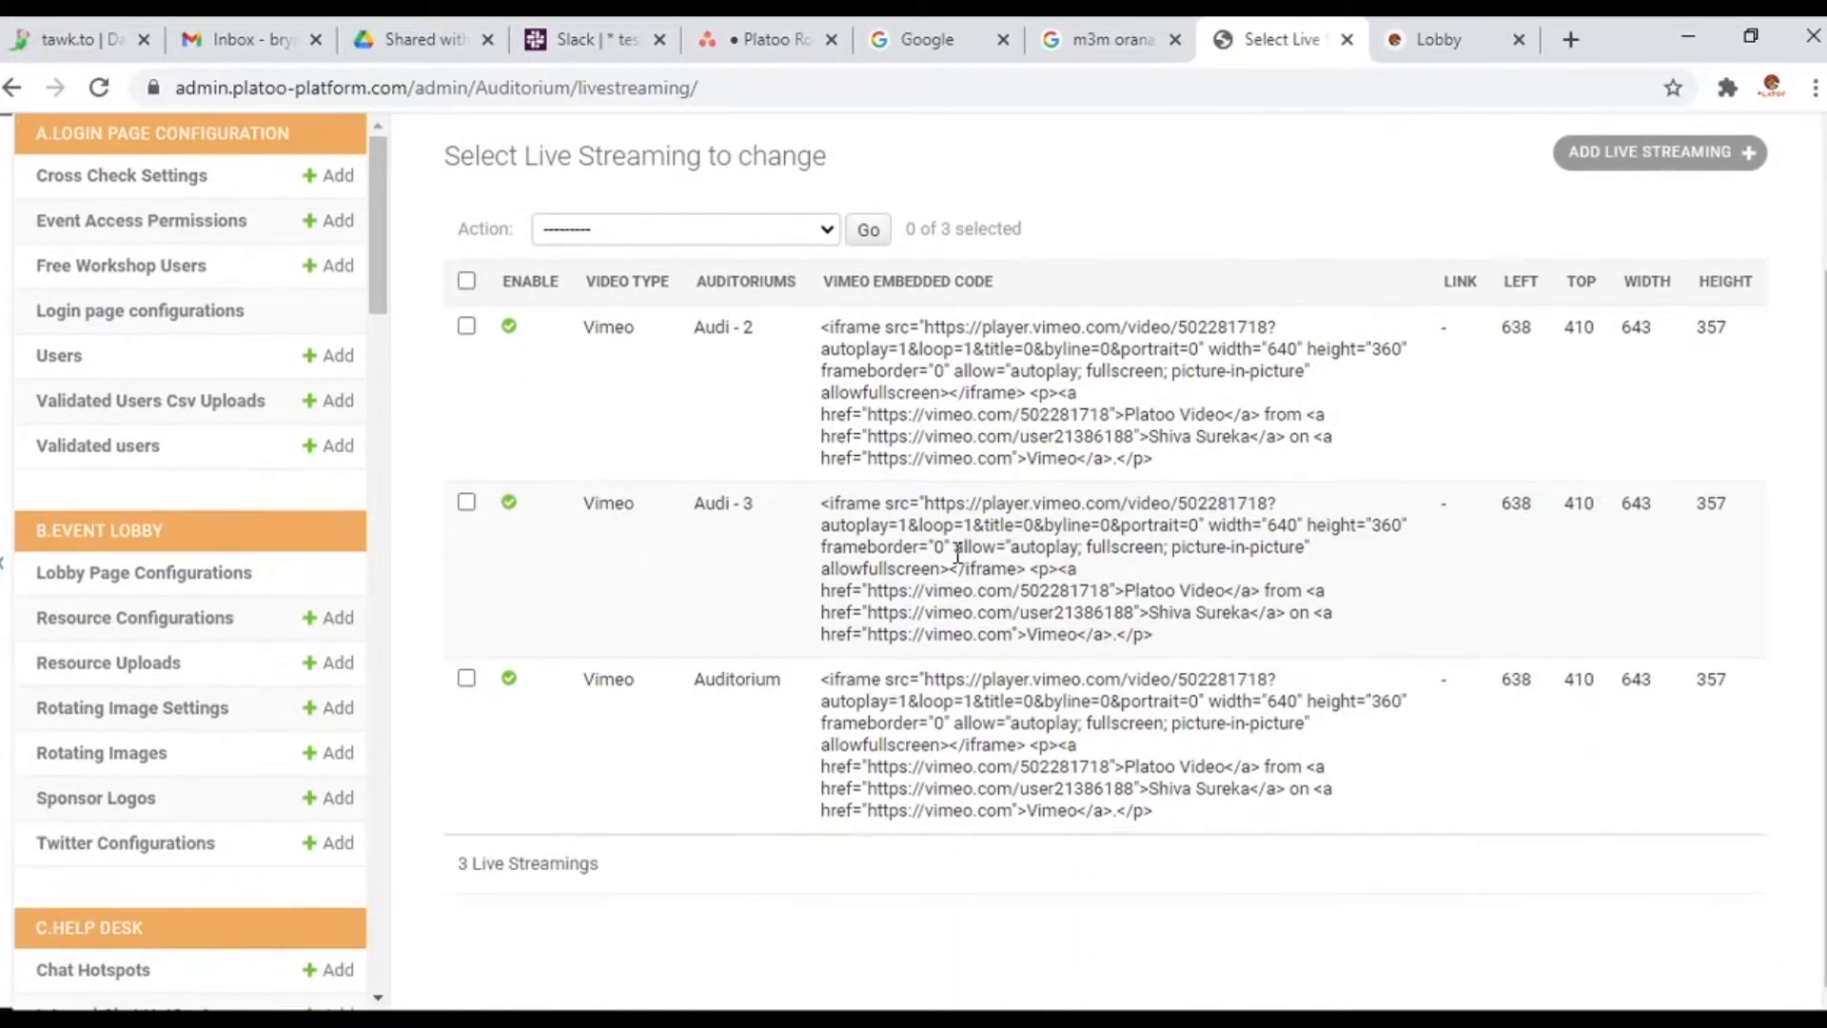
pyautogui.click(511, 504)
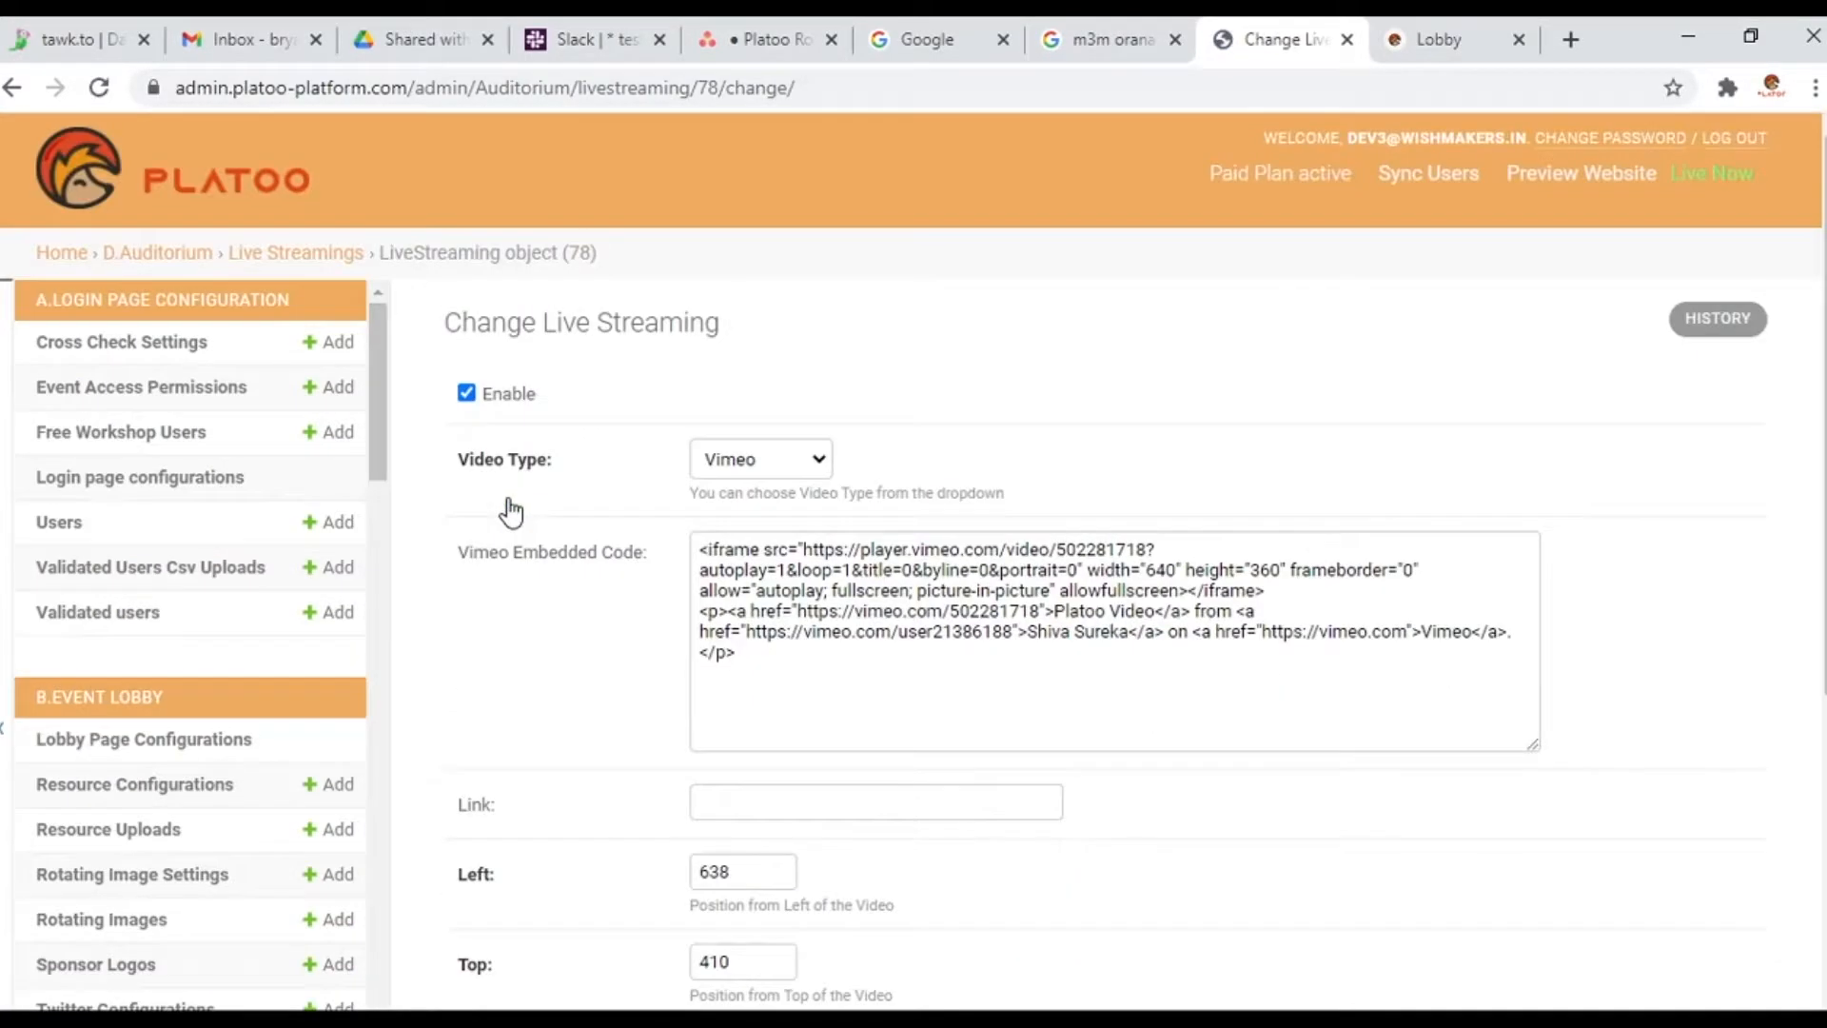
pyautogui.click(485, 395)
pyautogui.scroll(-5, 486, 400)
pyautogui.click(1712, 866)
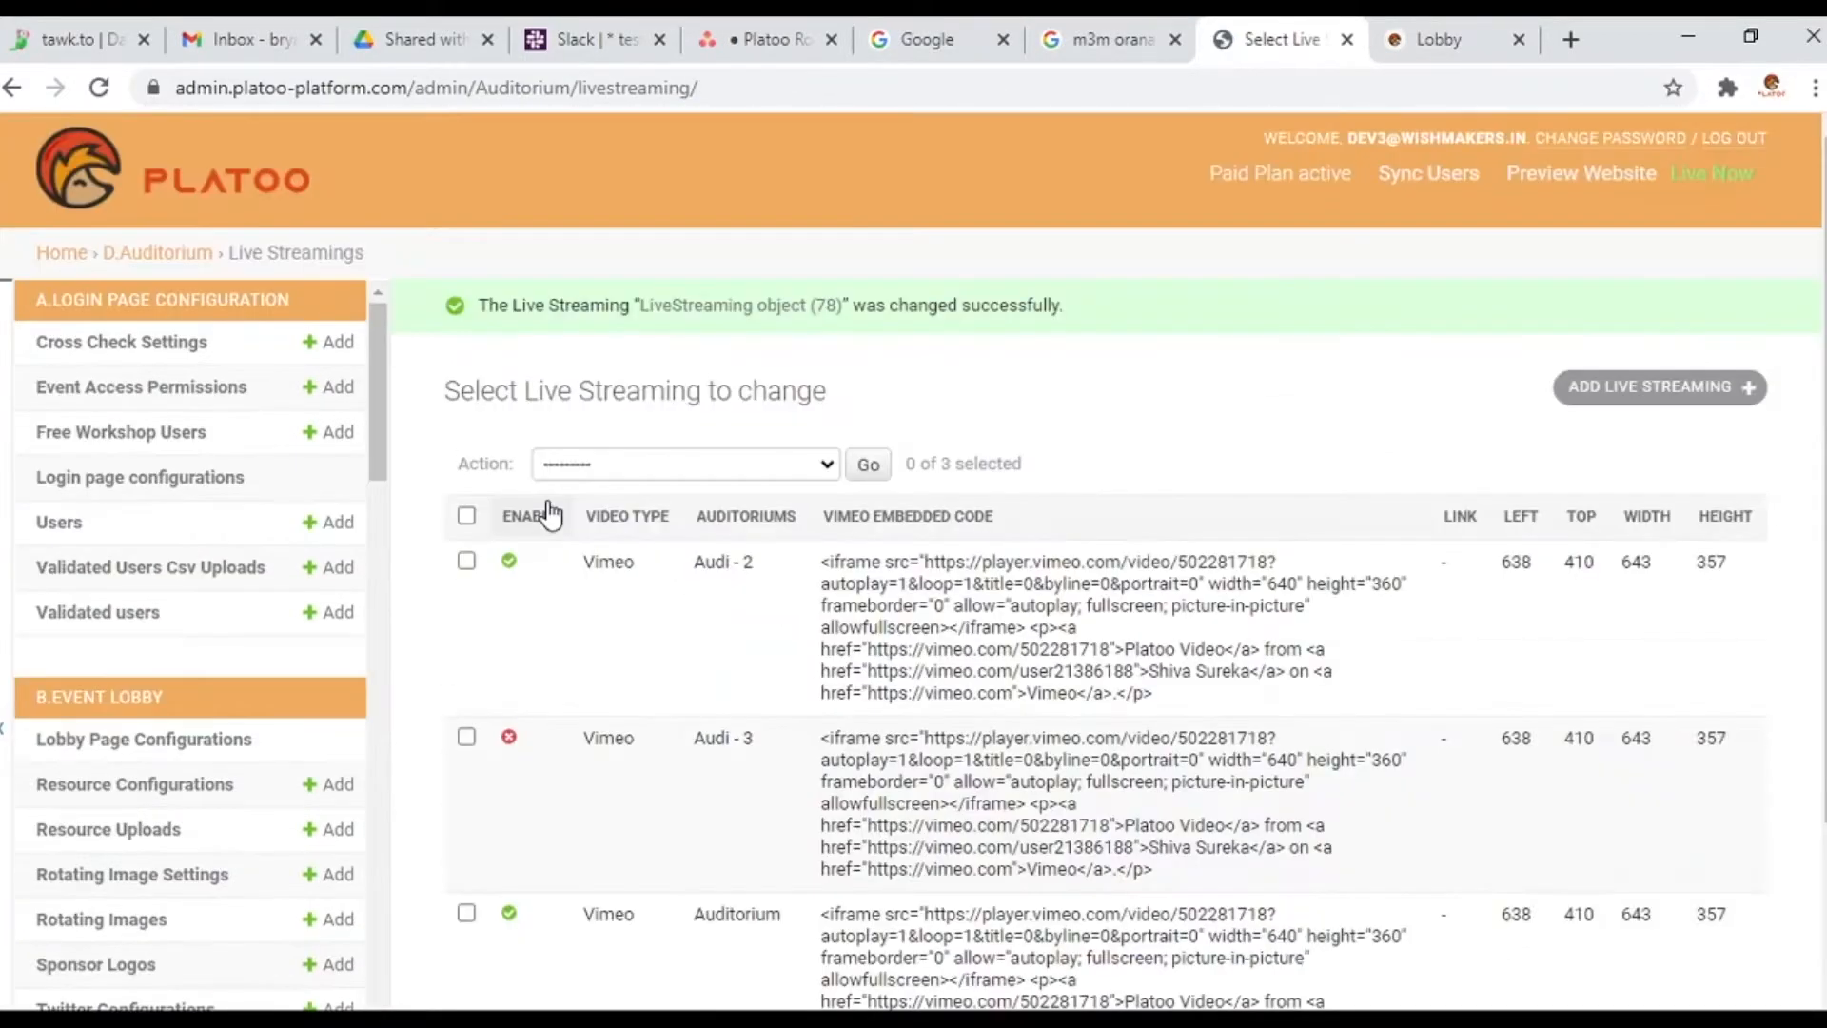
# Disable the Audi - 2 live stream and save the entry
pyautogui.click(511, 562)
pyautogui.scroll(-5, 838, 691)
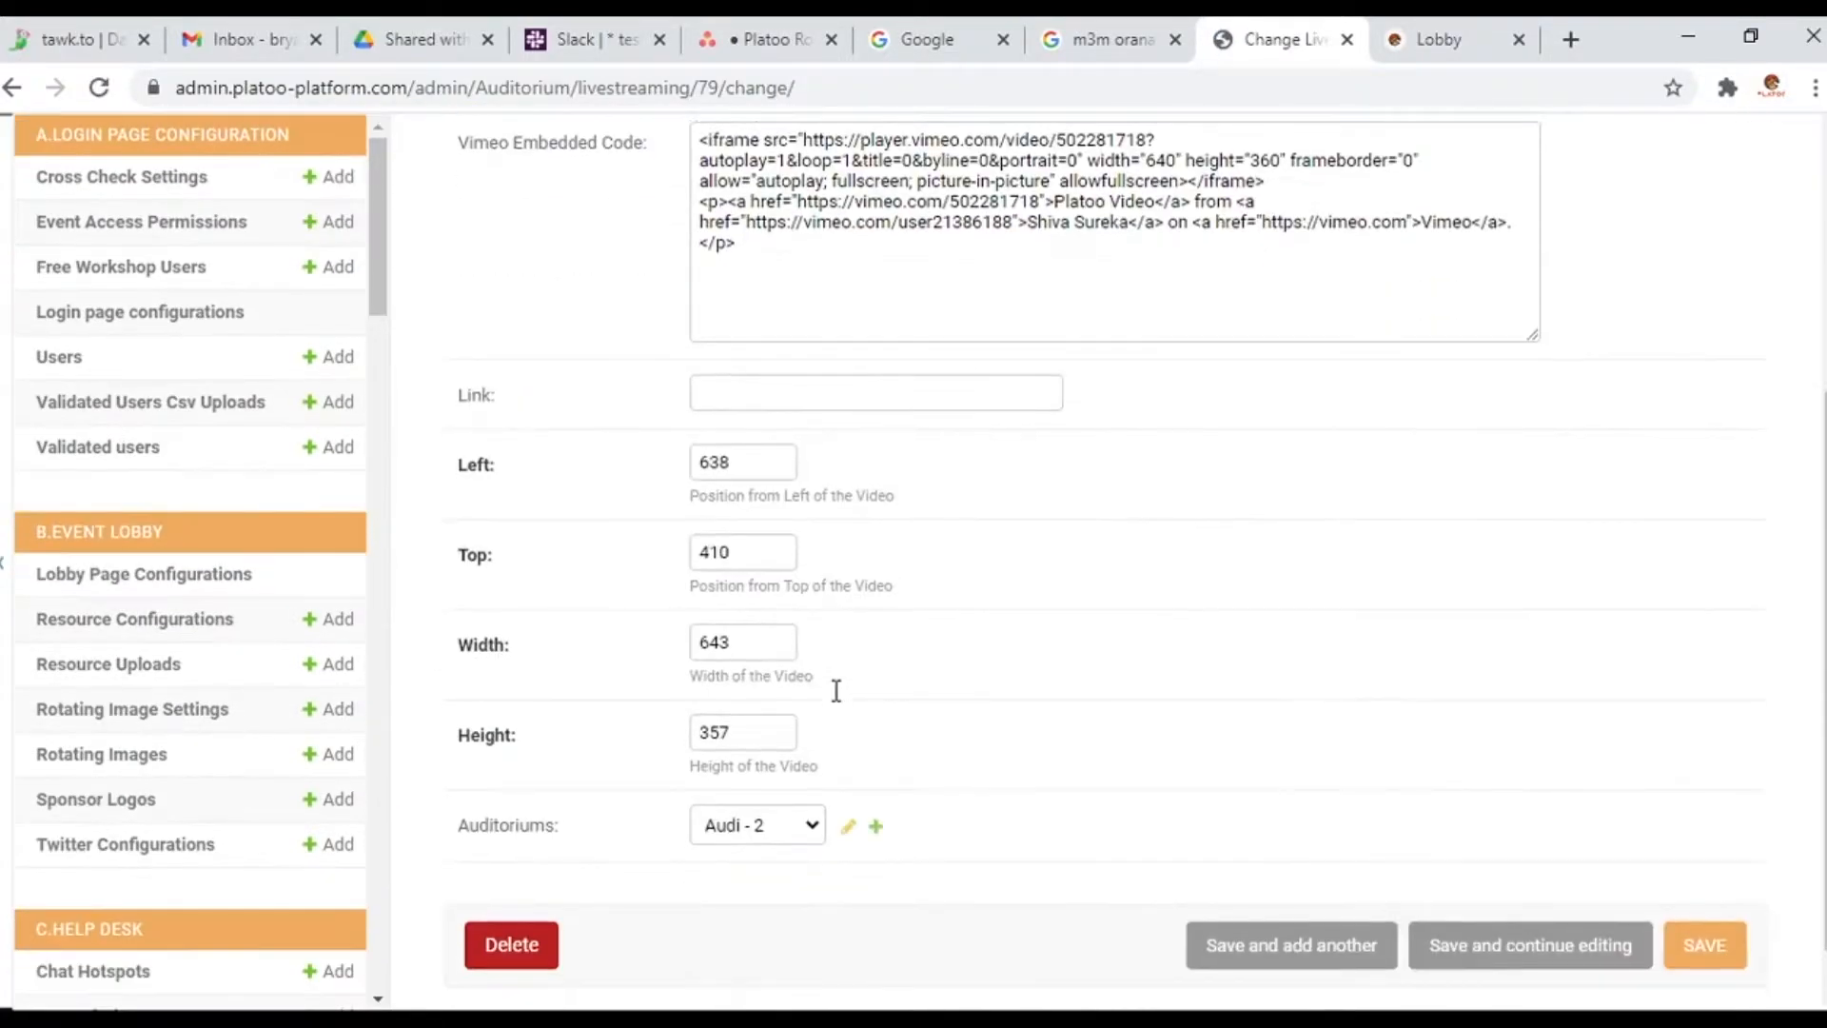
pyautogui.scroll(5, 1085, 612)
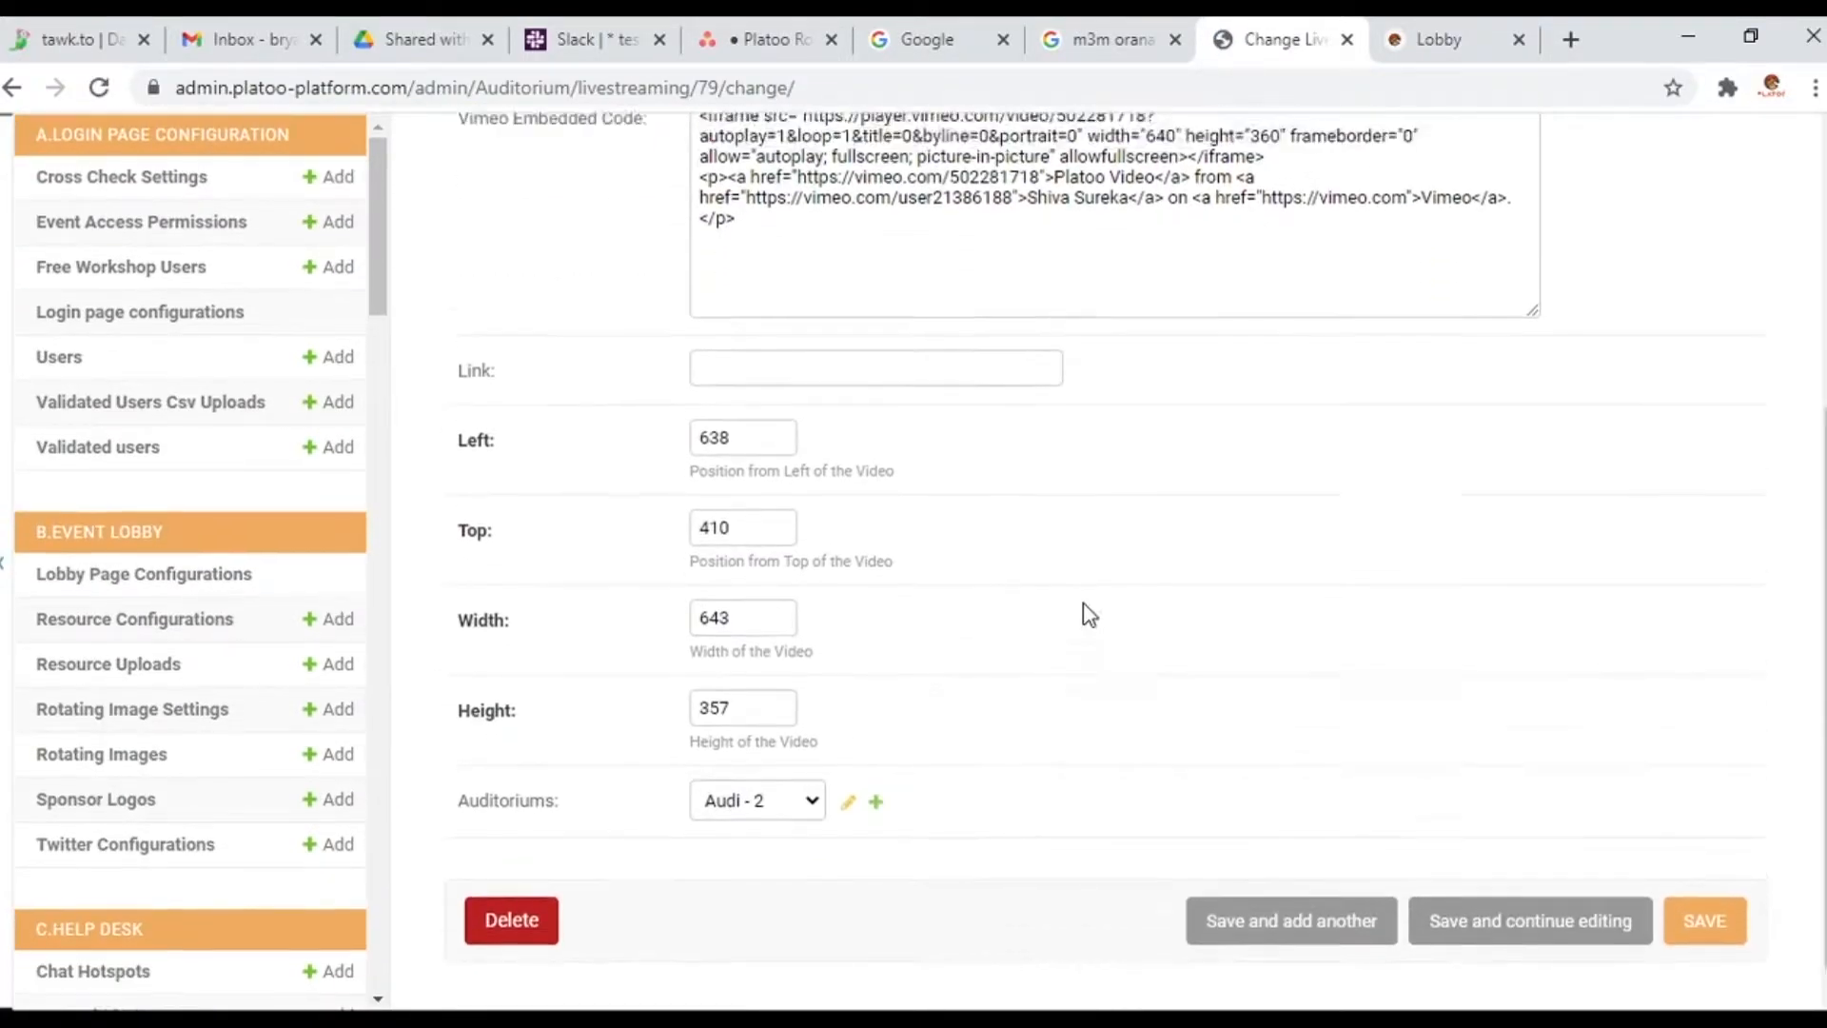
pyautogui.click(466, 391)
pyautogui.scroll(-5, 1226, 533)
pyautogui.click(1705, 885)
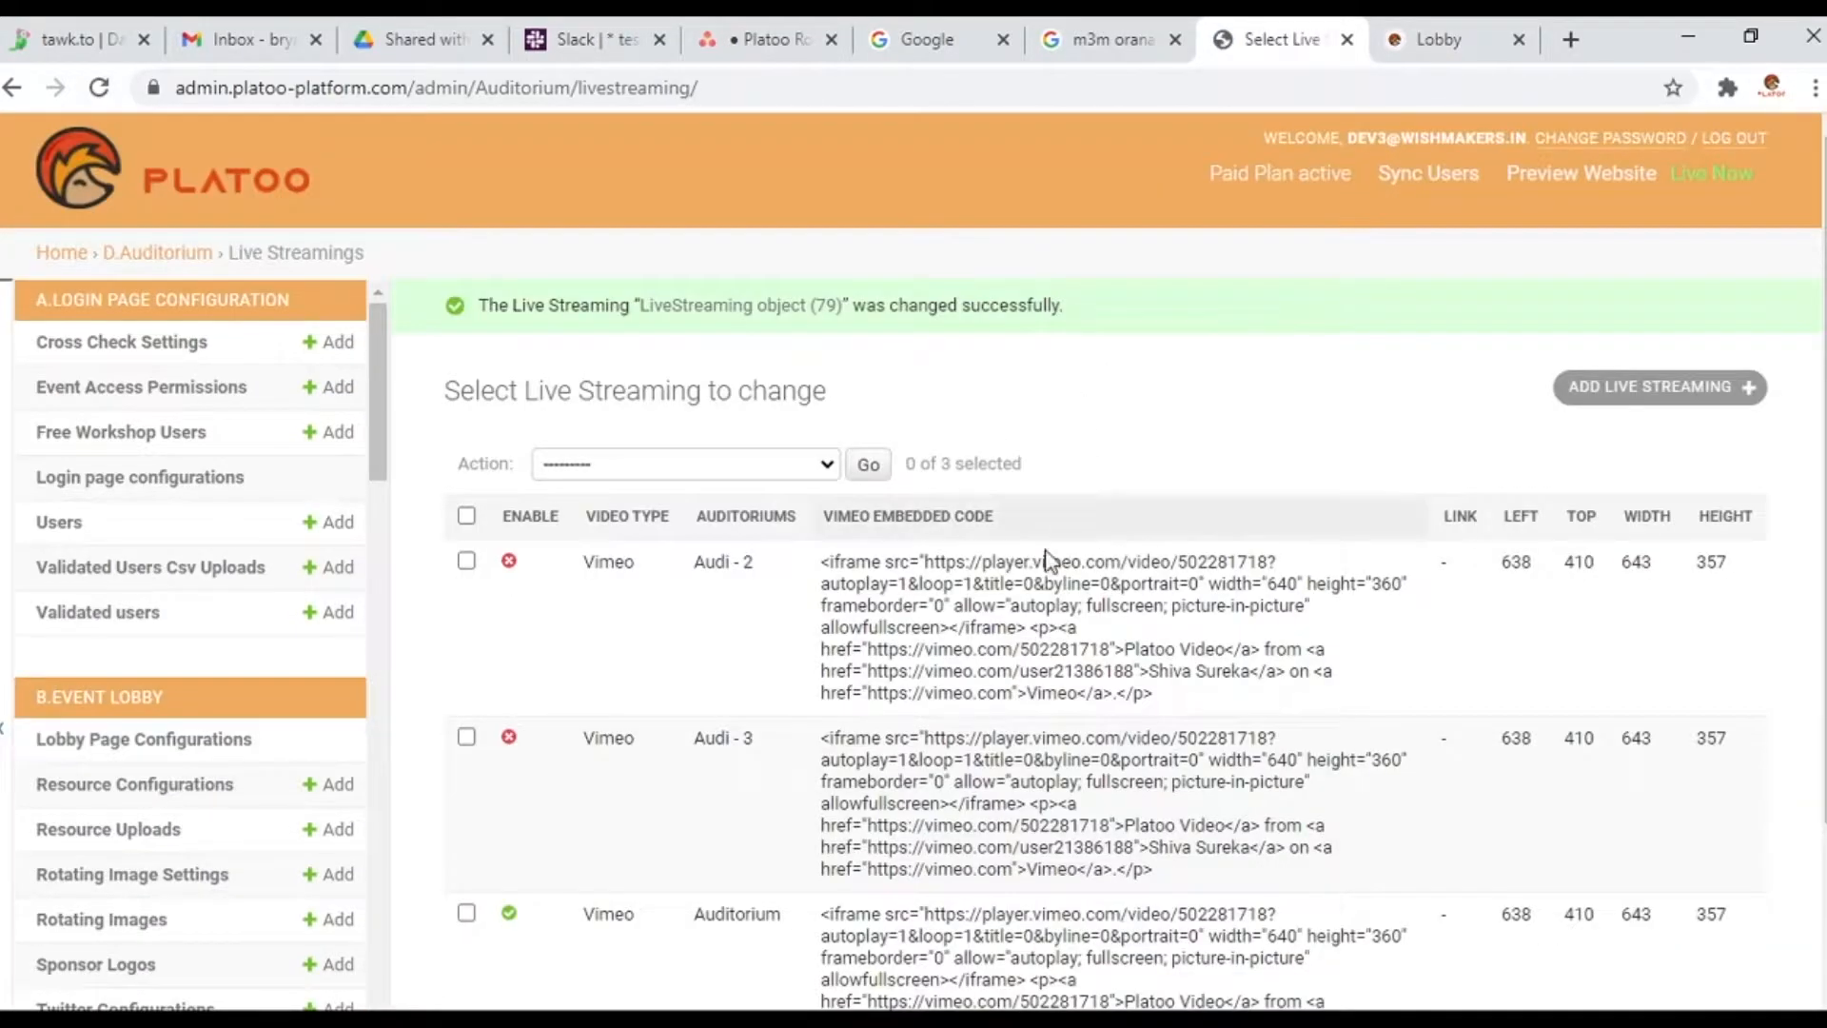
# Open the Auditorium live streaming entry and review its video type and Vimeo embedded code
pyautogui.scroll(-2, 1050, 553)
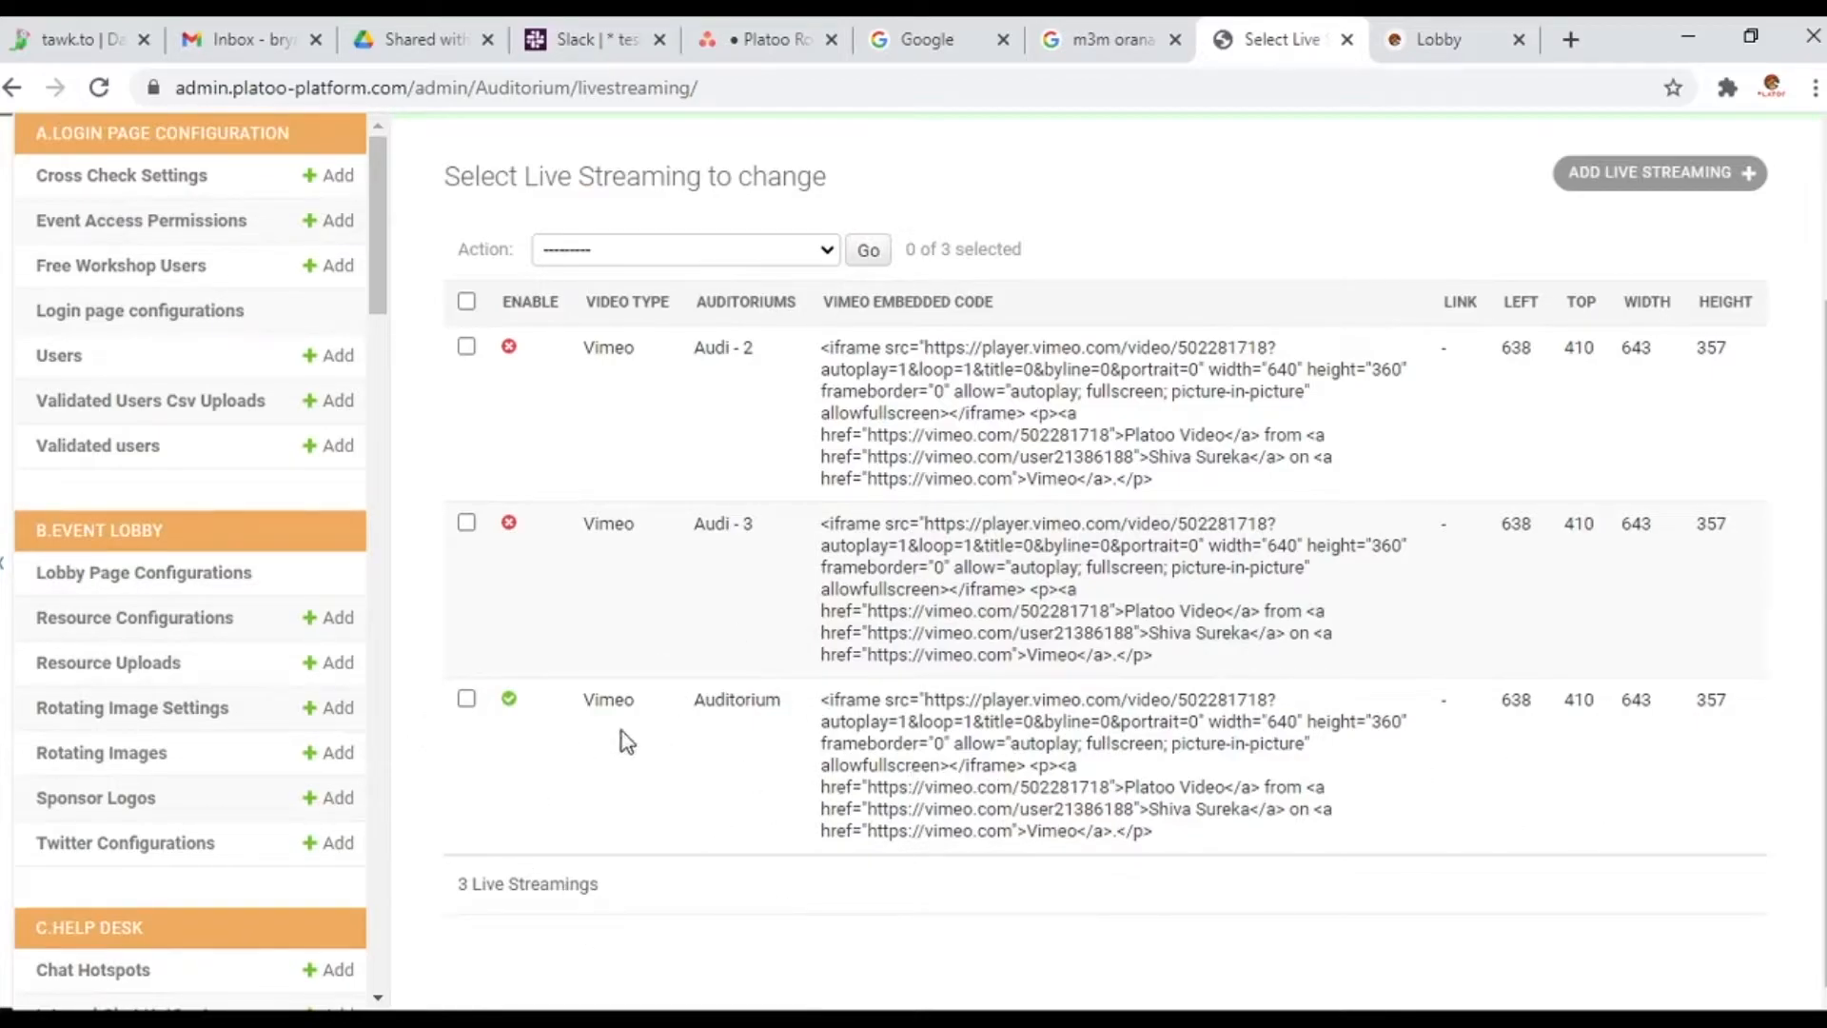
pyautogui.click(506, 700)
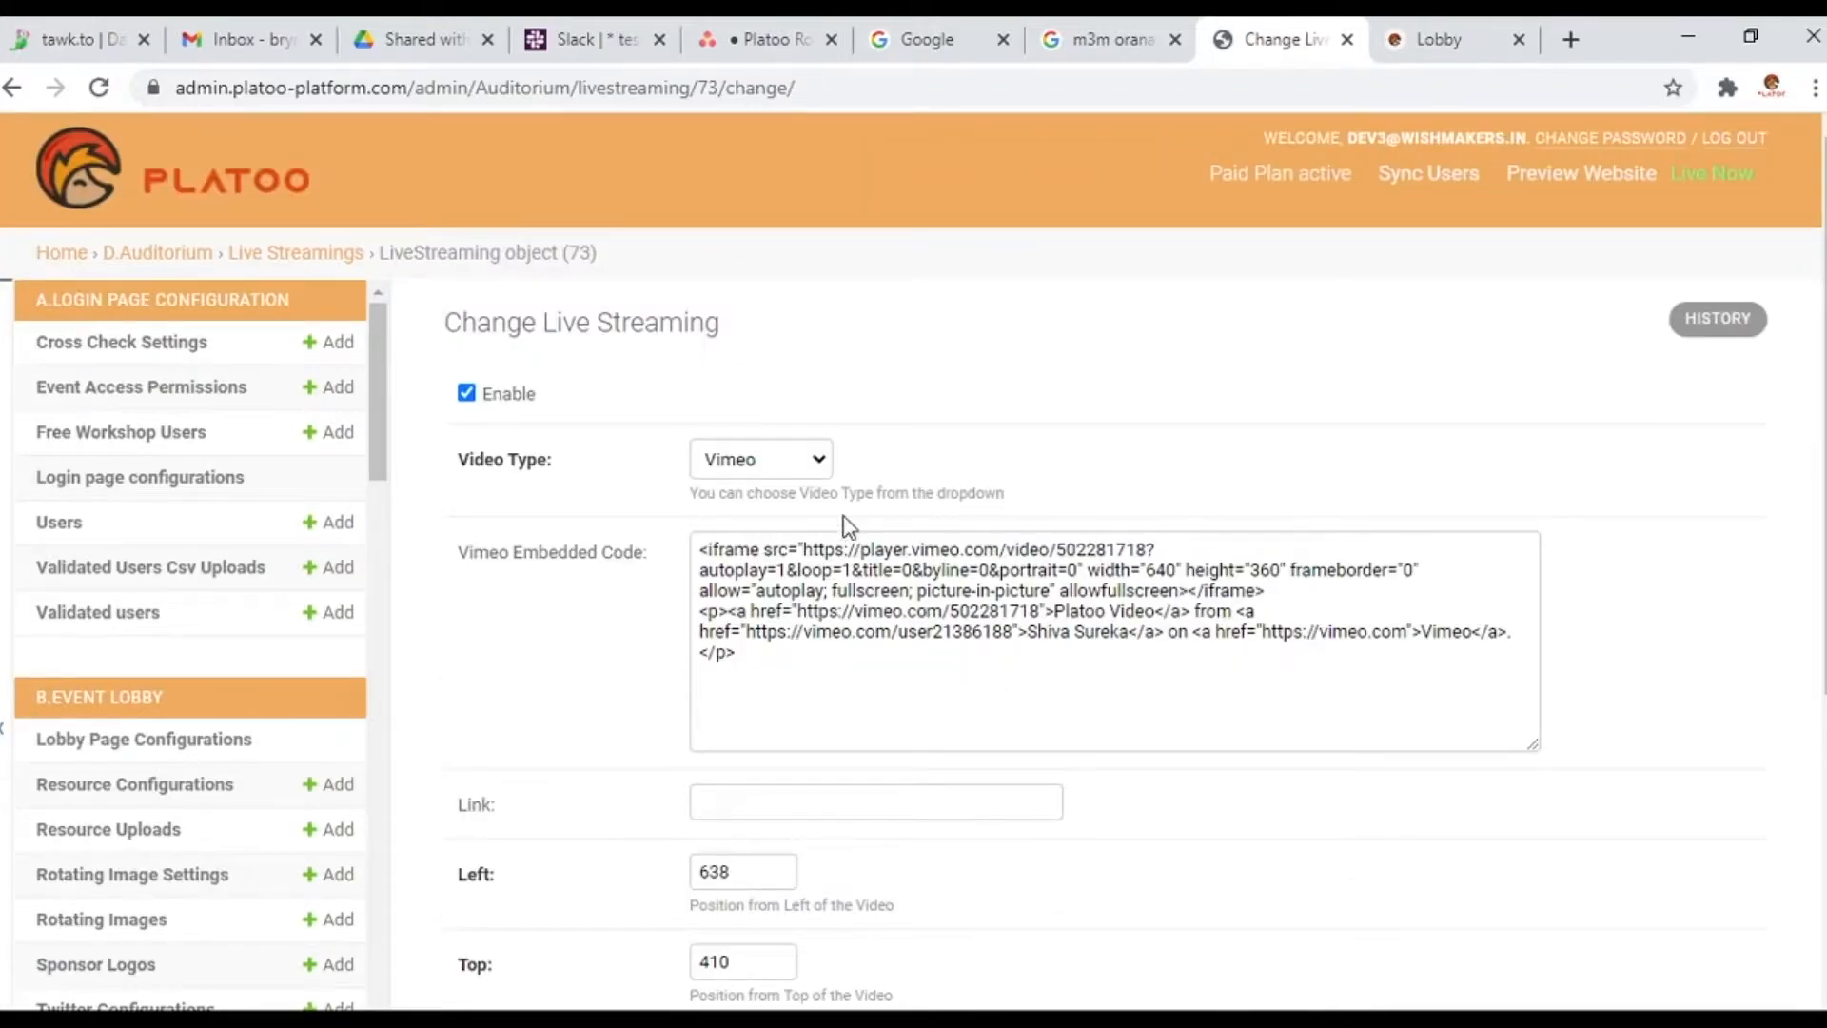
pyautogui.click(820, 466)
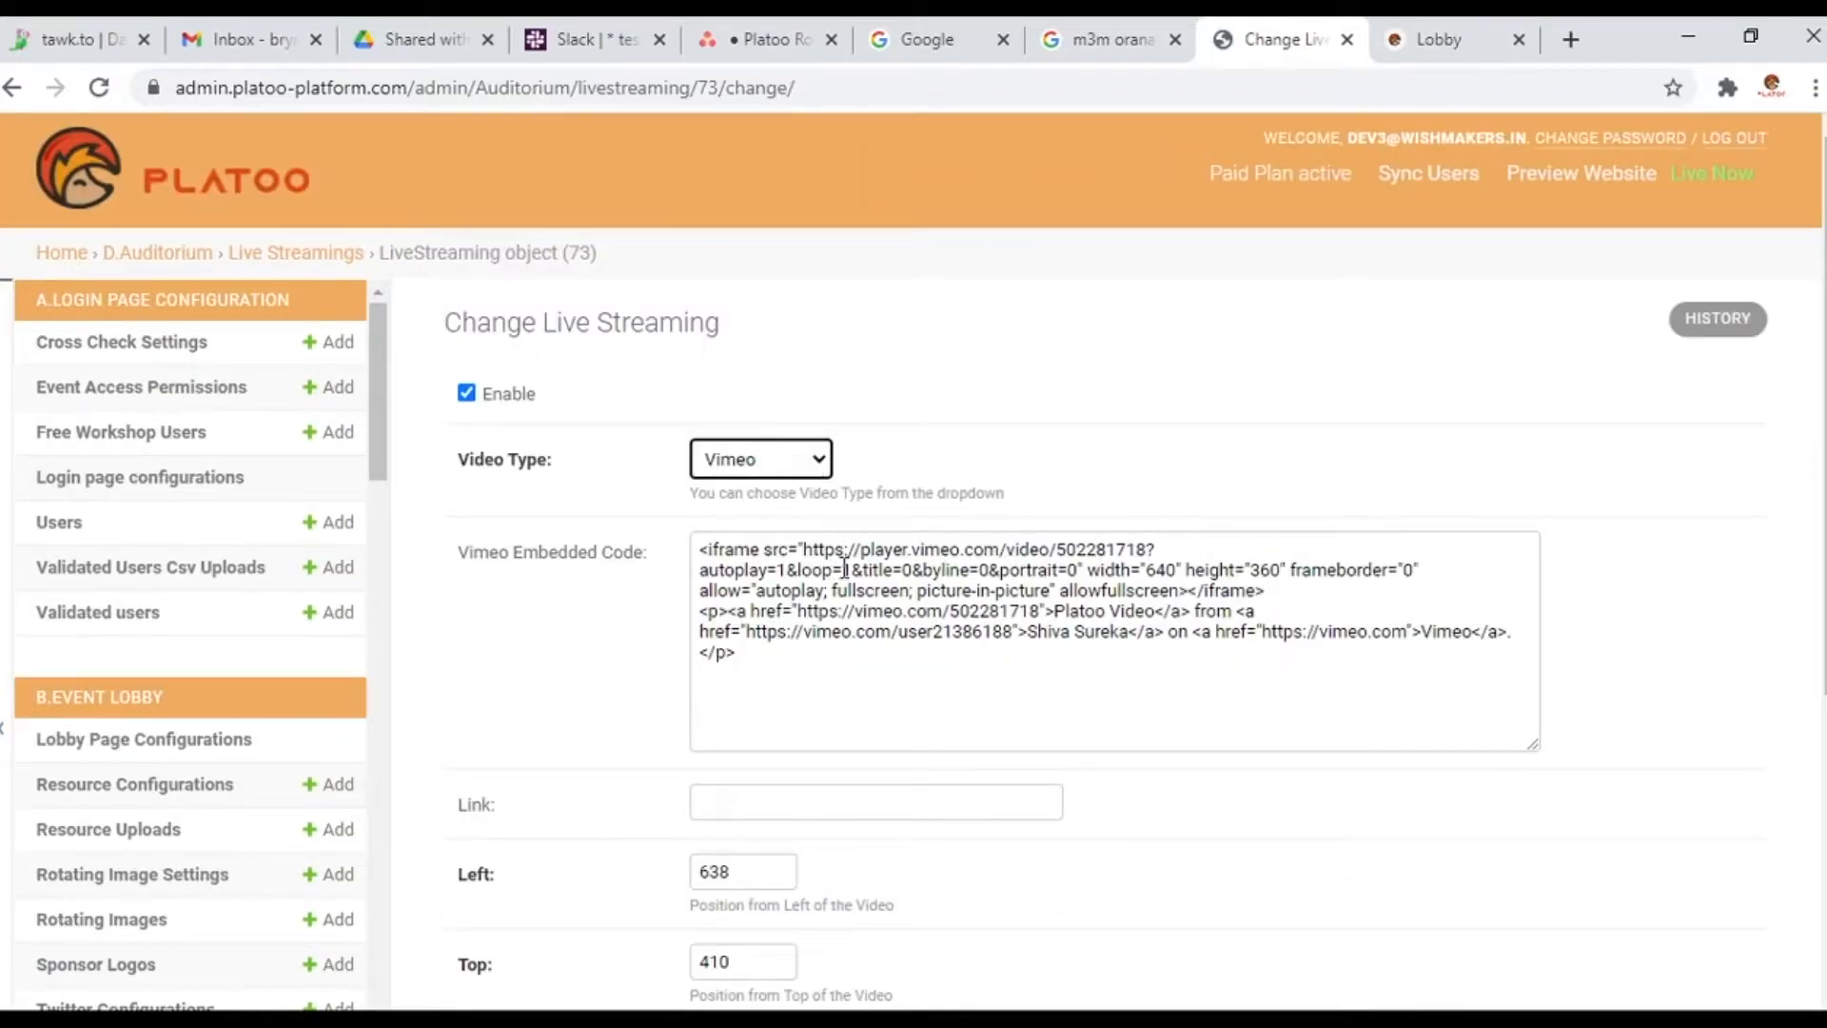
pyautogui.click(835, 697)
pyautogui.hotkey('ctrl', 'a')
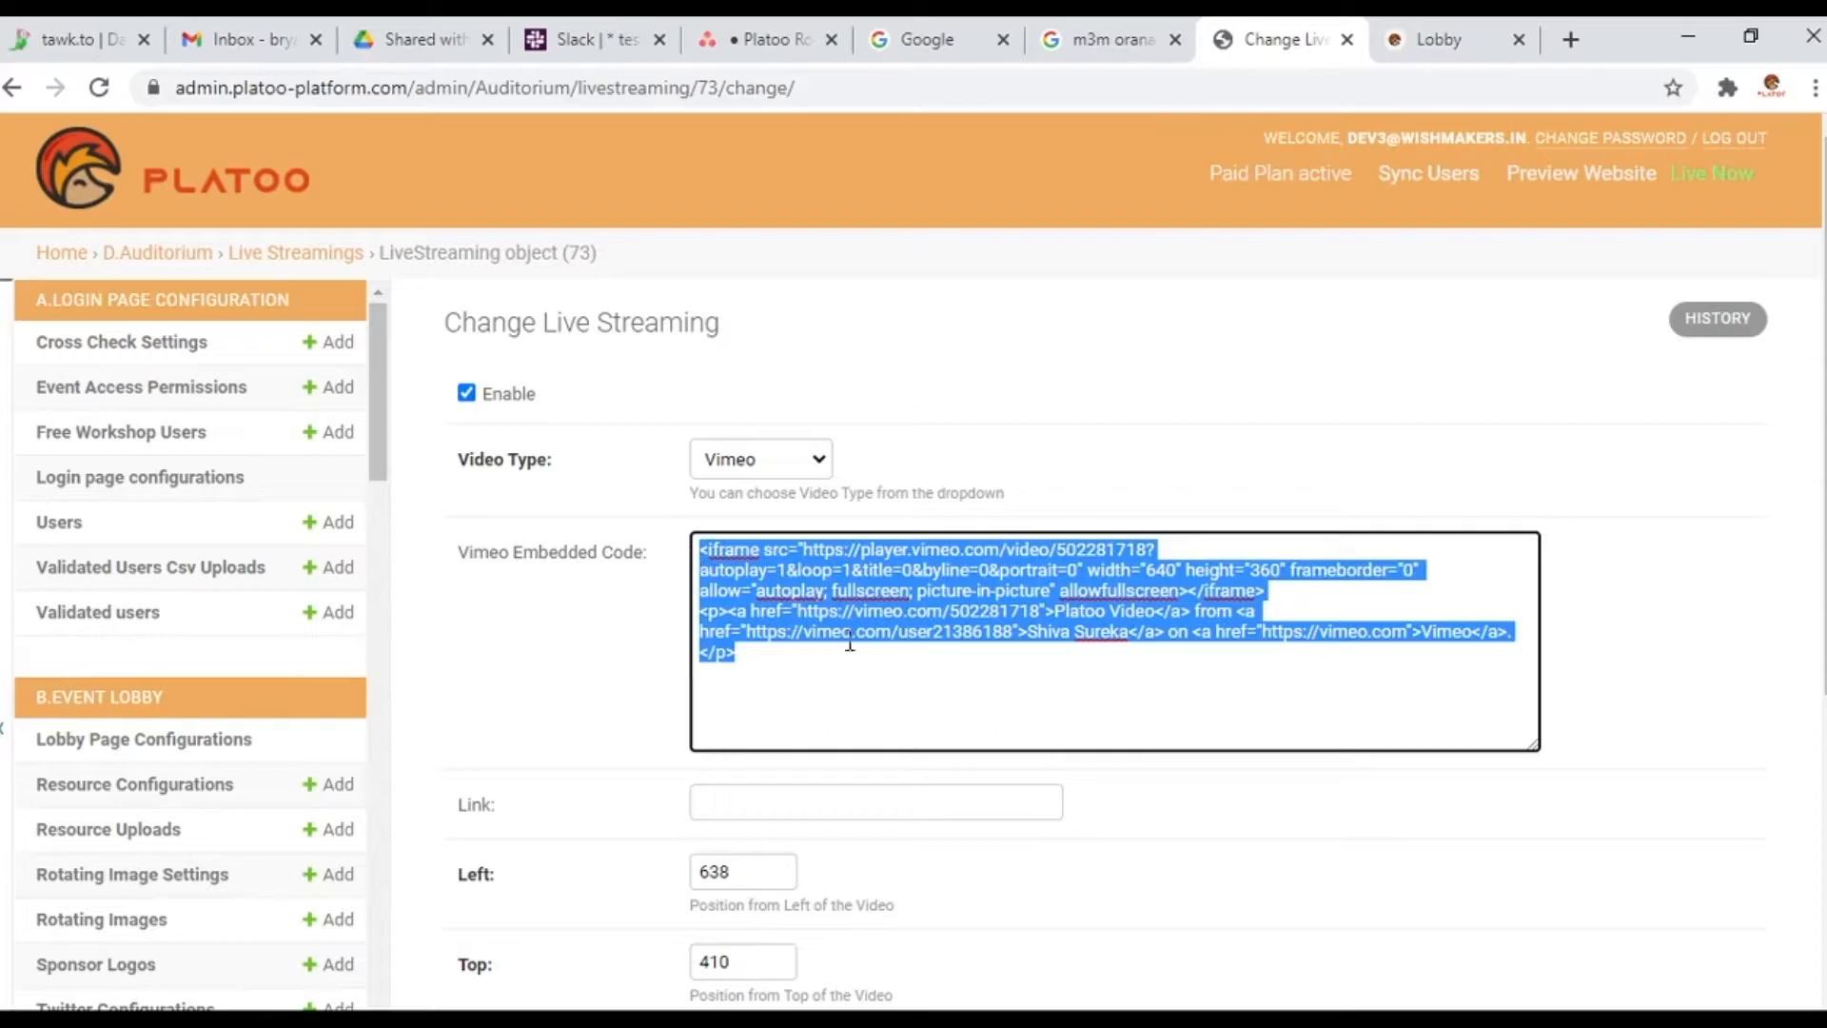
pyautogui.click(997, 696)
pyautogui.scroll(-4, 999, 700)
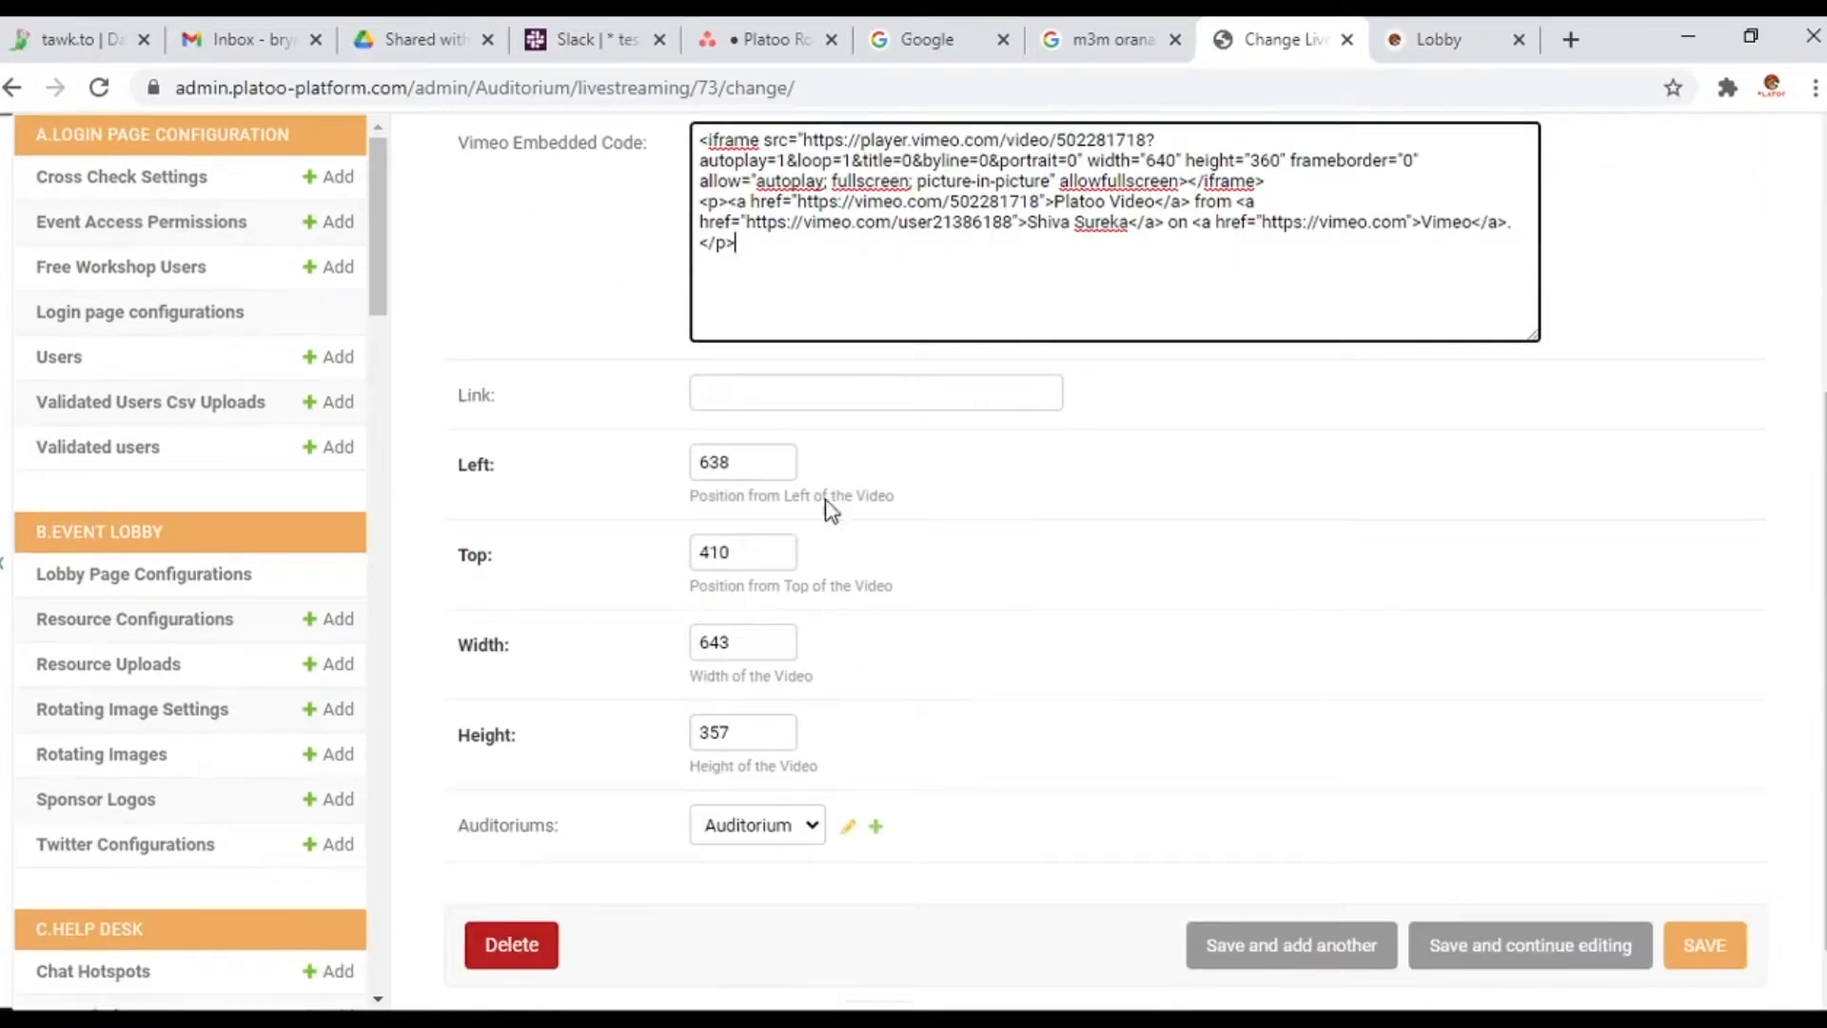
# Review the video's left, top, width and height settings
pyautogui.doubleClick(762, 462)
pyautogui.click(735, 551)
pyautogui.doubleClick(735, 551)
pyautogui.doubleClick(776, 641)
pyautogui.doubleClick(775, 732)
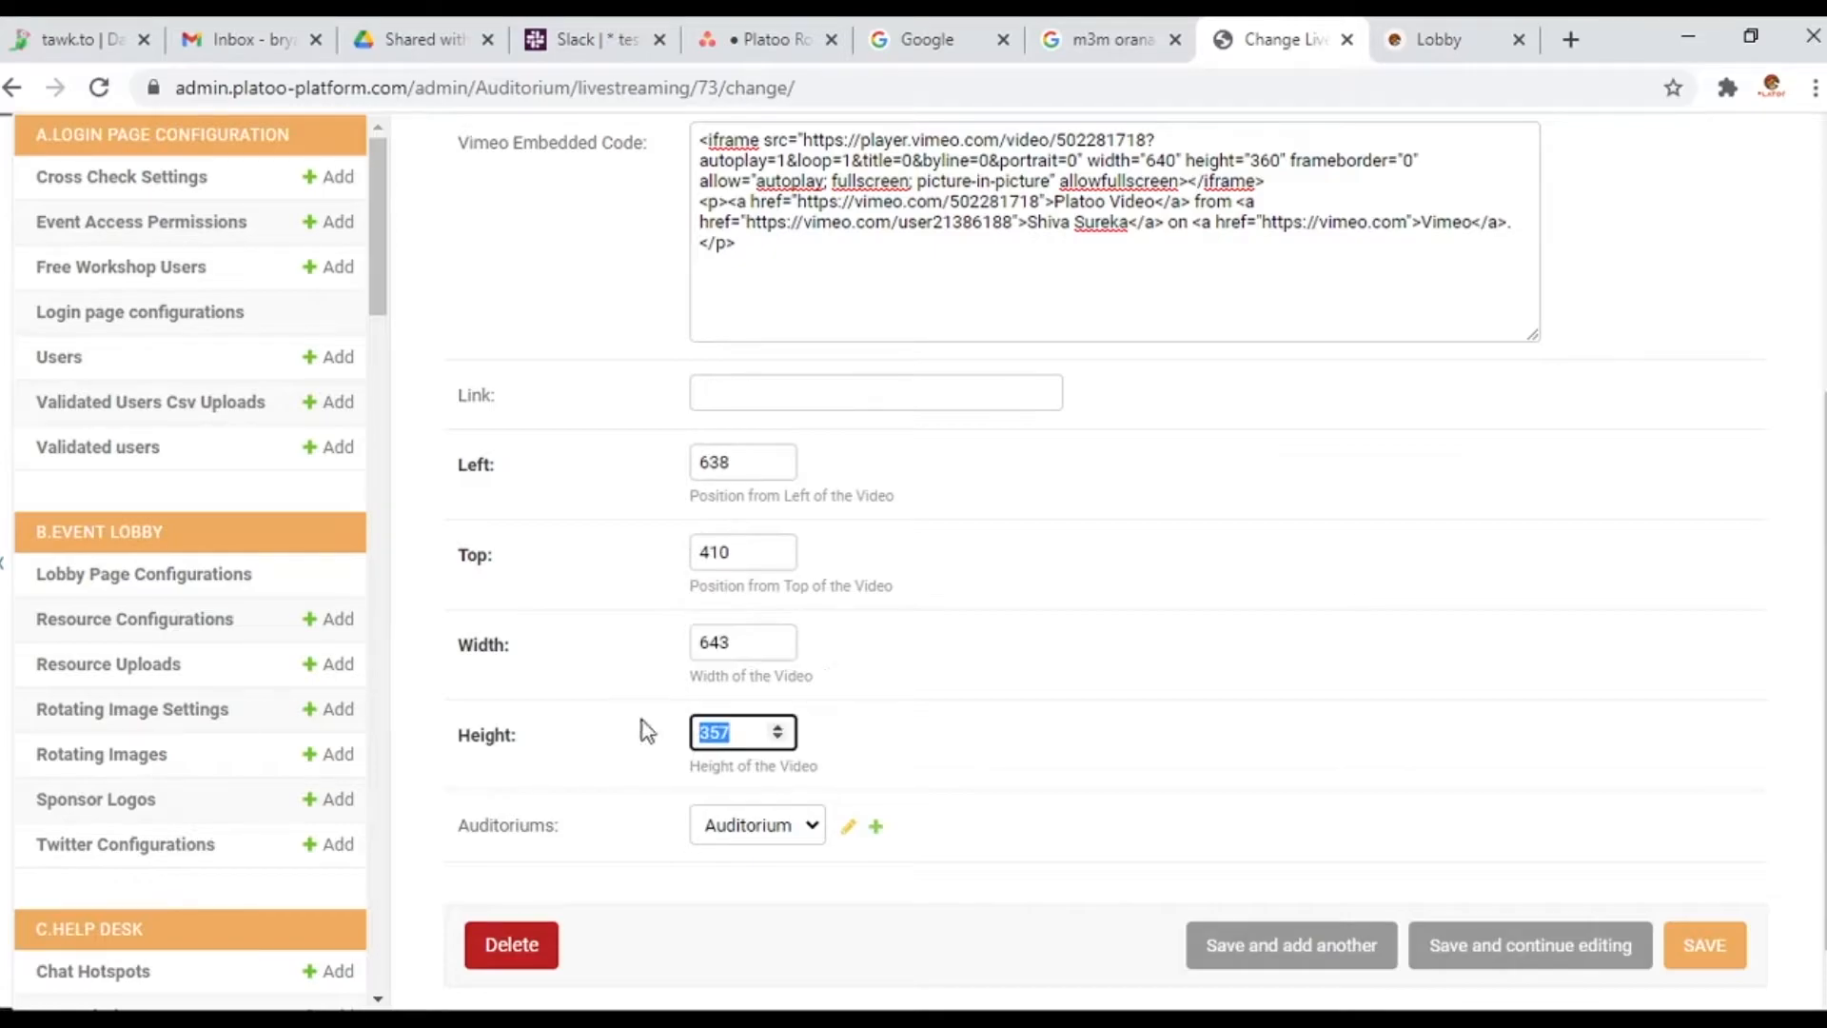
# Check the available auditorium choices, keep Auditorium assigned to the stream, and save the entry
pyautogui.click(795, 823)
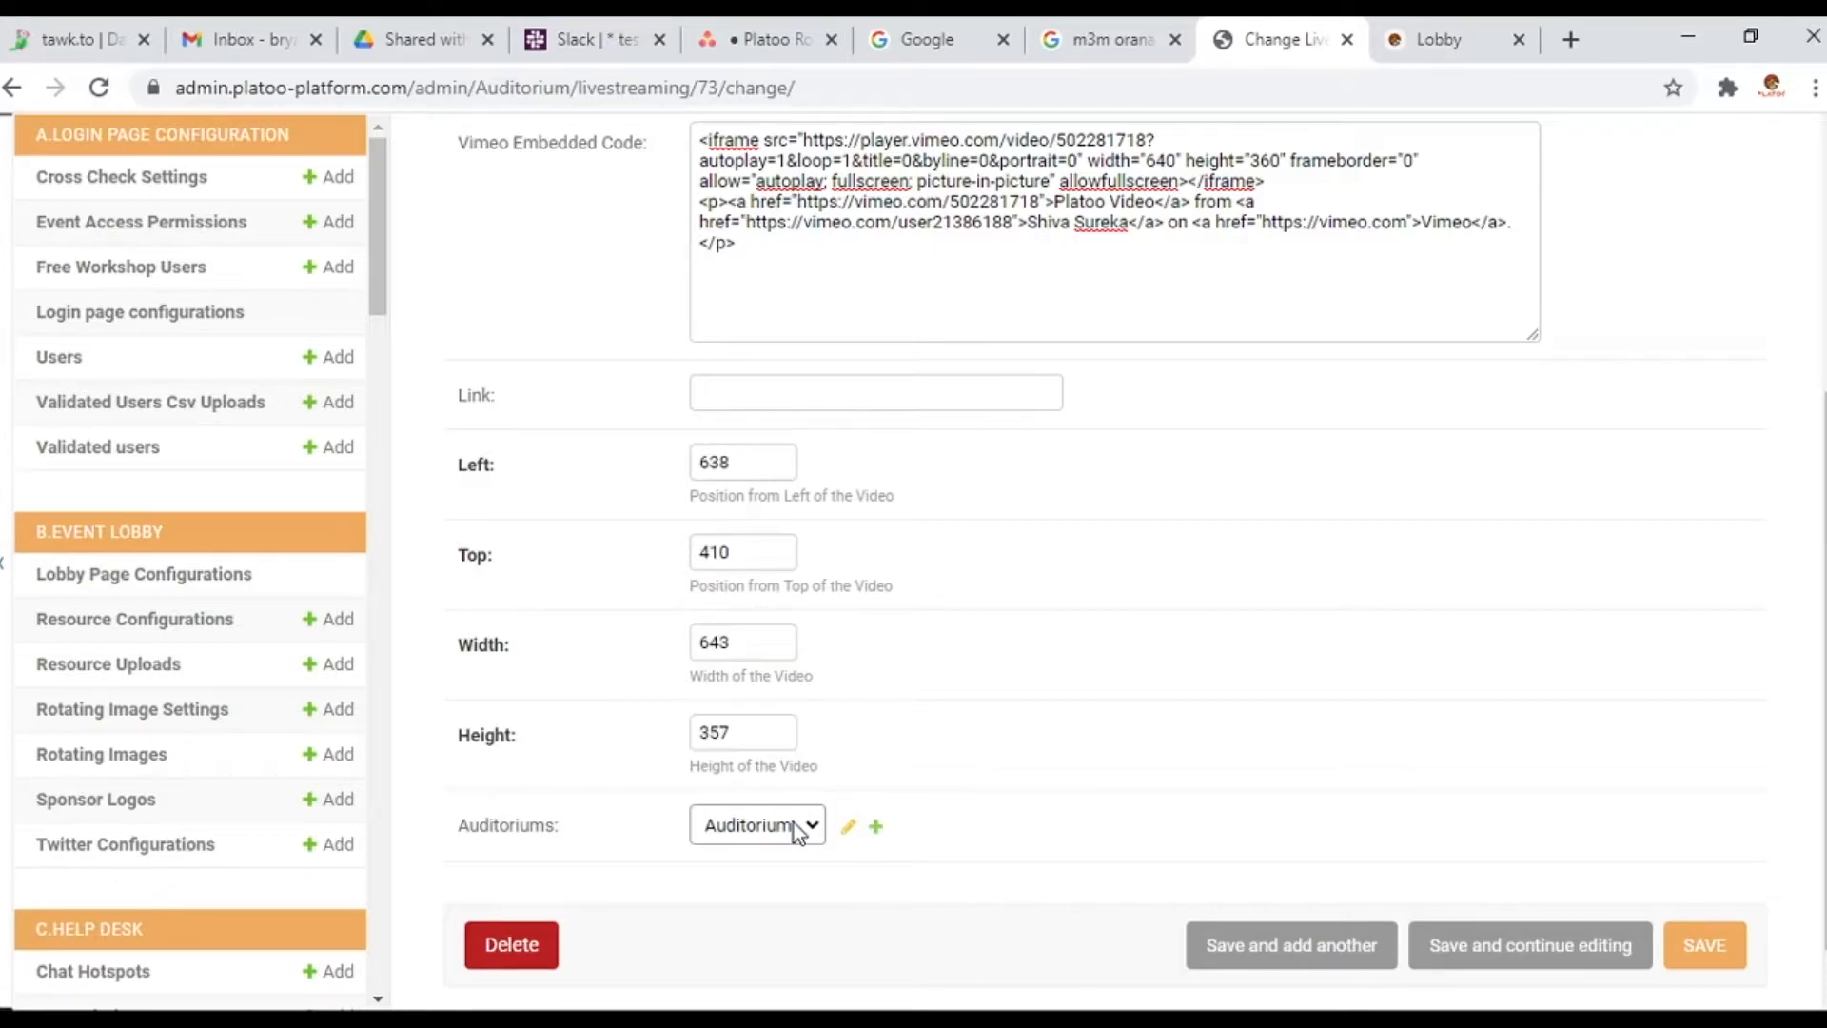
pyautogui.click(793, 939)
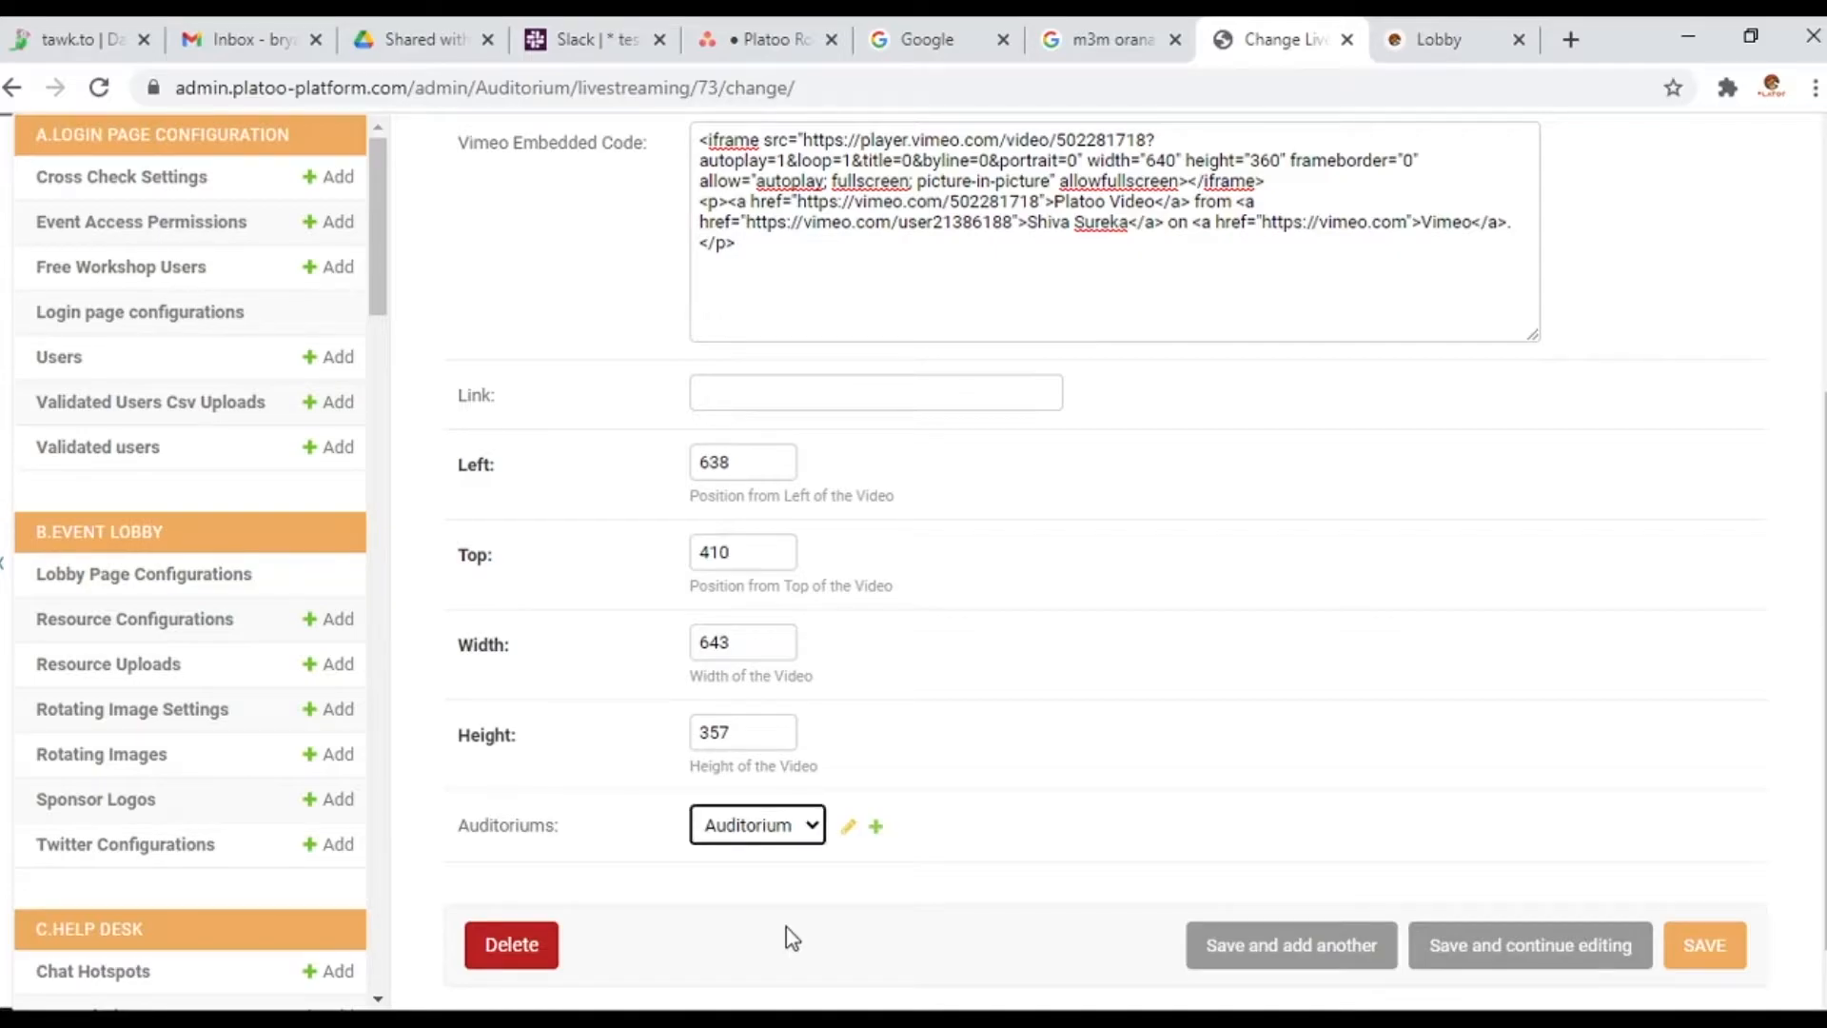
pyautogui.click(786, 831)
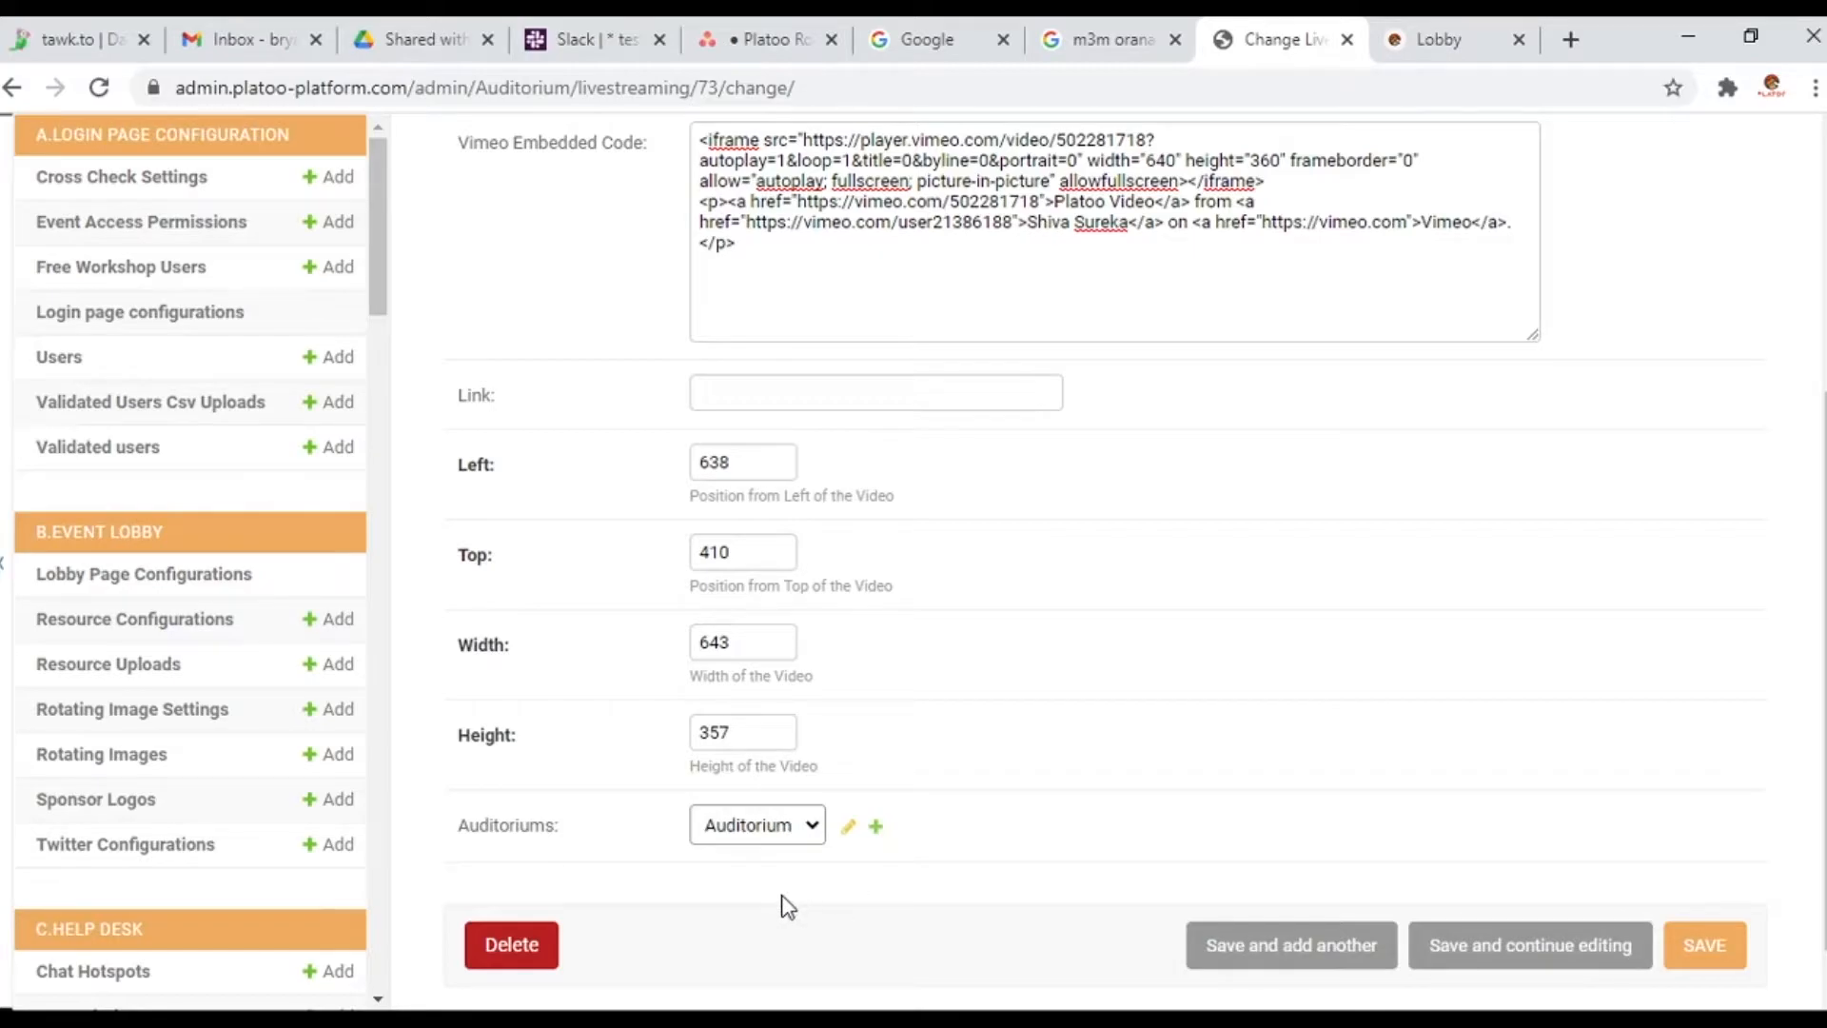
pyautogui.click(817, 837)
pyautogui.click(1741, 952)
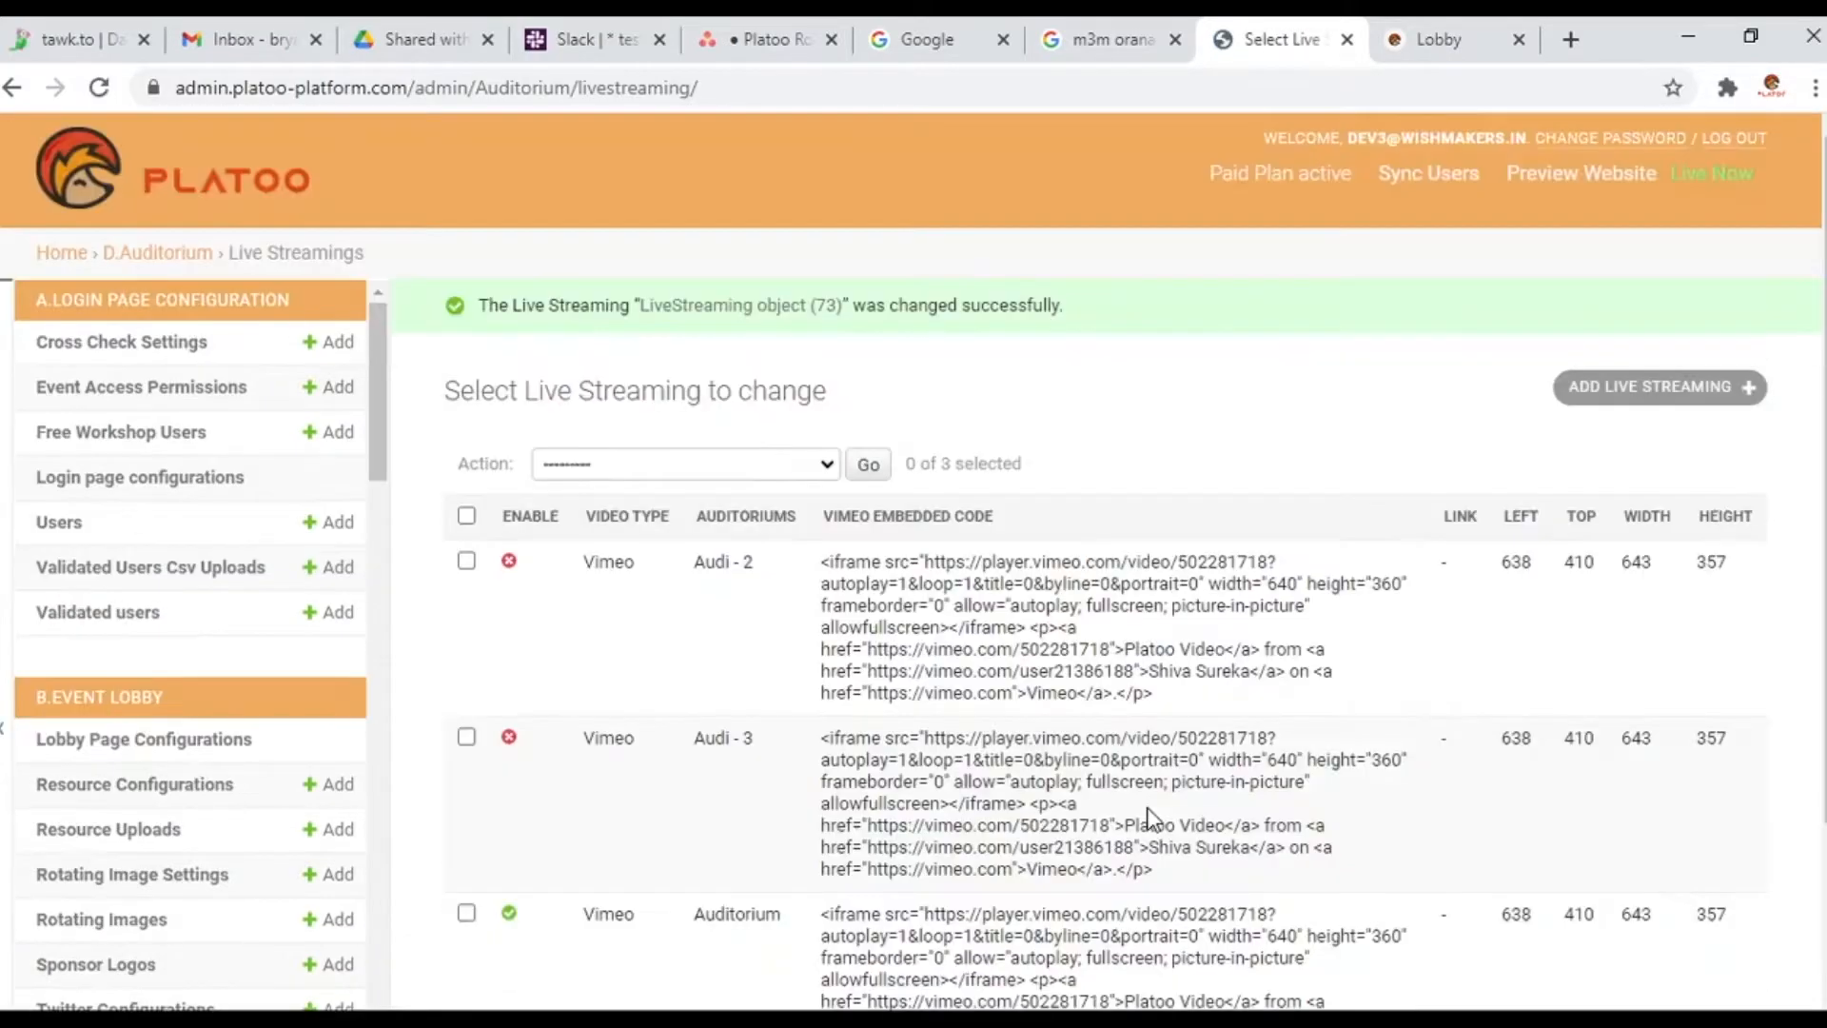
# Publish the live streaming changes live and switch to the event lobby page
pyautogui.click(1708, 181)
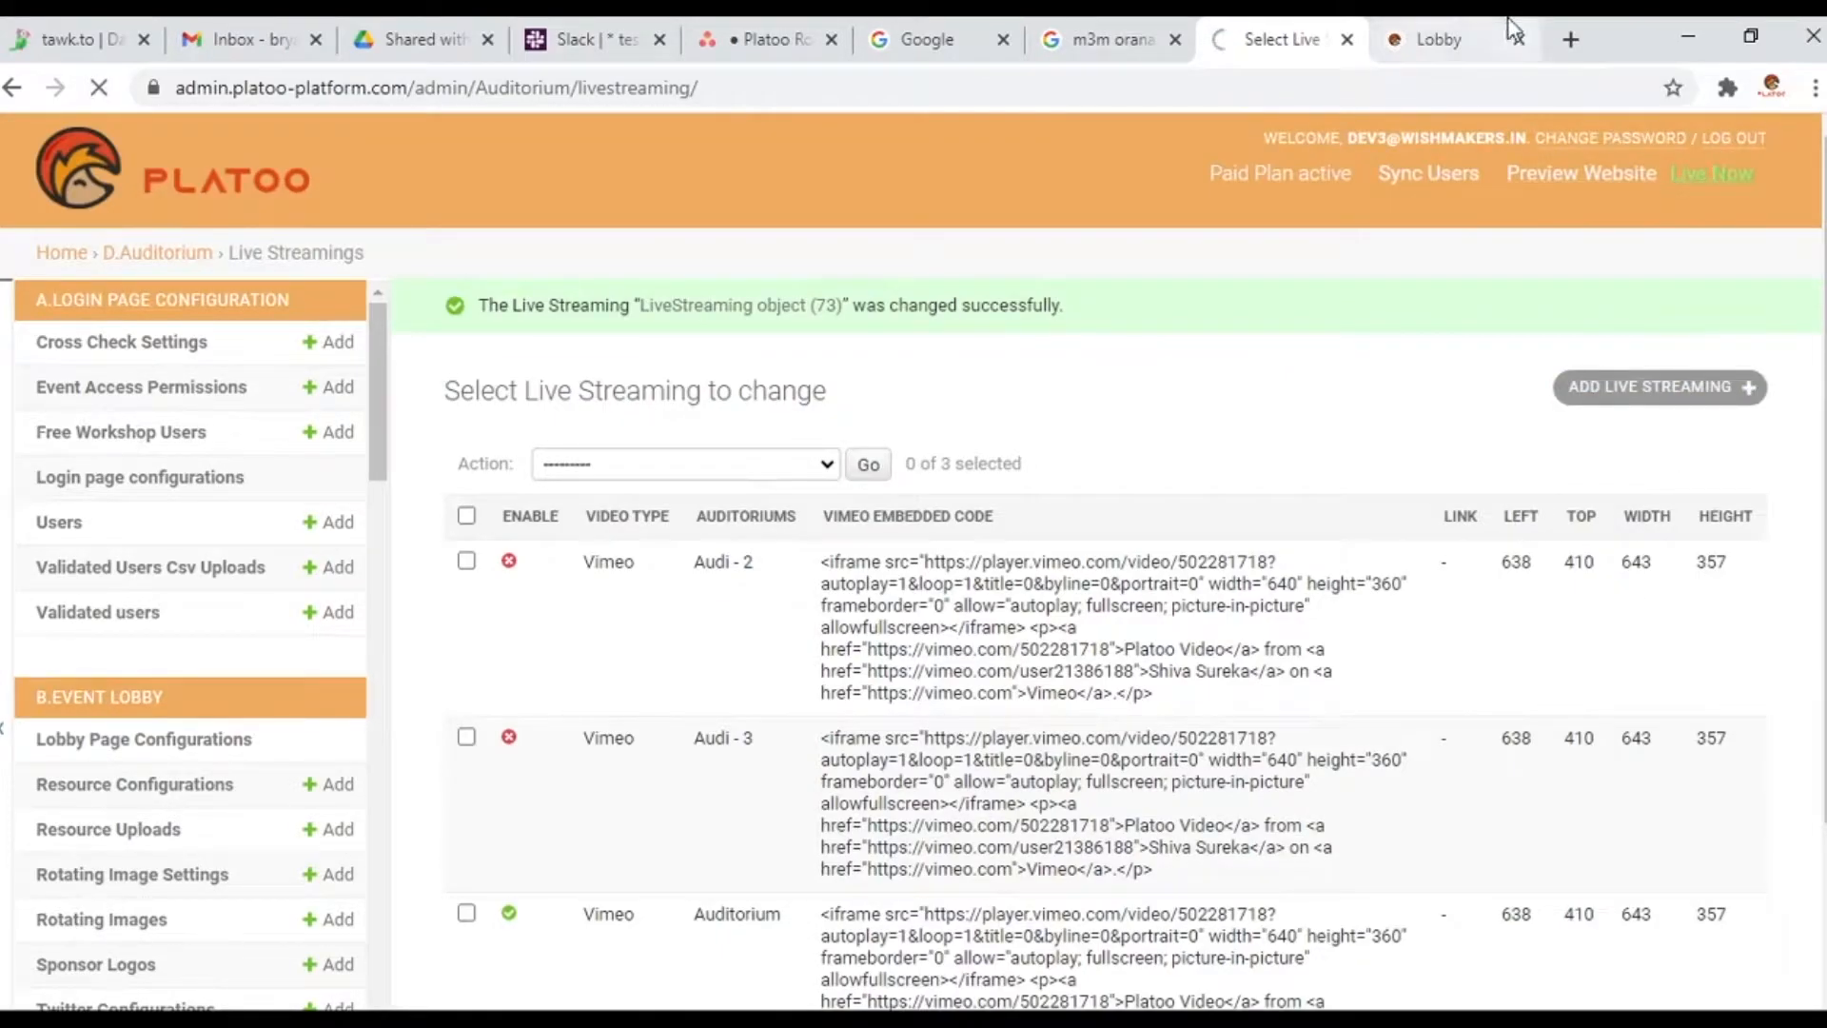
pyautogui.click(1458, 37)
pyautogui.click(1312, 38)
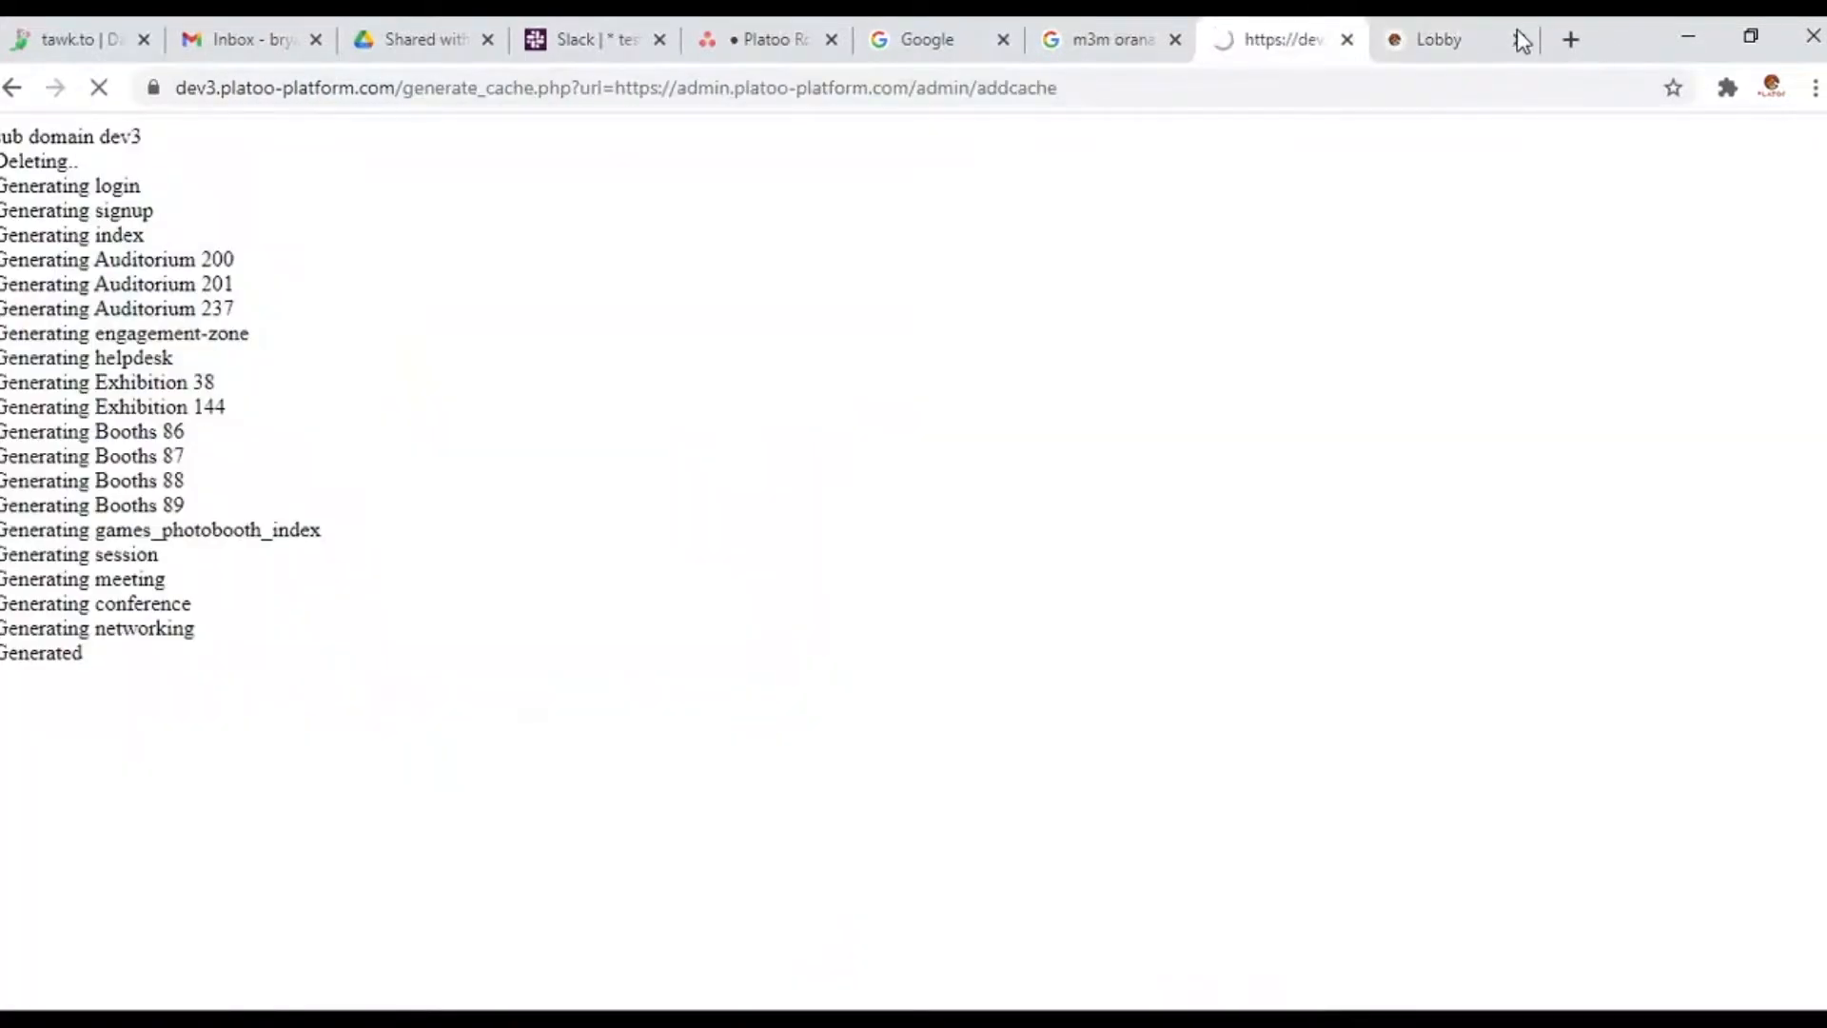
pyautogui.click(1438, 36)
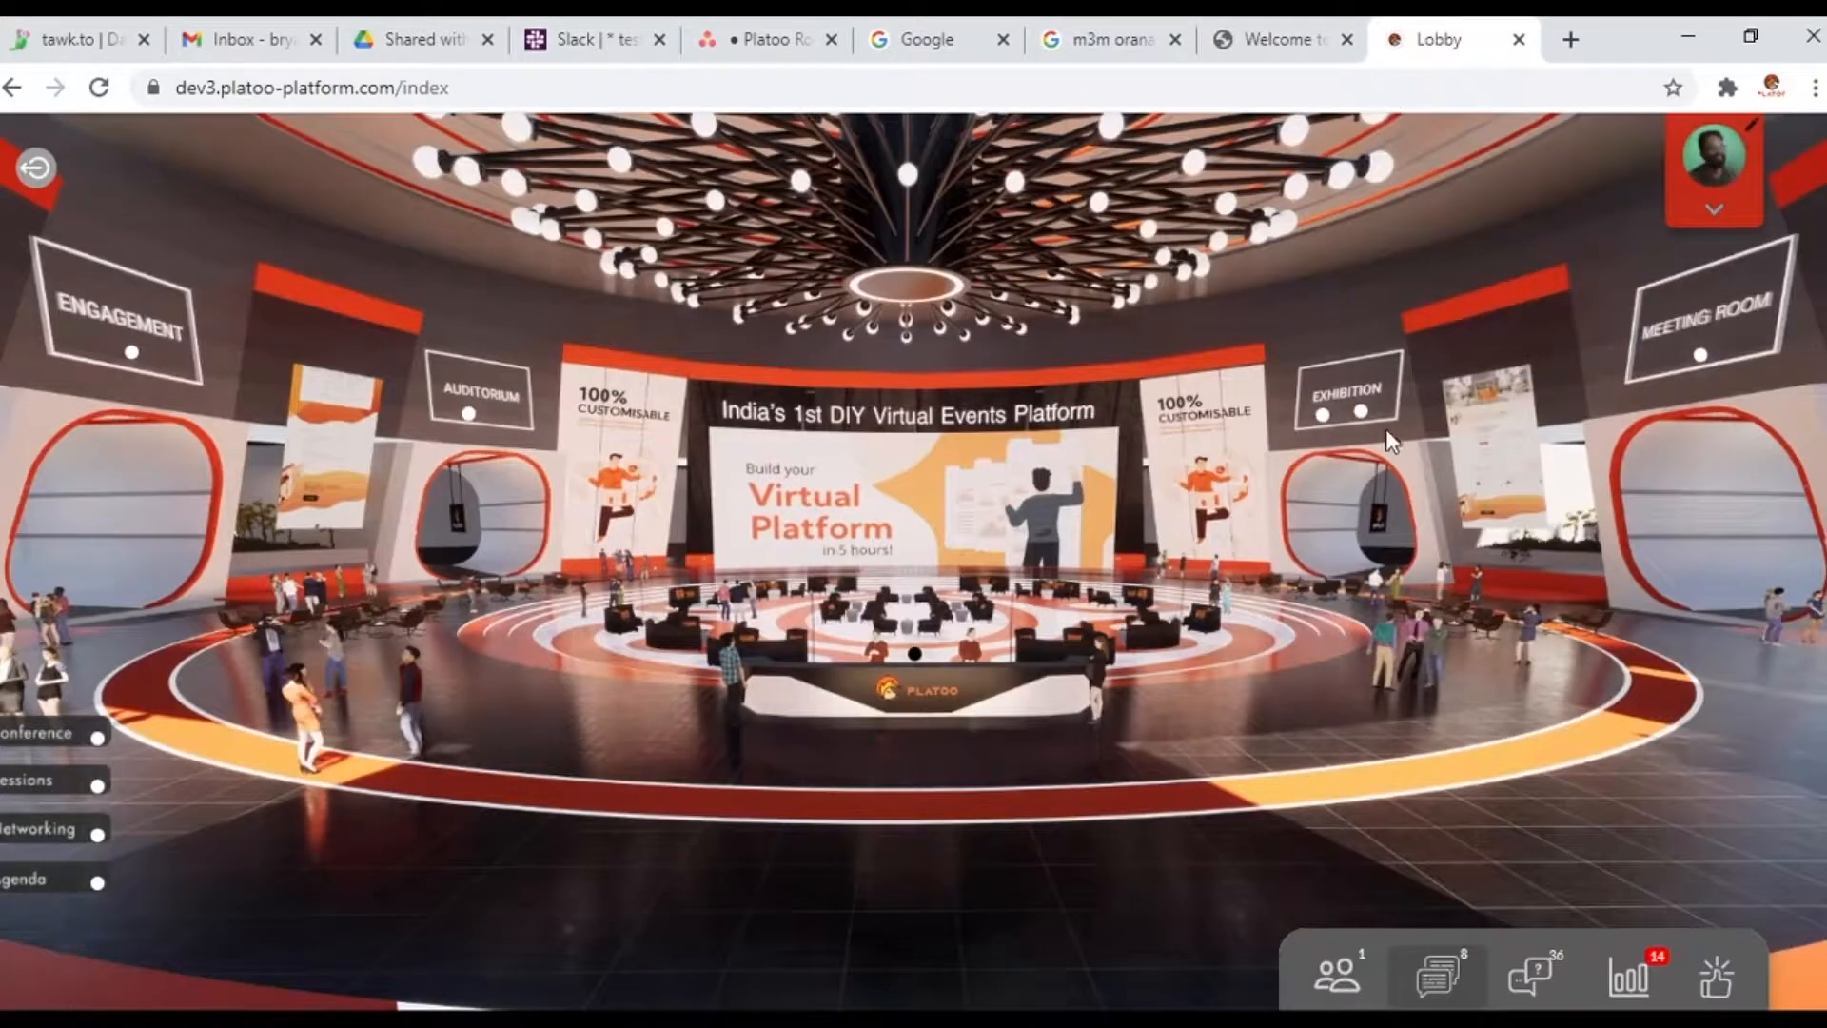
# Log in to the event site again with the prefilled credentials and enter the Auditorium, skipping the transition video
pyautogui.click(468, 426)
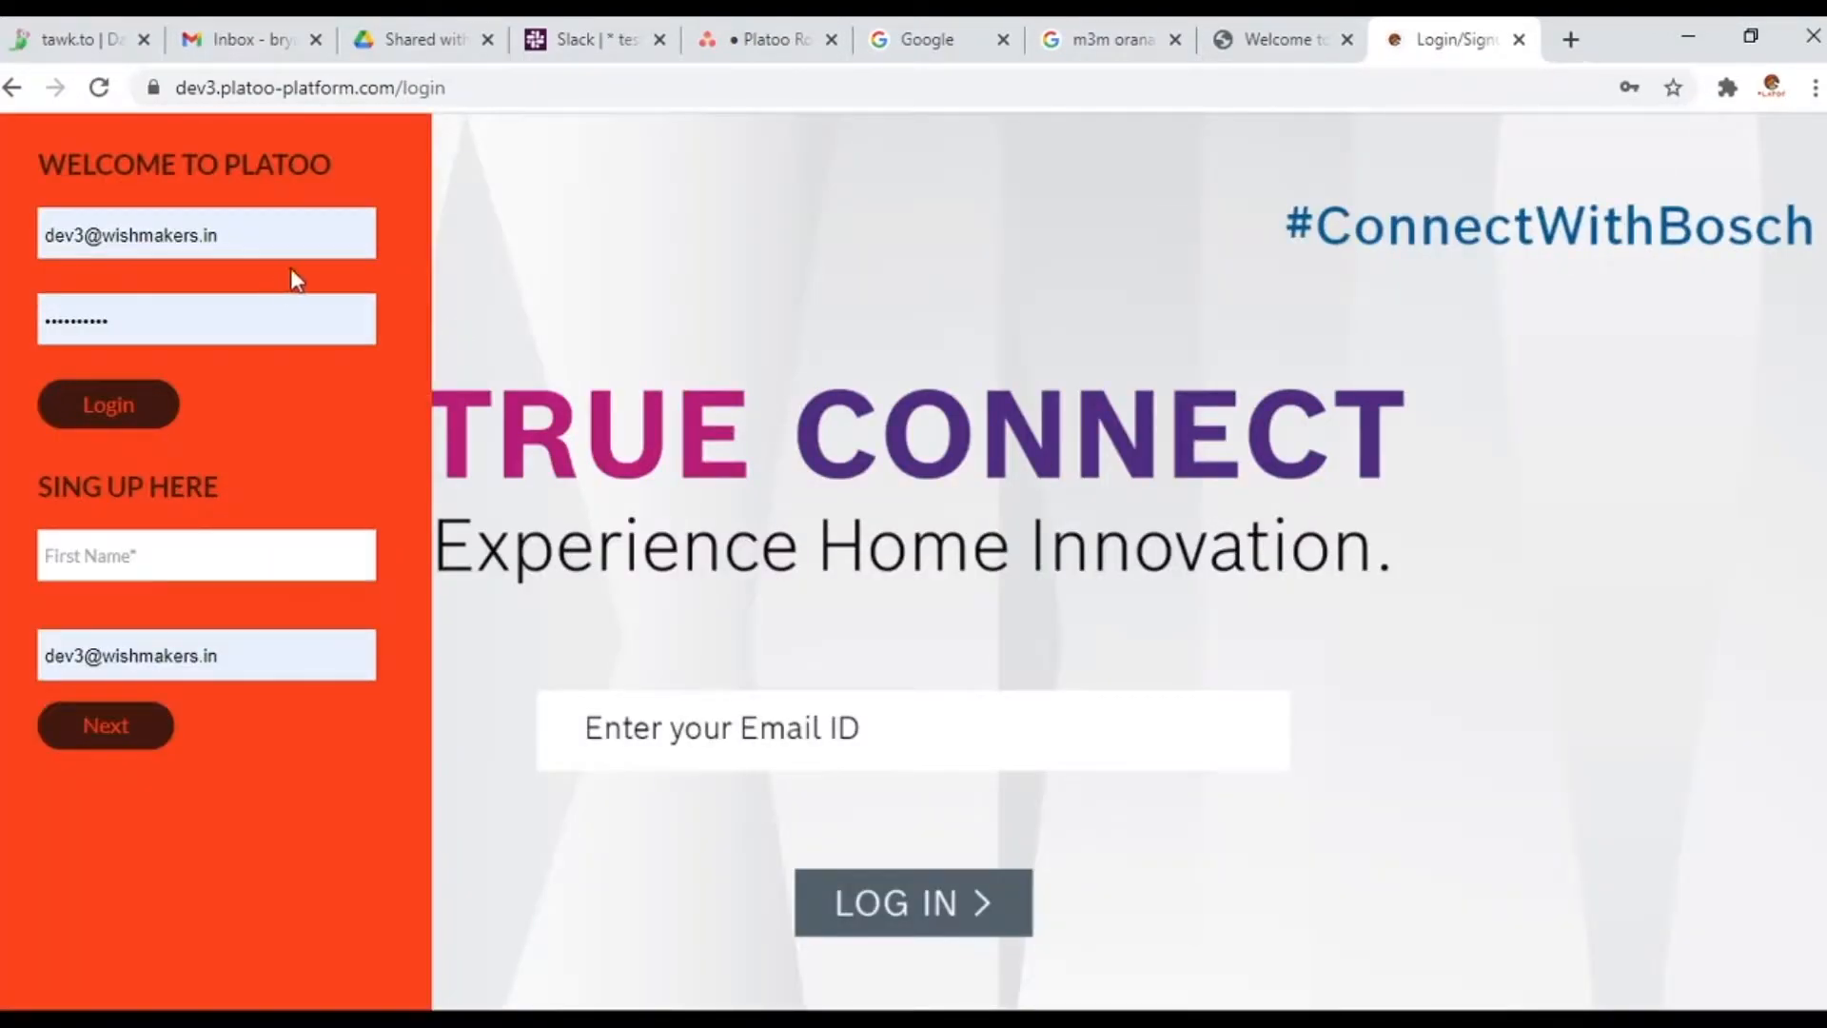
pyautogui.click(145, 439)
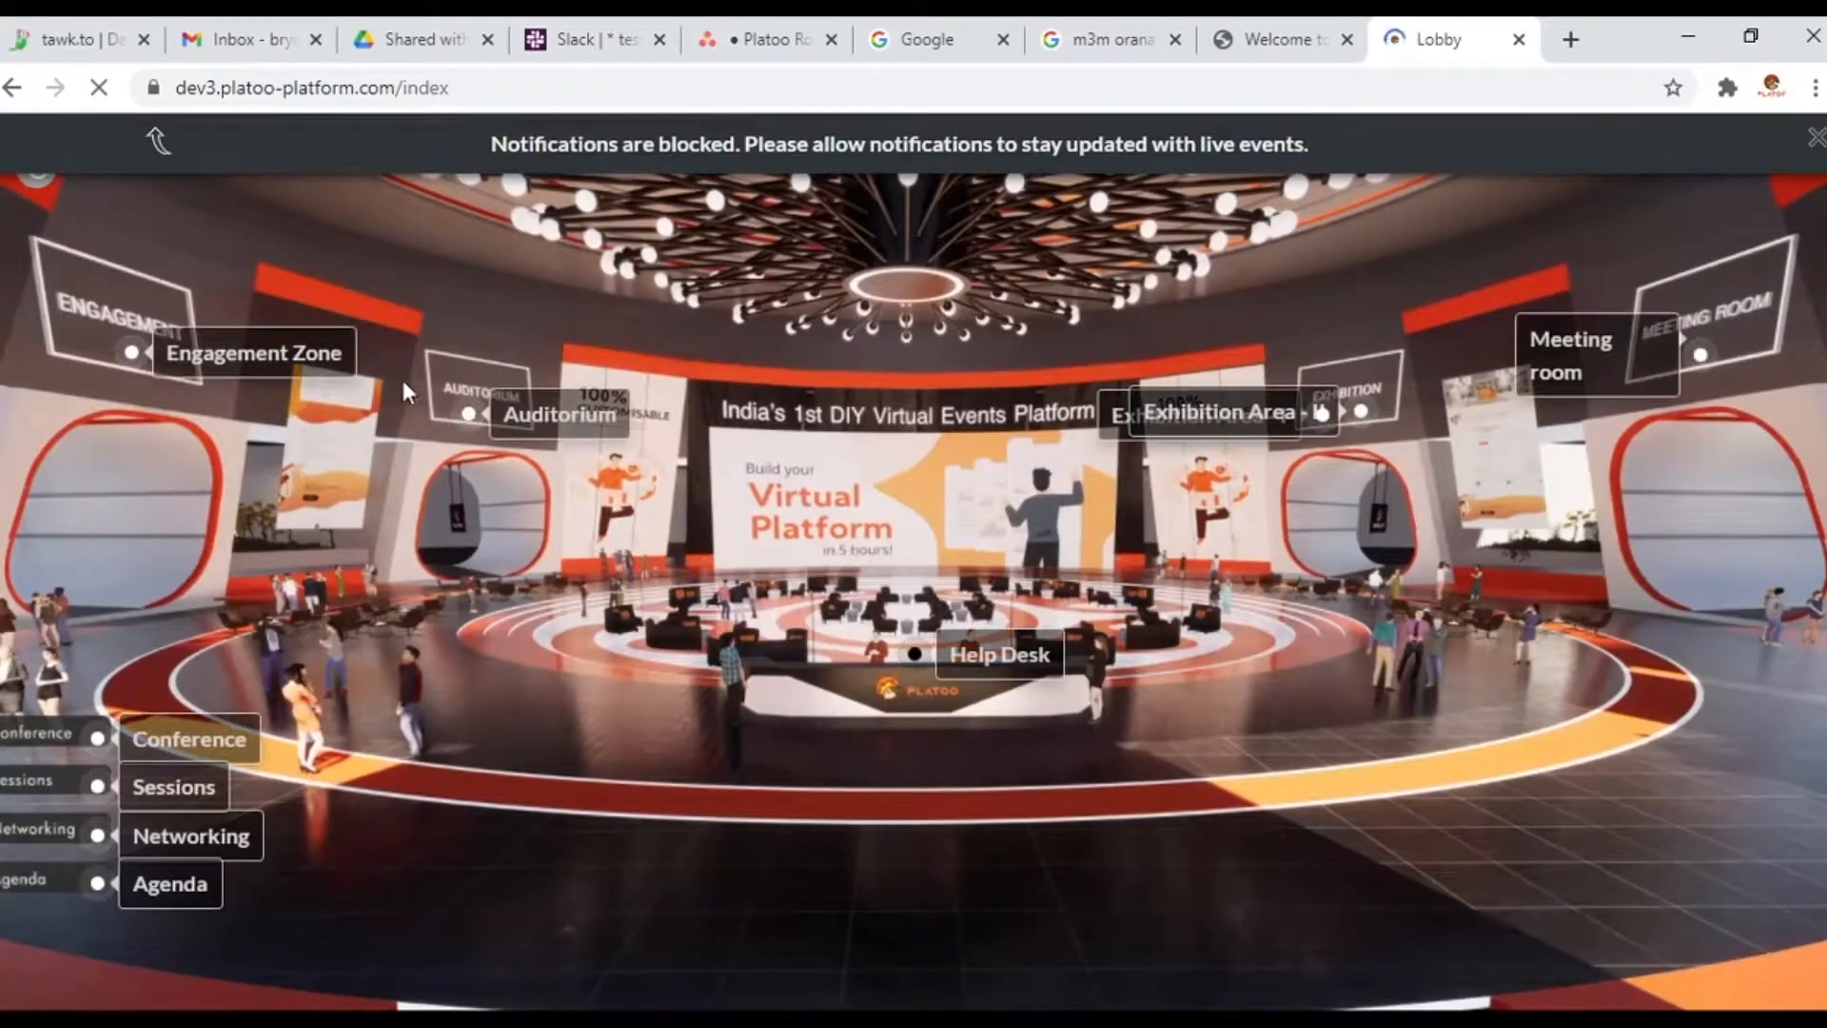
pyautogui.click(533, 413)
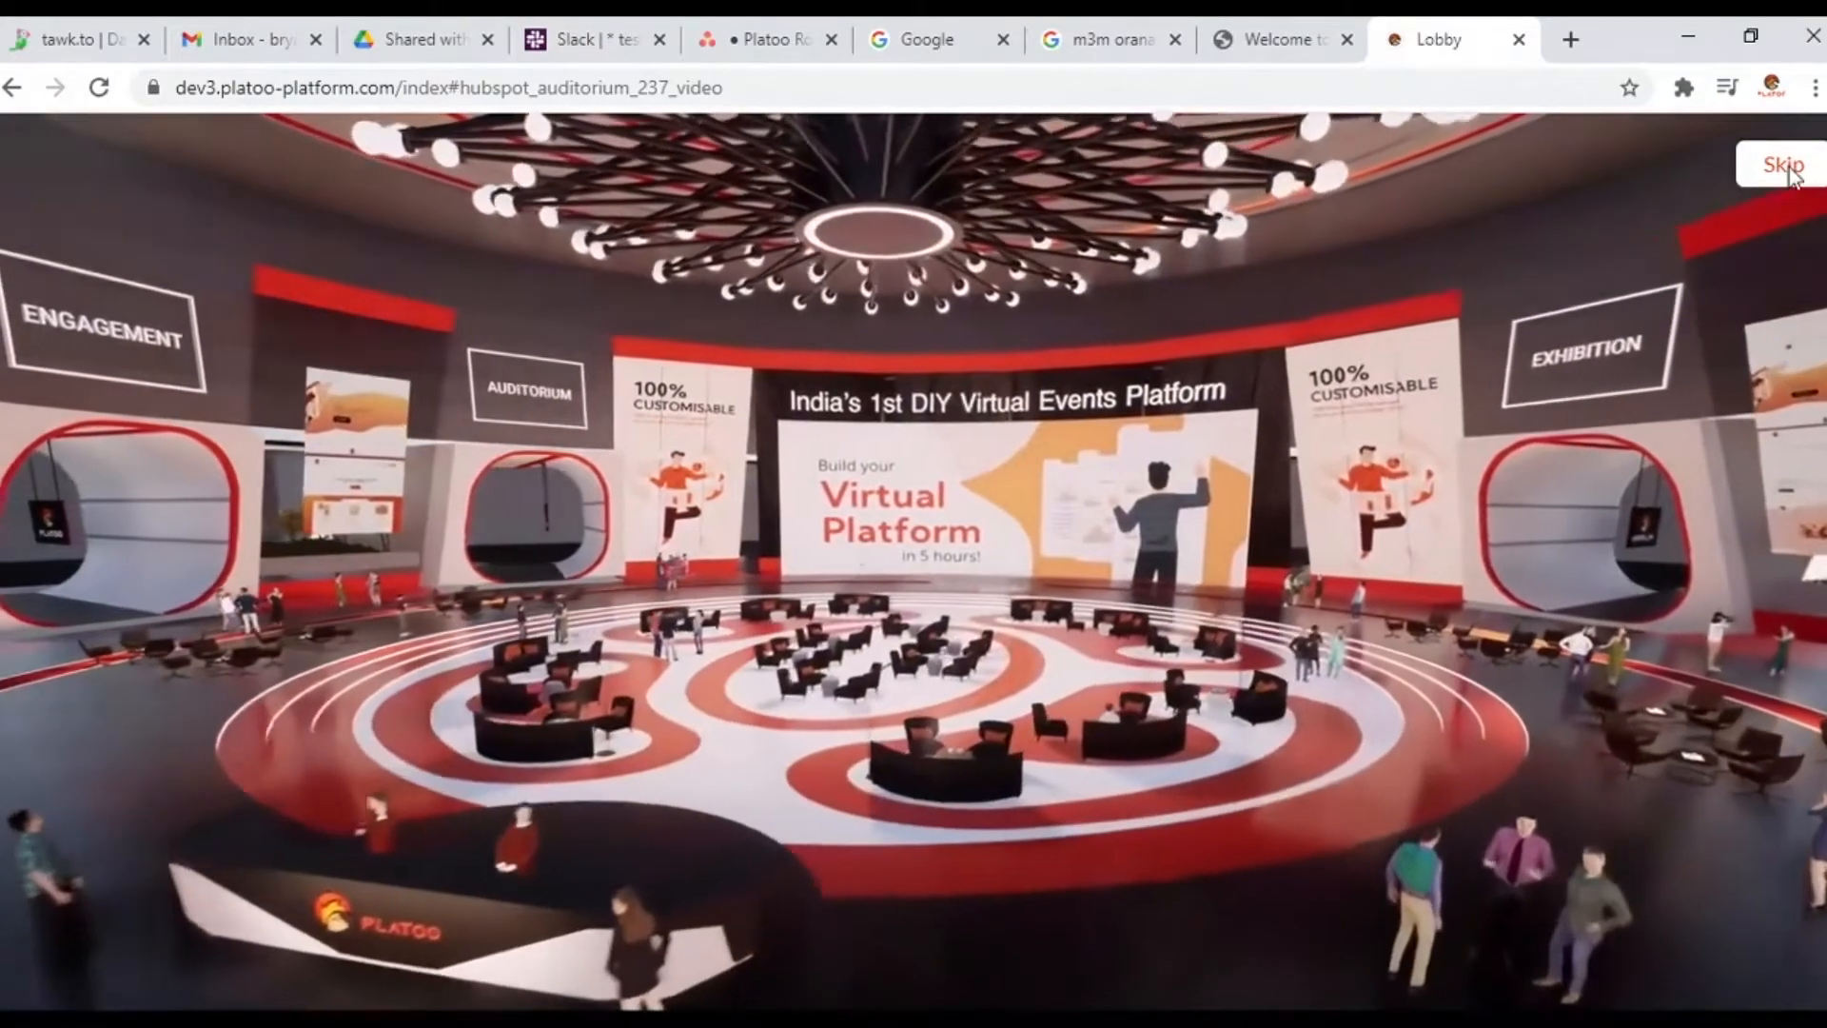
pyautogui.click(1789, 170)
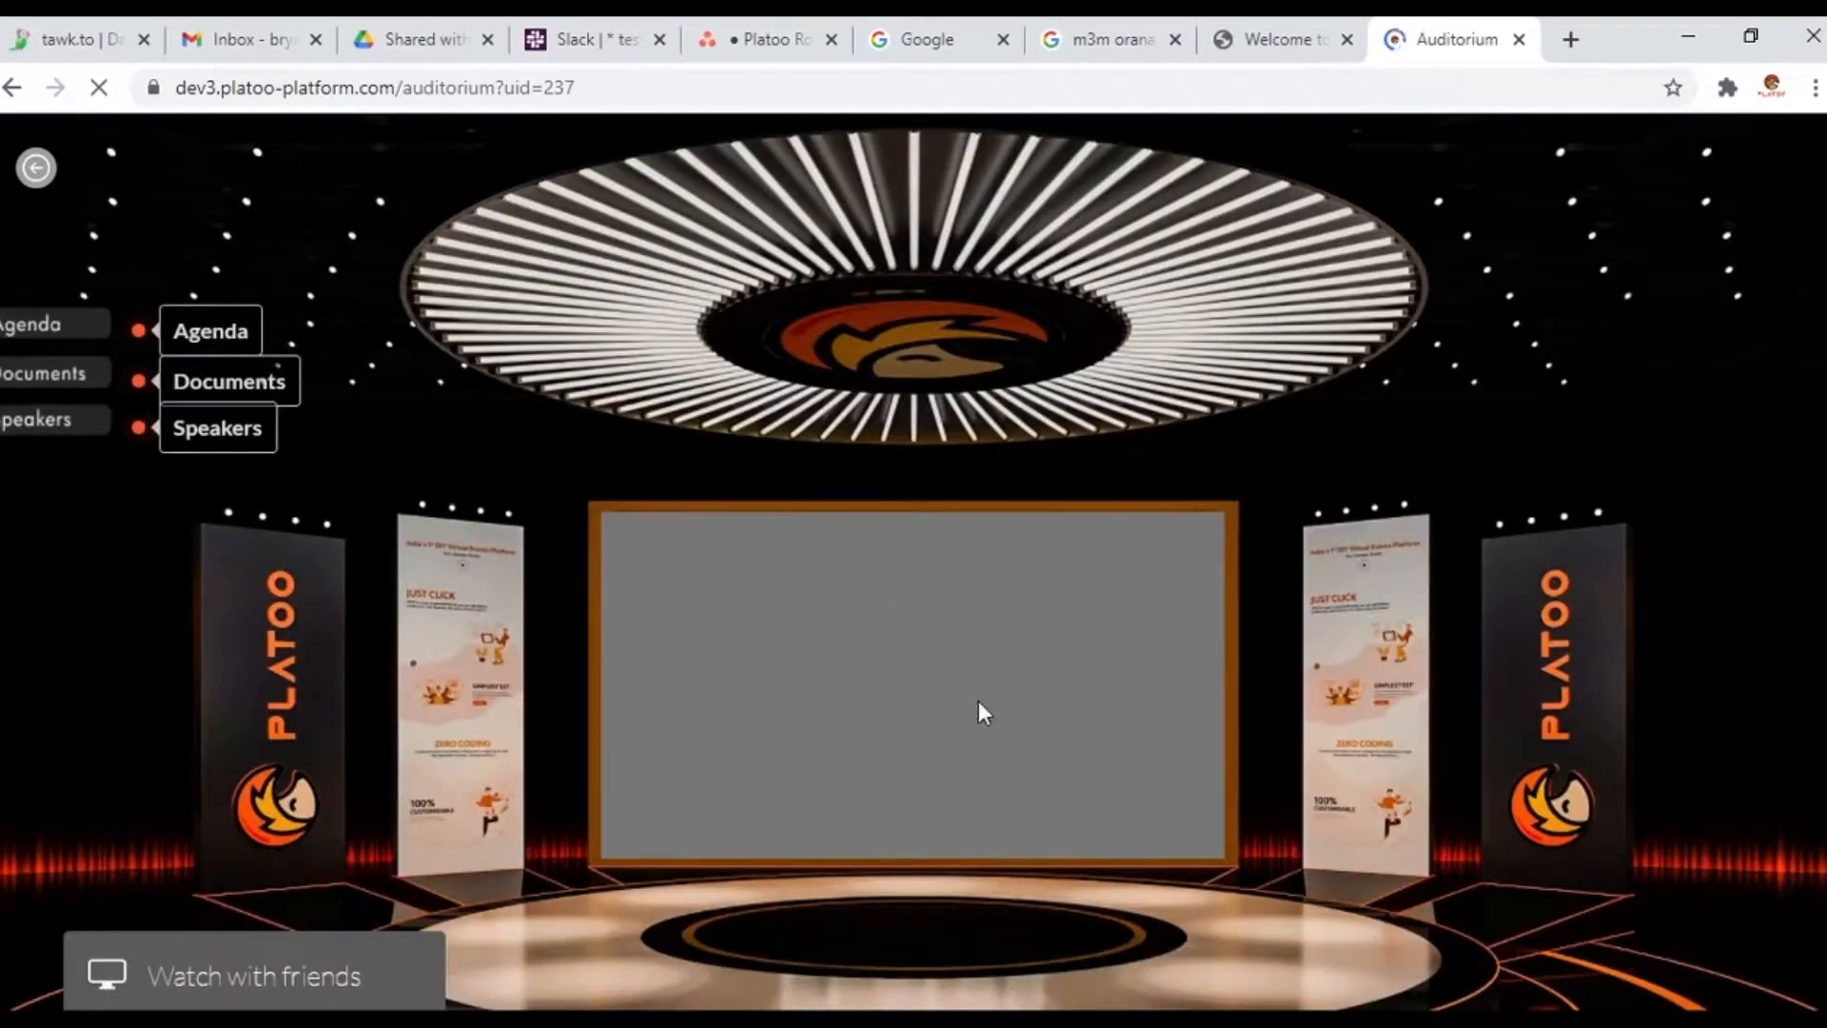
# Play the embedded video on the auditorium screen and pause it
pyautogui.click(942, 700)
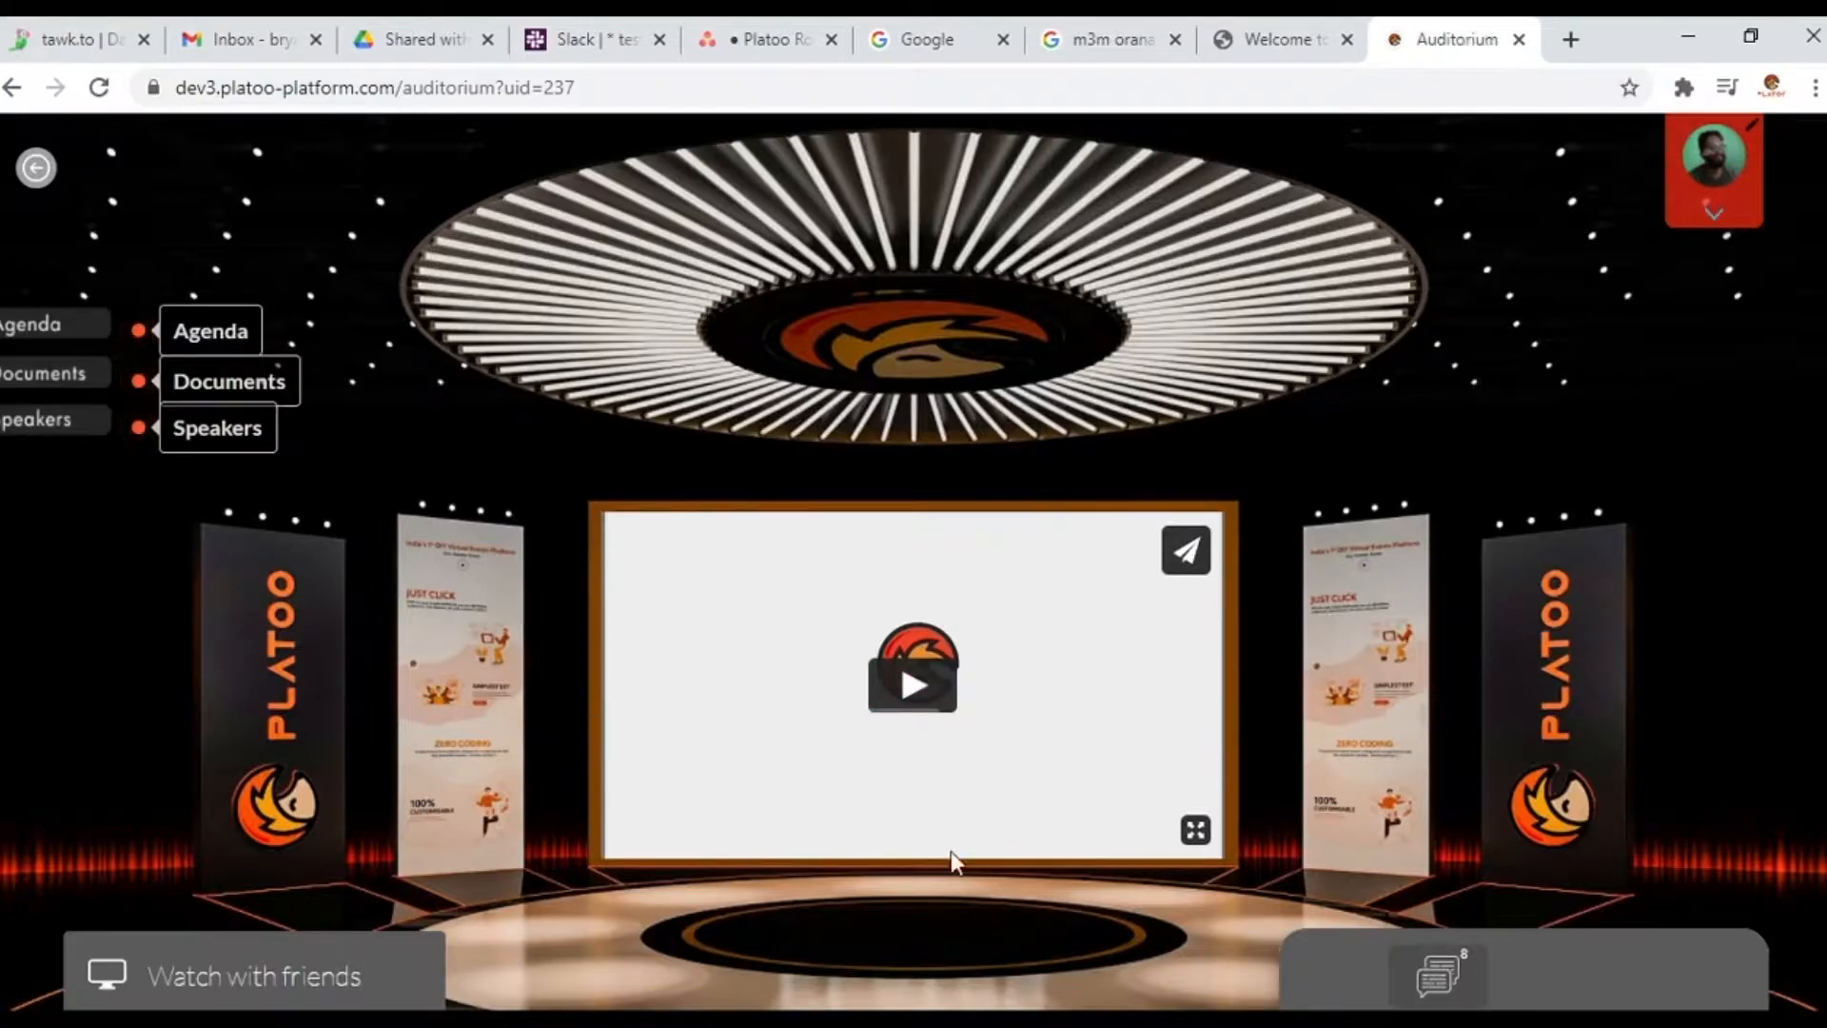
pyautogui.click(938, 707)
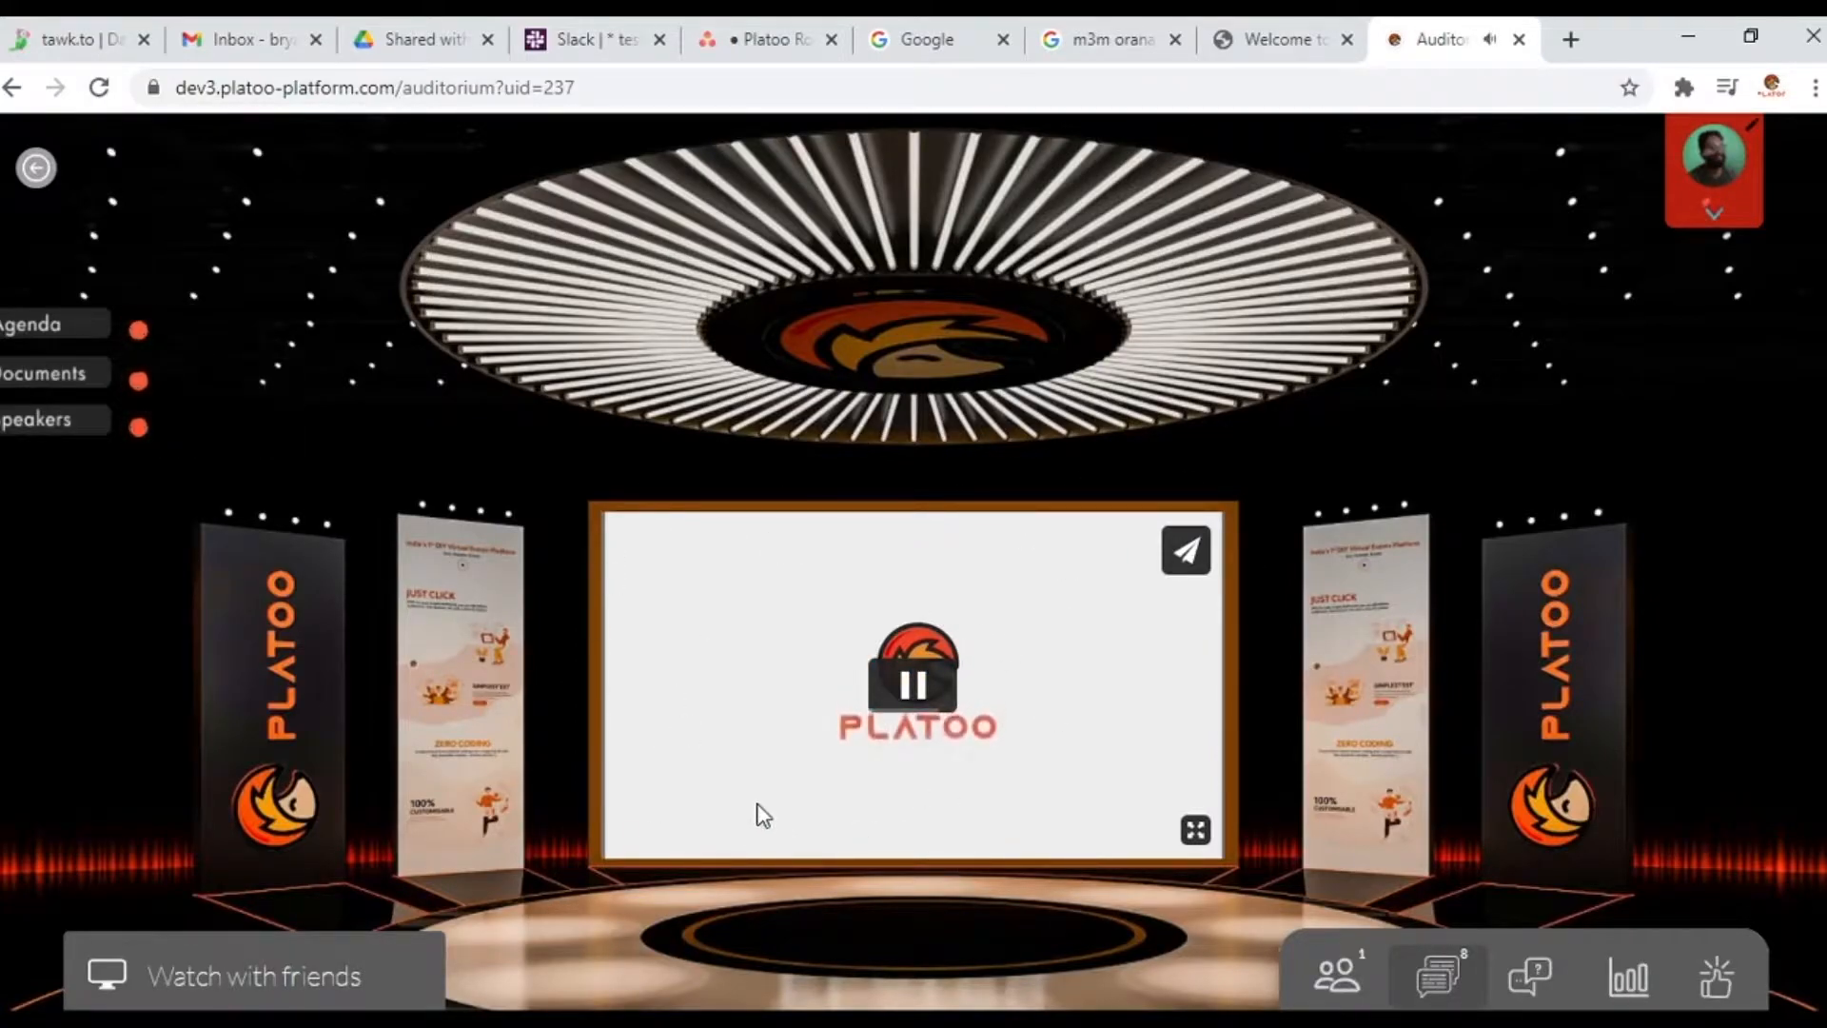
pyautogui.click(921, 707)
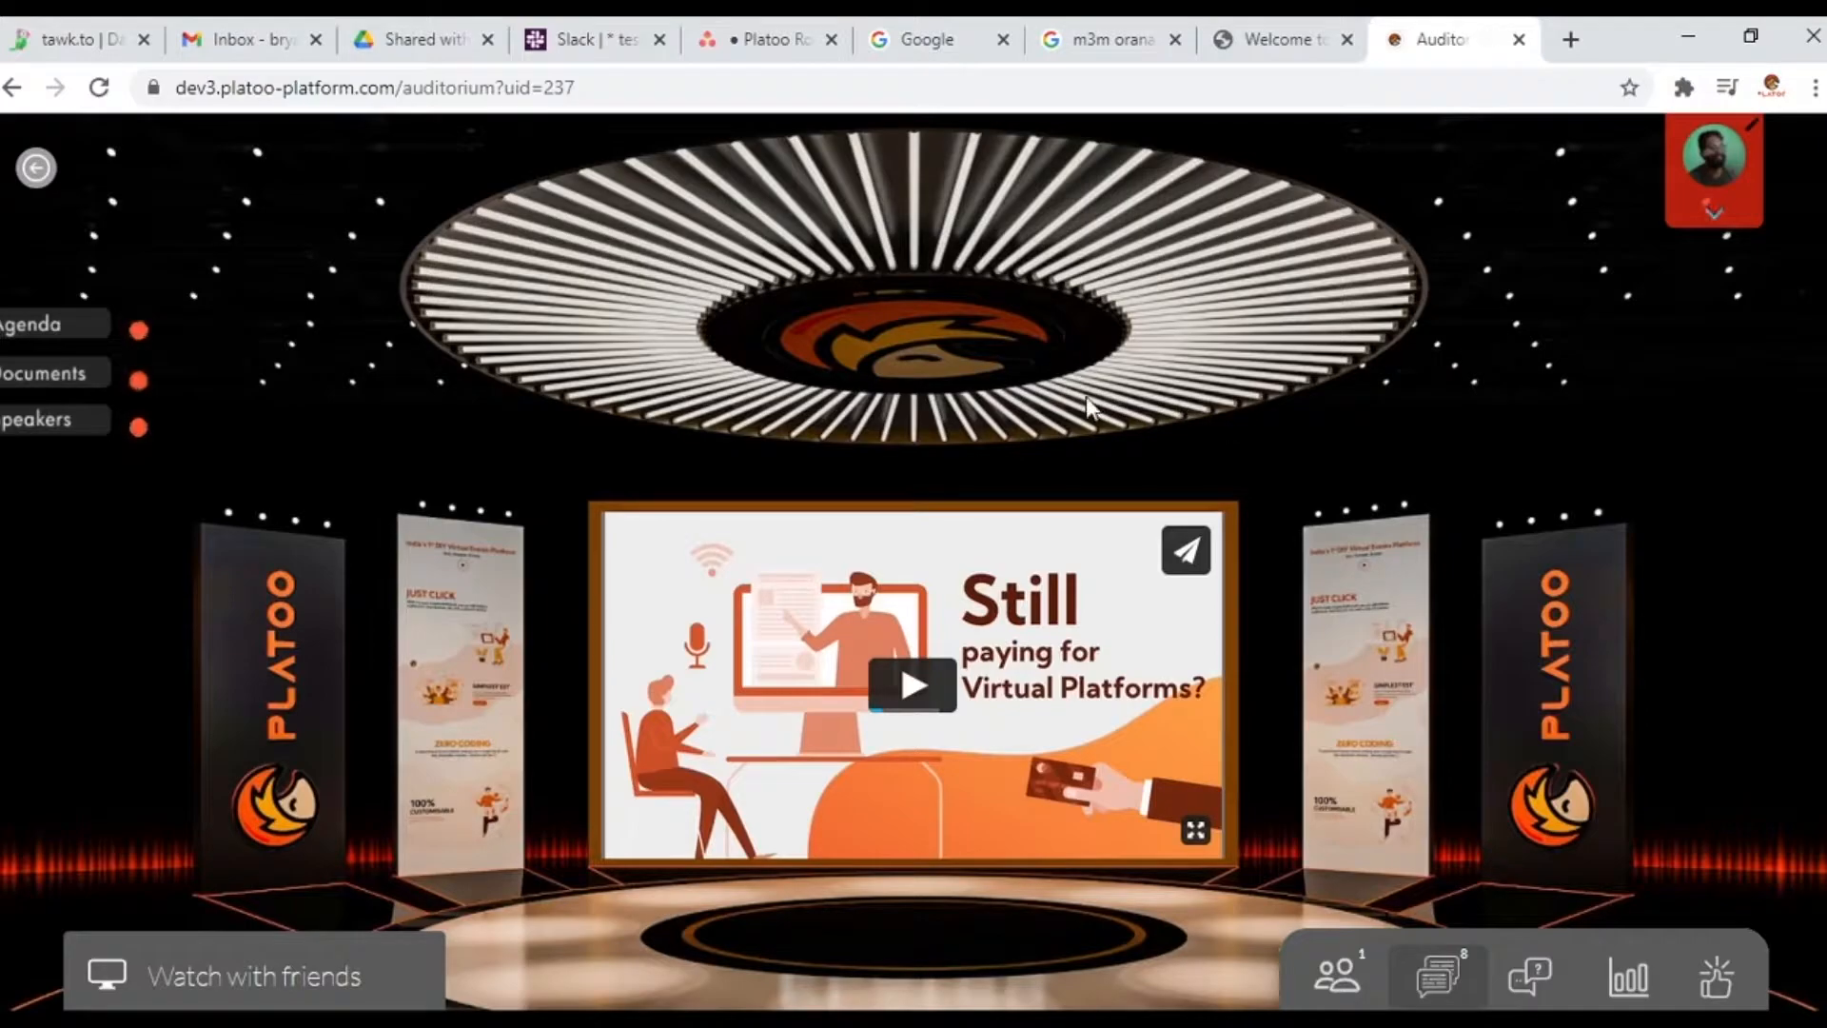
# Open the auditorium's Resource Configurations in the admin and review the title texts of the listed resources
pyautogui.click(1279, 27)
pyautogui.scroll(-6, 550, 501)
pyautogui.scroll(-1, 552, 509)
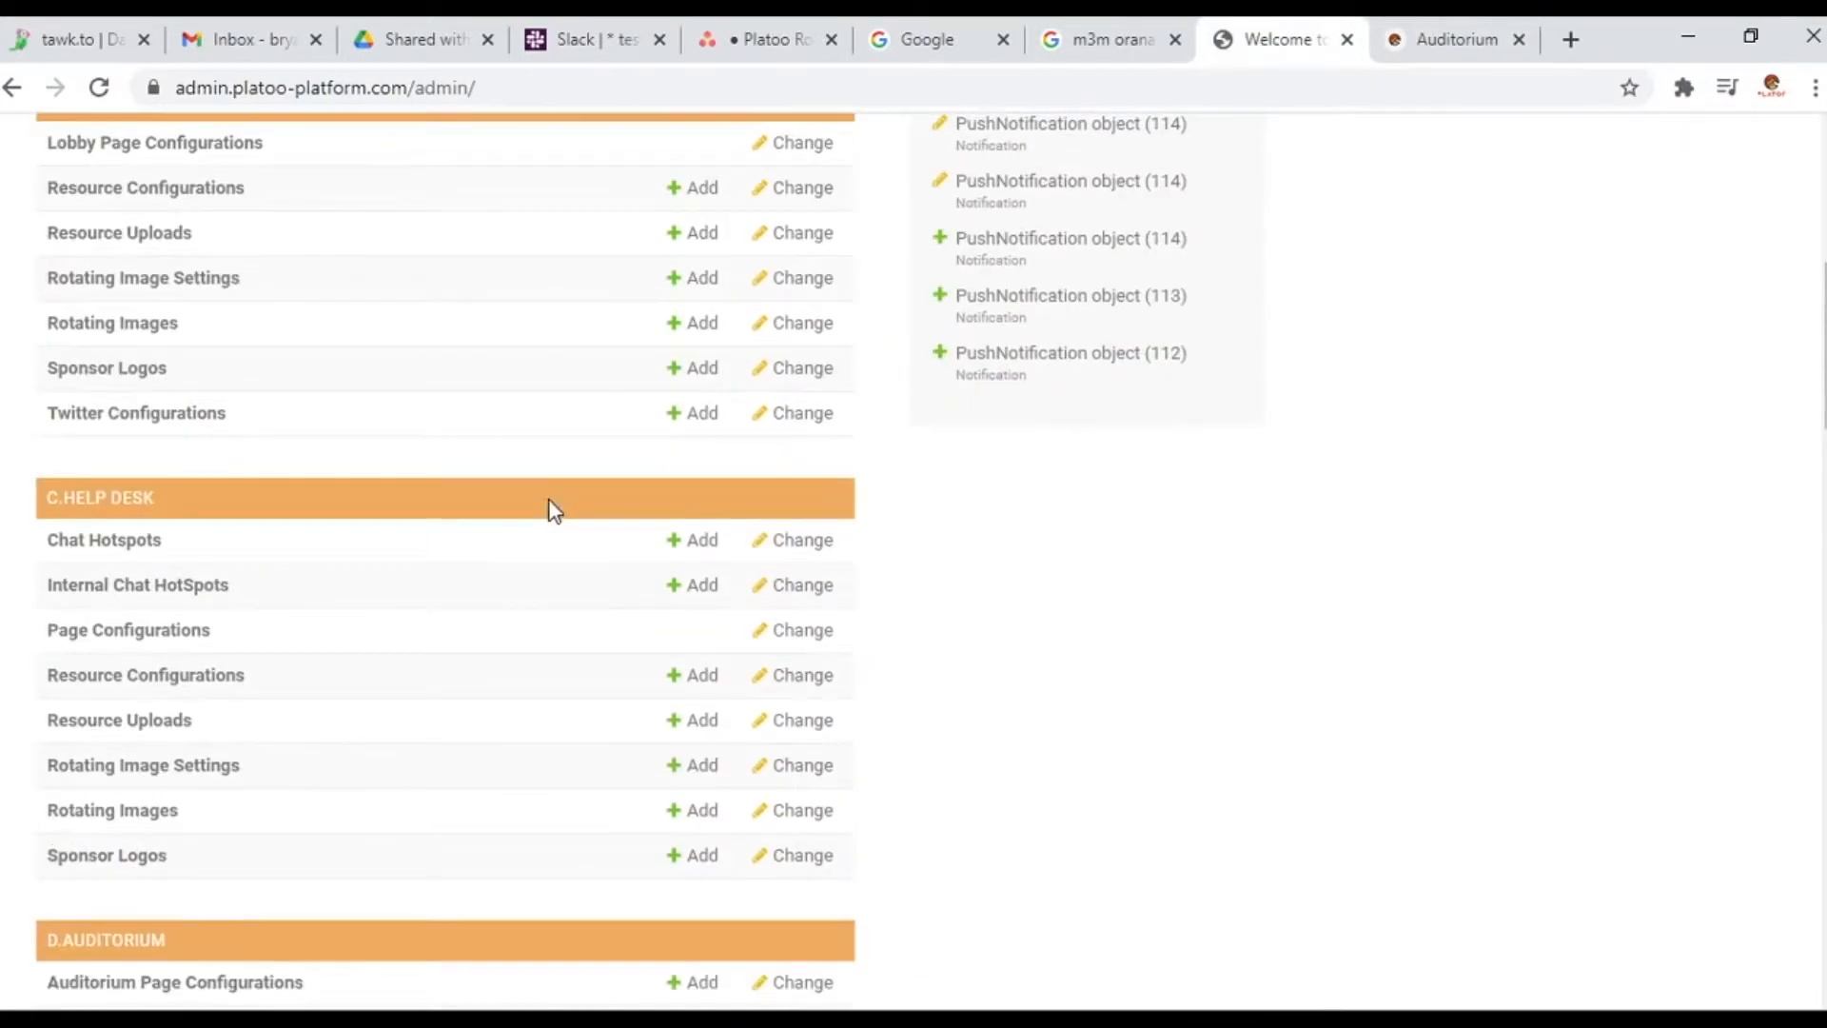
pyautogui.scroll(-7, 503, 566)
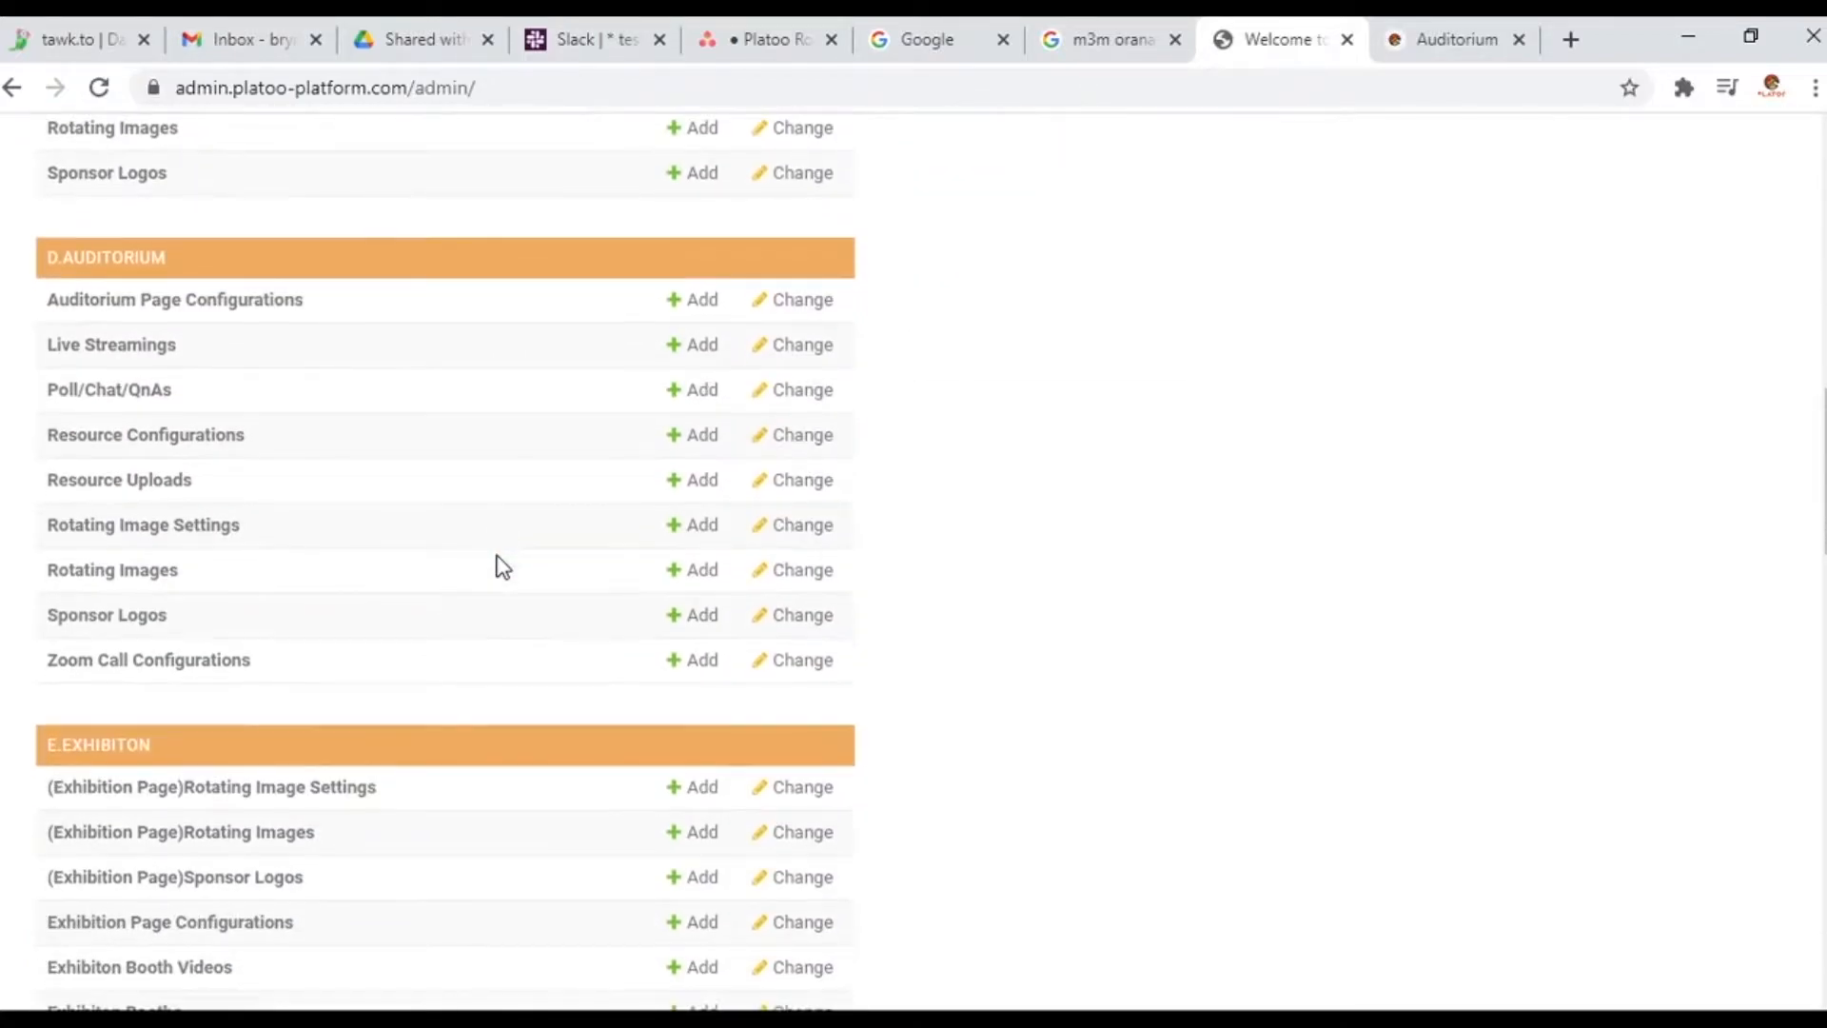
pyautogui.click(228, 449)
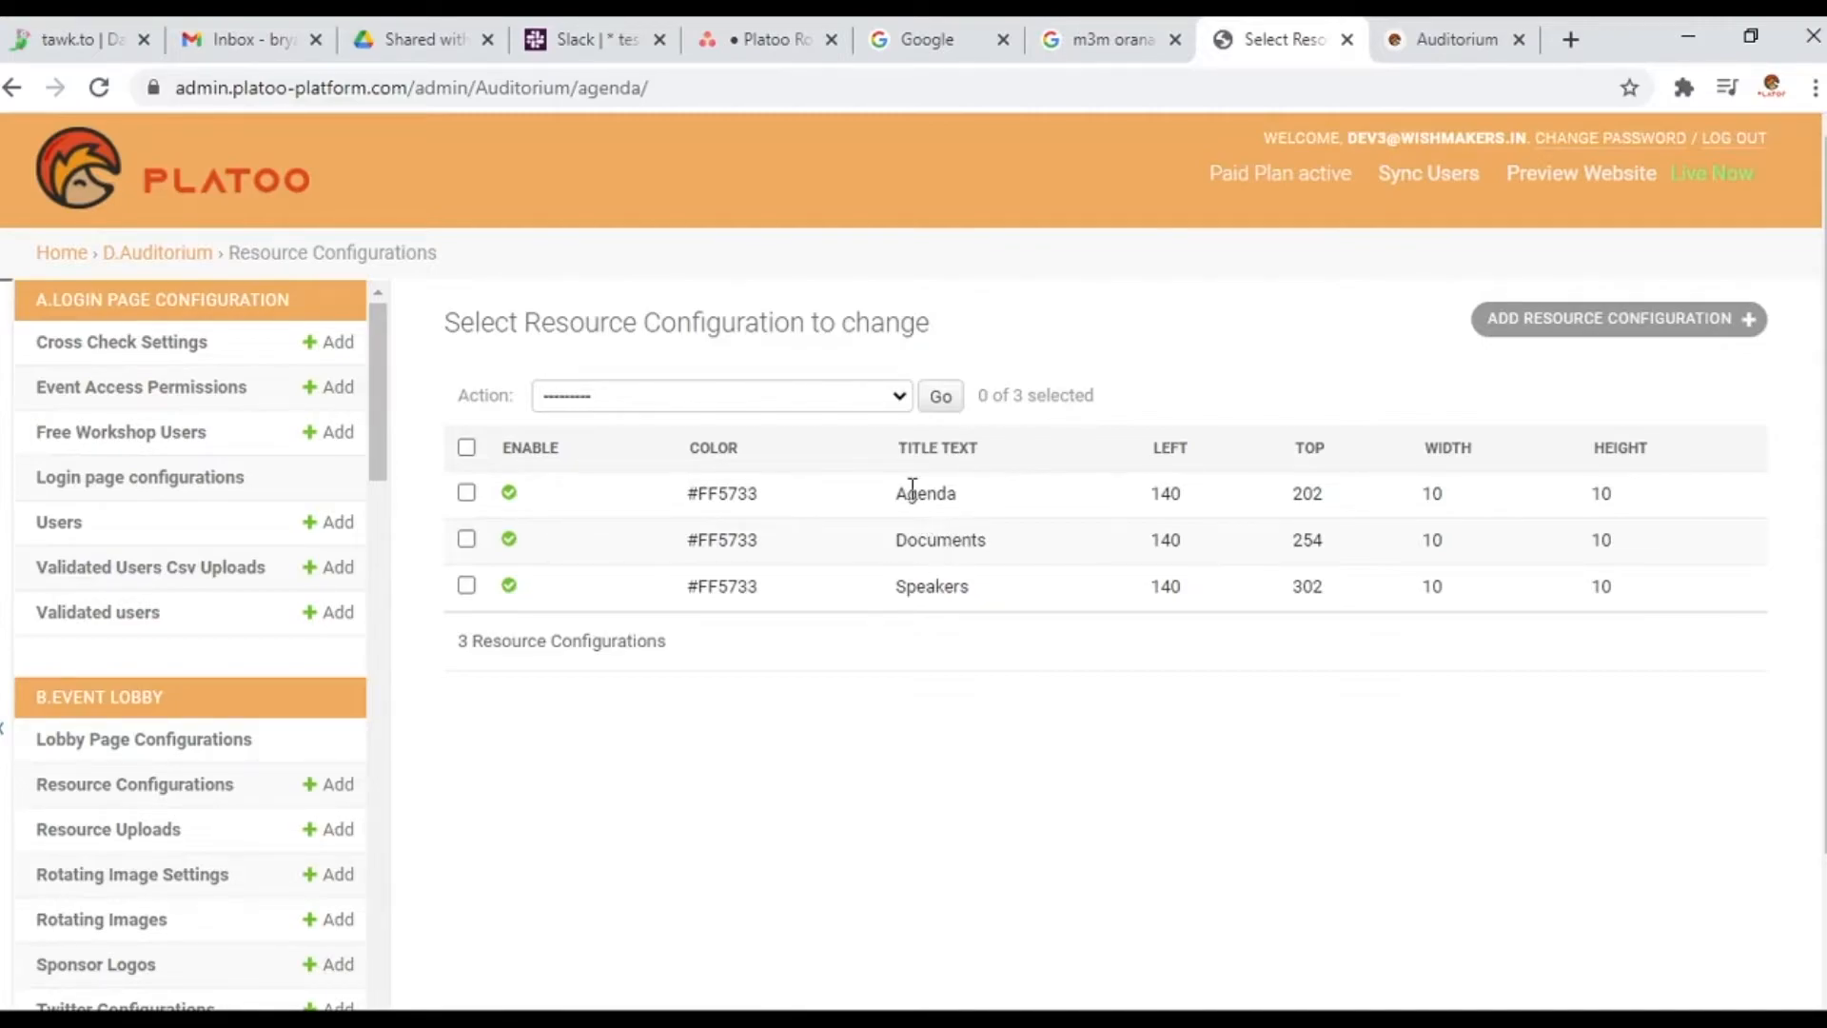
pyautogui.moveTo(897, 492); pyautogui.dragTo(1052, 554)
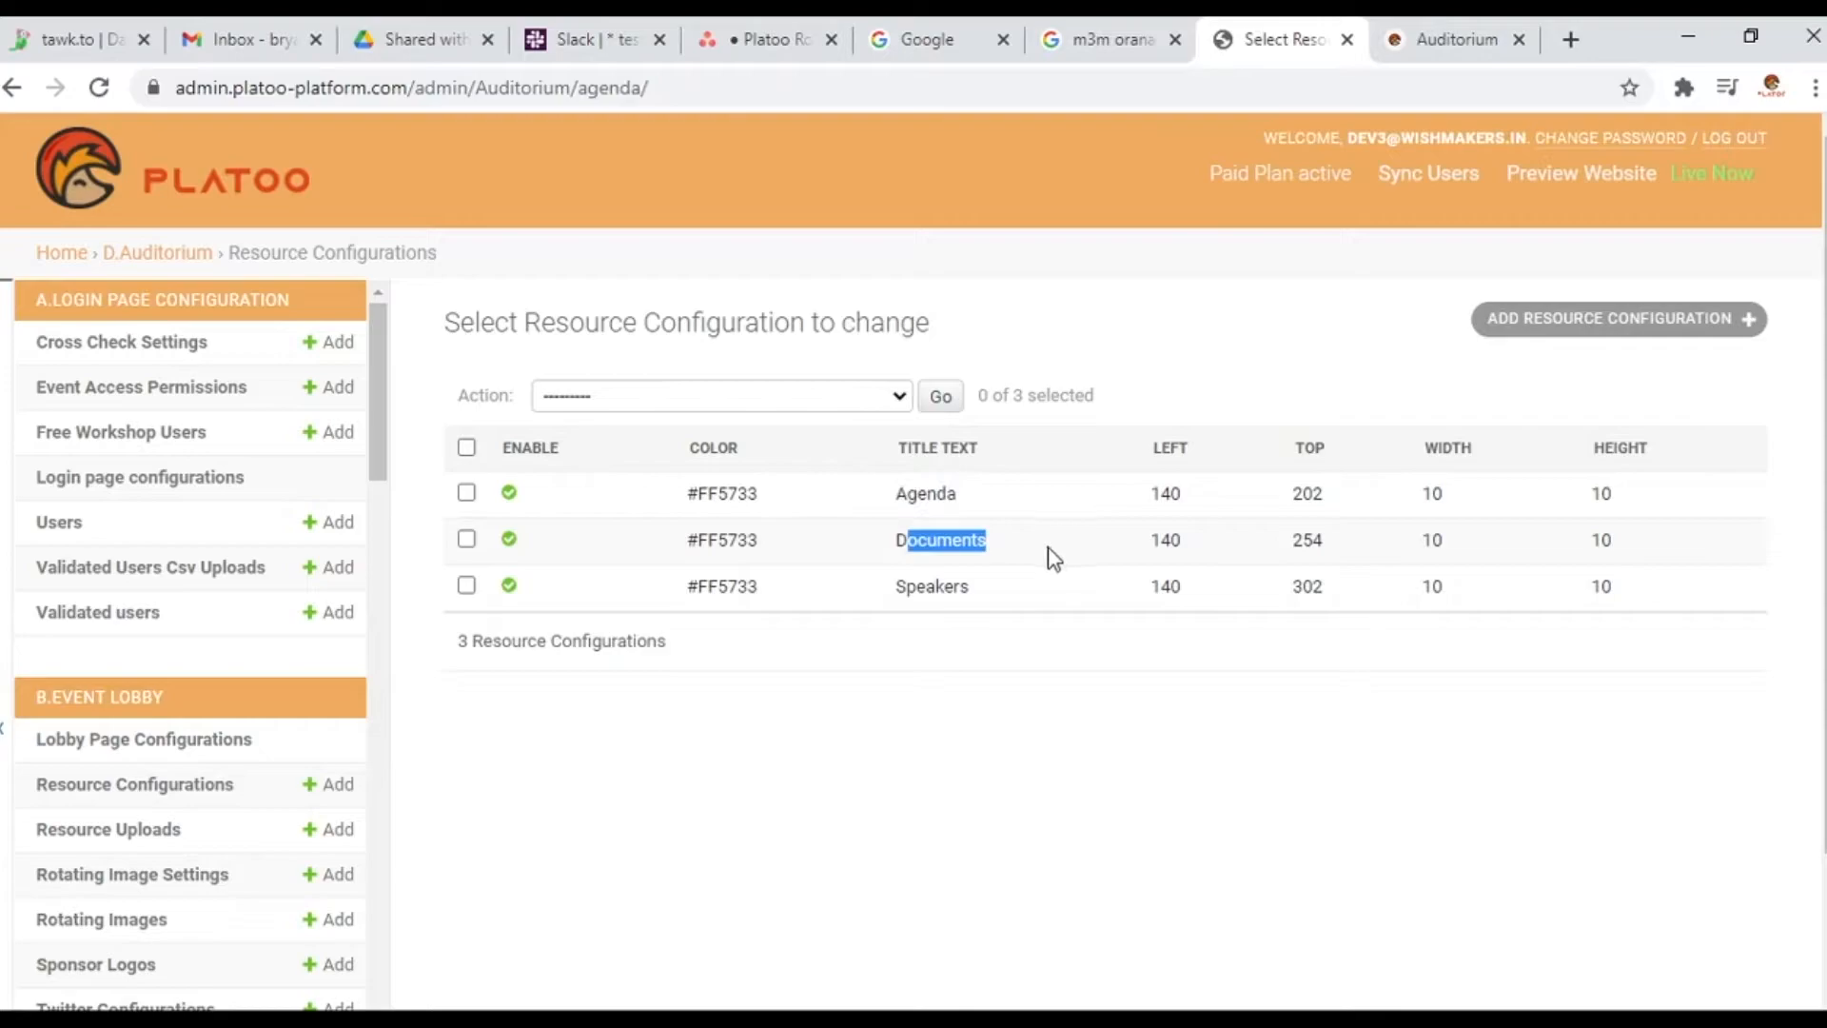
# Check the Speakers entry in the resource list, then open the Agenda resource configuration and examine its color, title, sponsored image, position and size settings
pyautogui.moveTo(890, 587); pyautogui.dragTo(1064, 596)
pyautogui.click(1055, 643)
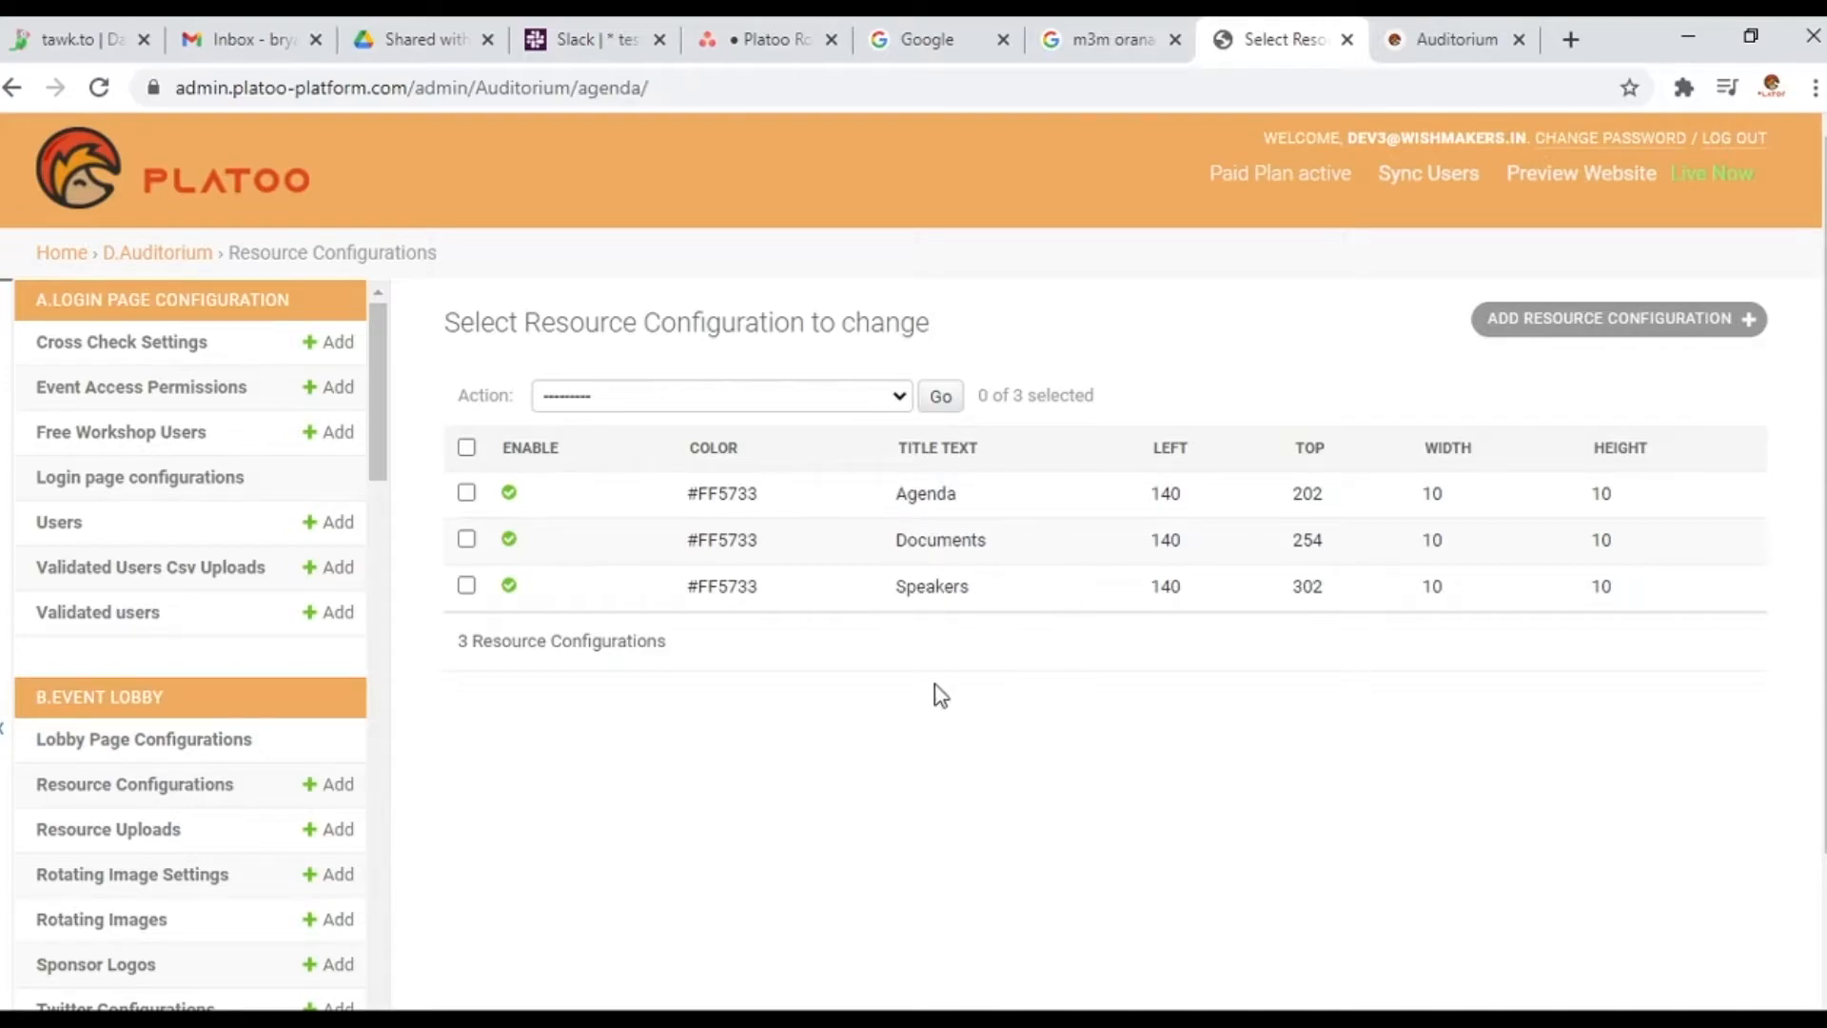
pyautogui.moveTo(910, 578); pyautogui.dragTo(980, 592)
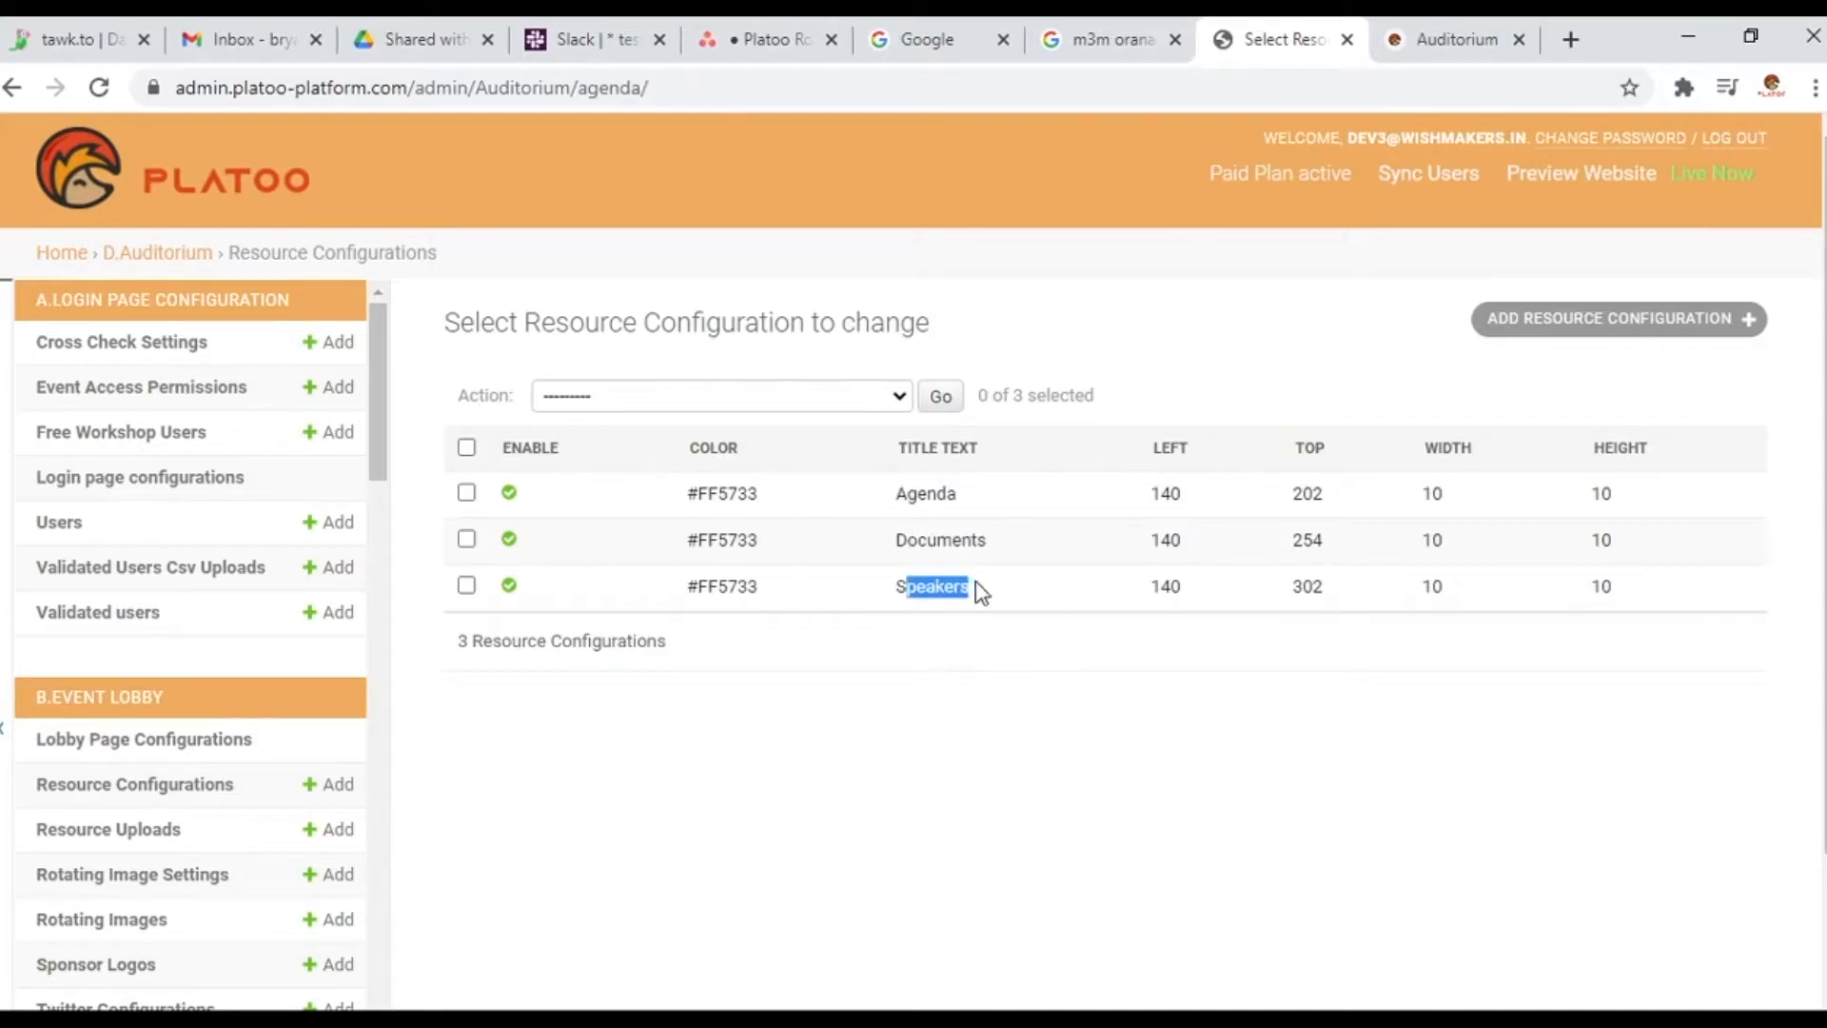
pyautogui.click(510, 494)
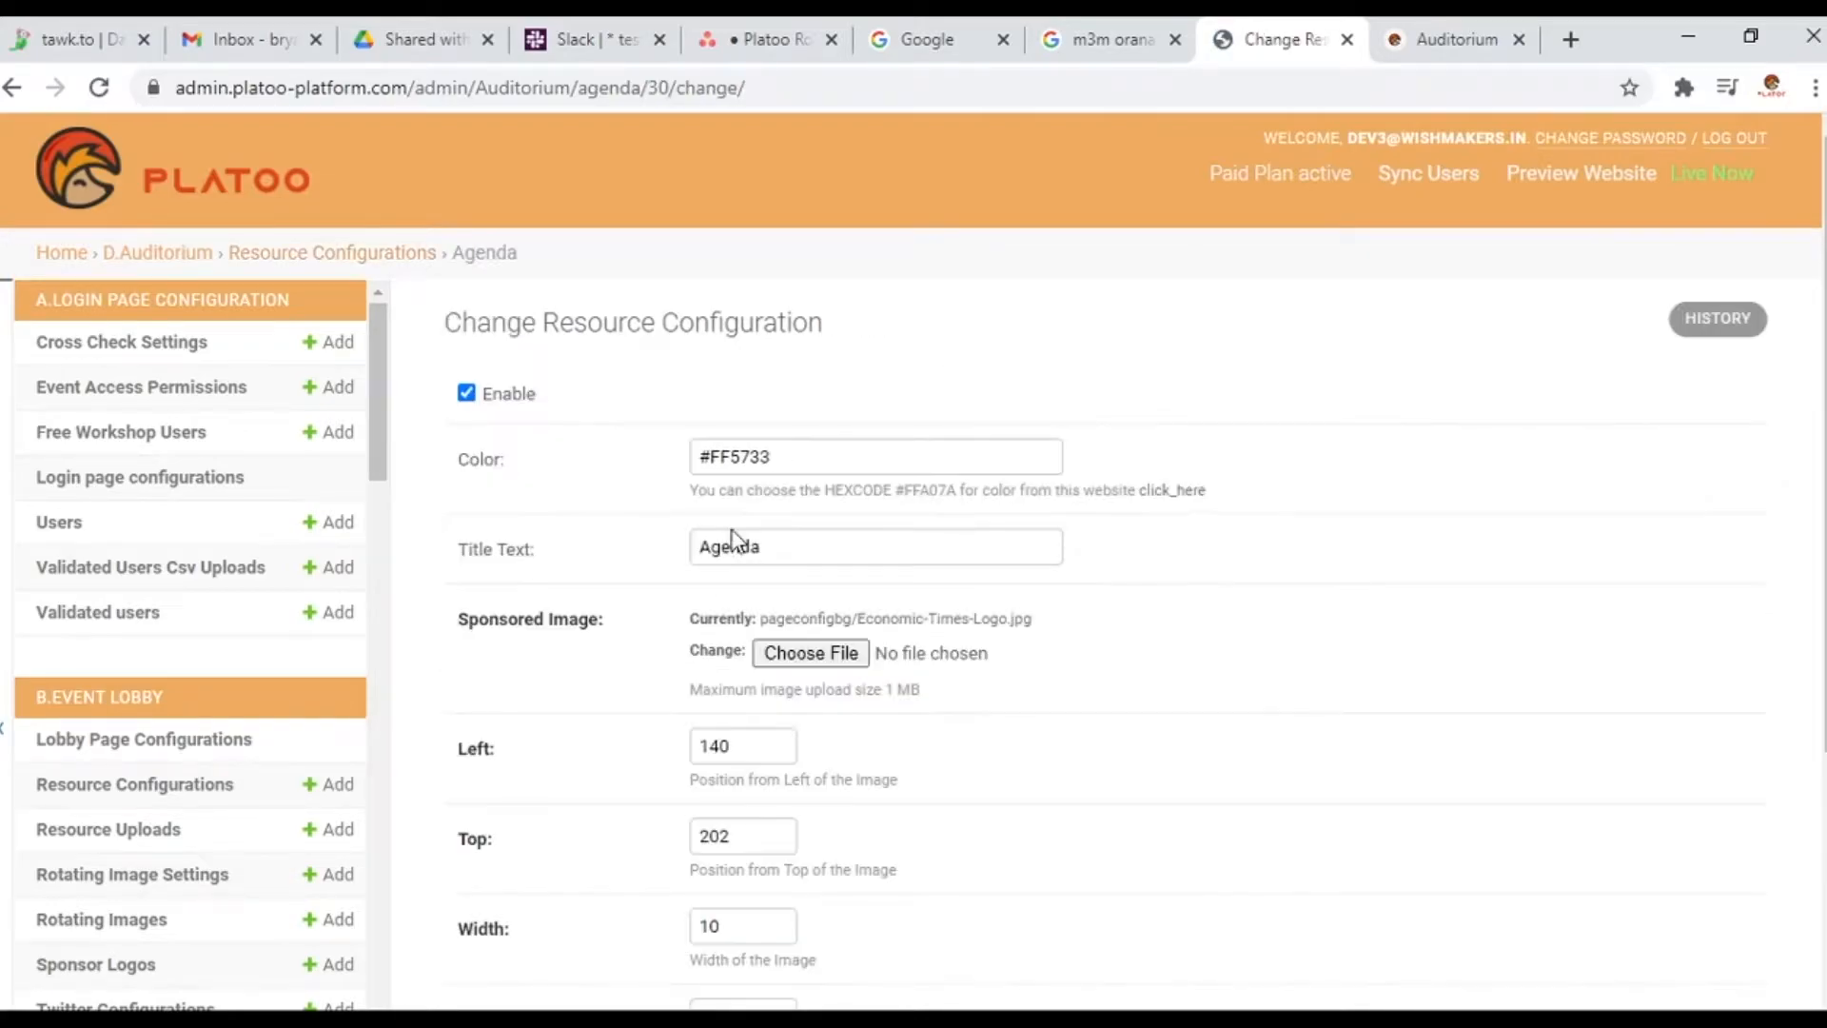
pyautogui.scroll(-3, 923, 657)
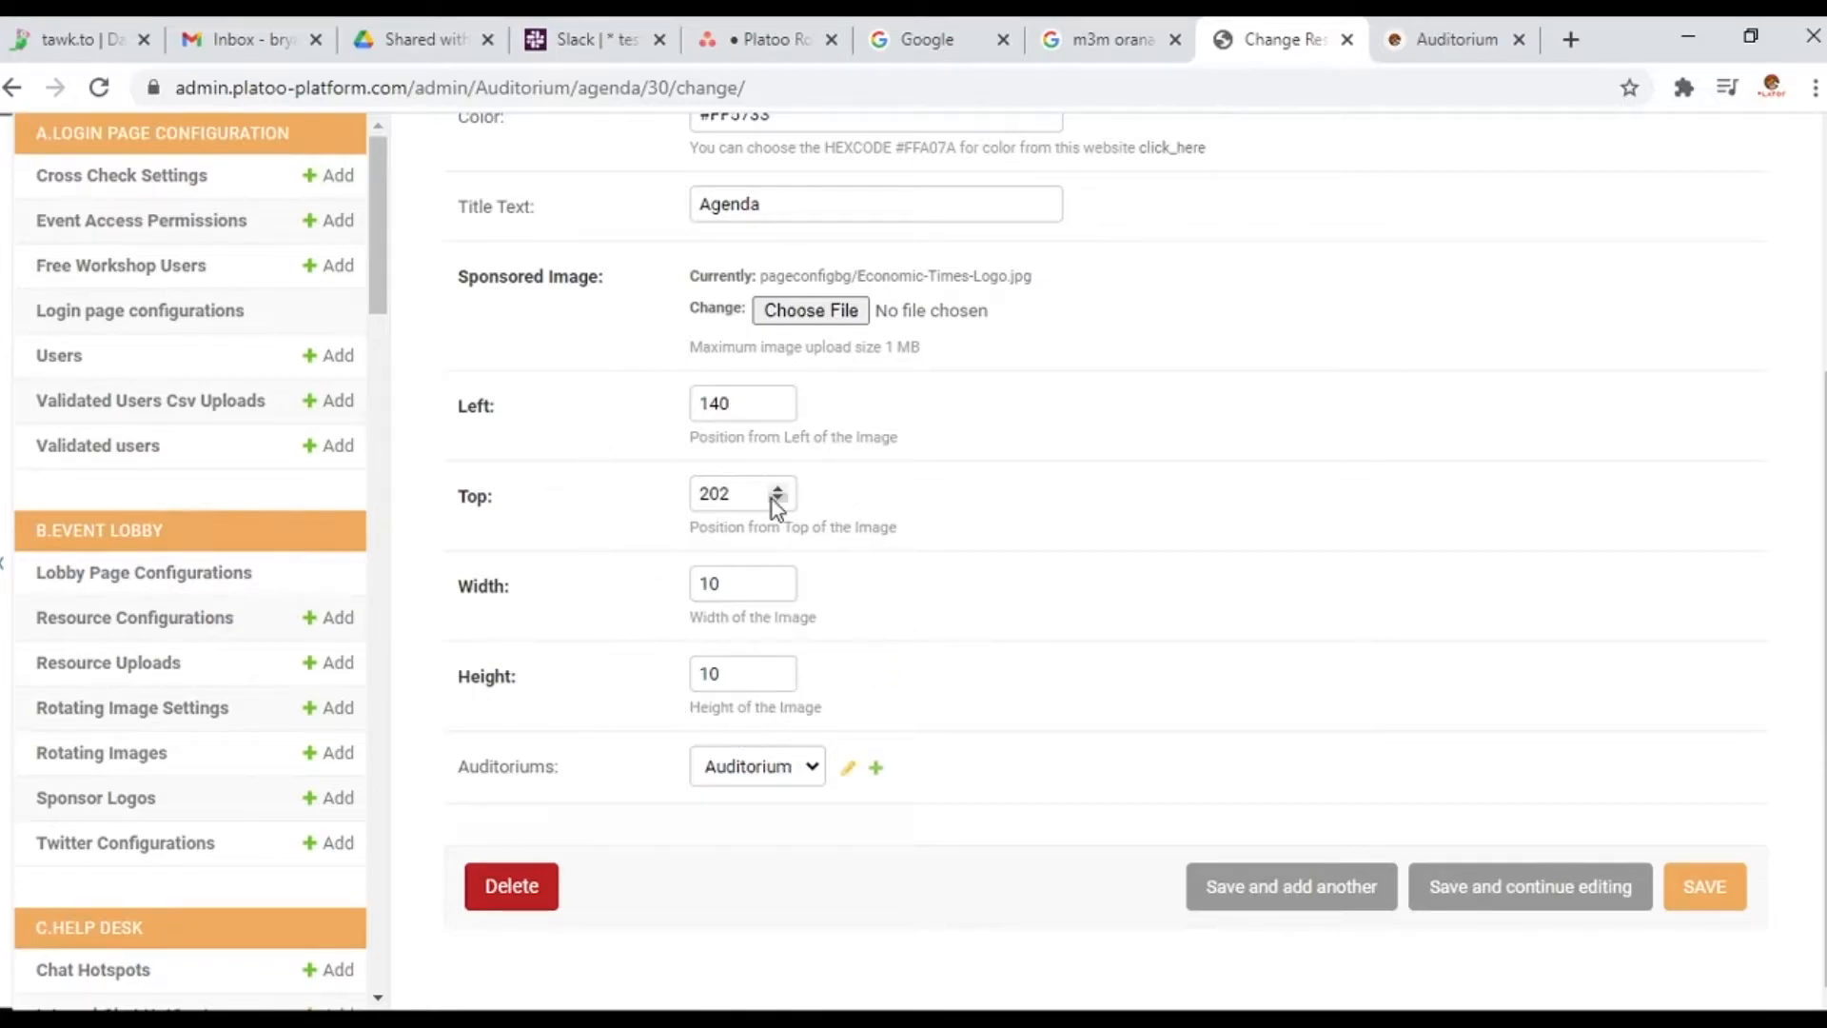
pyautogui.scroll(3, 861, 482)
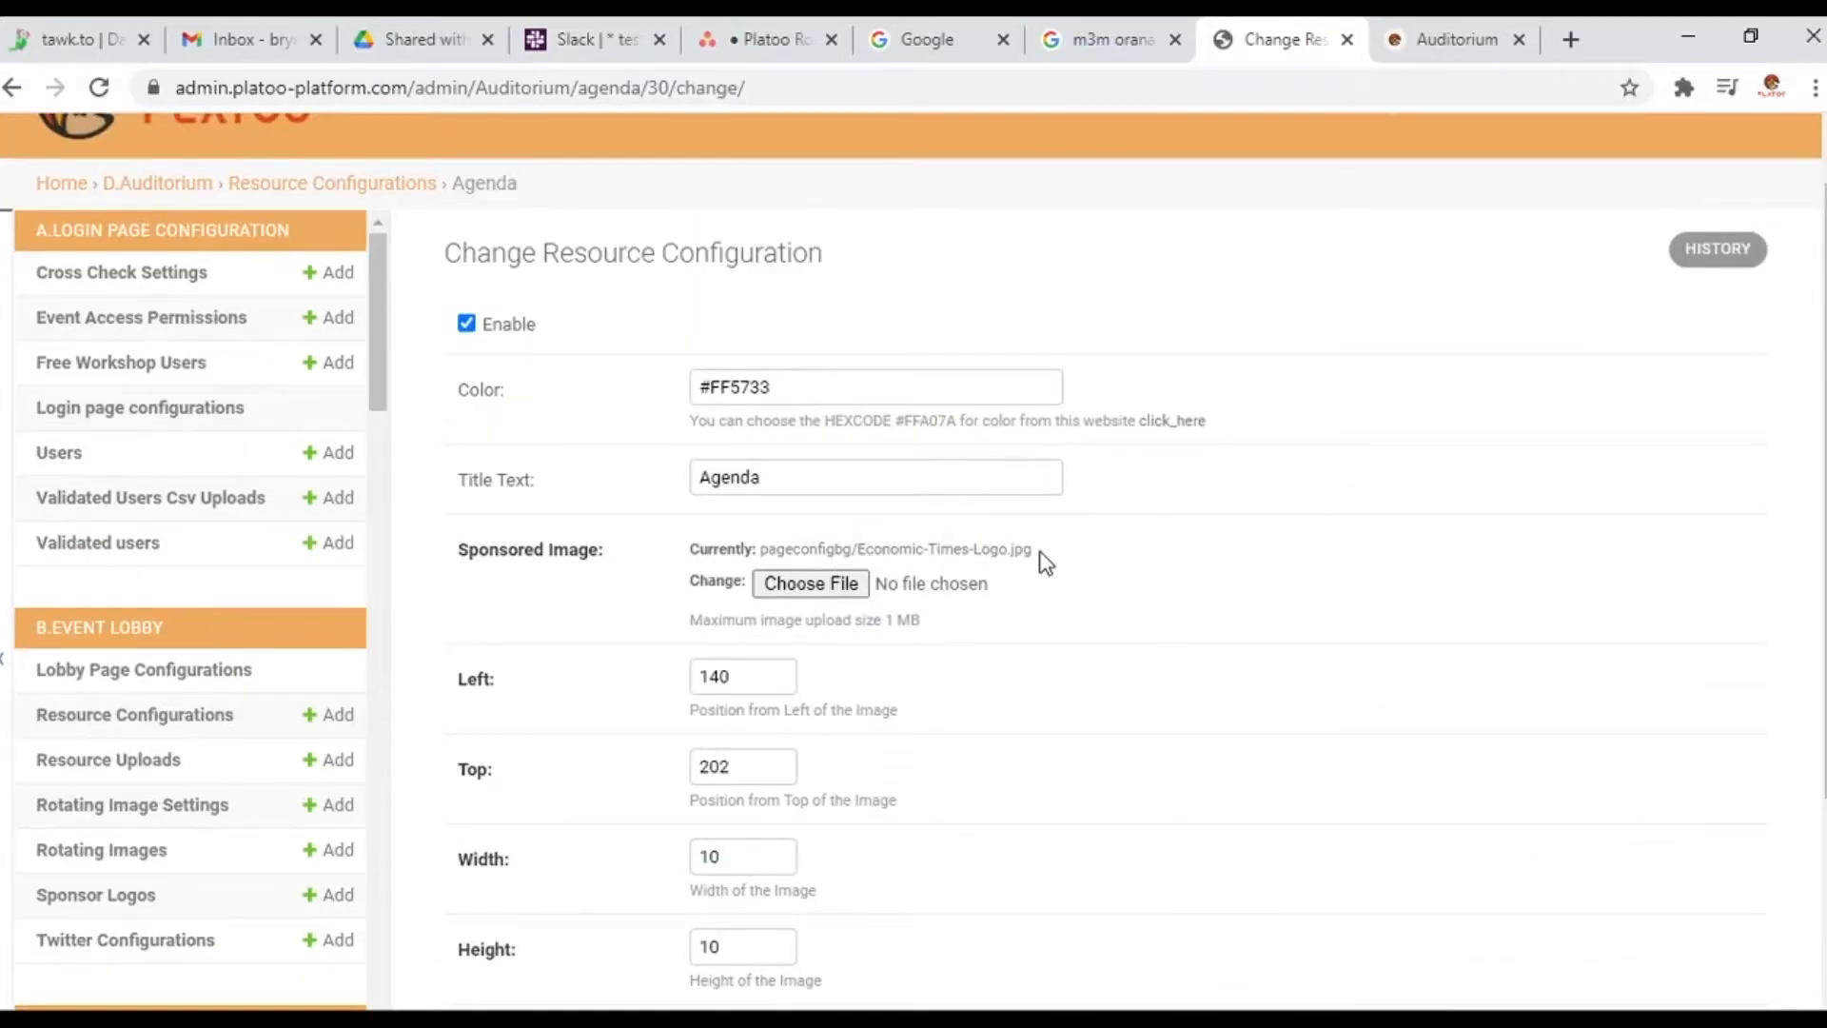
pyautogui.scroll(-3, 886, 665)
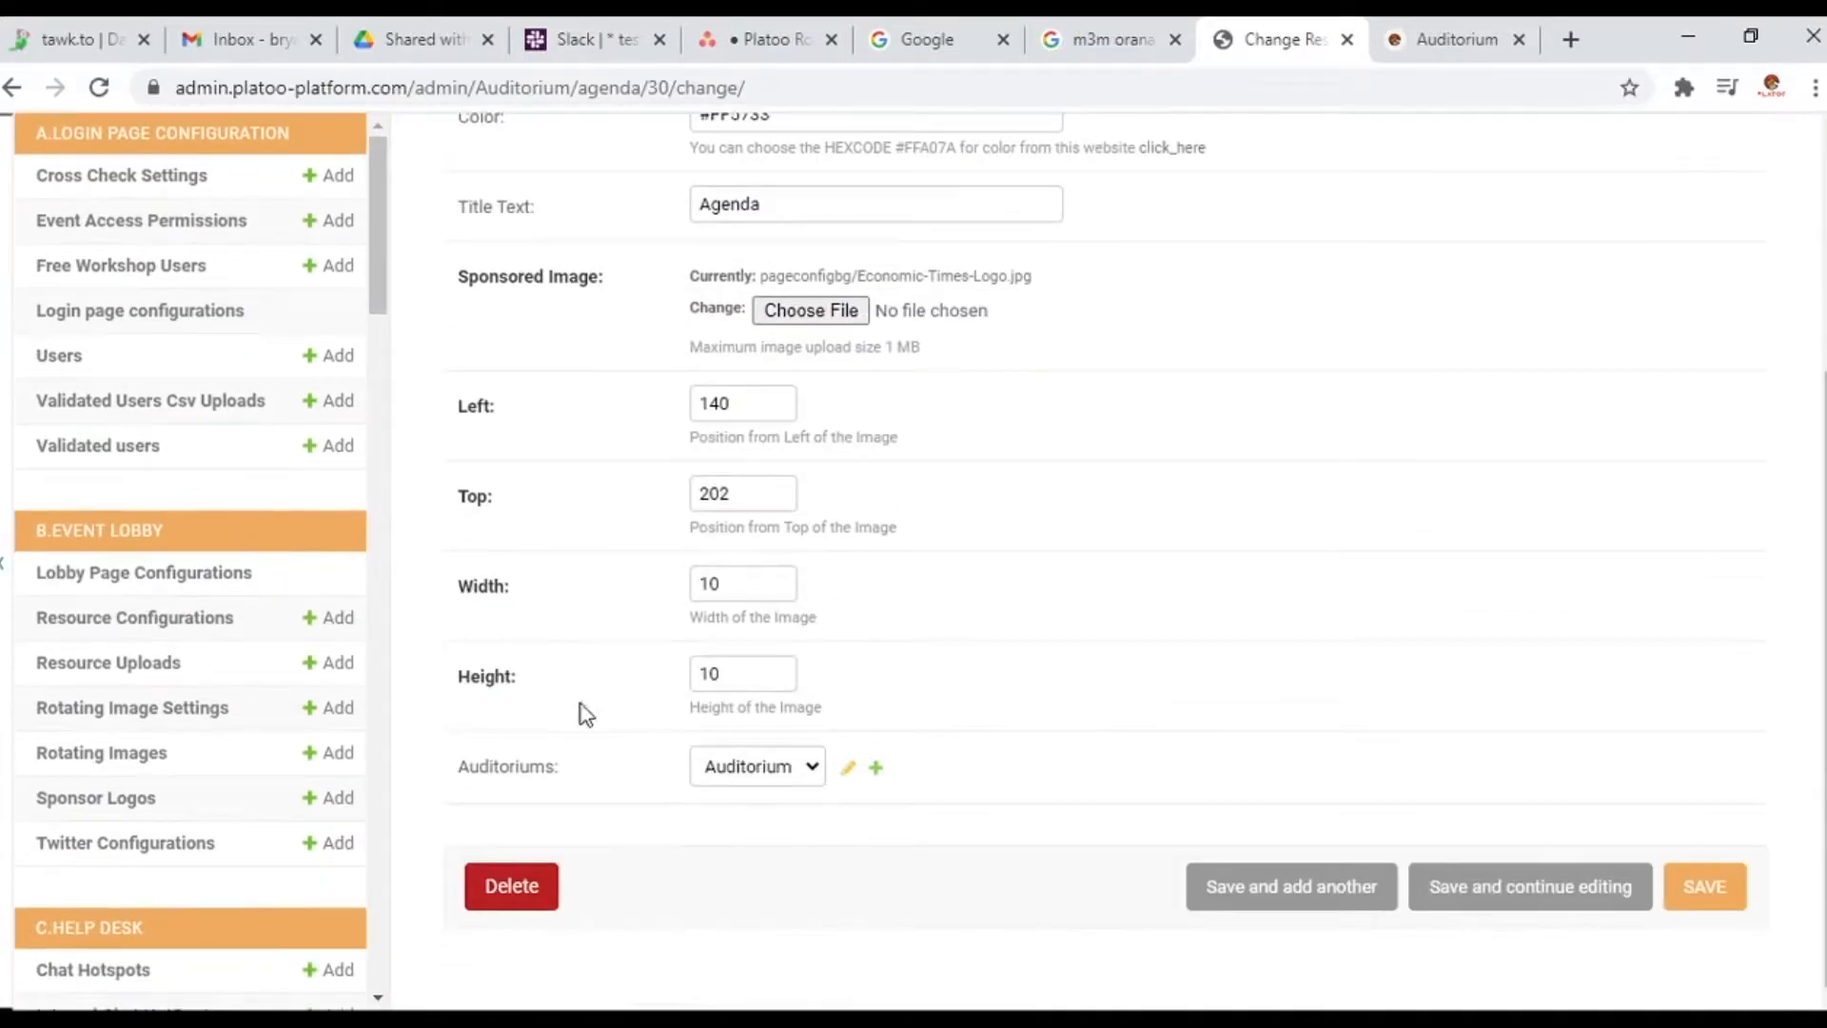
pyautogui.scroll(4, 780, 677)
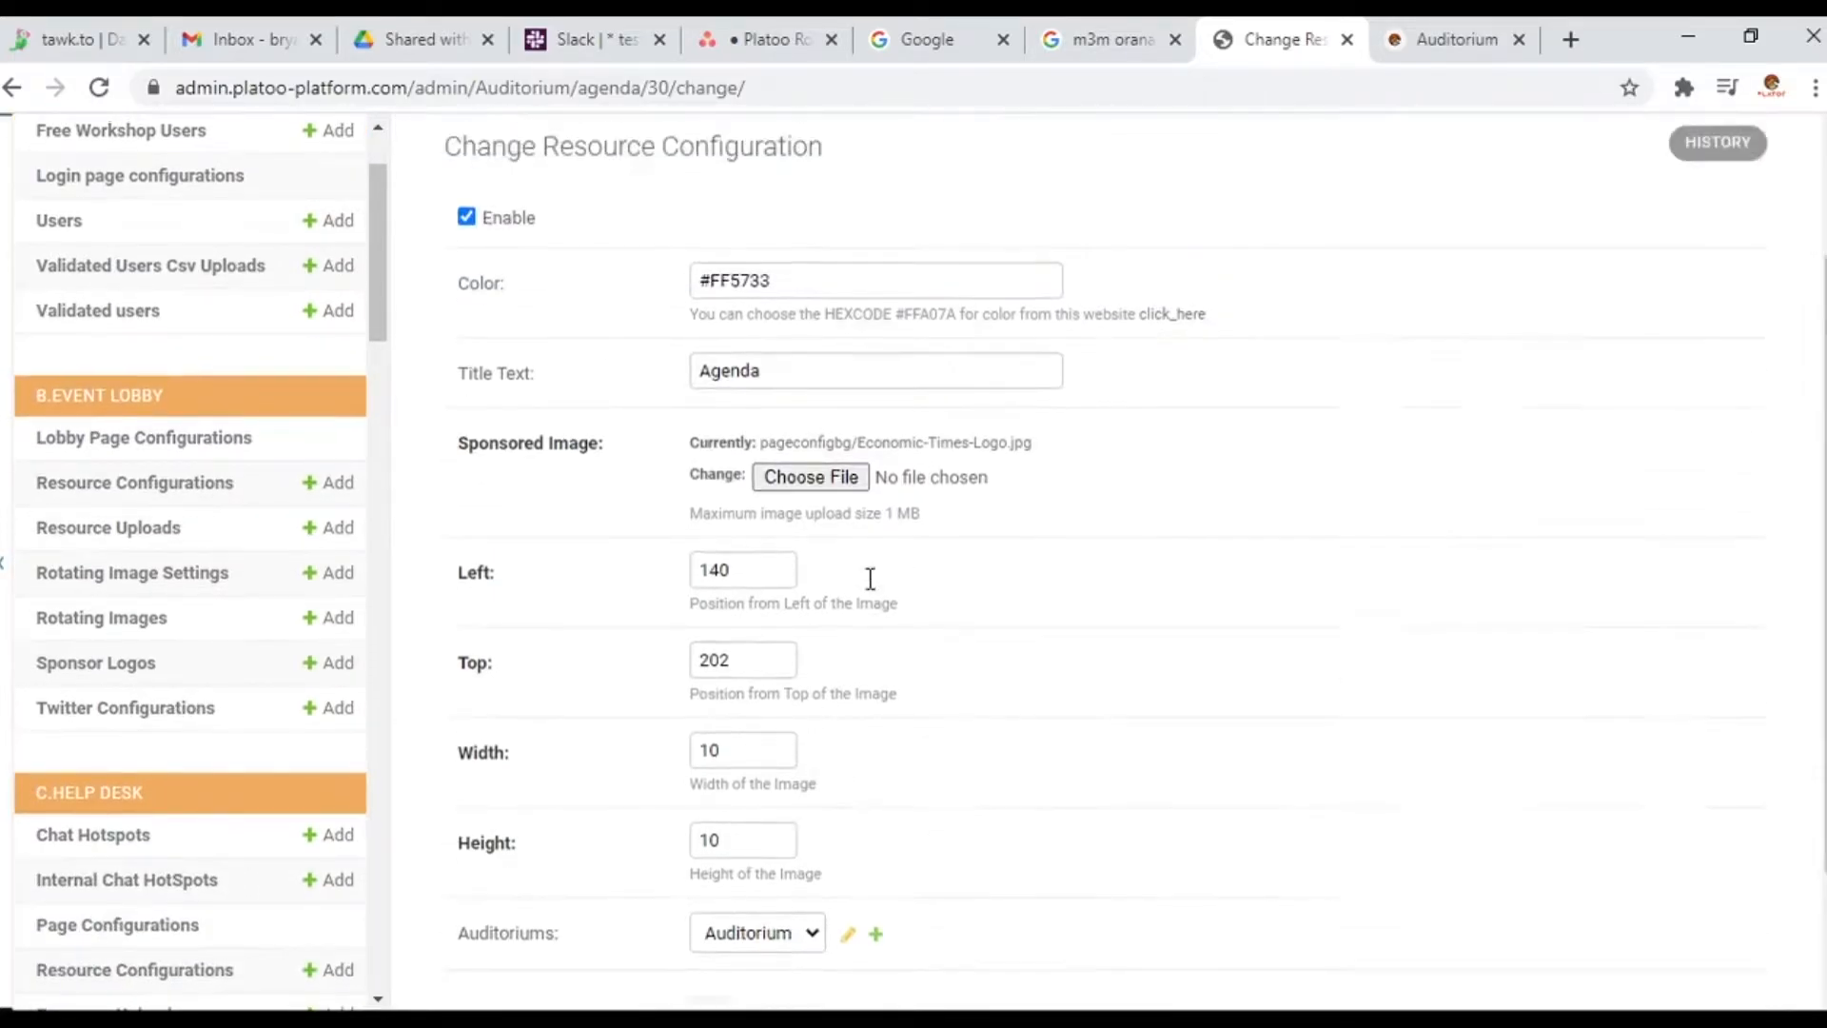
# Open the auditorium's Resource Uploads and bring up the Agenda upload's details
pyautogui.scroll(-10, 257, 790)
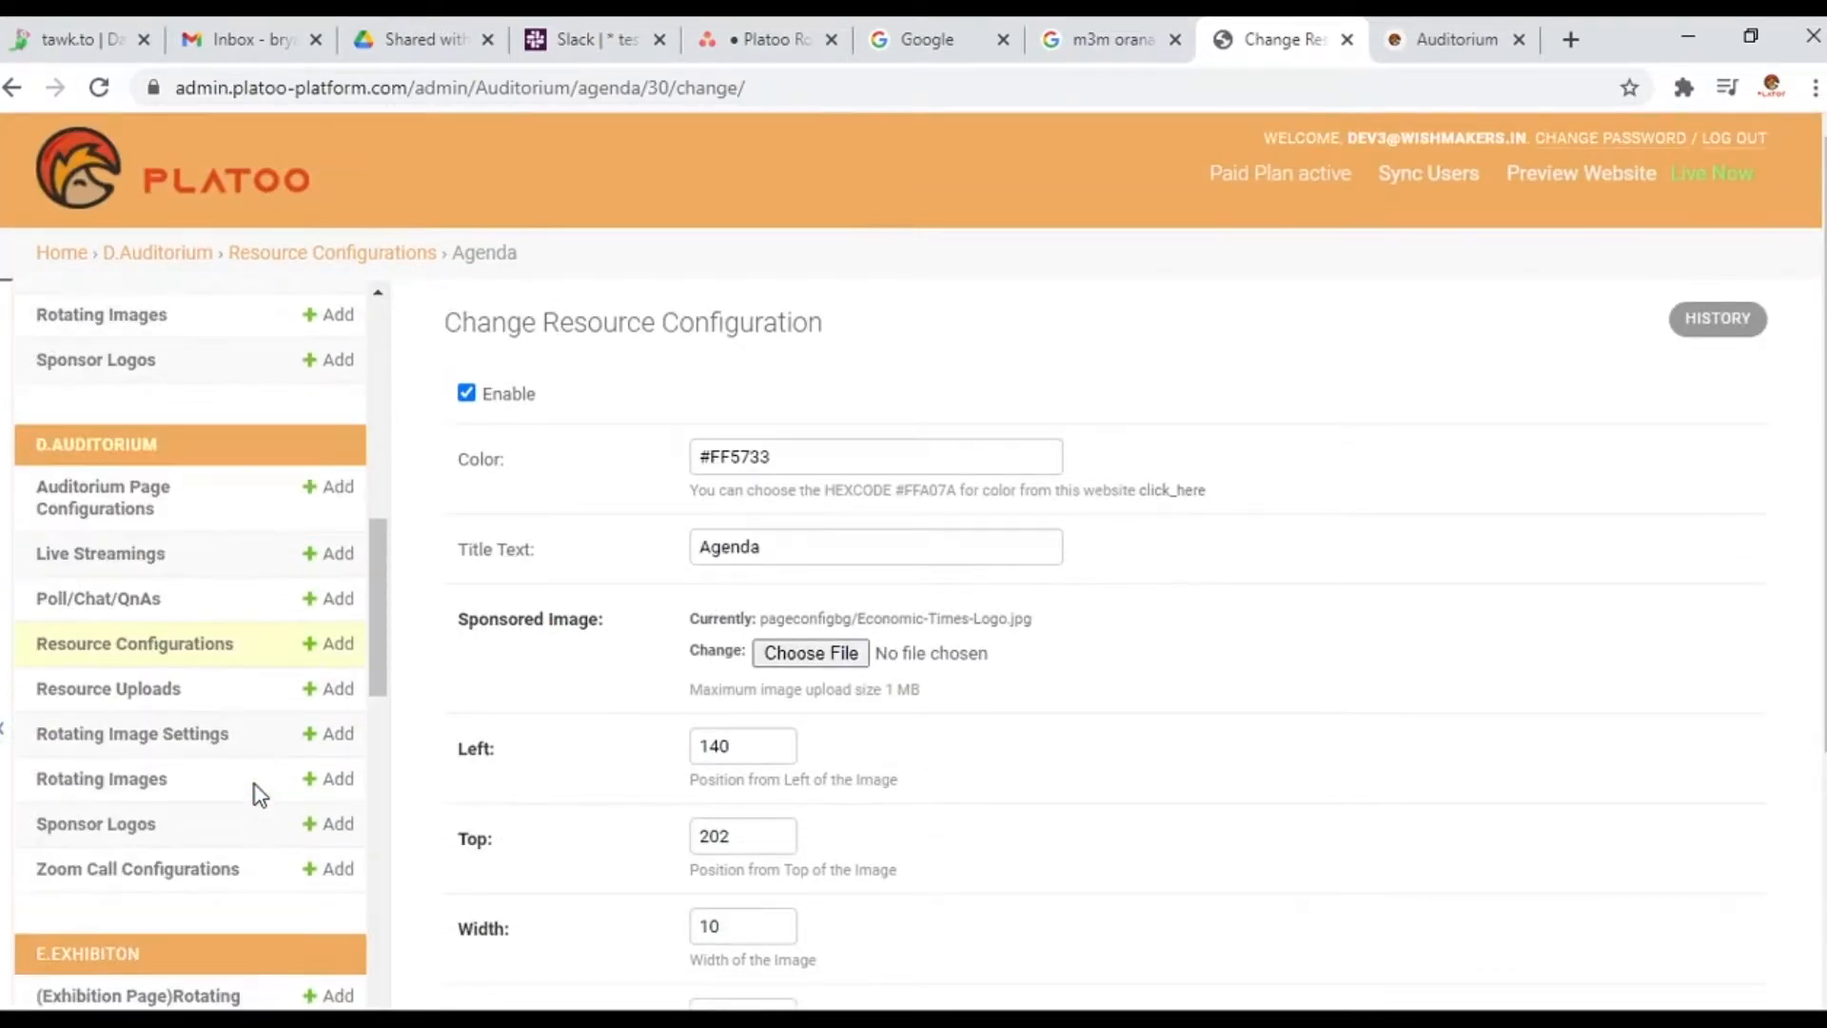
pyautogui.click(107, 691)
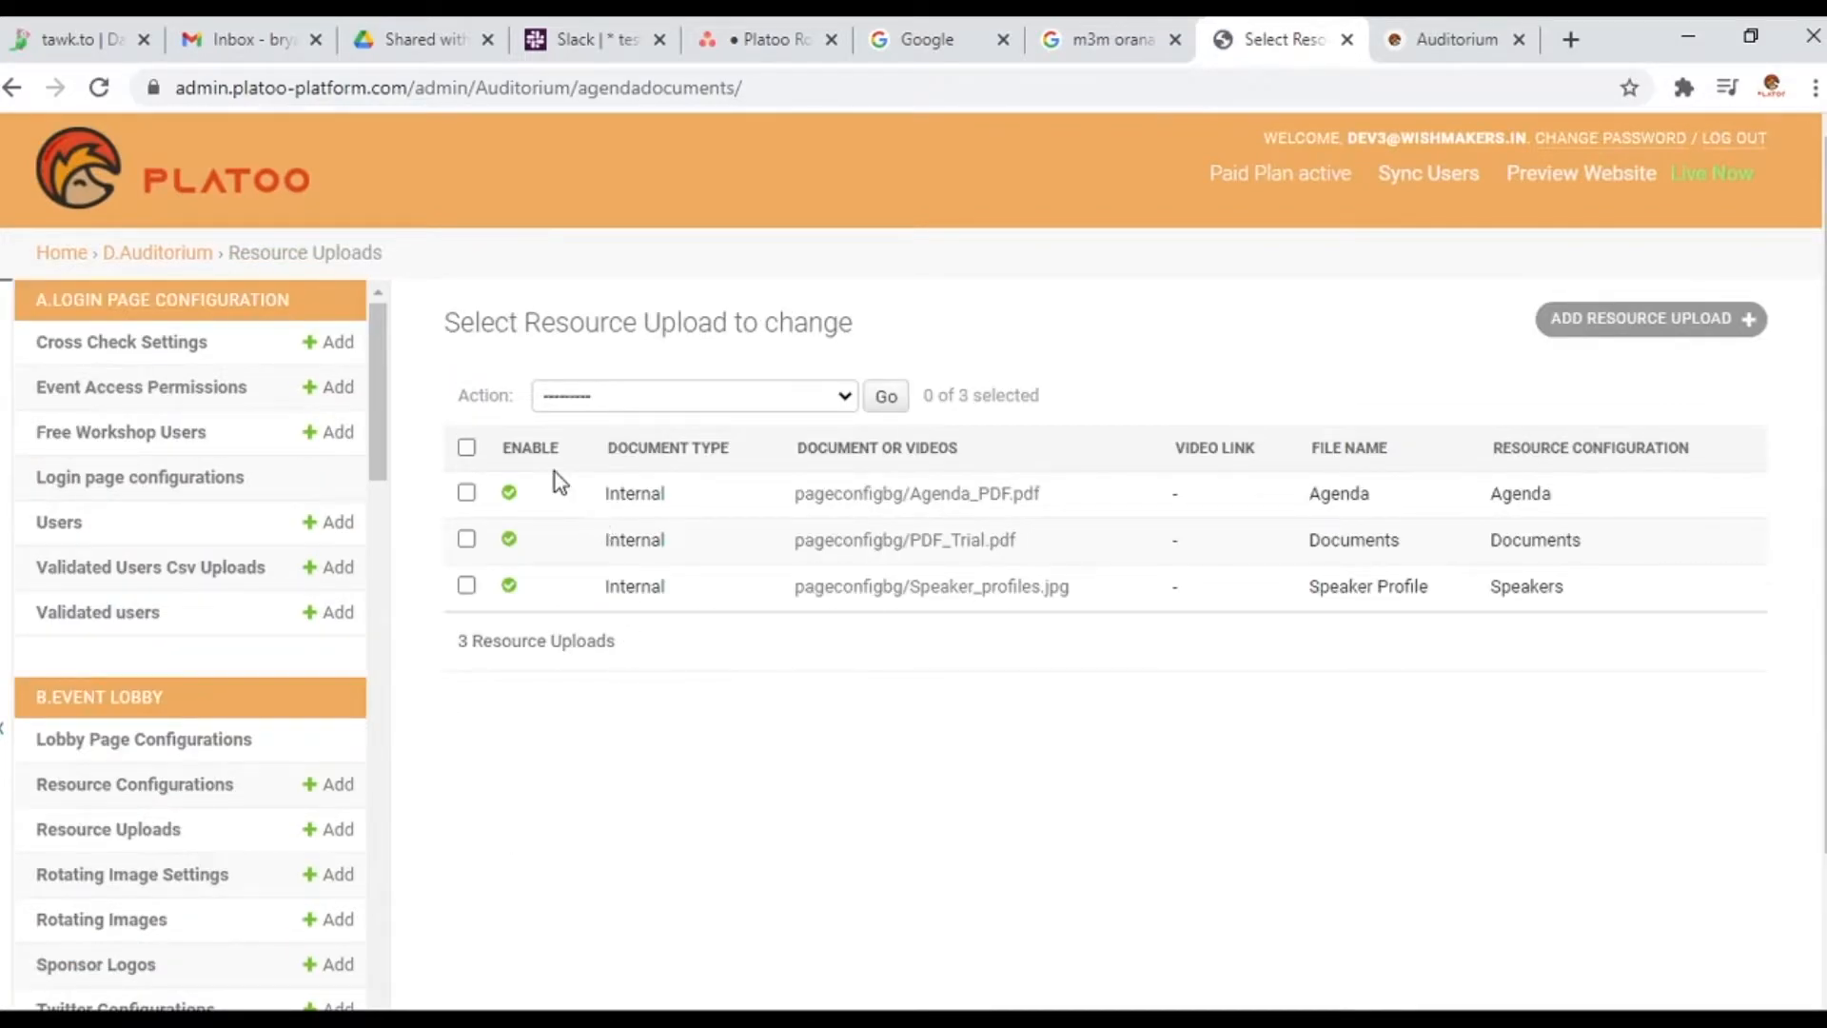
pyautogui.click(515, 505)
pyautogui.moveTo(792, 457); pyautogui.dragTo(1399, 524)
pyautogui.click(1397, 524)
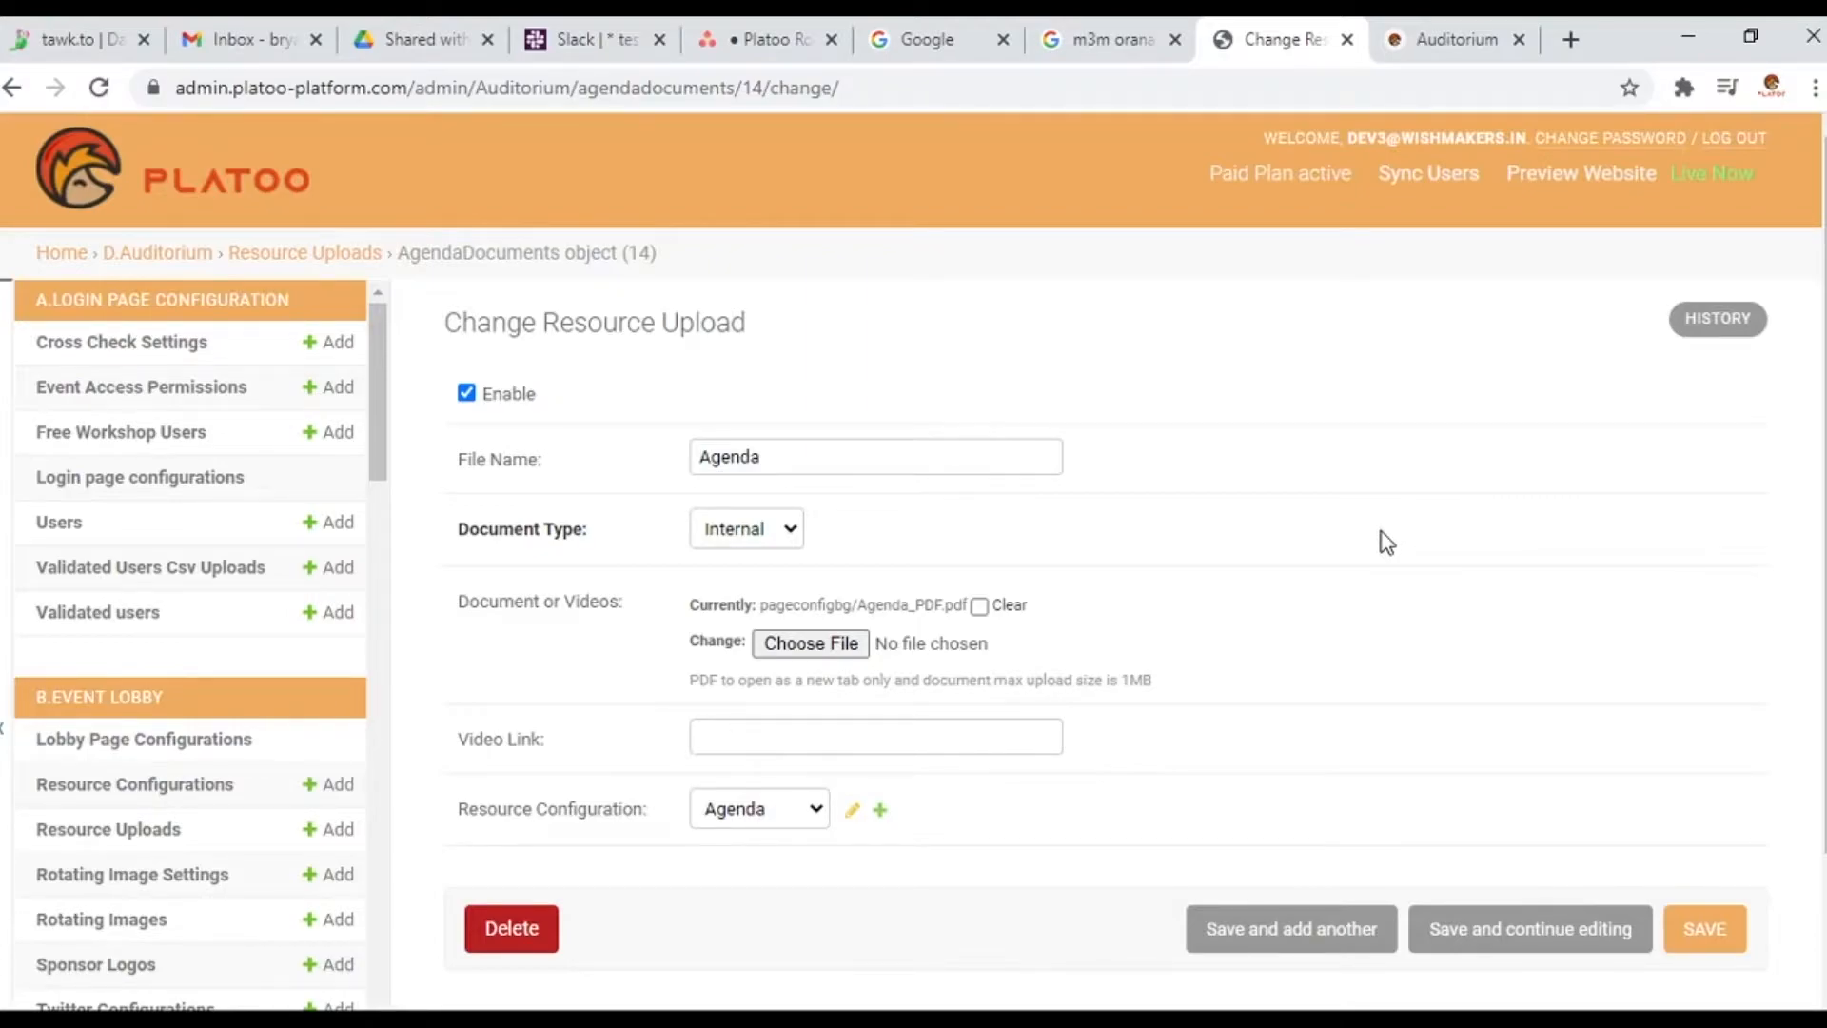
# Review the Agenda upload's document type, video link and resource configuration, and save it with Internal and Agenda selected
pyautogui.click(797, 519)
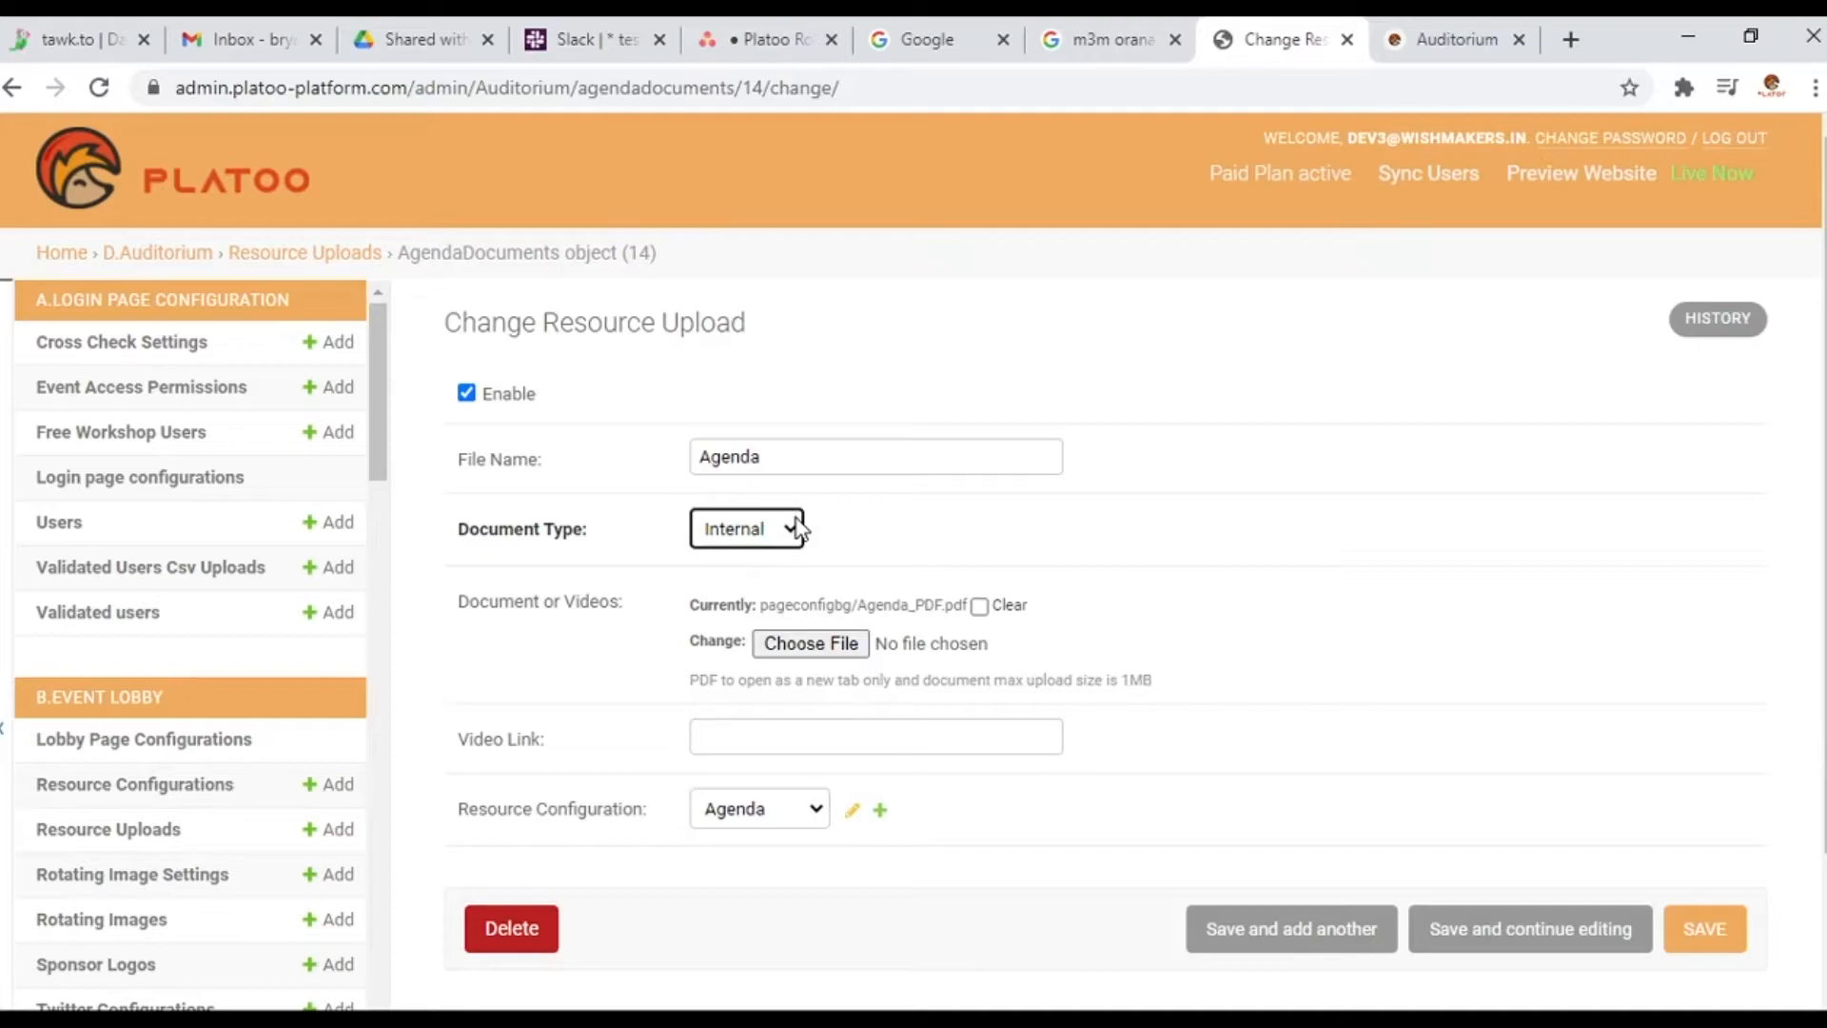
pyautogui.click(750, 749)
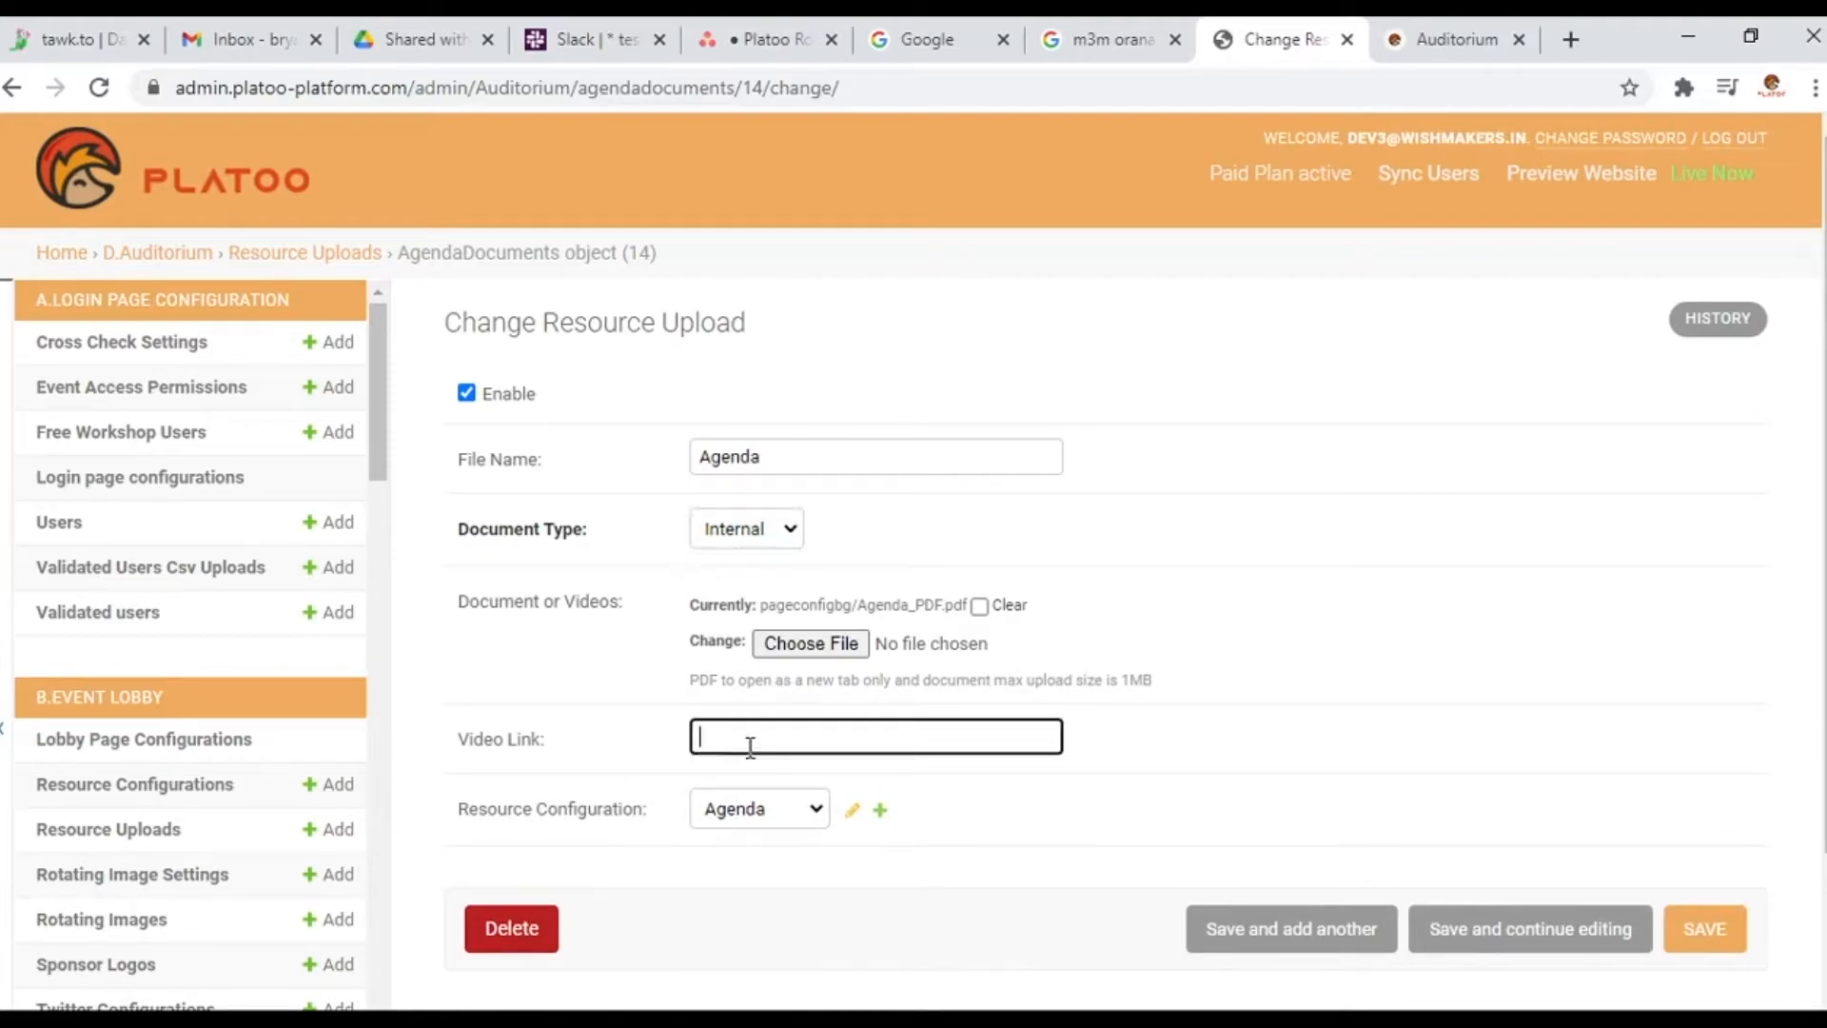
pyautogui.click(1488, 621)
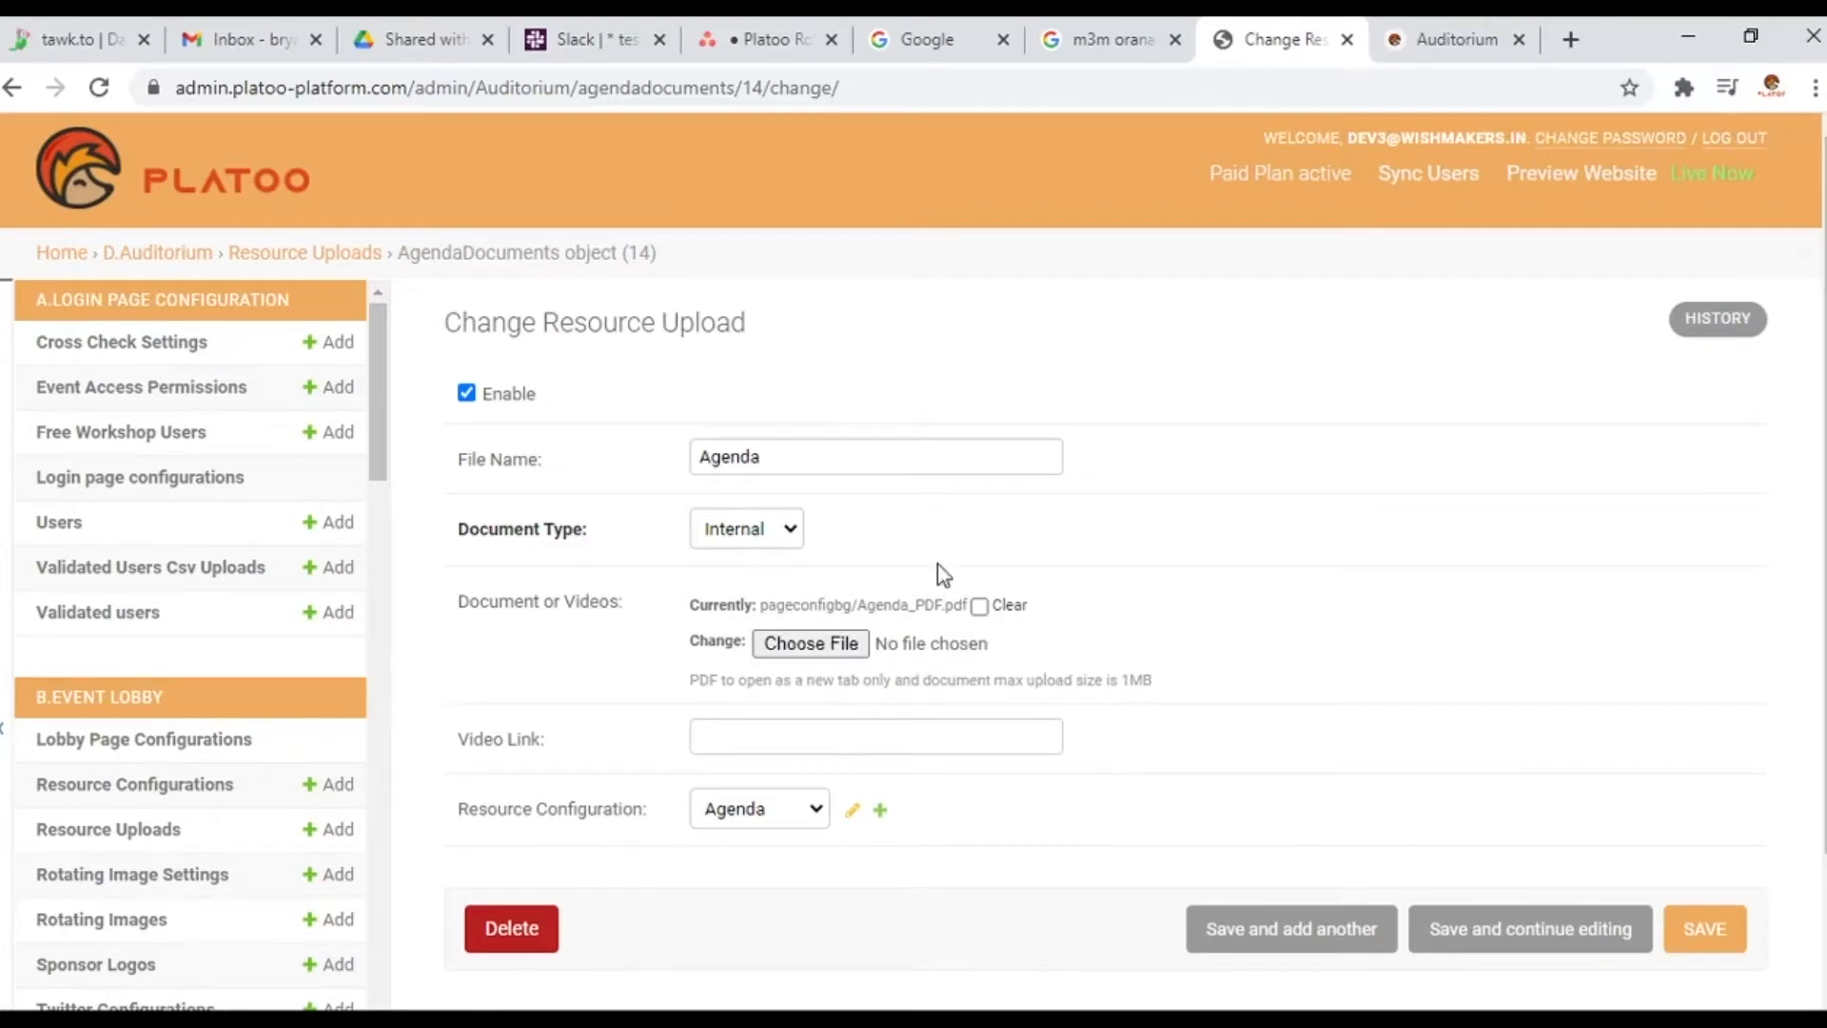
pyautogui.click(820, 815)
pyautogui.click(1719, 929)
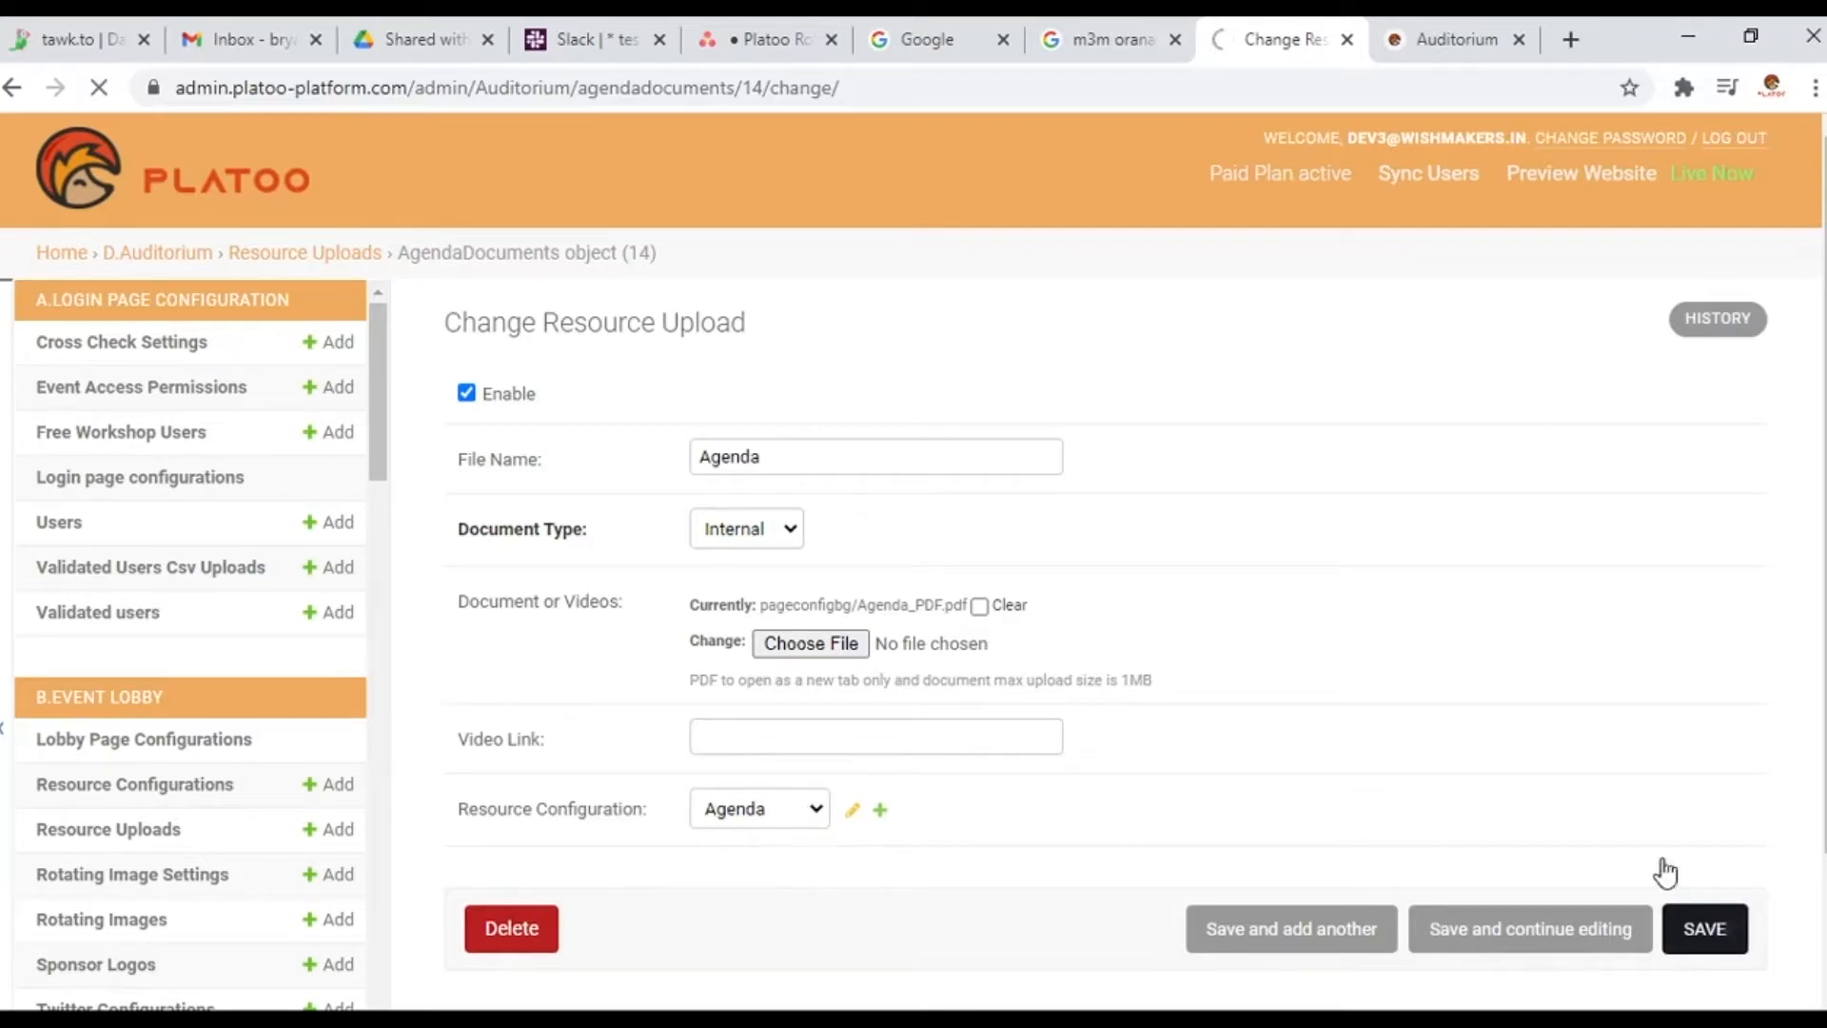
# Switch to the auditorium on the event site, view the Agenda PDF through its hotspot and close it
pyautogui.click(1458, 43)
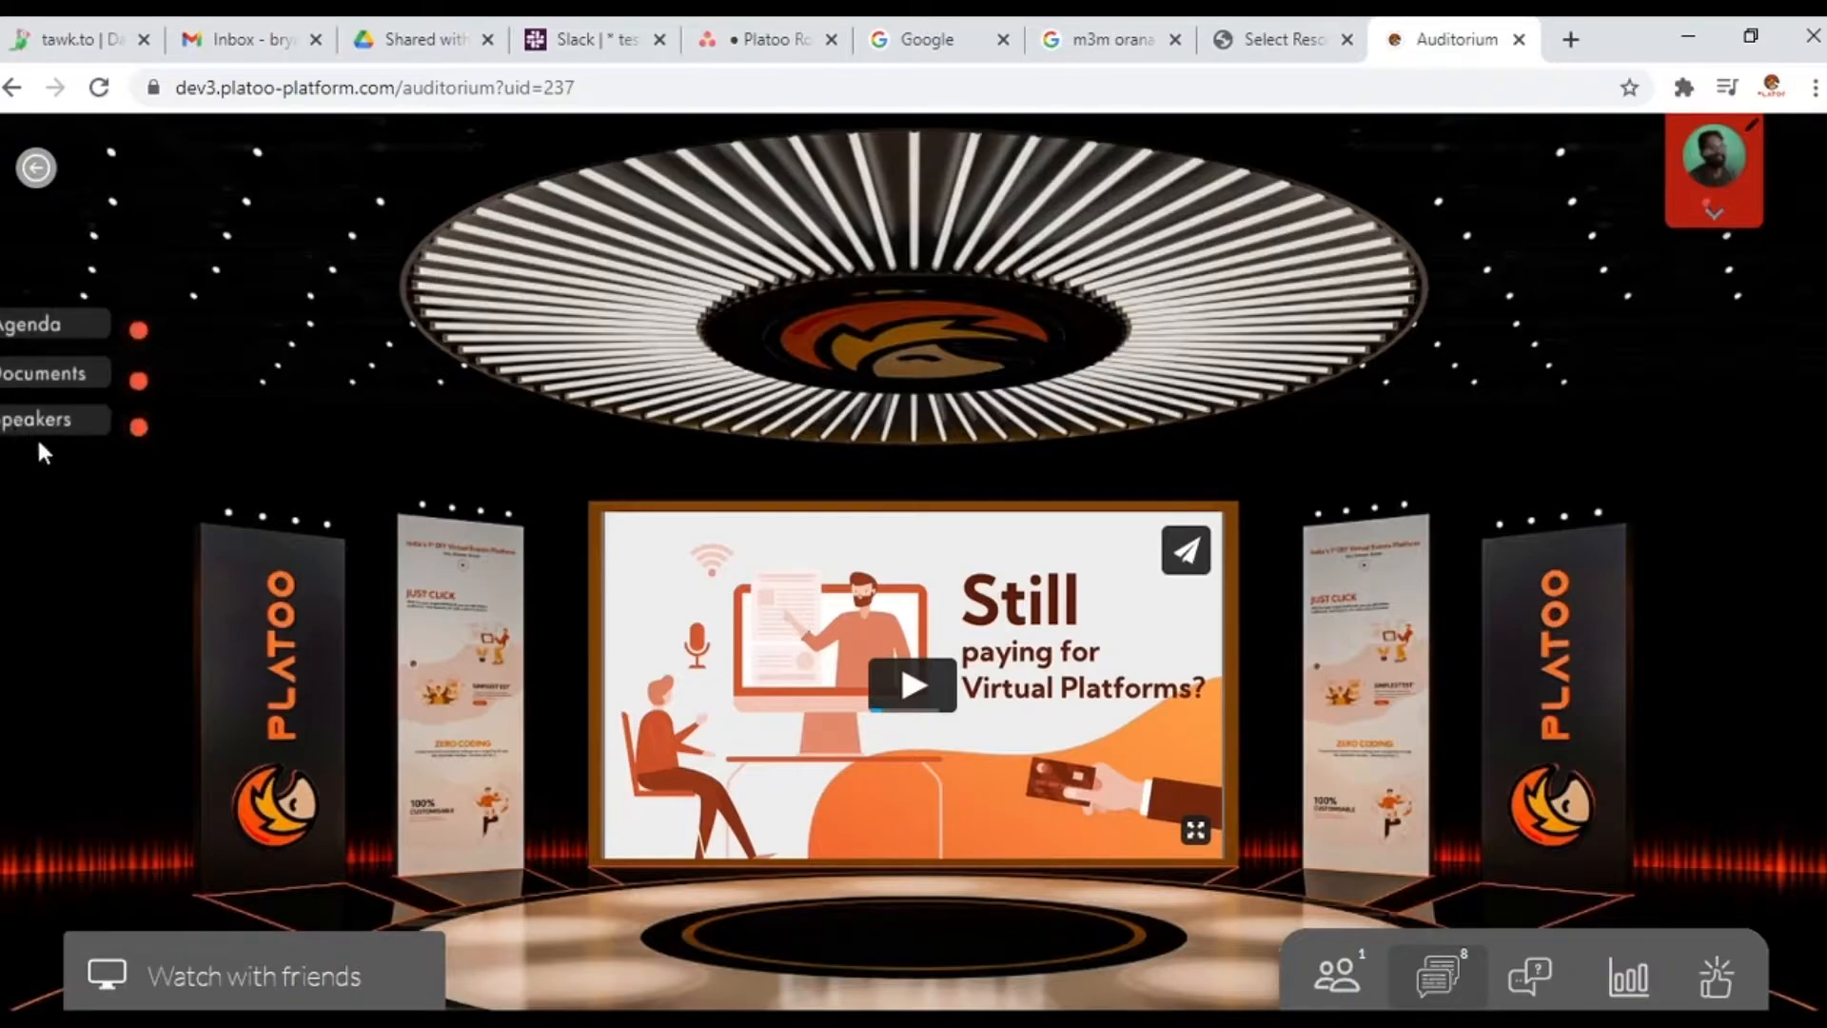
pyautogui.click(139, 334)
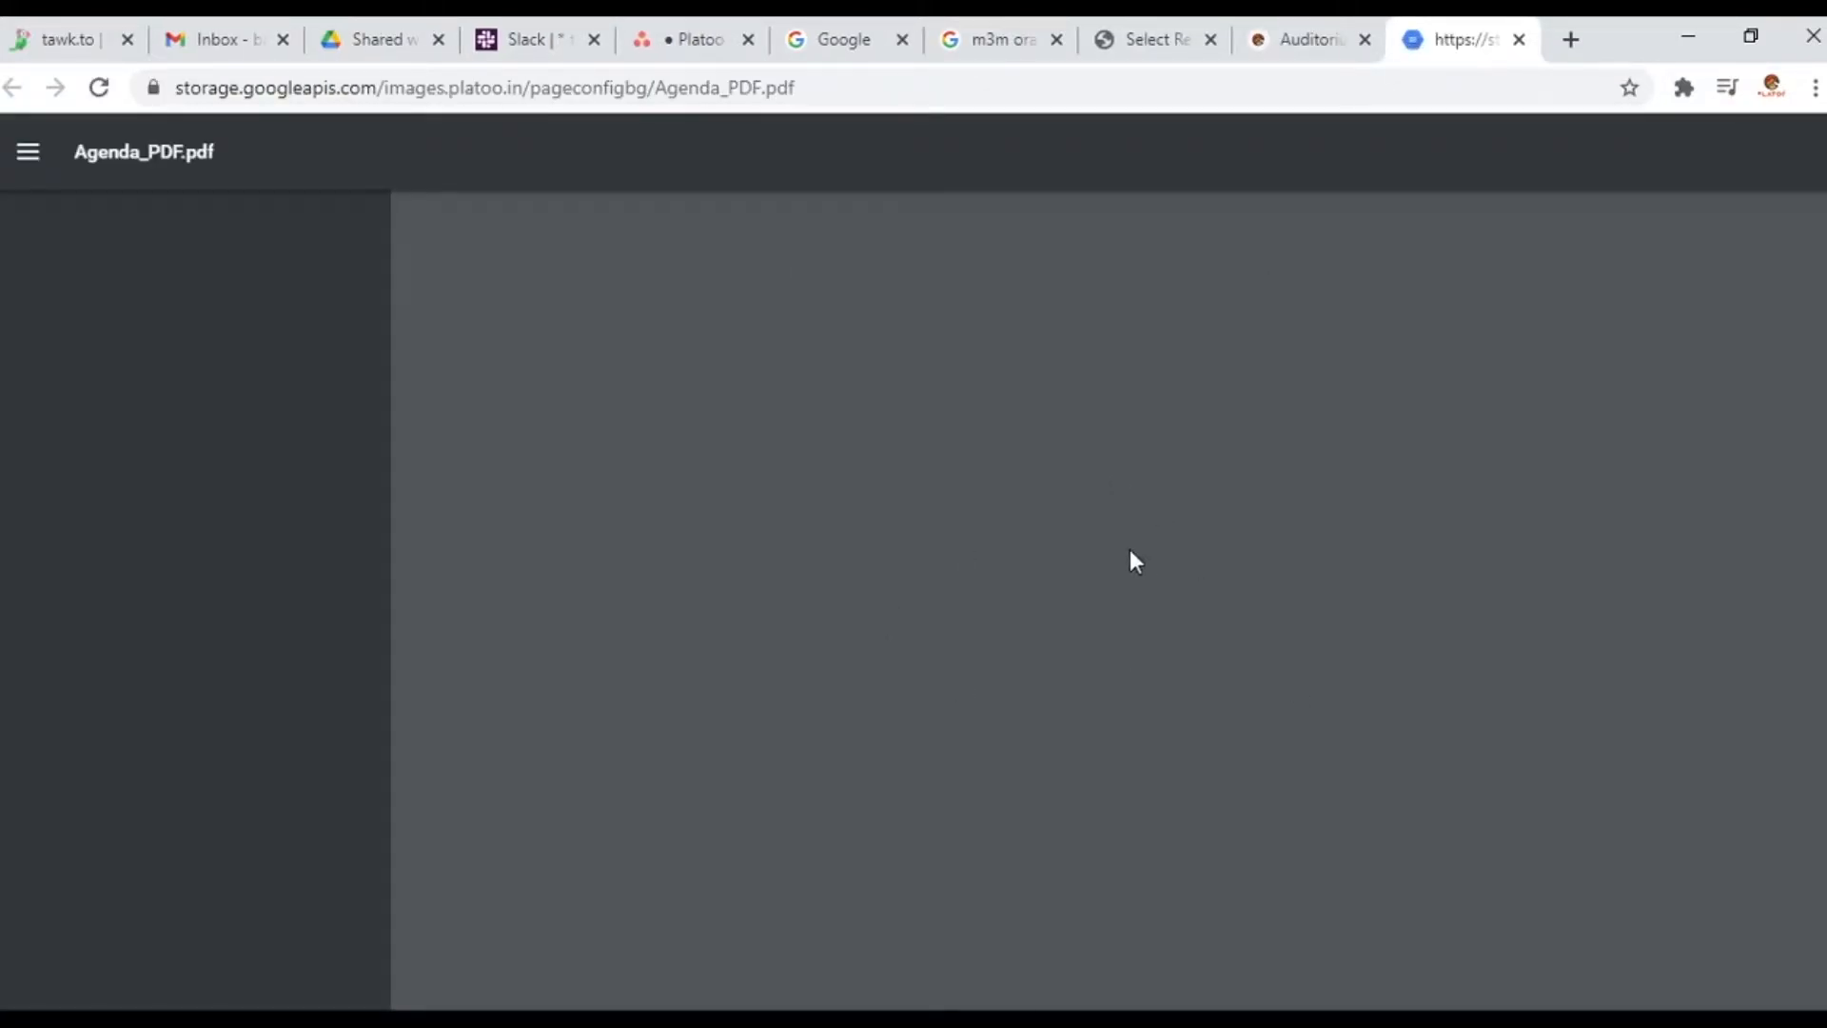
pyautogui.scroll(-20, 1228, 557)
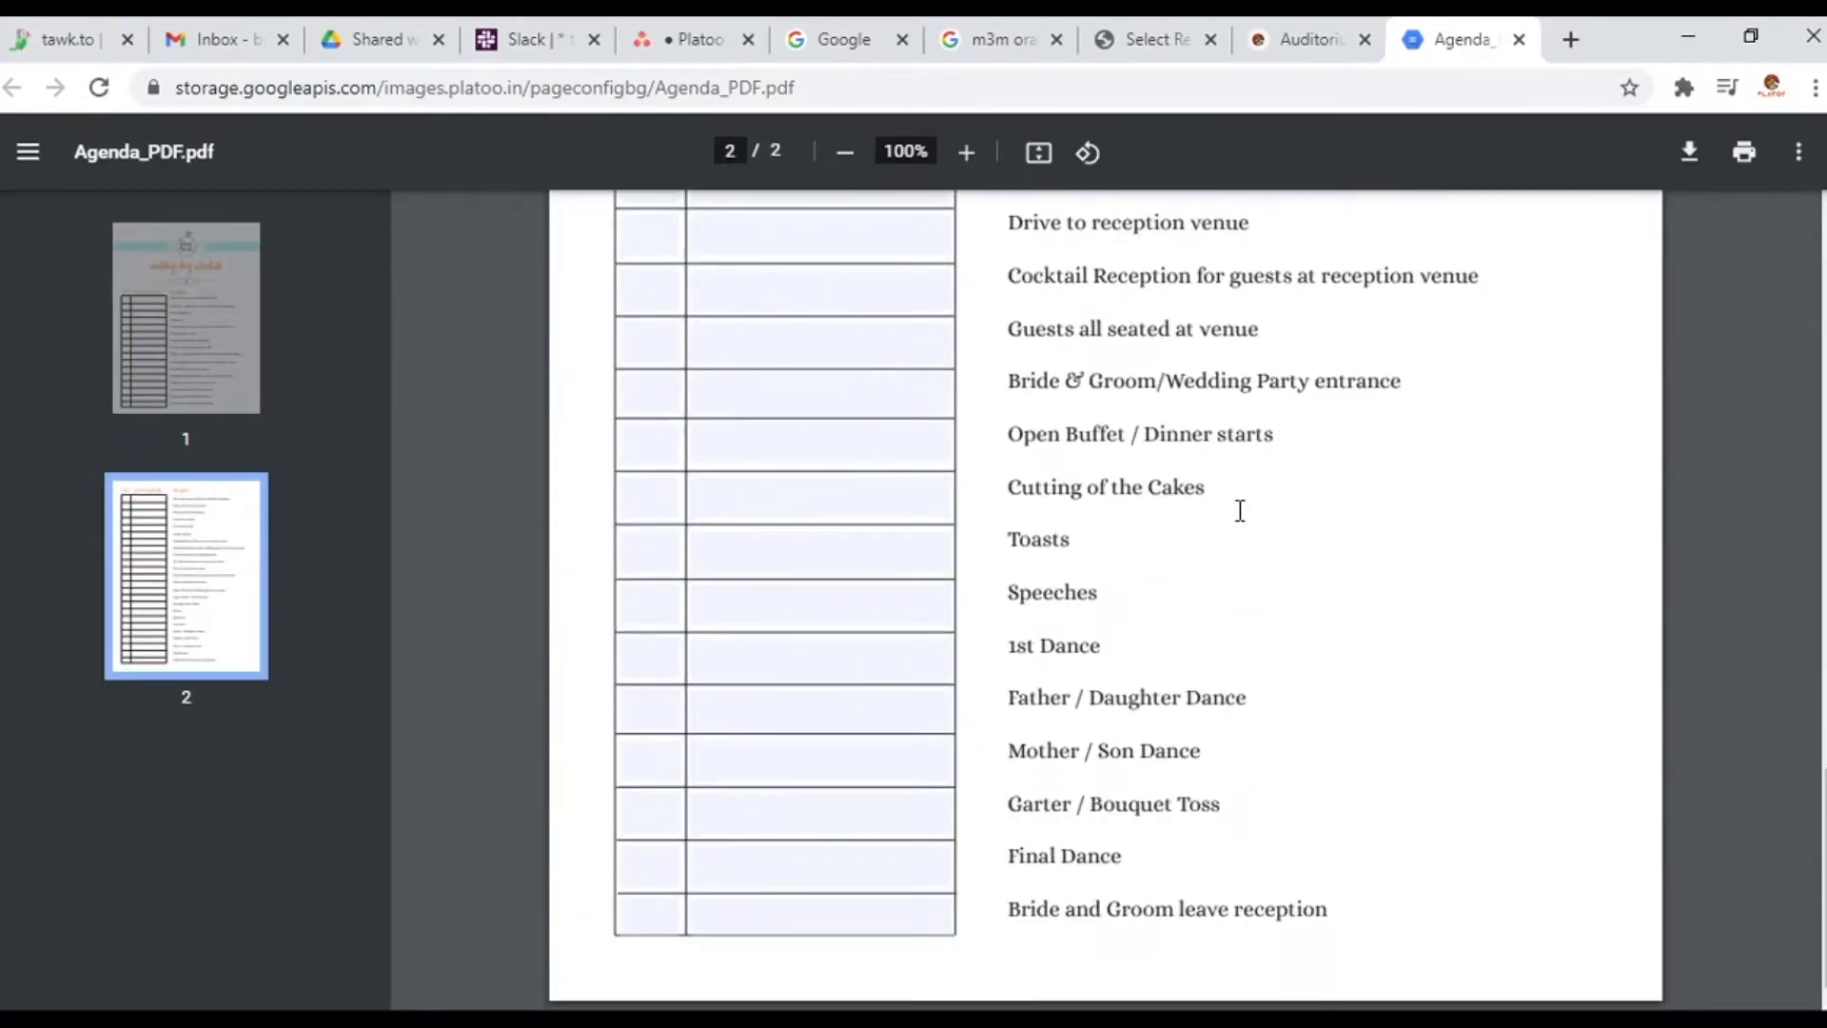
pyautogui.click(1519, 39)
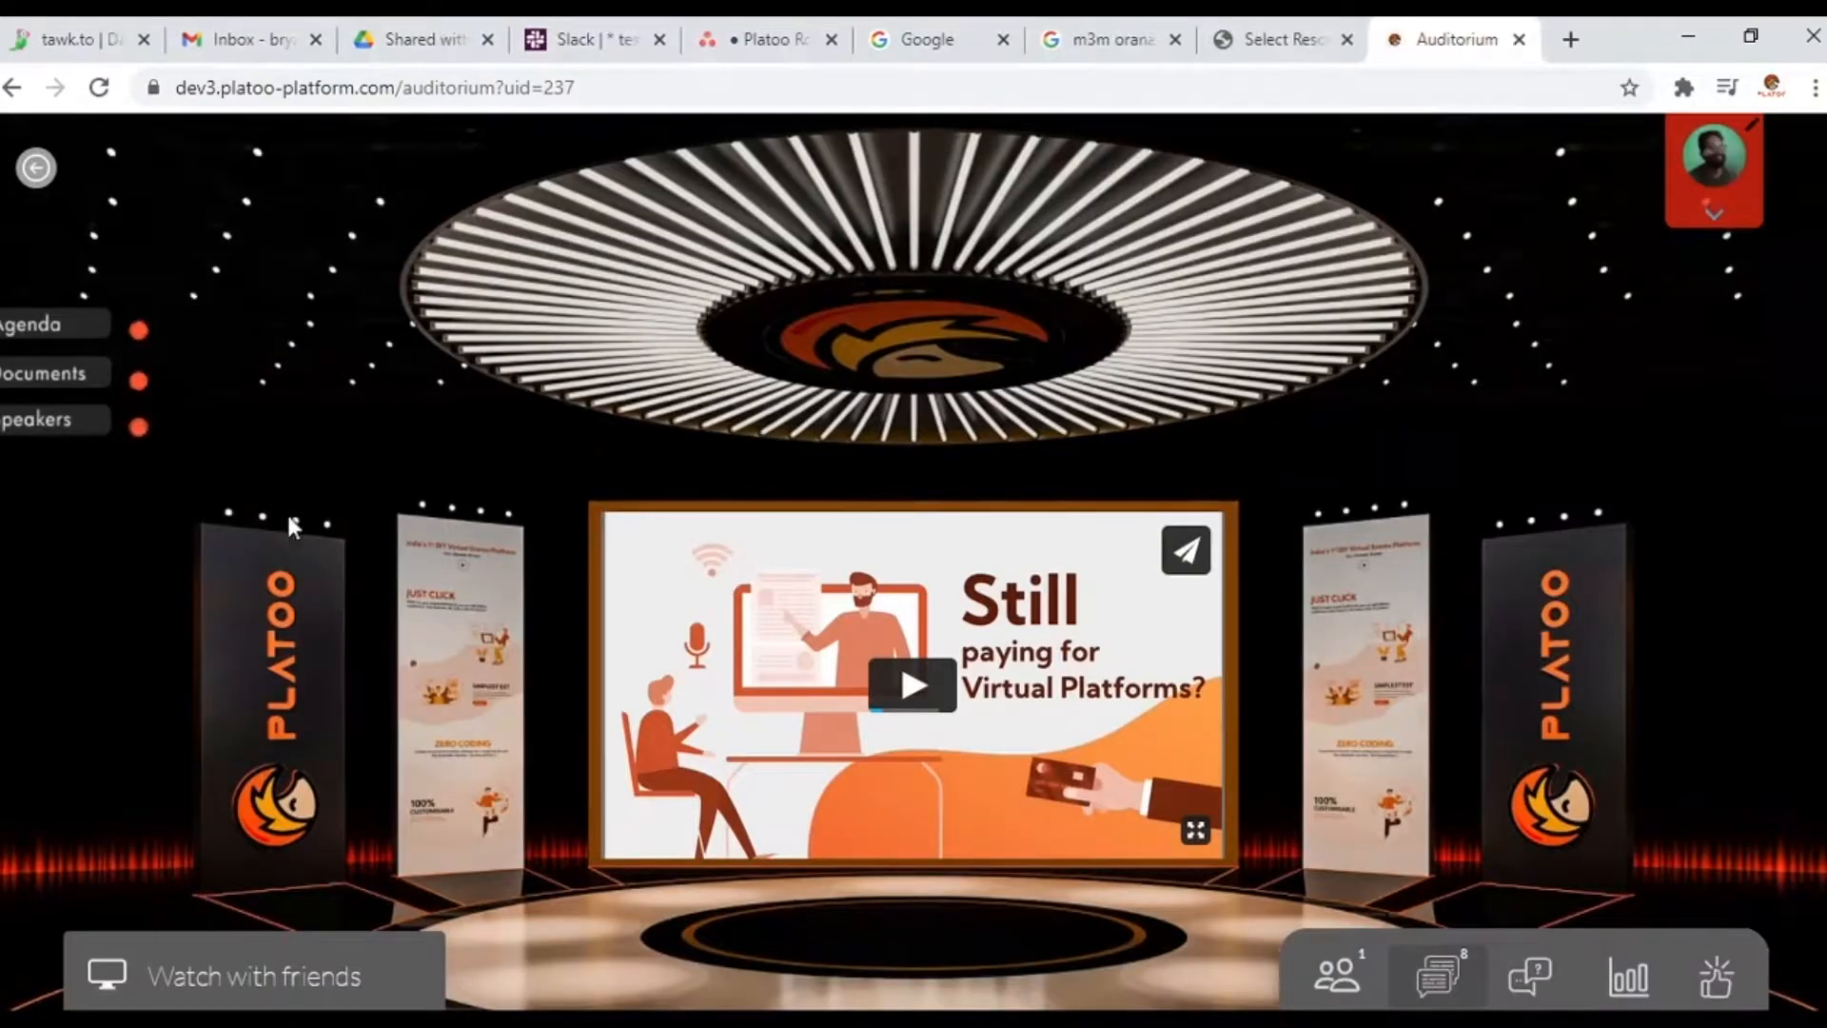
# View the PDF behind the auditorium's Documents hotspot and close it
pyautogui.click(137, 381)
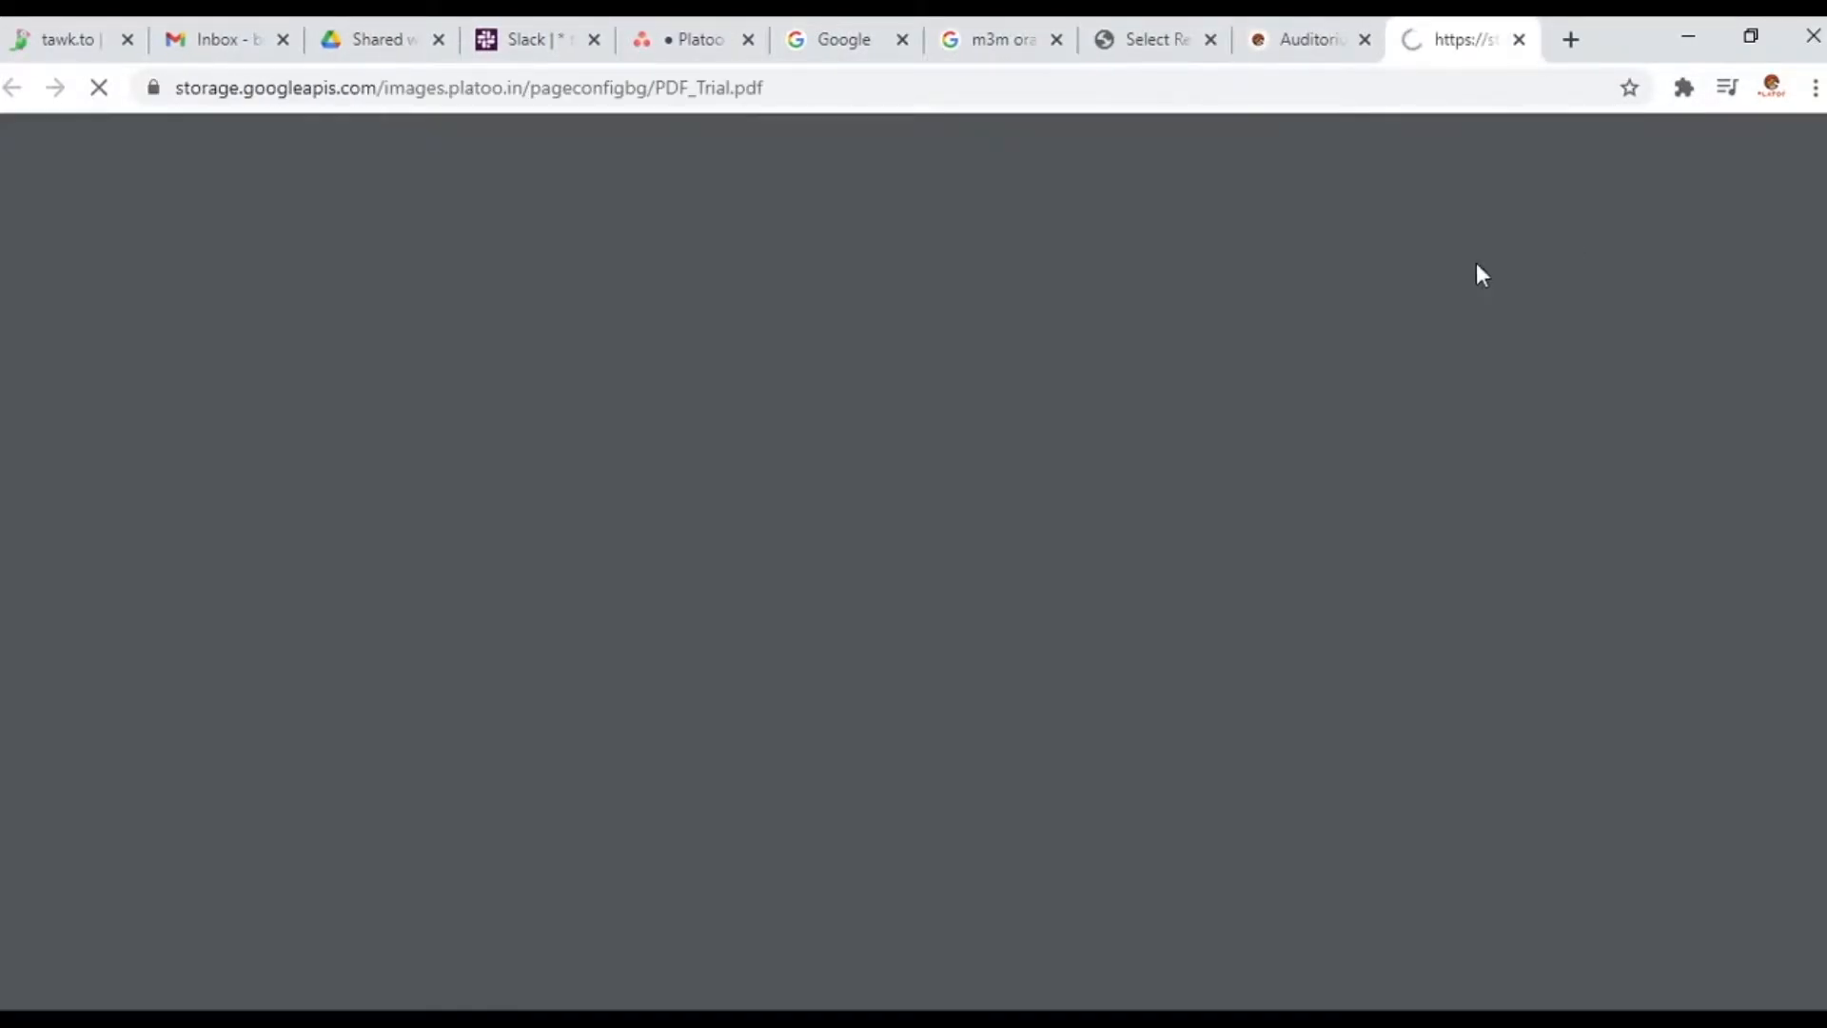
pyautogui.scroll(-15, 930, 477)
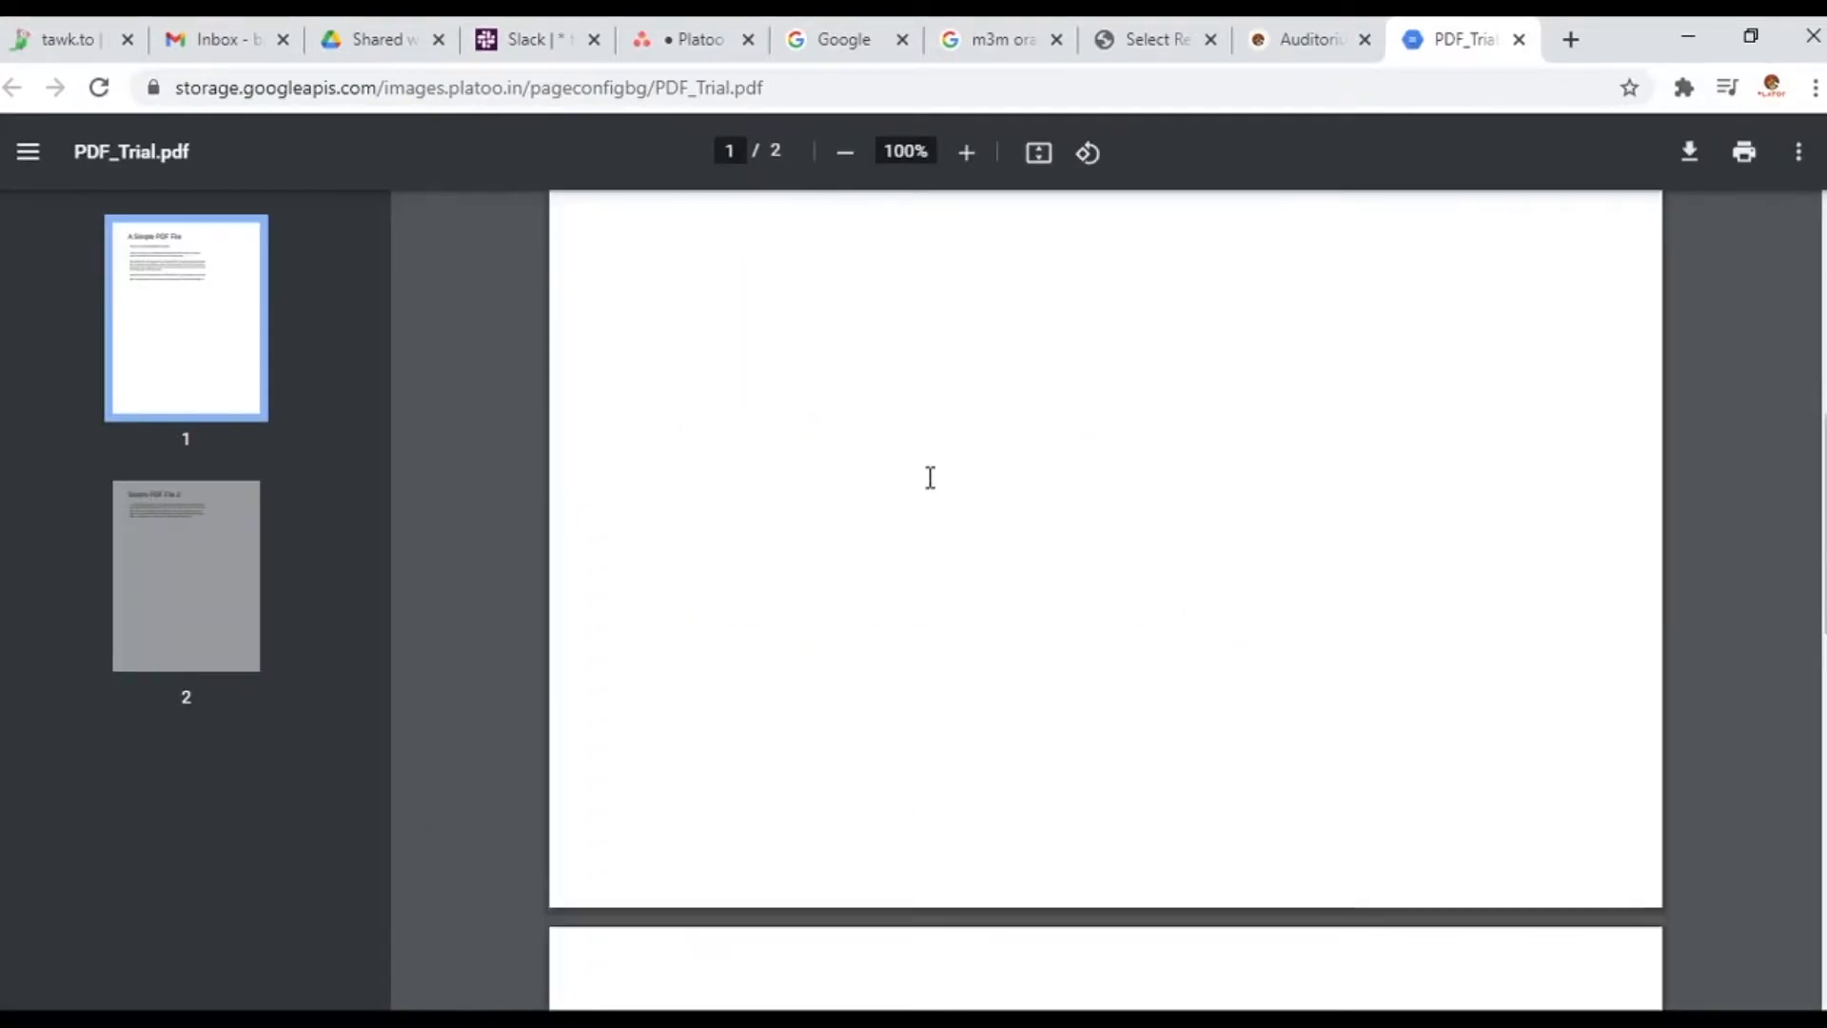
pyautogui.scroll(15, 940, 483)
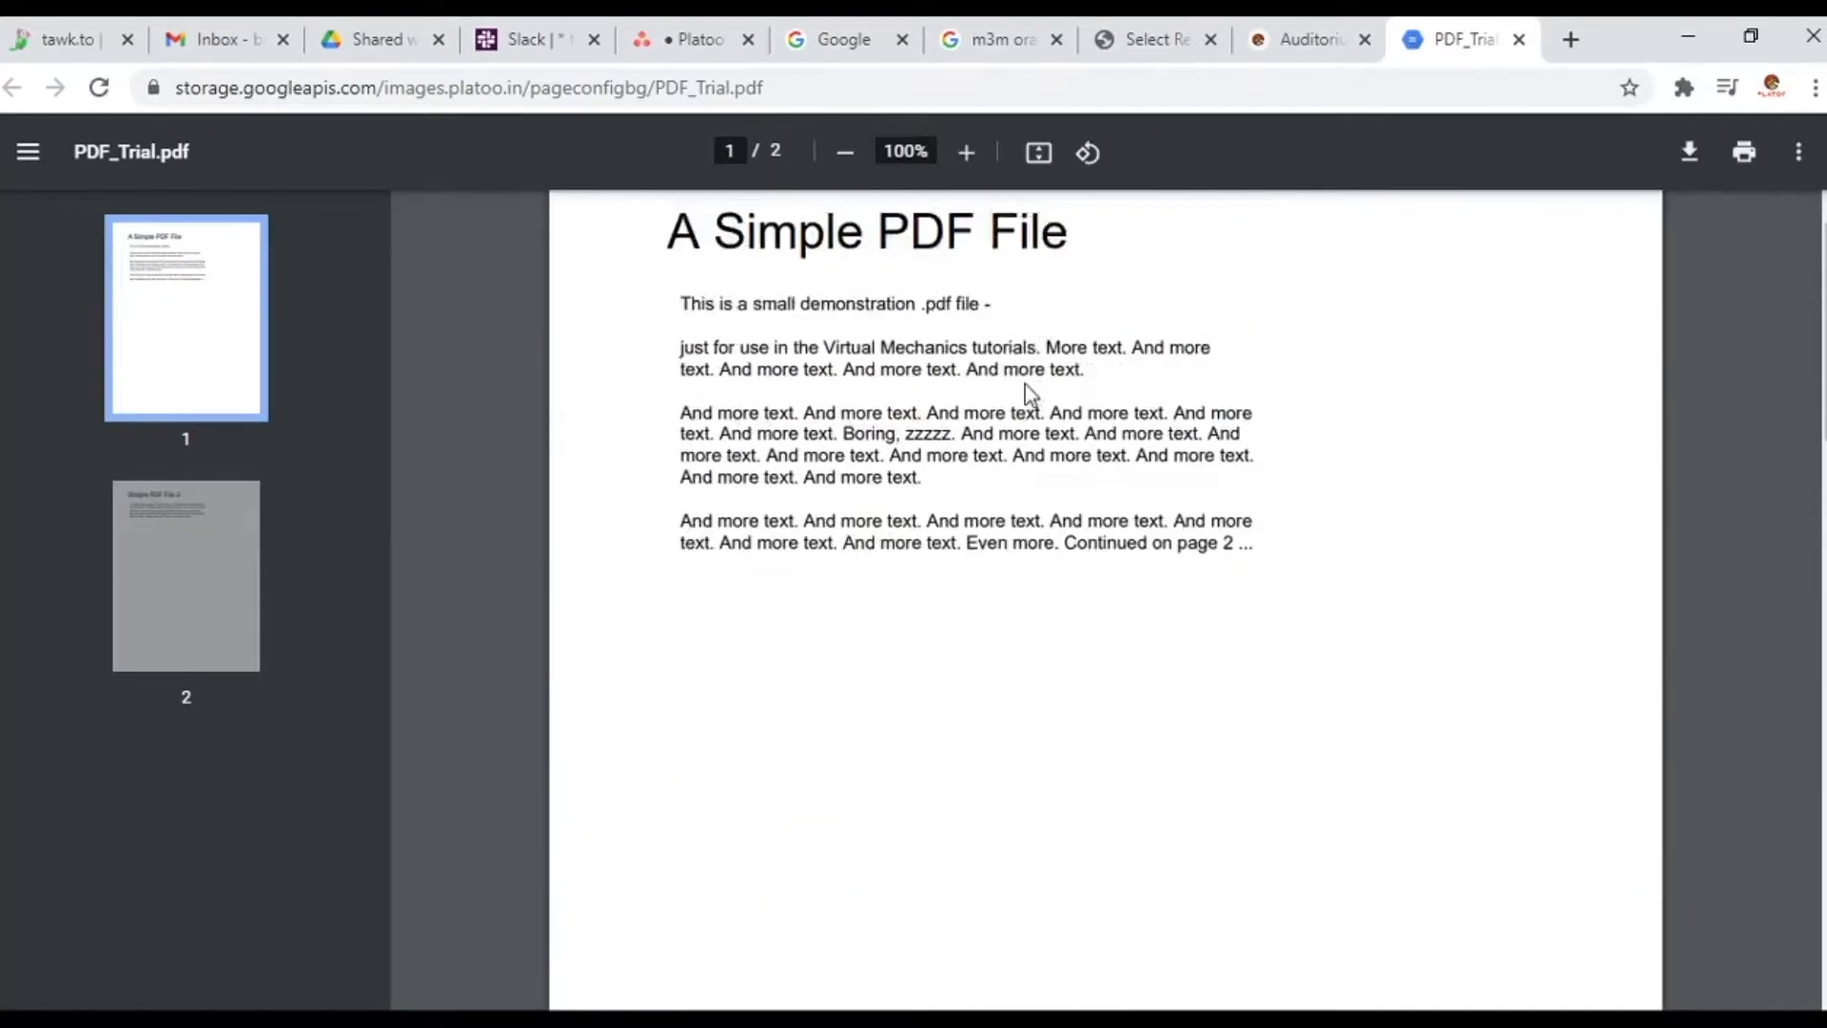
pyautogui.click(1520, 40)
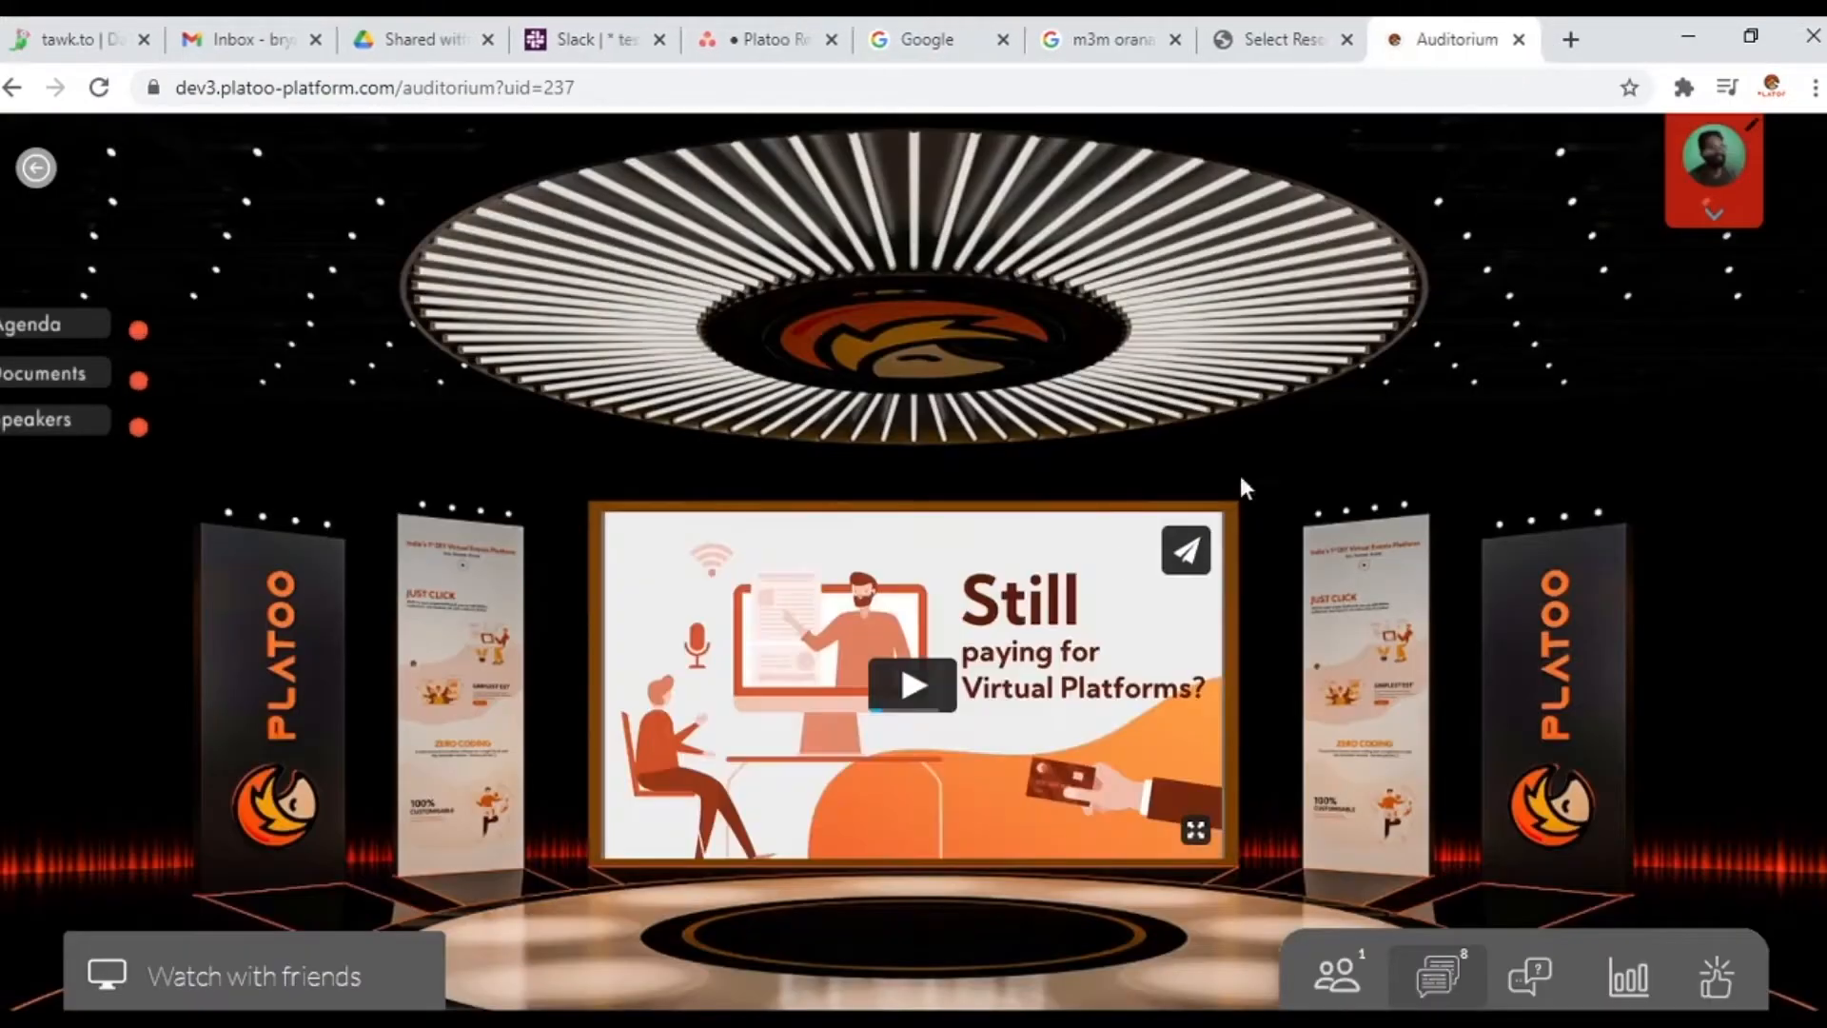
# View the speaker profiles through the auditorium's Speakers hotspot, close them and return to the event lobby
pyautogui.click(136, 428)
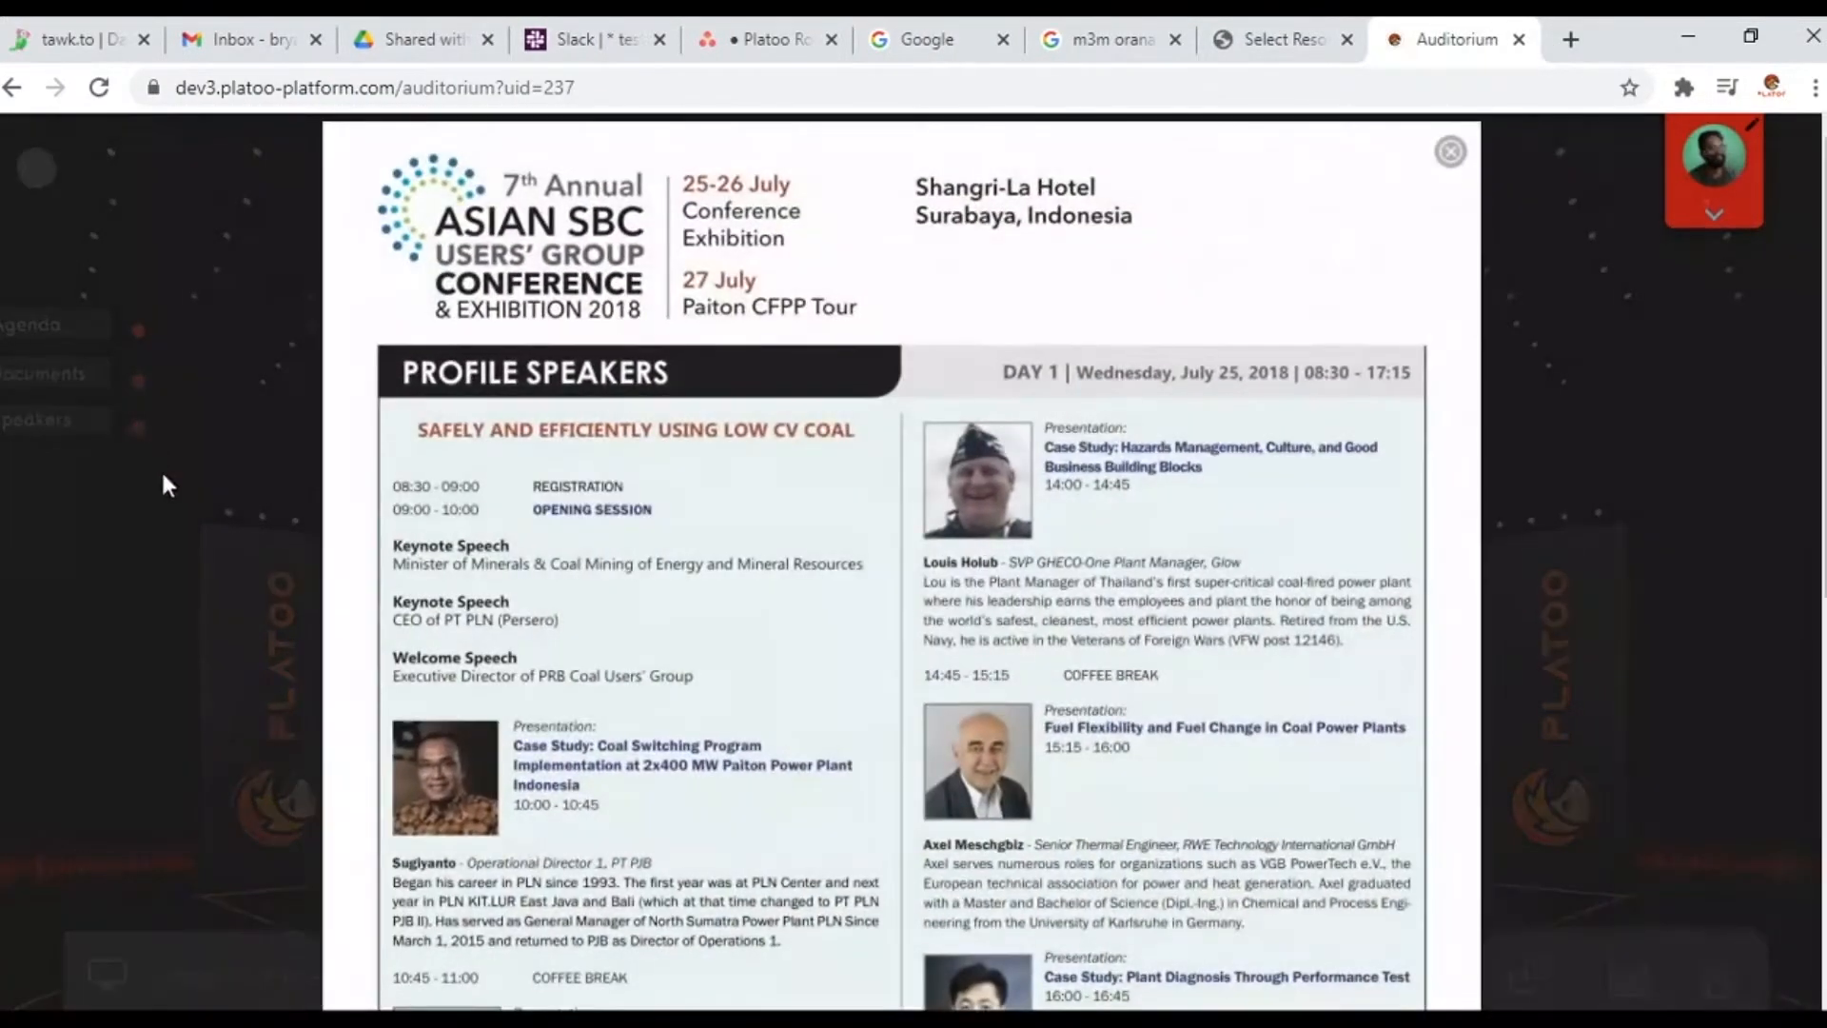
pyautogui.scroll(-10, 959, 490)
pyautogui.scroll(10, 960, 490)
pyautogui.click(1451, 154)
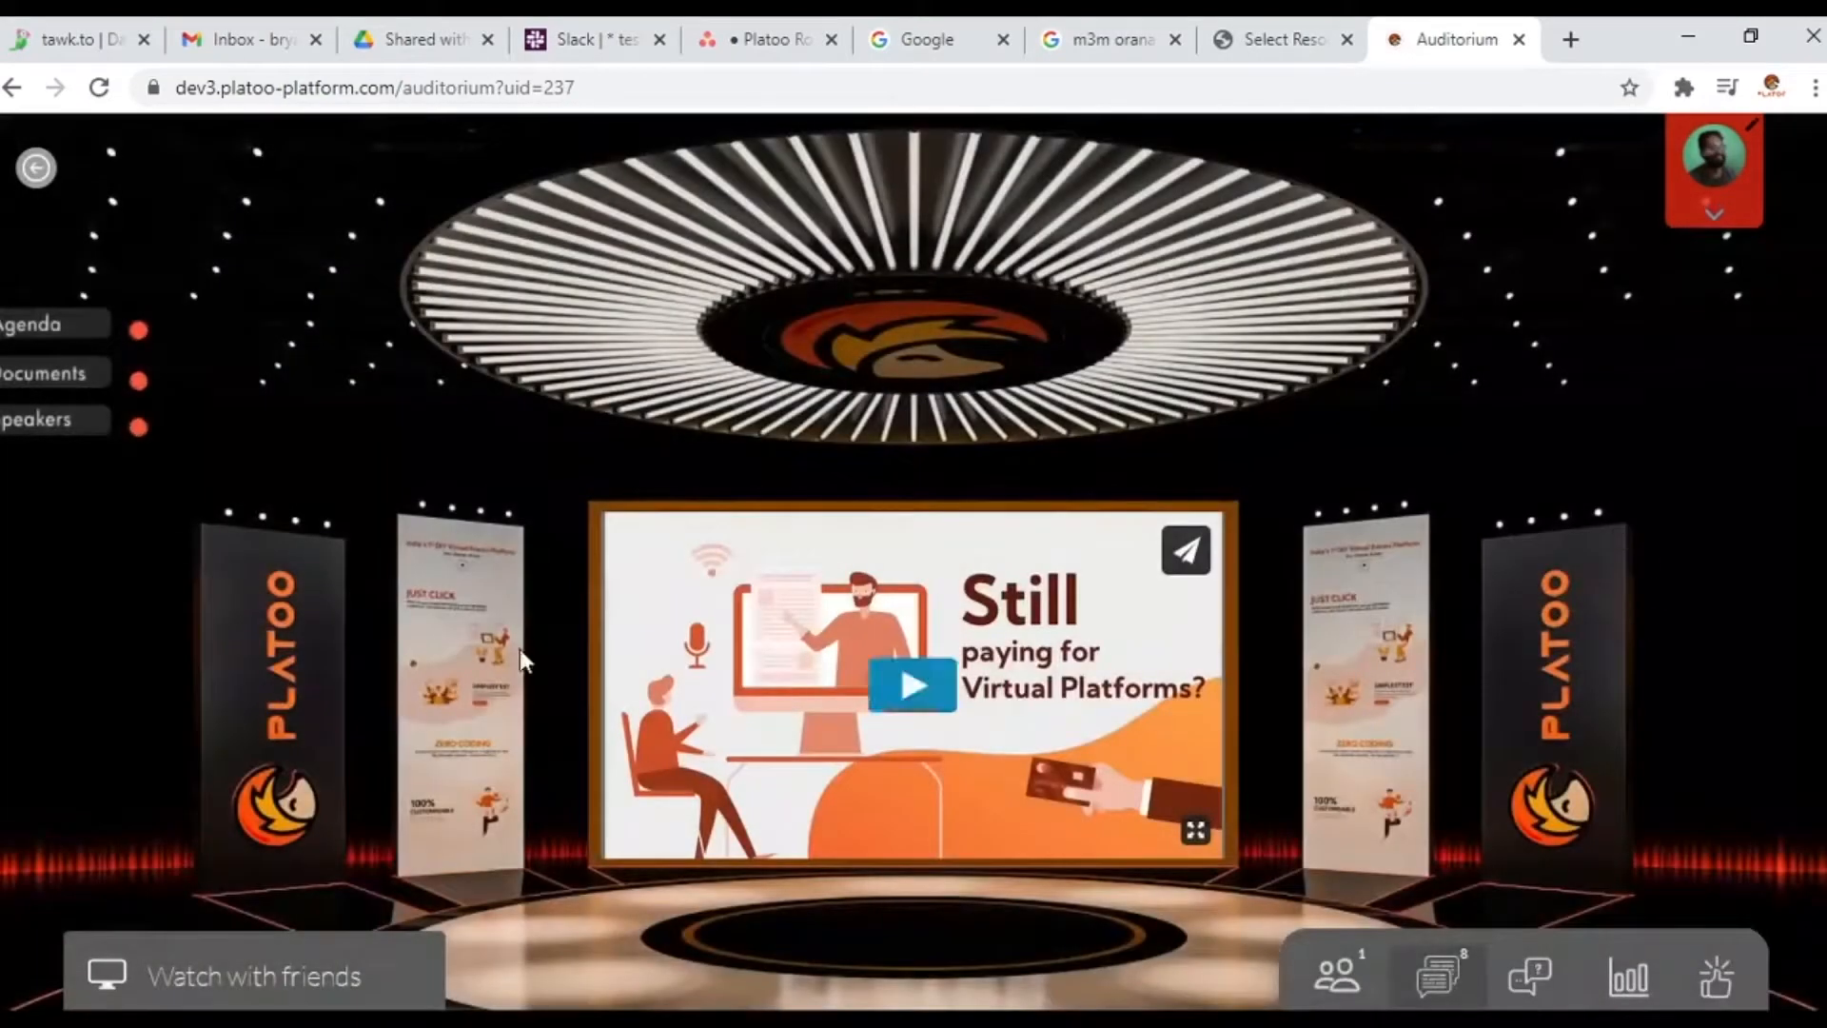
pyautogui.click(25, 170)
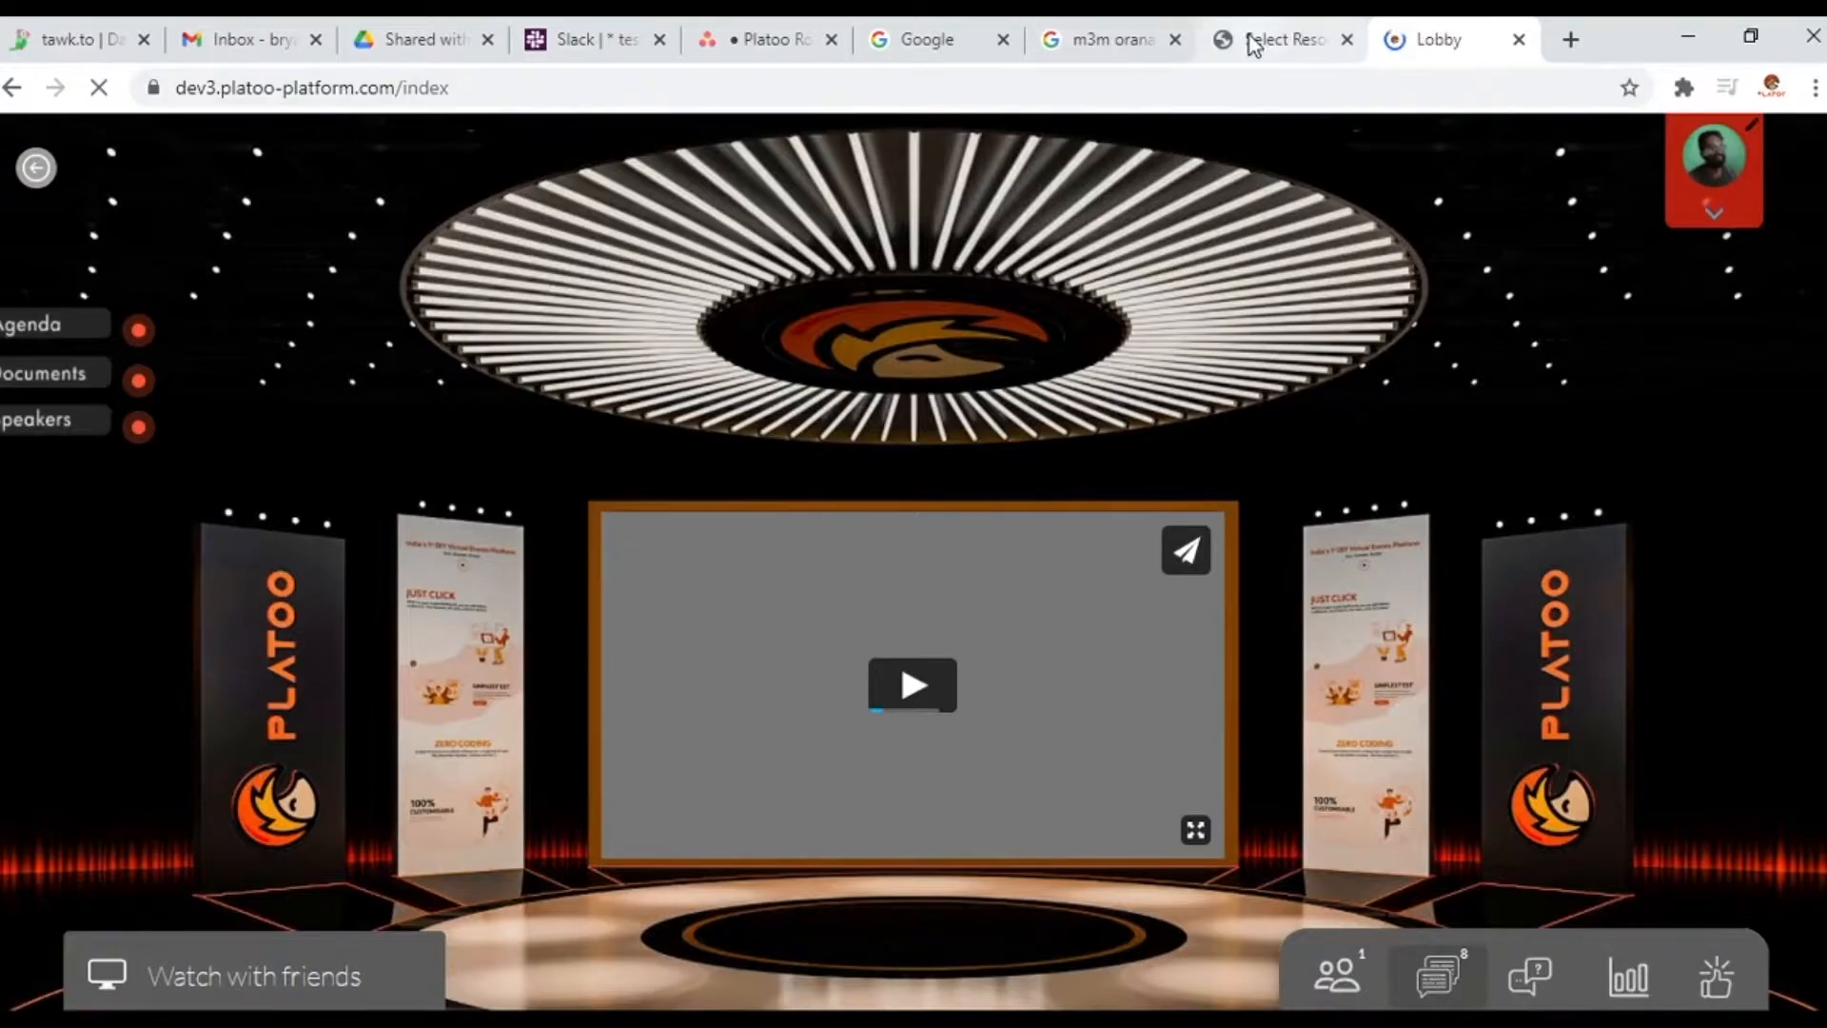
# Back in the admin, start adding a rotating image setting for the auditorium with Enable checked
pyautogui.hotkey('ctrl', 'shift', 'Tab')
pyautogui.scroll(-10, 181, 723)
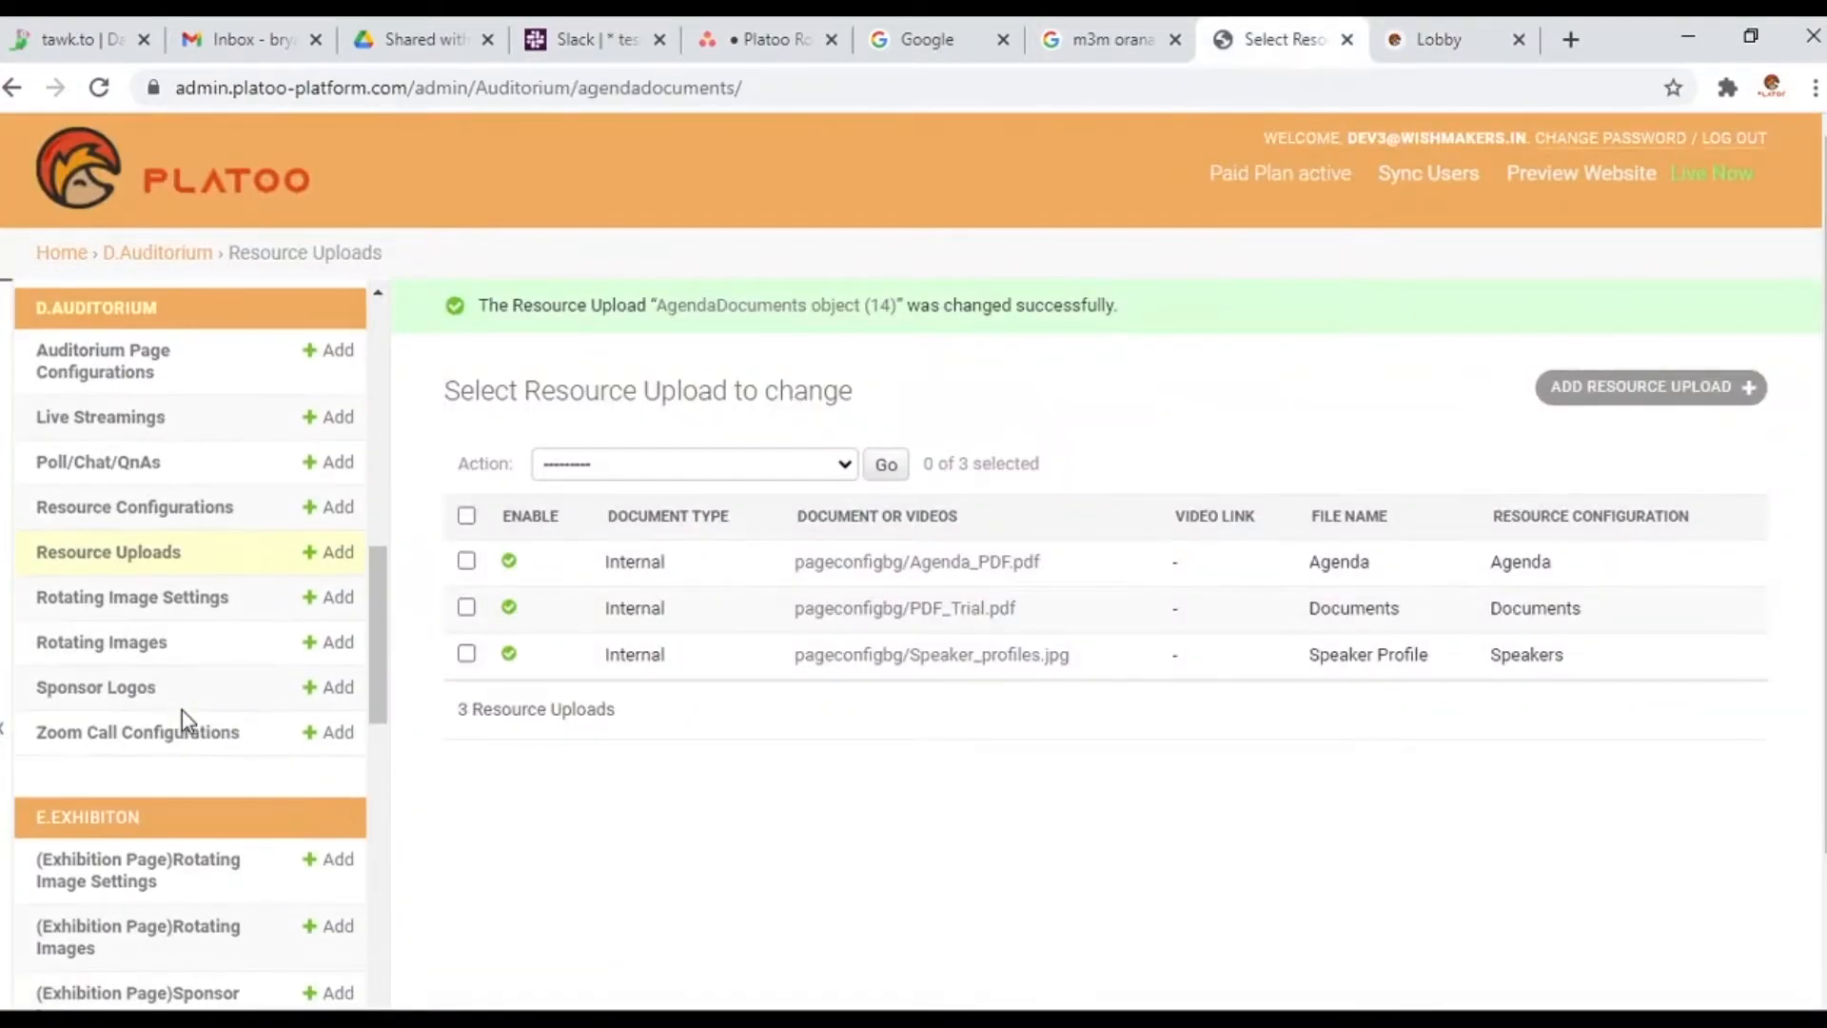
pyautogui.click(201, 617)
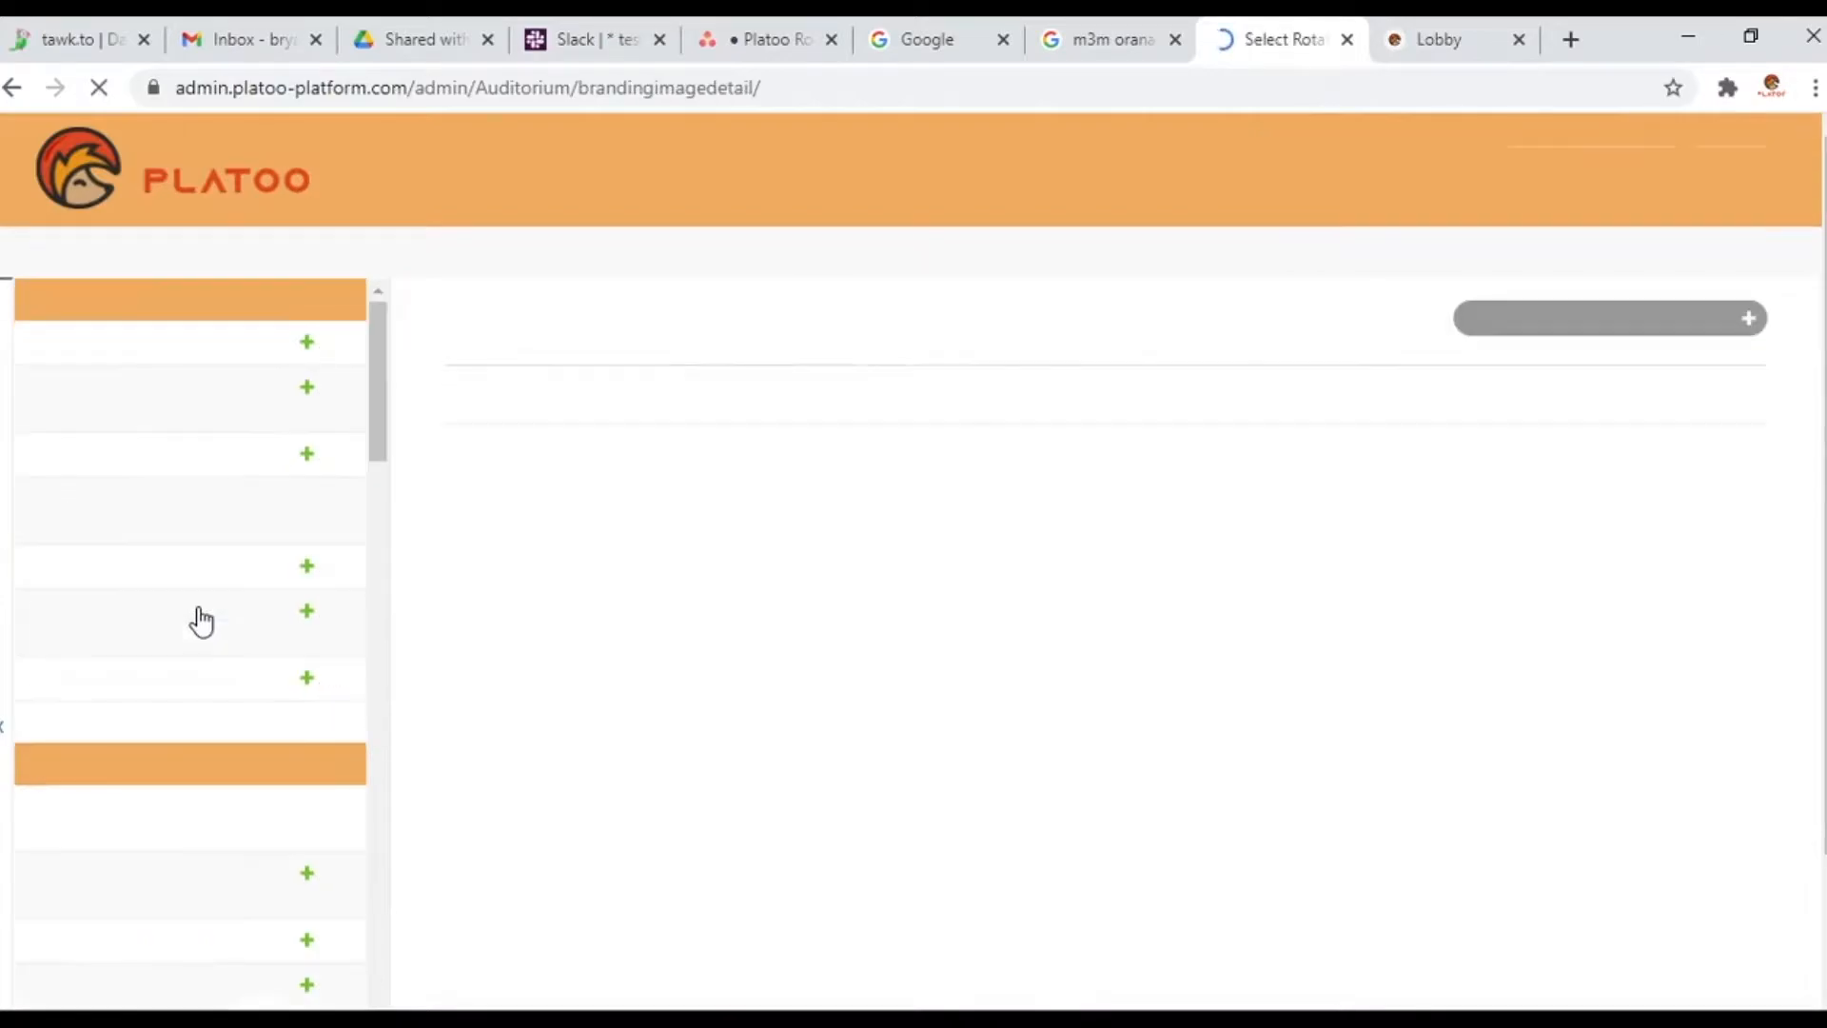
pyautogui.click(1587, 333)
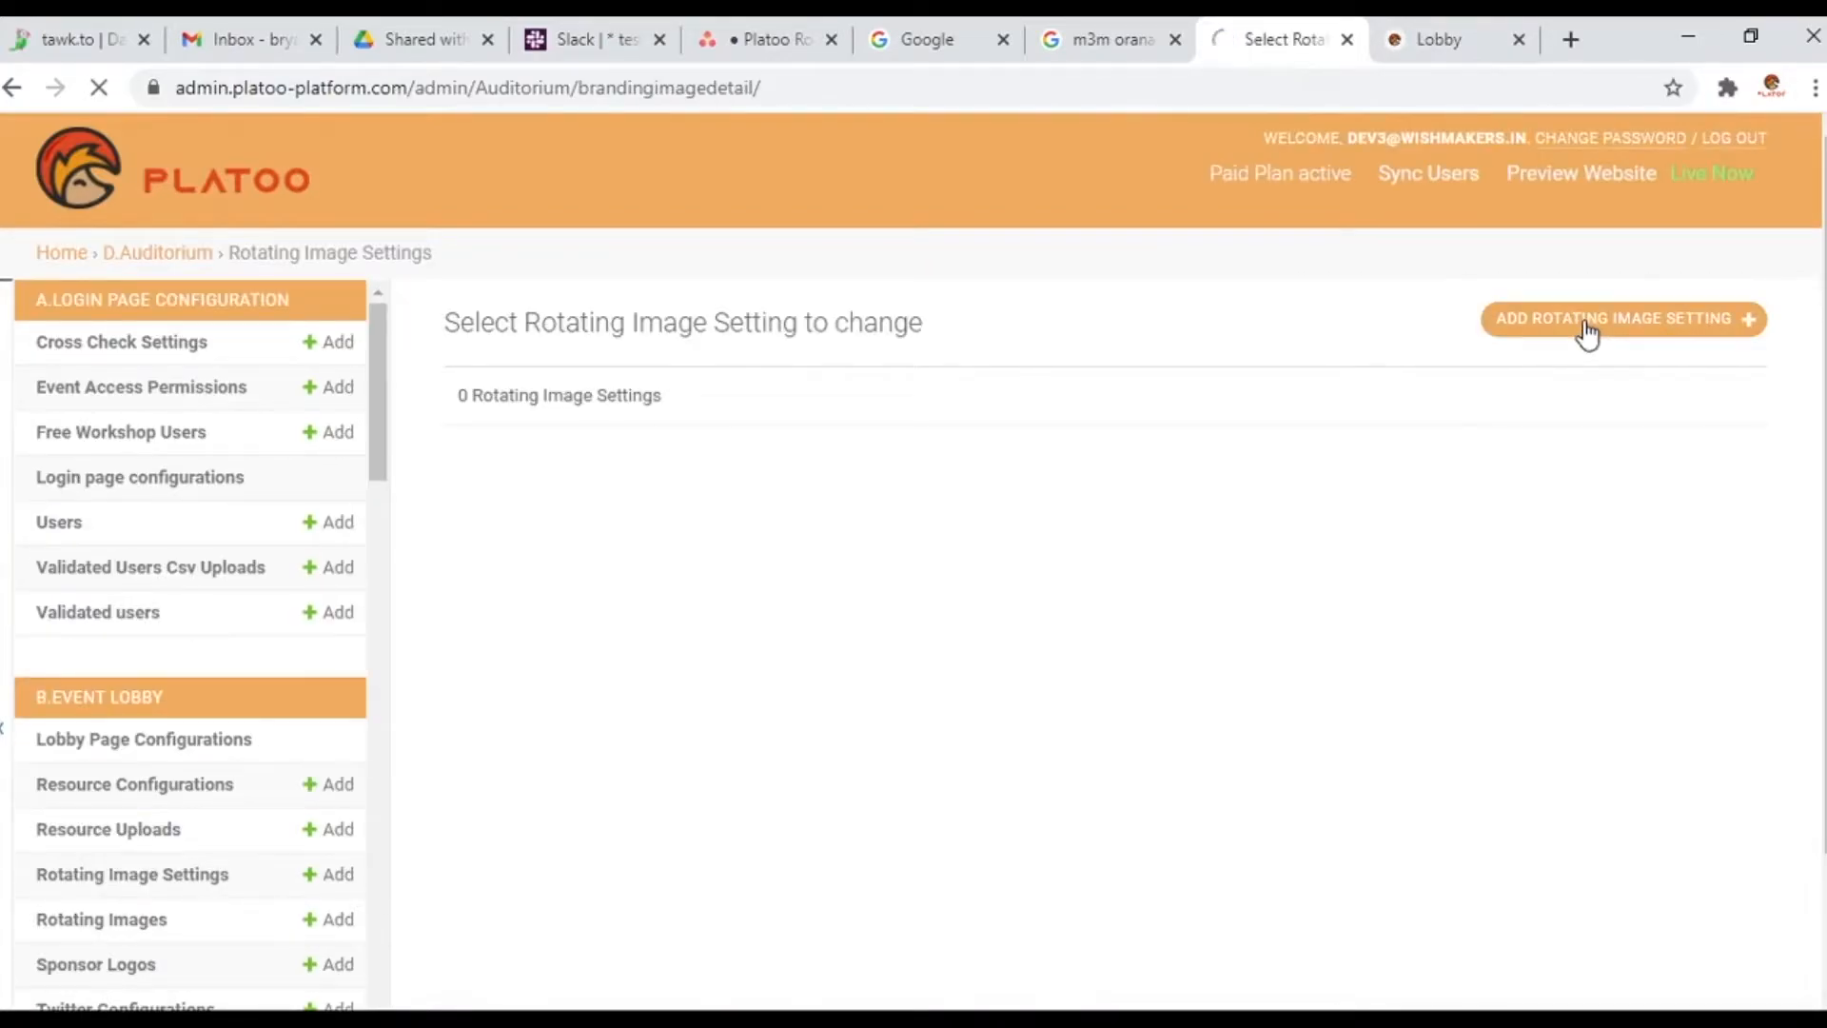
pyautogui.click(516, 393)
# Enter "Auditorium rotating image" as both the name and the title text of the new rotating image setting
pyautogui.click(856, 480)
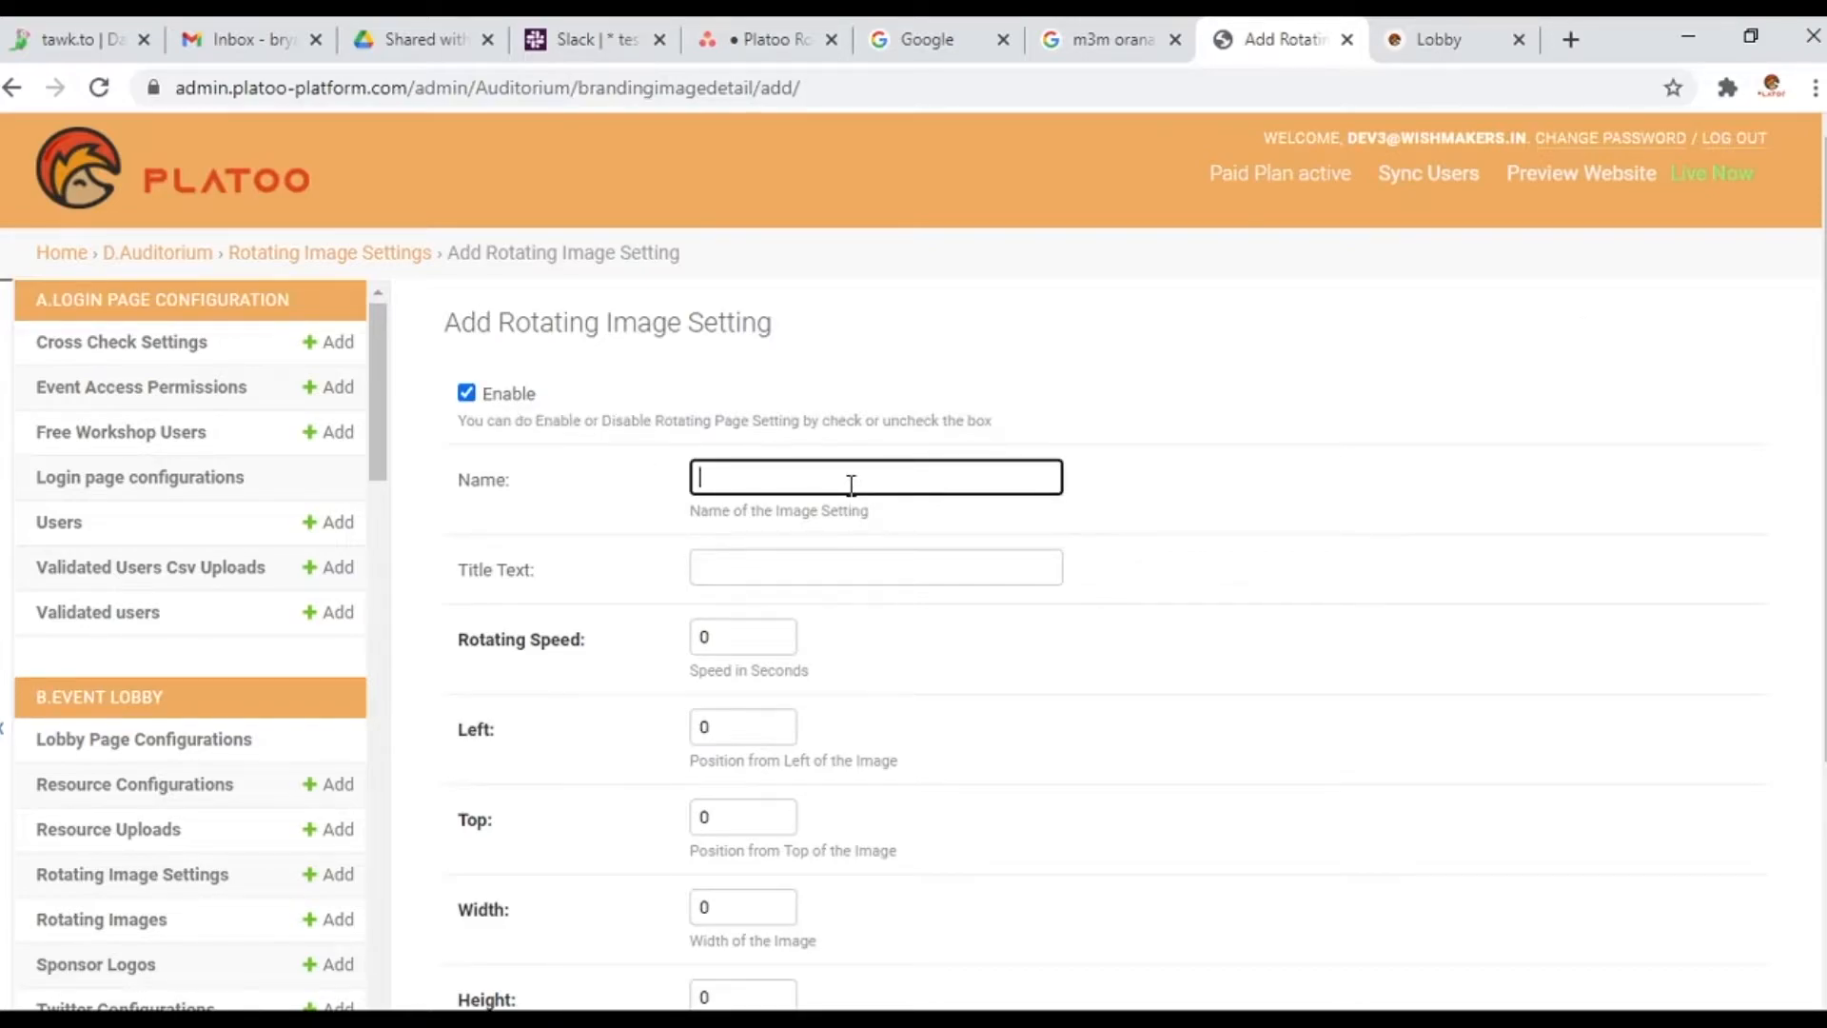
pyautogui.write('Auditorium')
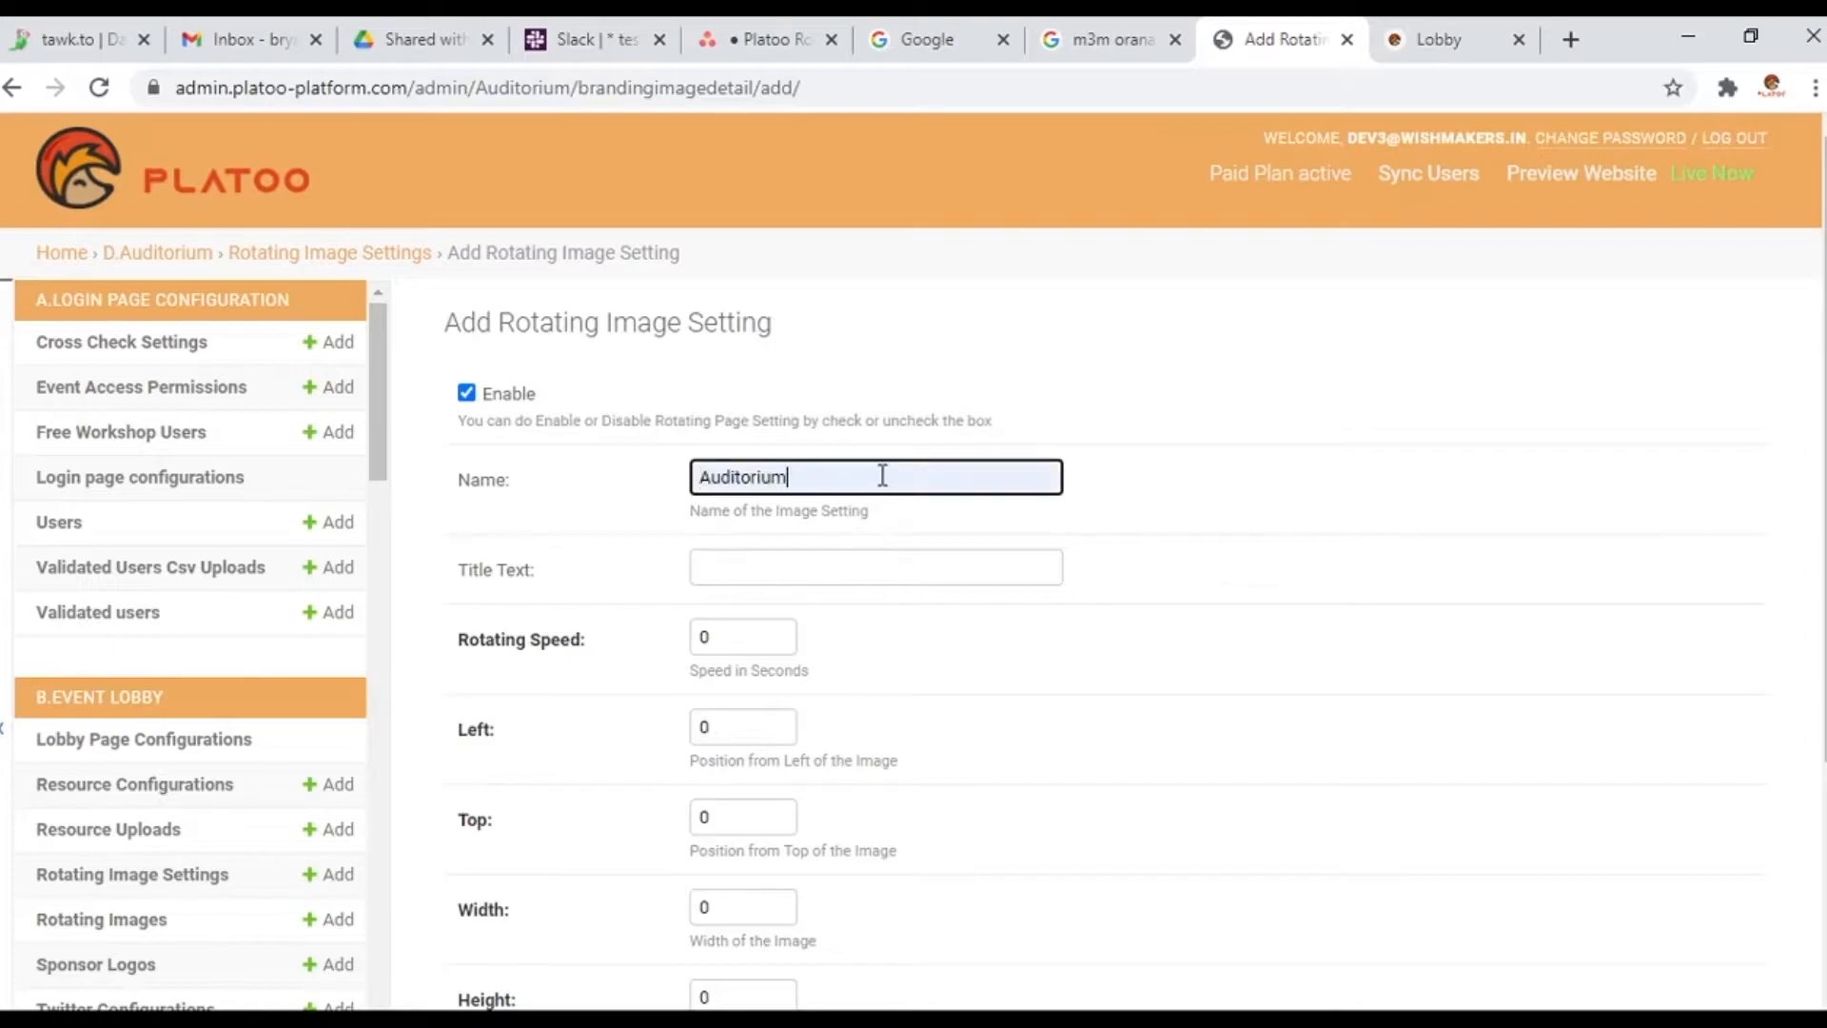
pyautogui.write(' rotat')
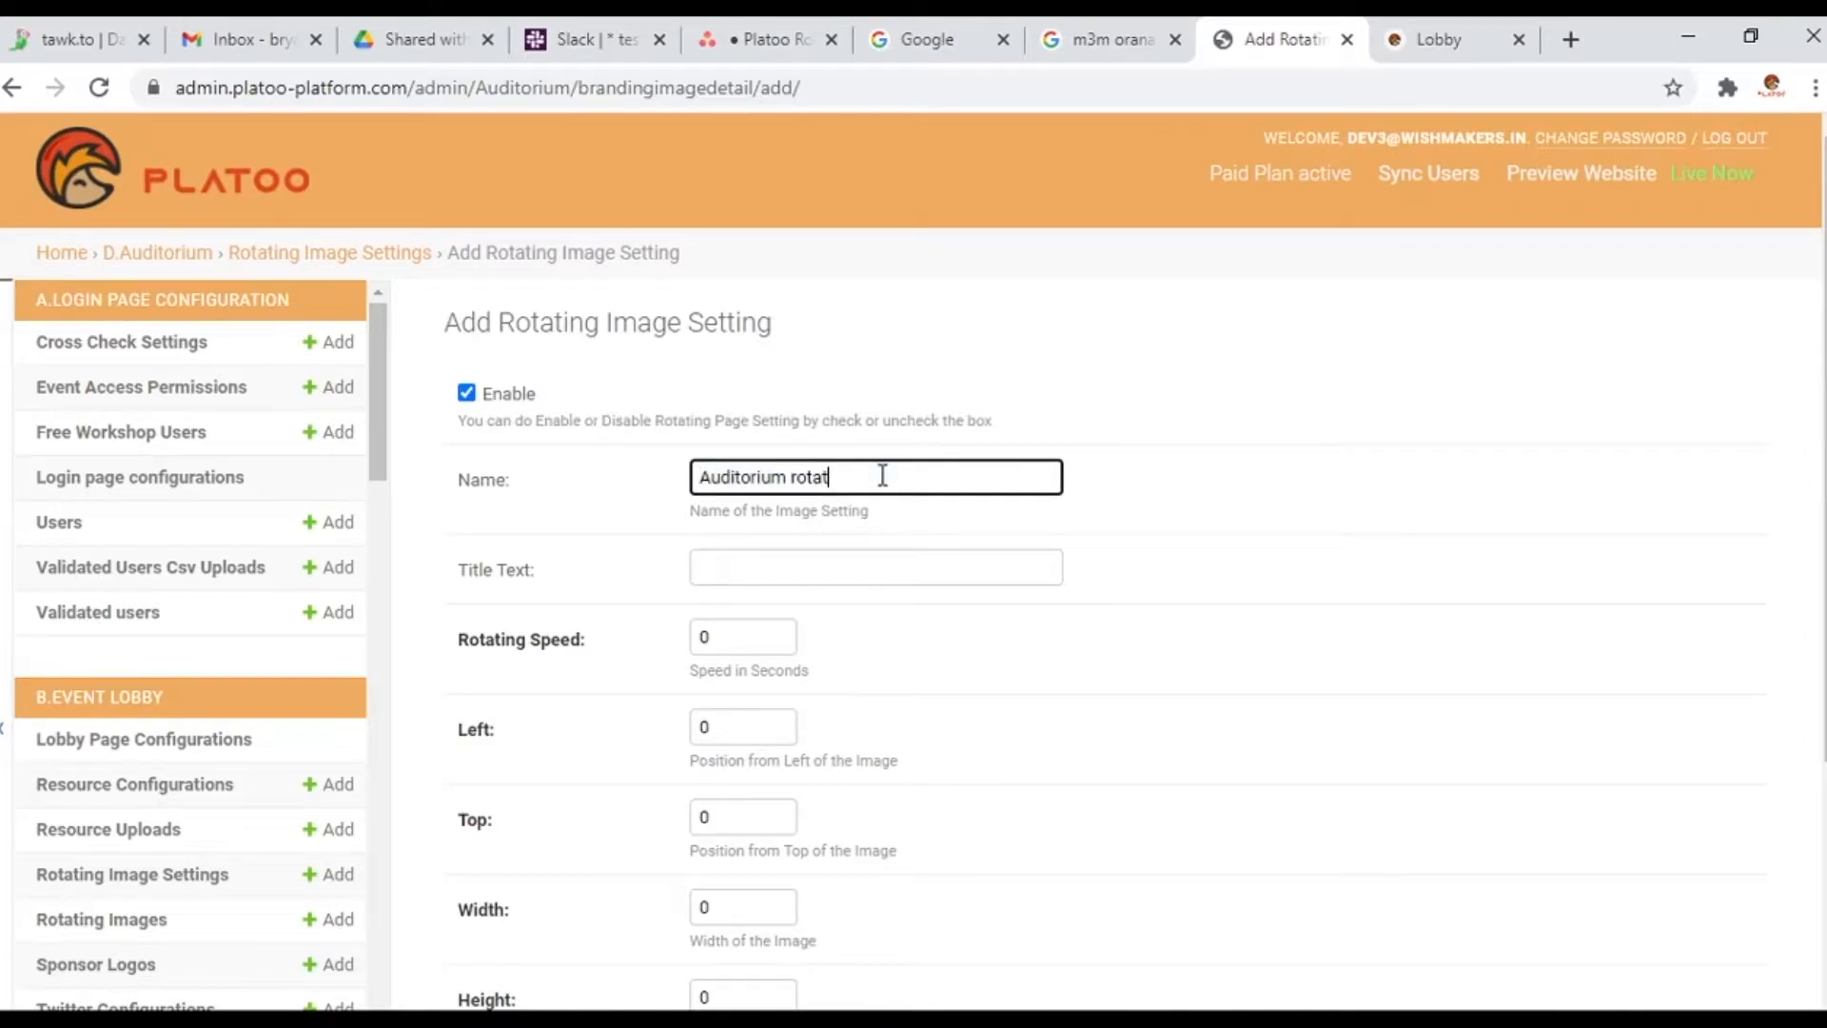
pyautogui.write('ing imagre')
pyautogui.hotkey('ctrl', 'a')
pyautogui.hotkey('ctrl', 'c')
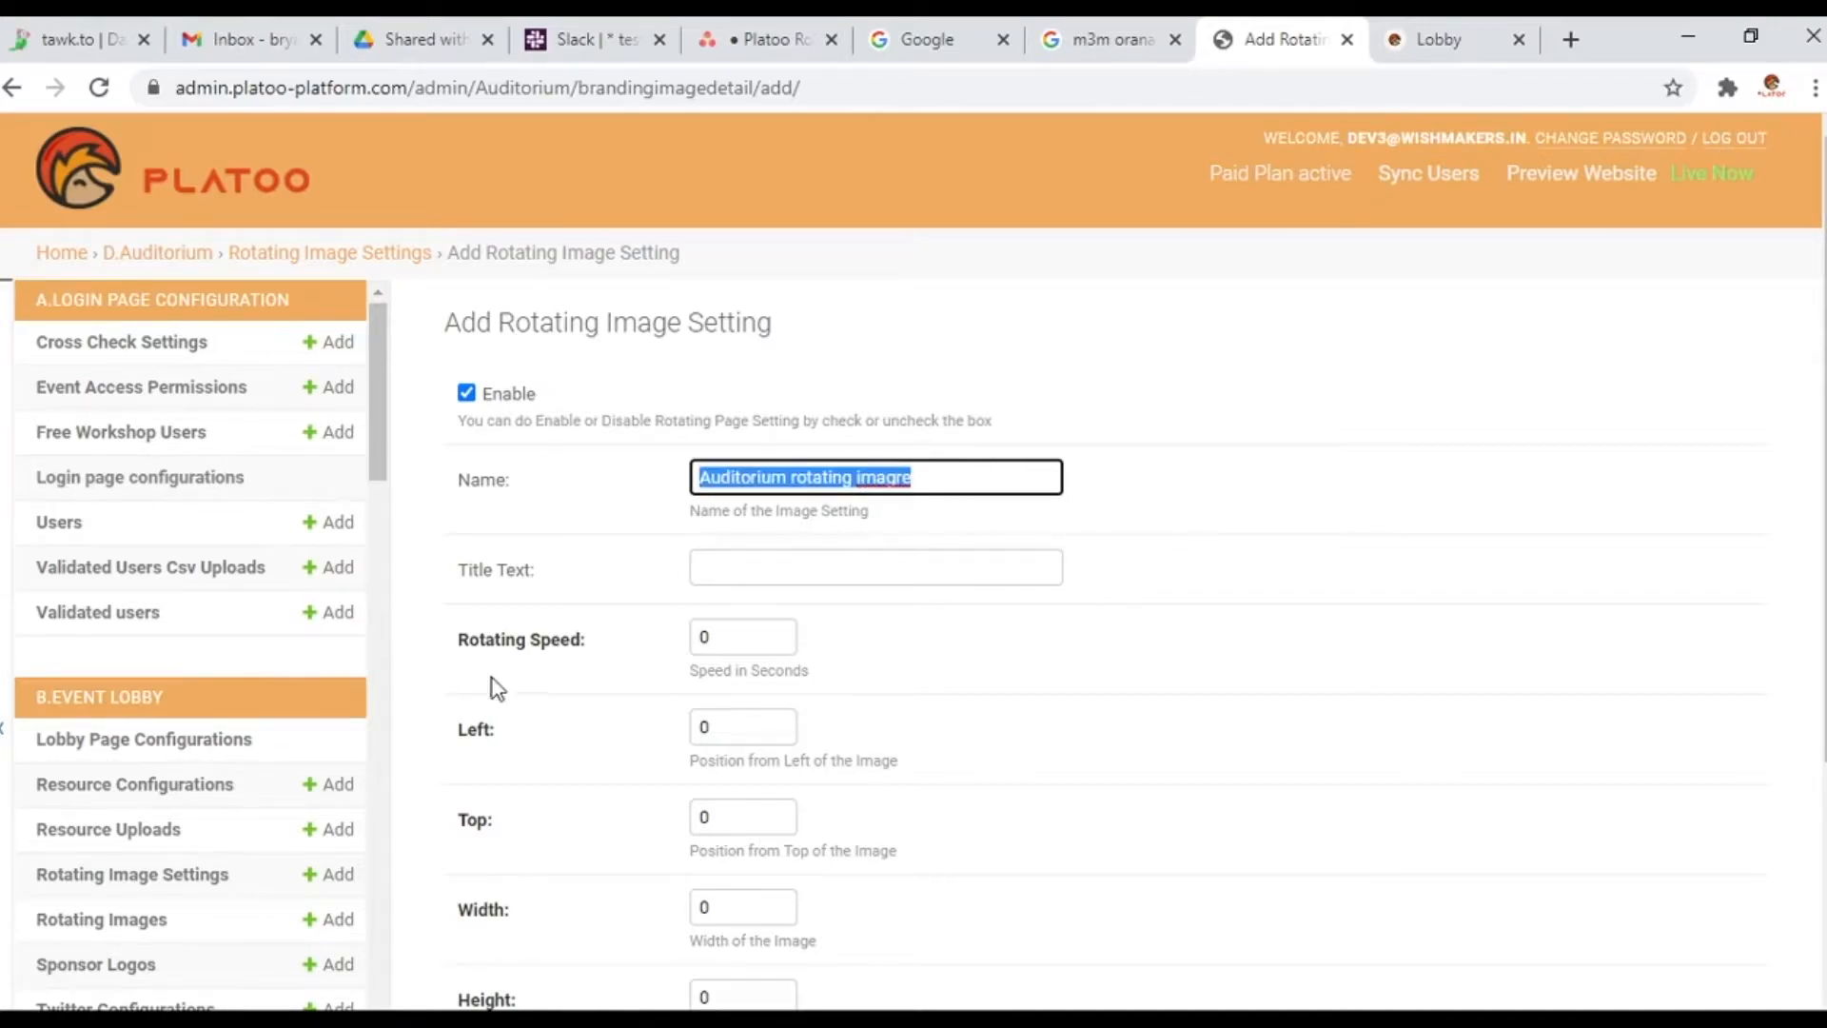
pyautogui.click(716, 575)
pyautogui.hotkey('ctrl', 'v')
pyautogui.click(1409, 666)
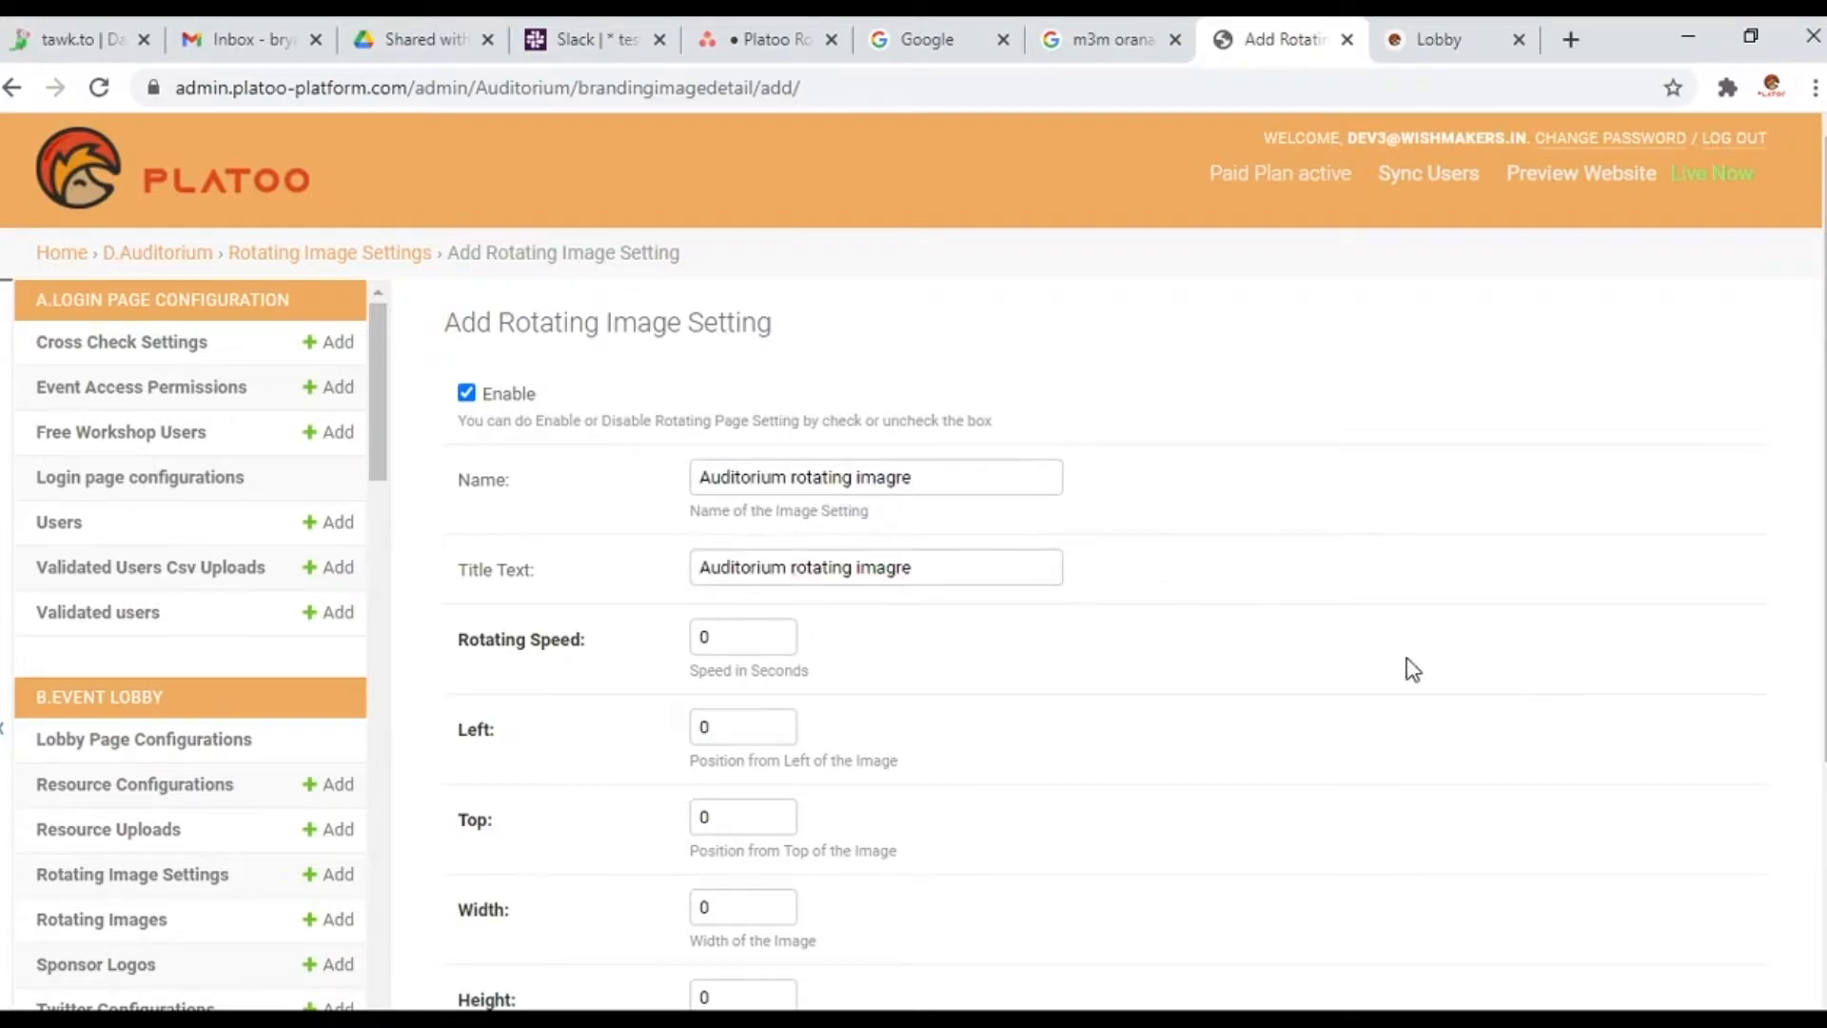
pyautogui.click(906, 568)
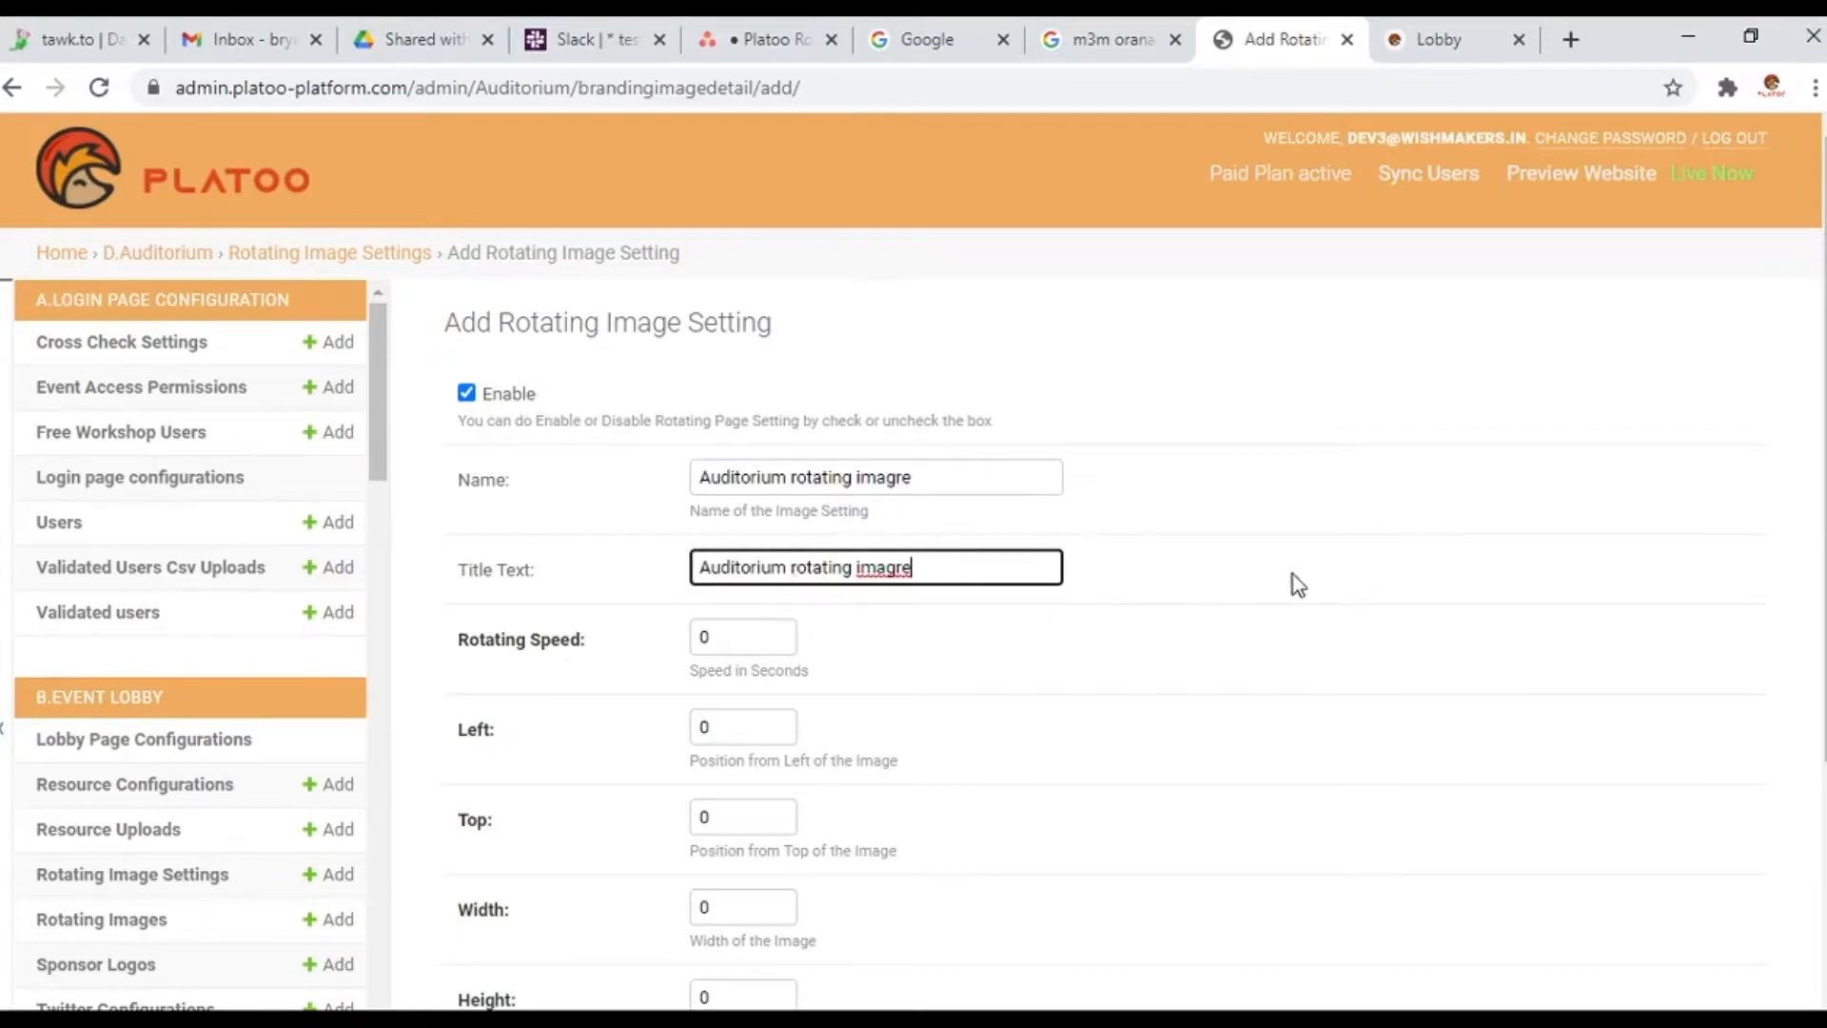
pyautogui.press('BackSpace')
pyautogui.click(902, 476)
pyautogui.press('BackSpace')
pyautogui.click(1641, 418)
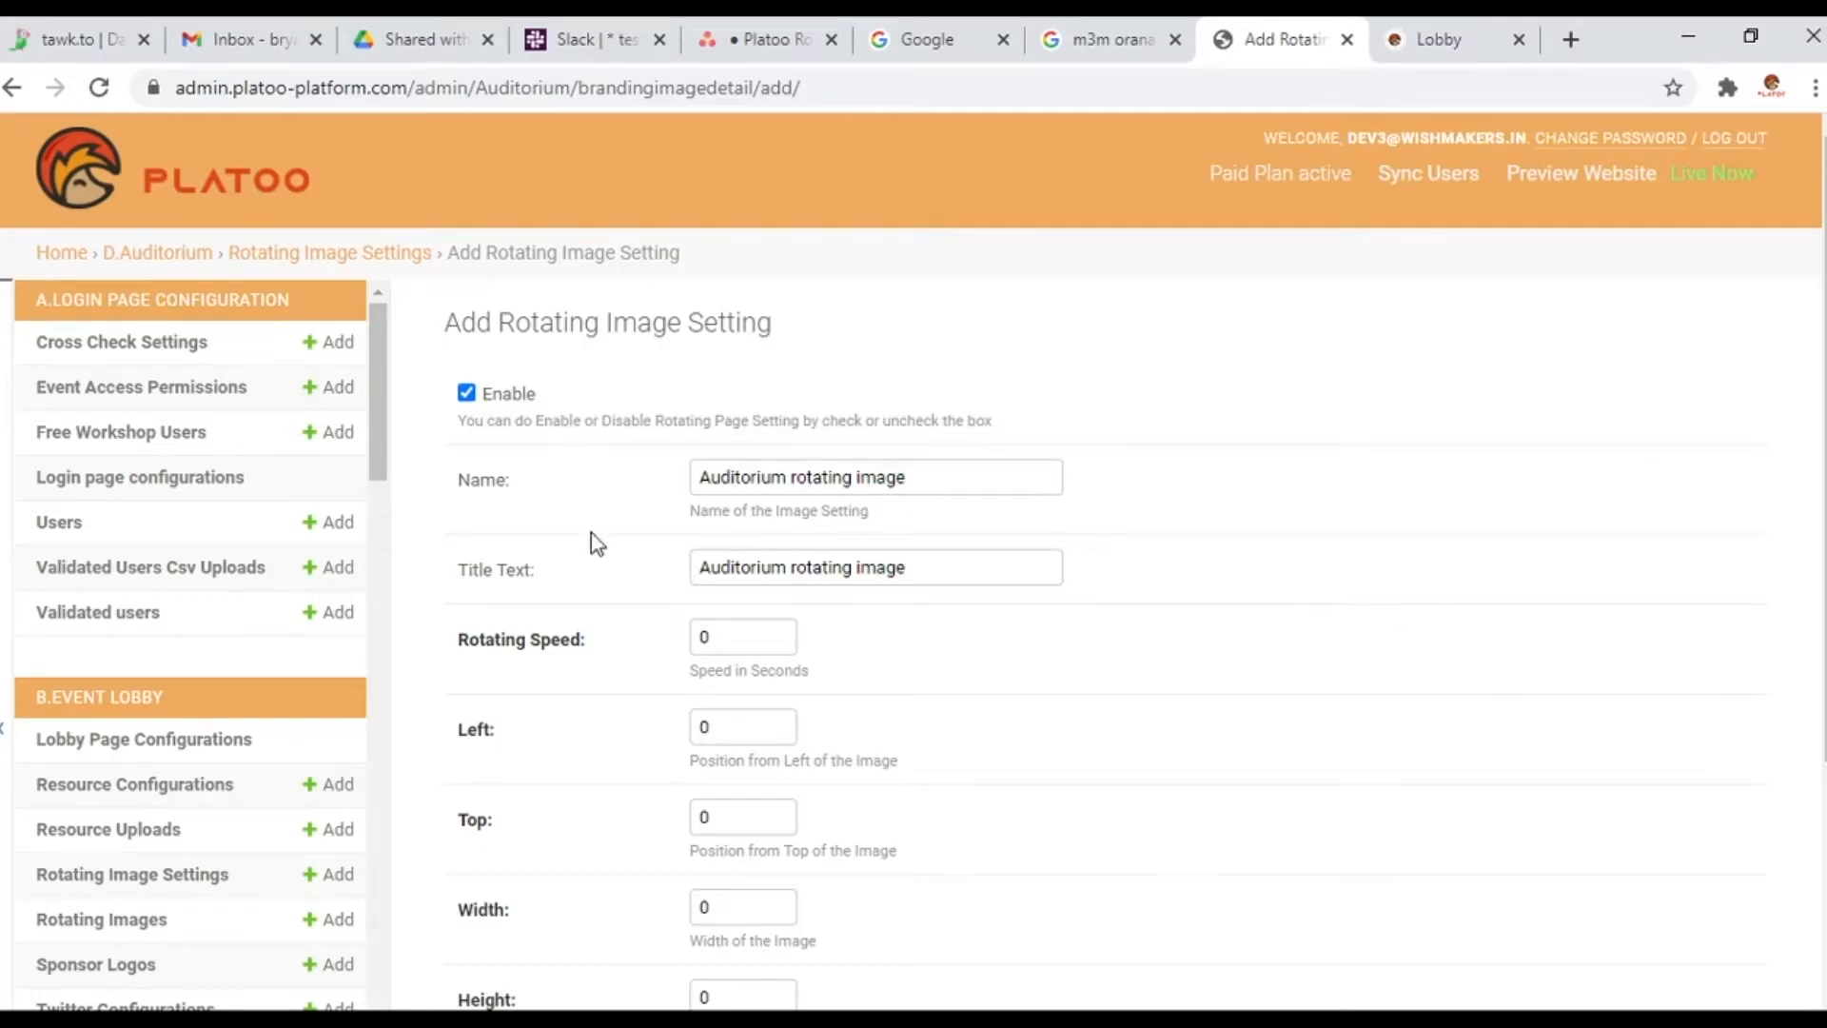
# Set the rotating image setting's rotating speed to 3 seconds and assign it to Auditorium
pyautogui.scroll(-3, 638, 742)
pyautogui.doubleClick(695, 365)
pyautogui.write('3')
pyautogui.click(1564, 468)
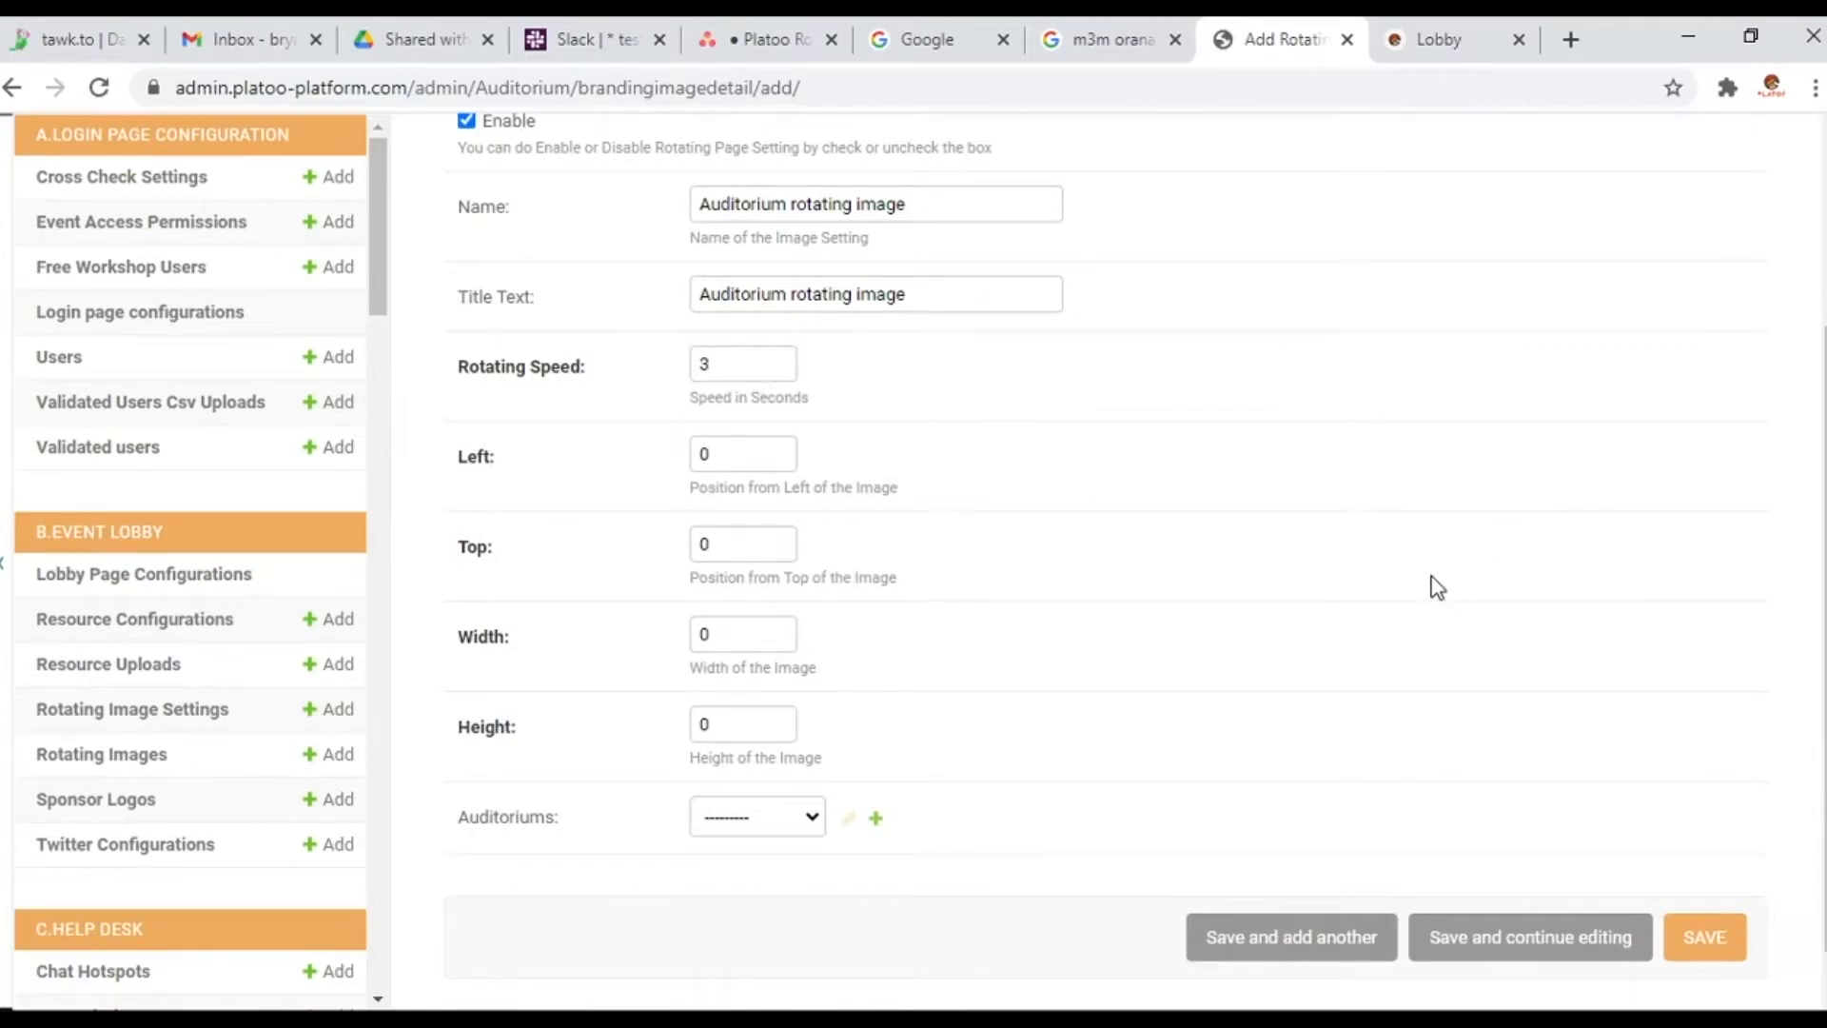
pyautogui.click(811, 816)
pyautogui.click(808, 928)
pyautogui.click(1114, 746)
# Position the rotating image at left 232 and top 539 with width 132 and height 237, and save the setting
pyautogui.doubleClick(752, 454)
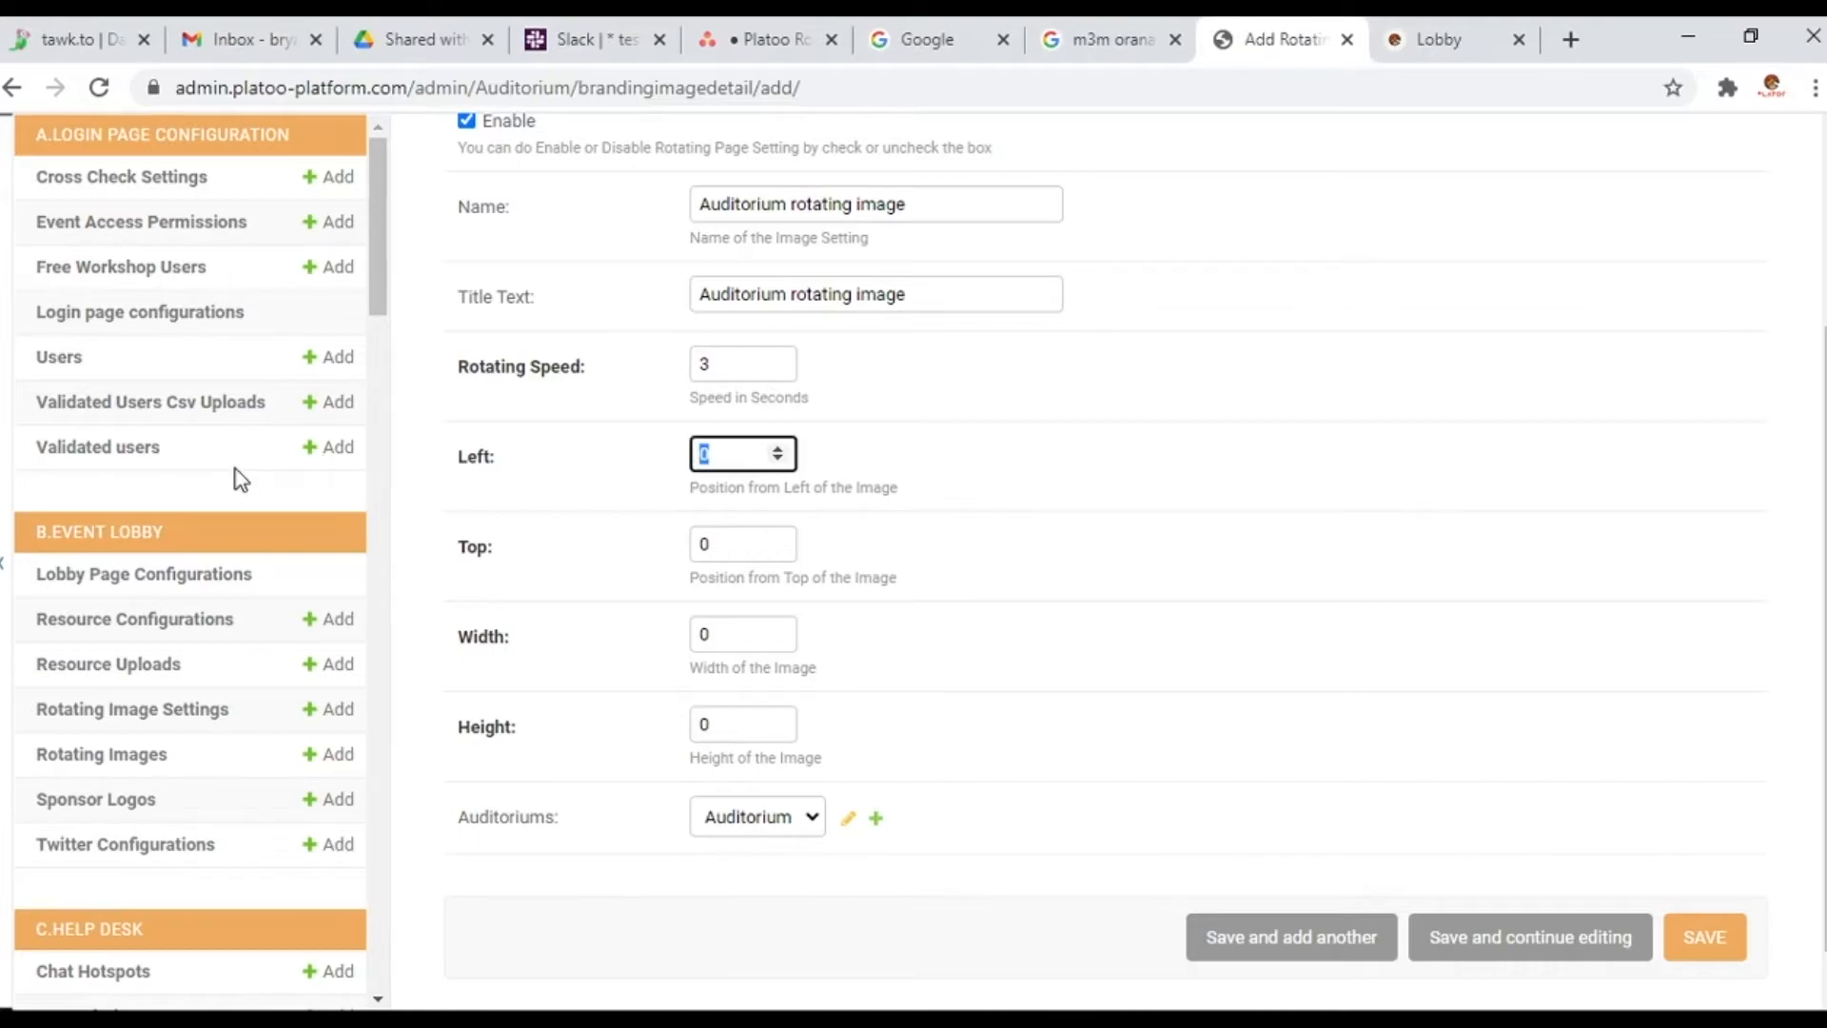
pyautogui.write('232')
pyautogui.press('Tab')
pyautogui.write('539')
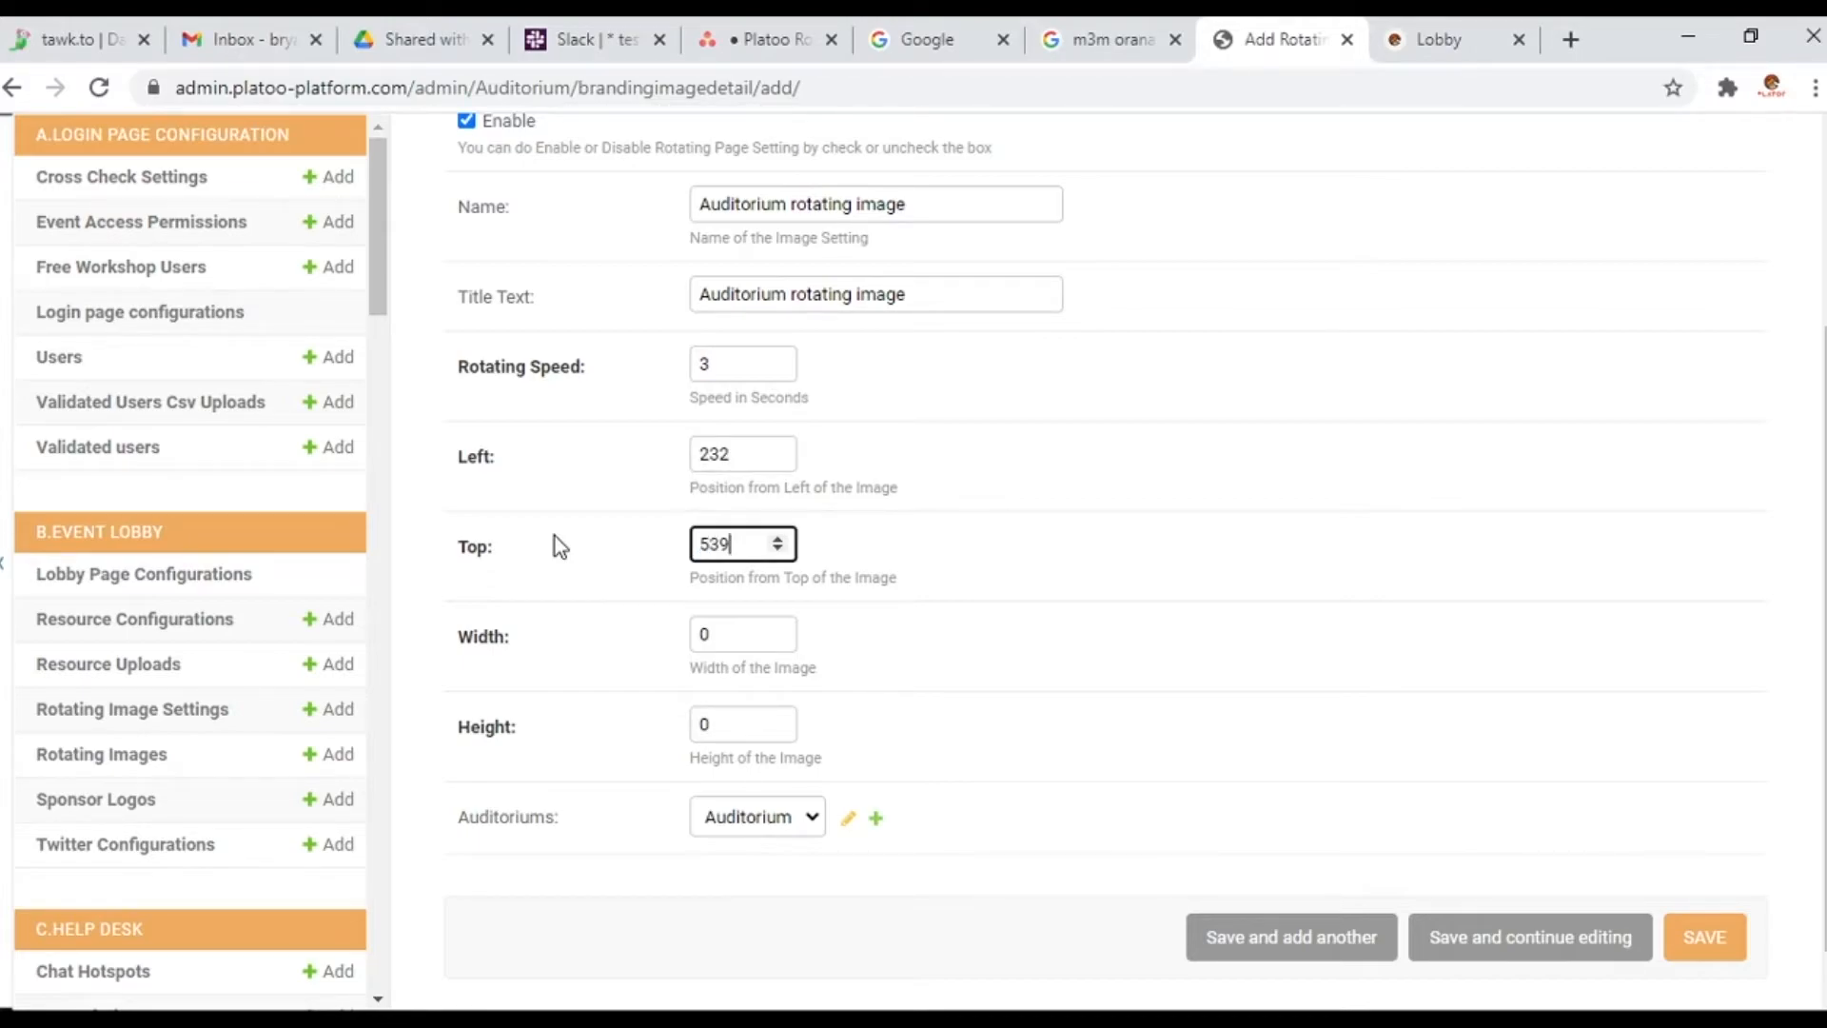
pyautogui.press('Tab')
pyautogui.write('132')
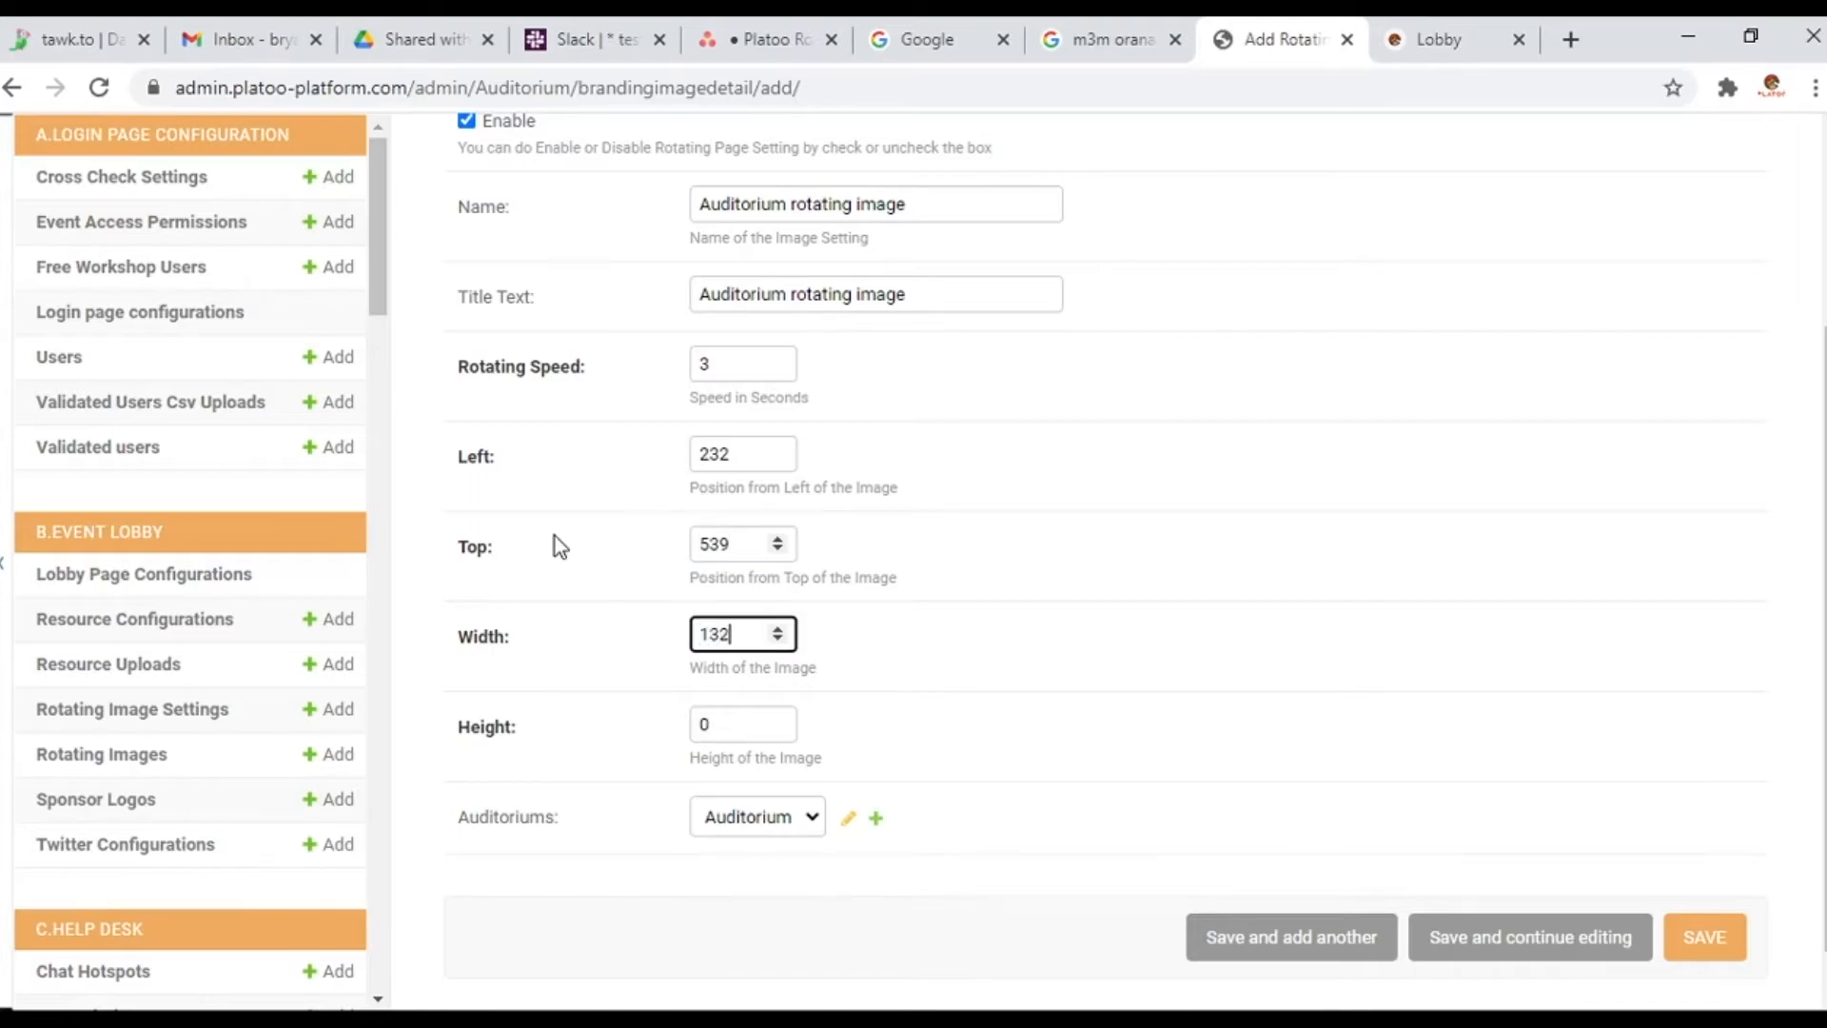
pyautogui.press('Tab')
pyautogui.write('237')
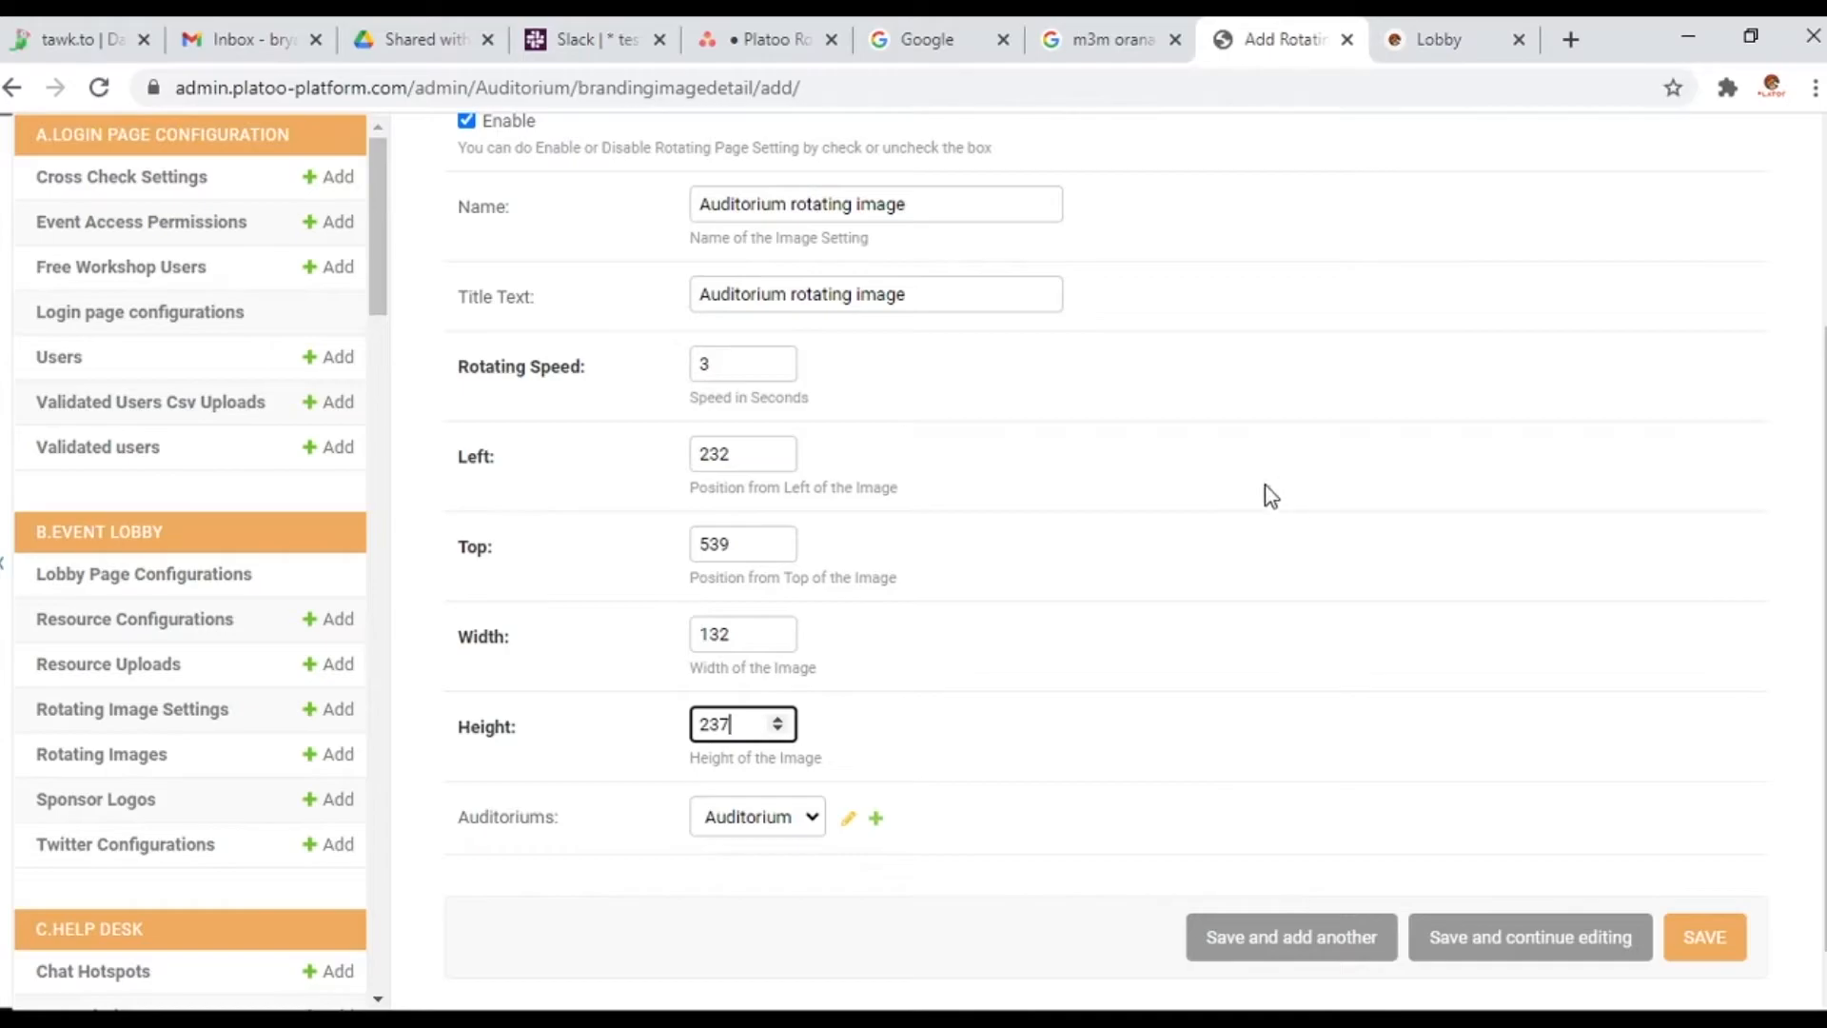
pyautogui.scroll(1, 1332, 618)
pyautogui.scroll(-2, 1616, 824)
pyautogui.press('Return')
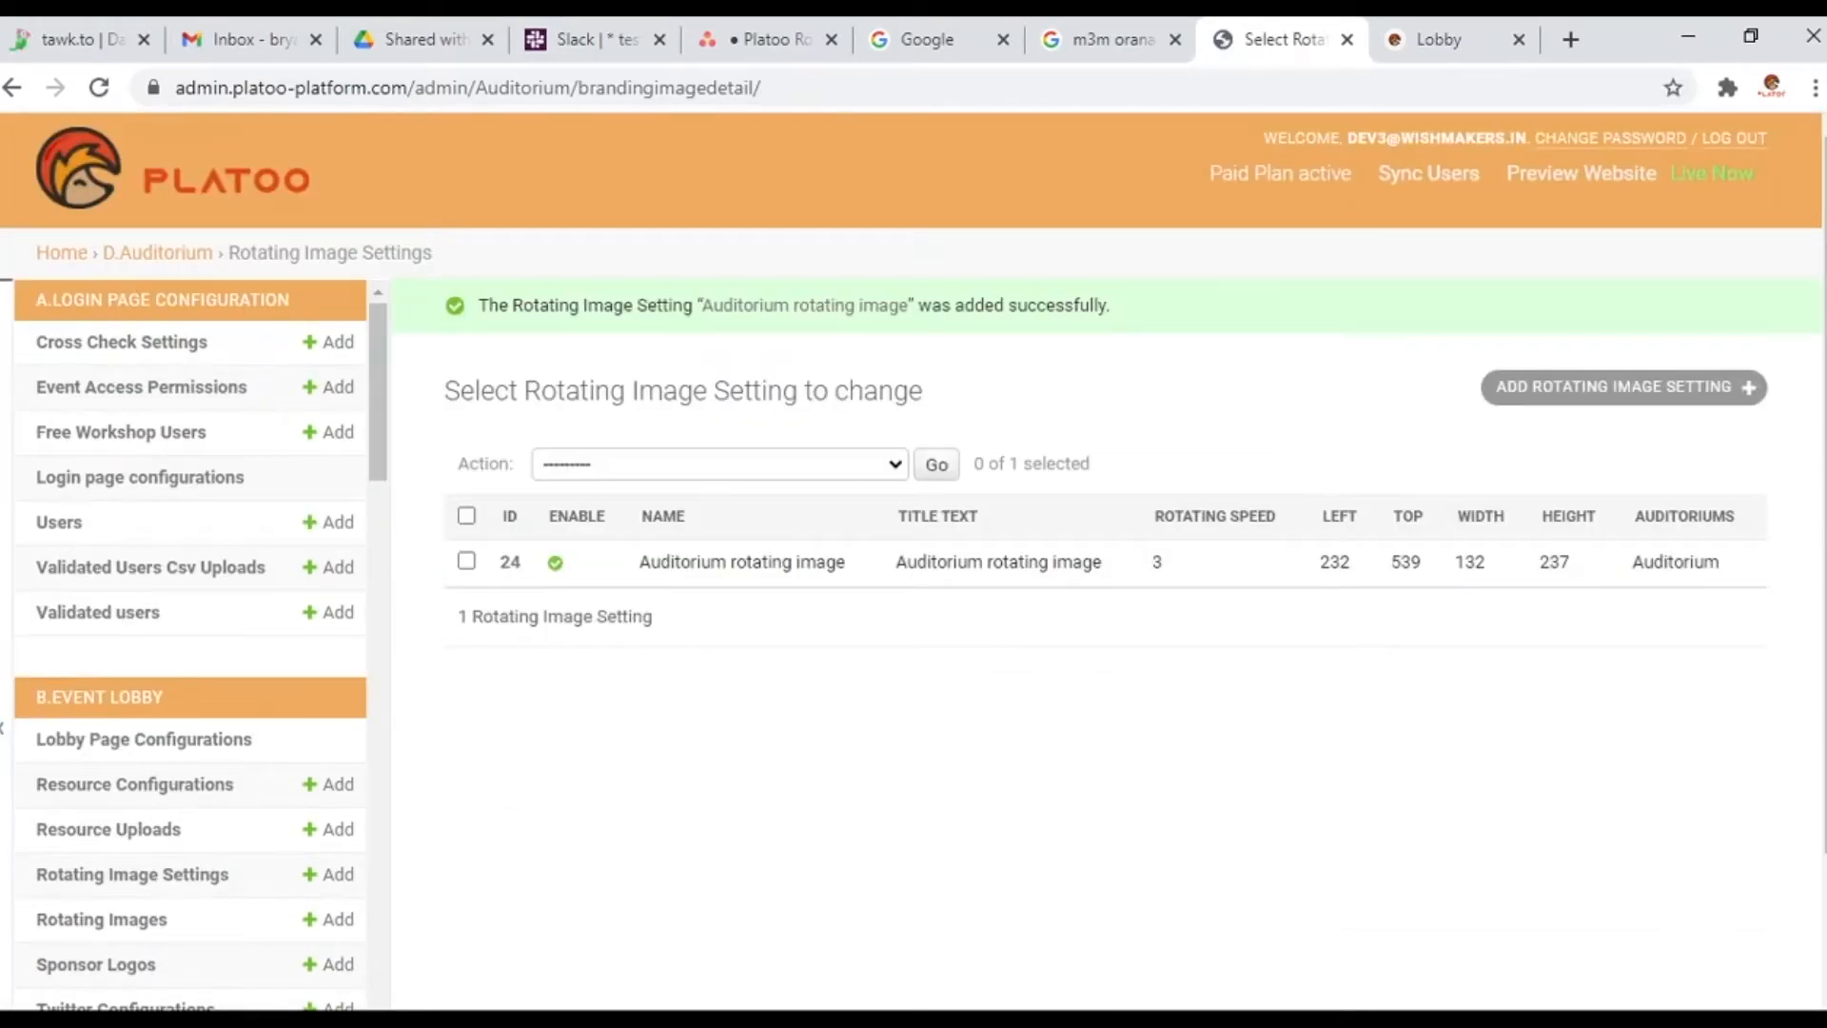
# Open the auditorium's rotating images and start adding a new one
pyautogui.scroll(-5, 233, 705)
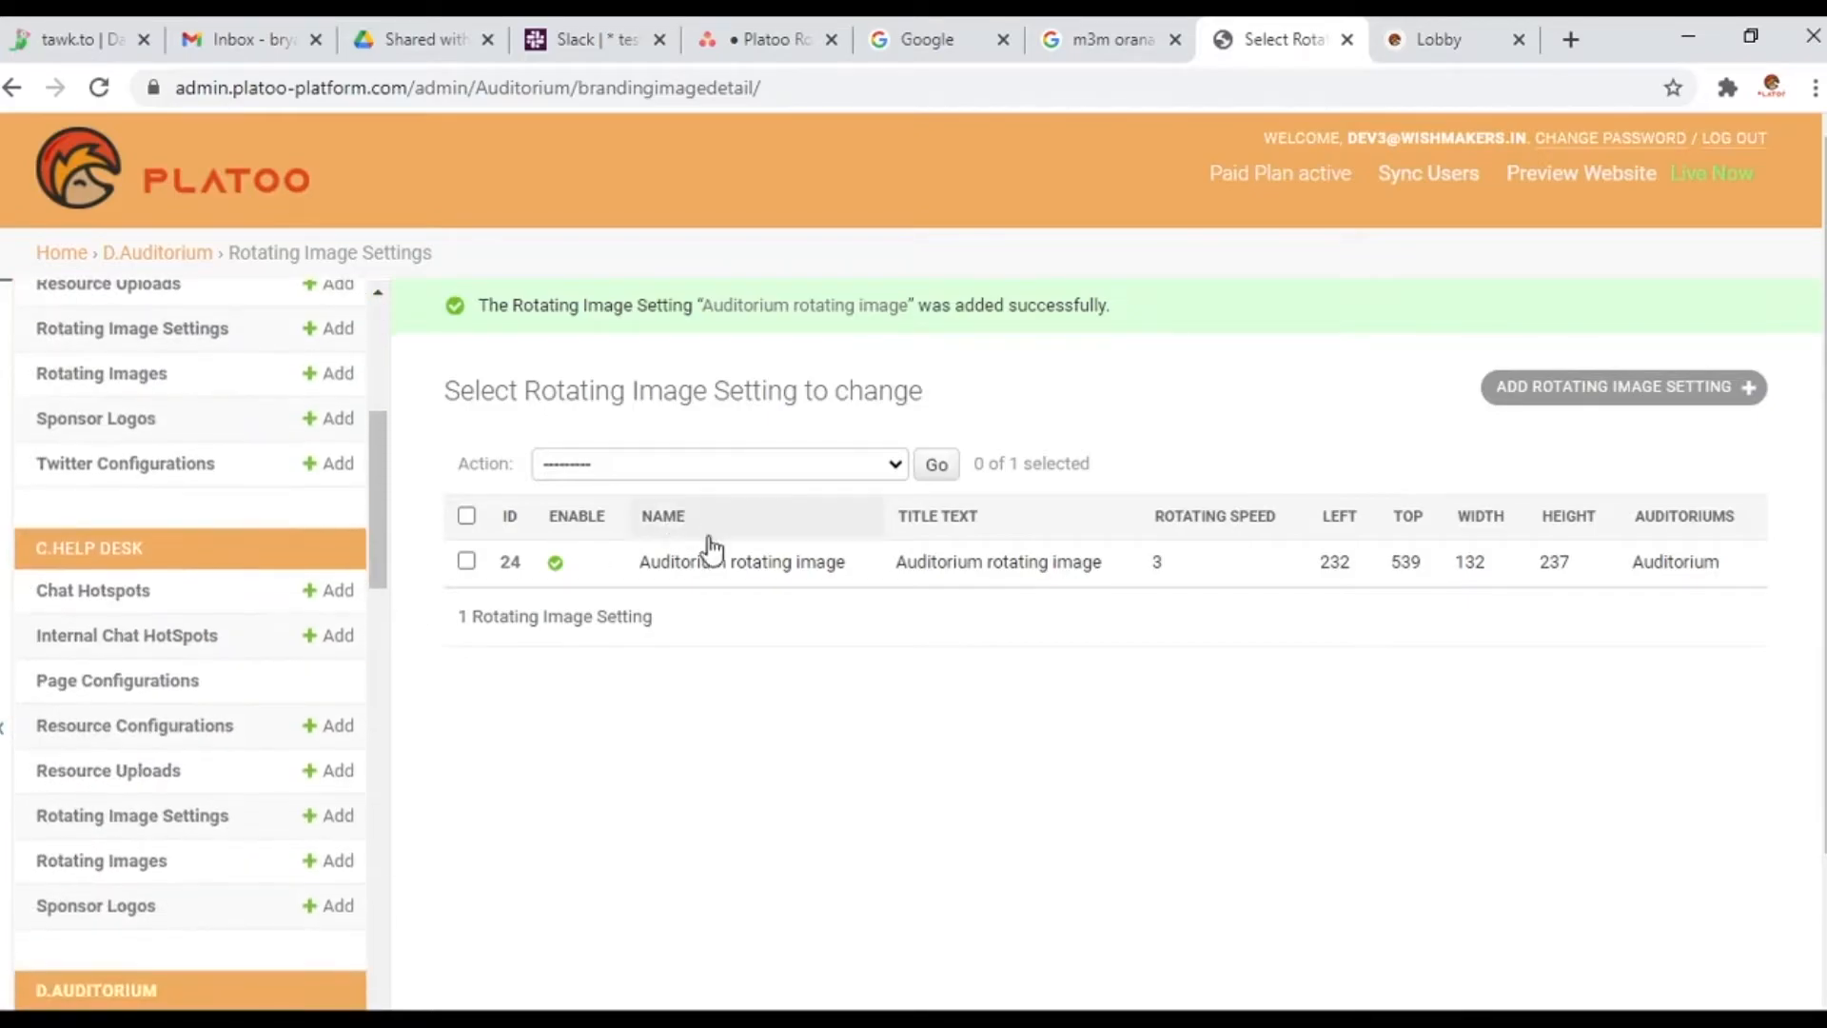
pyautogui.scroll(-6, 175, 660)
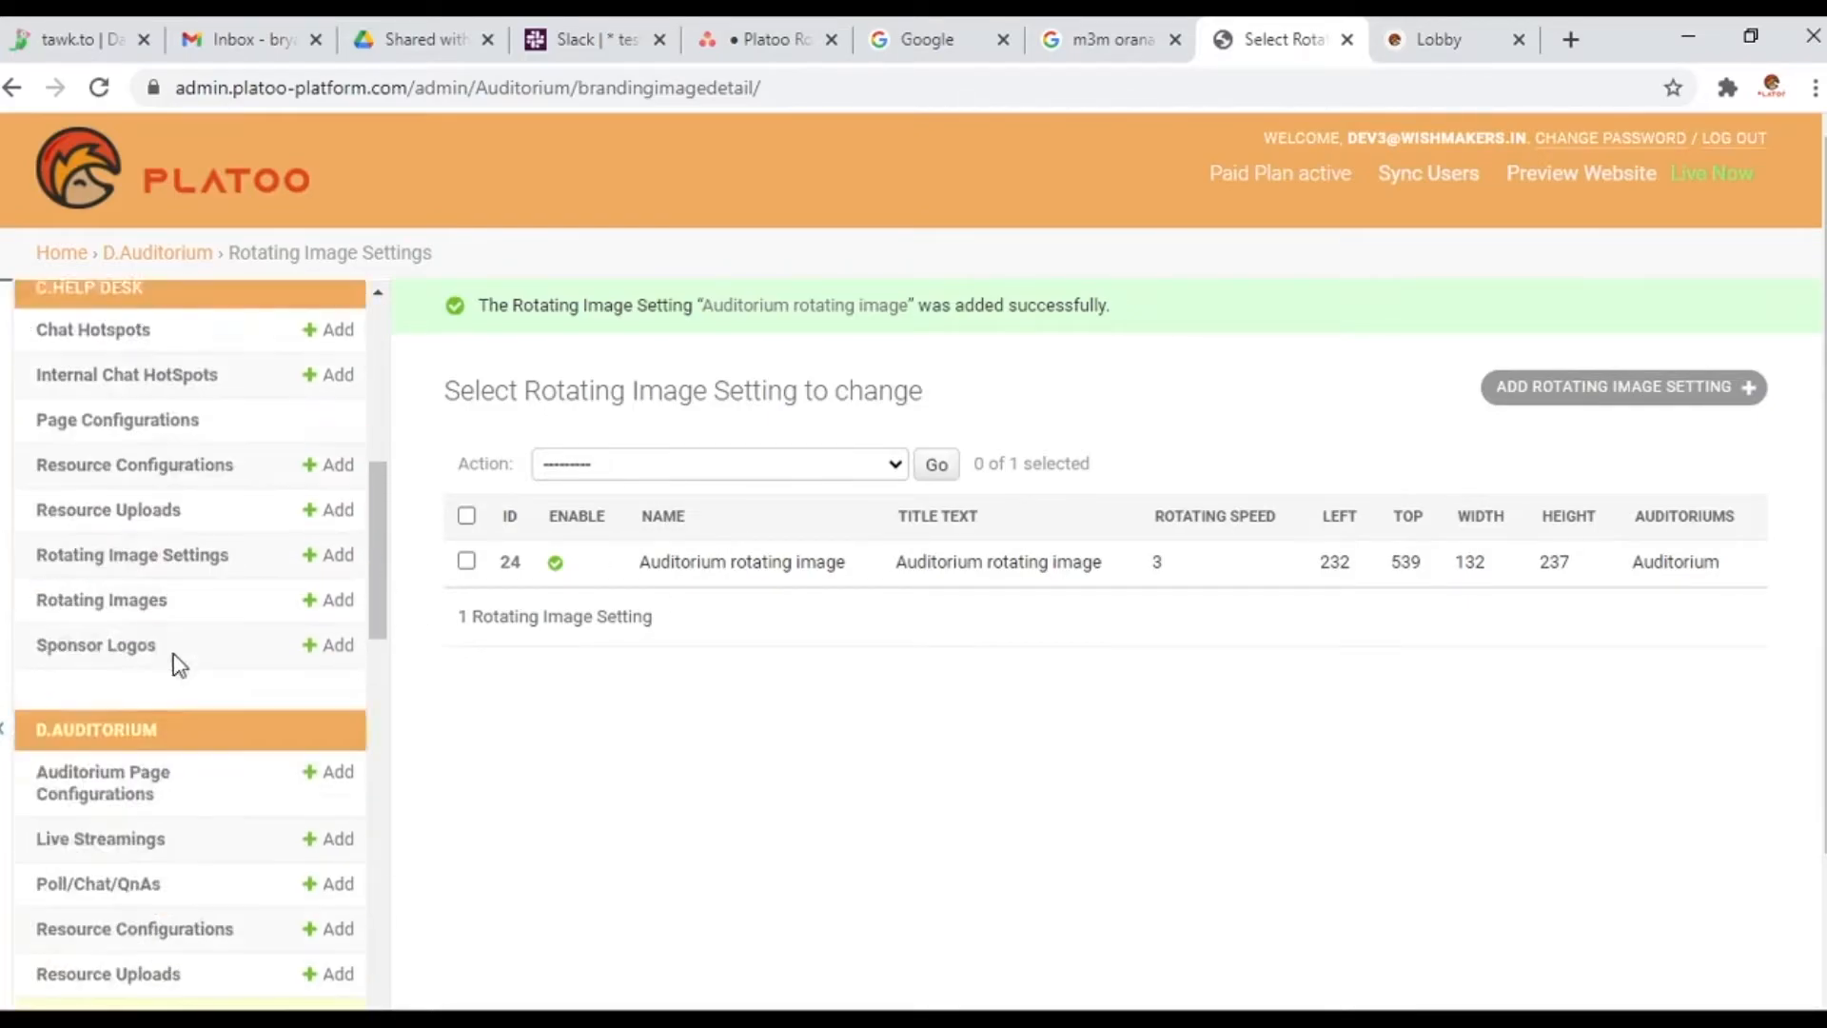
pyautogui.click(128, 643)
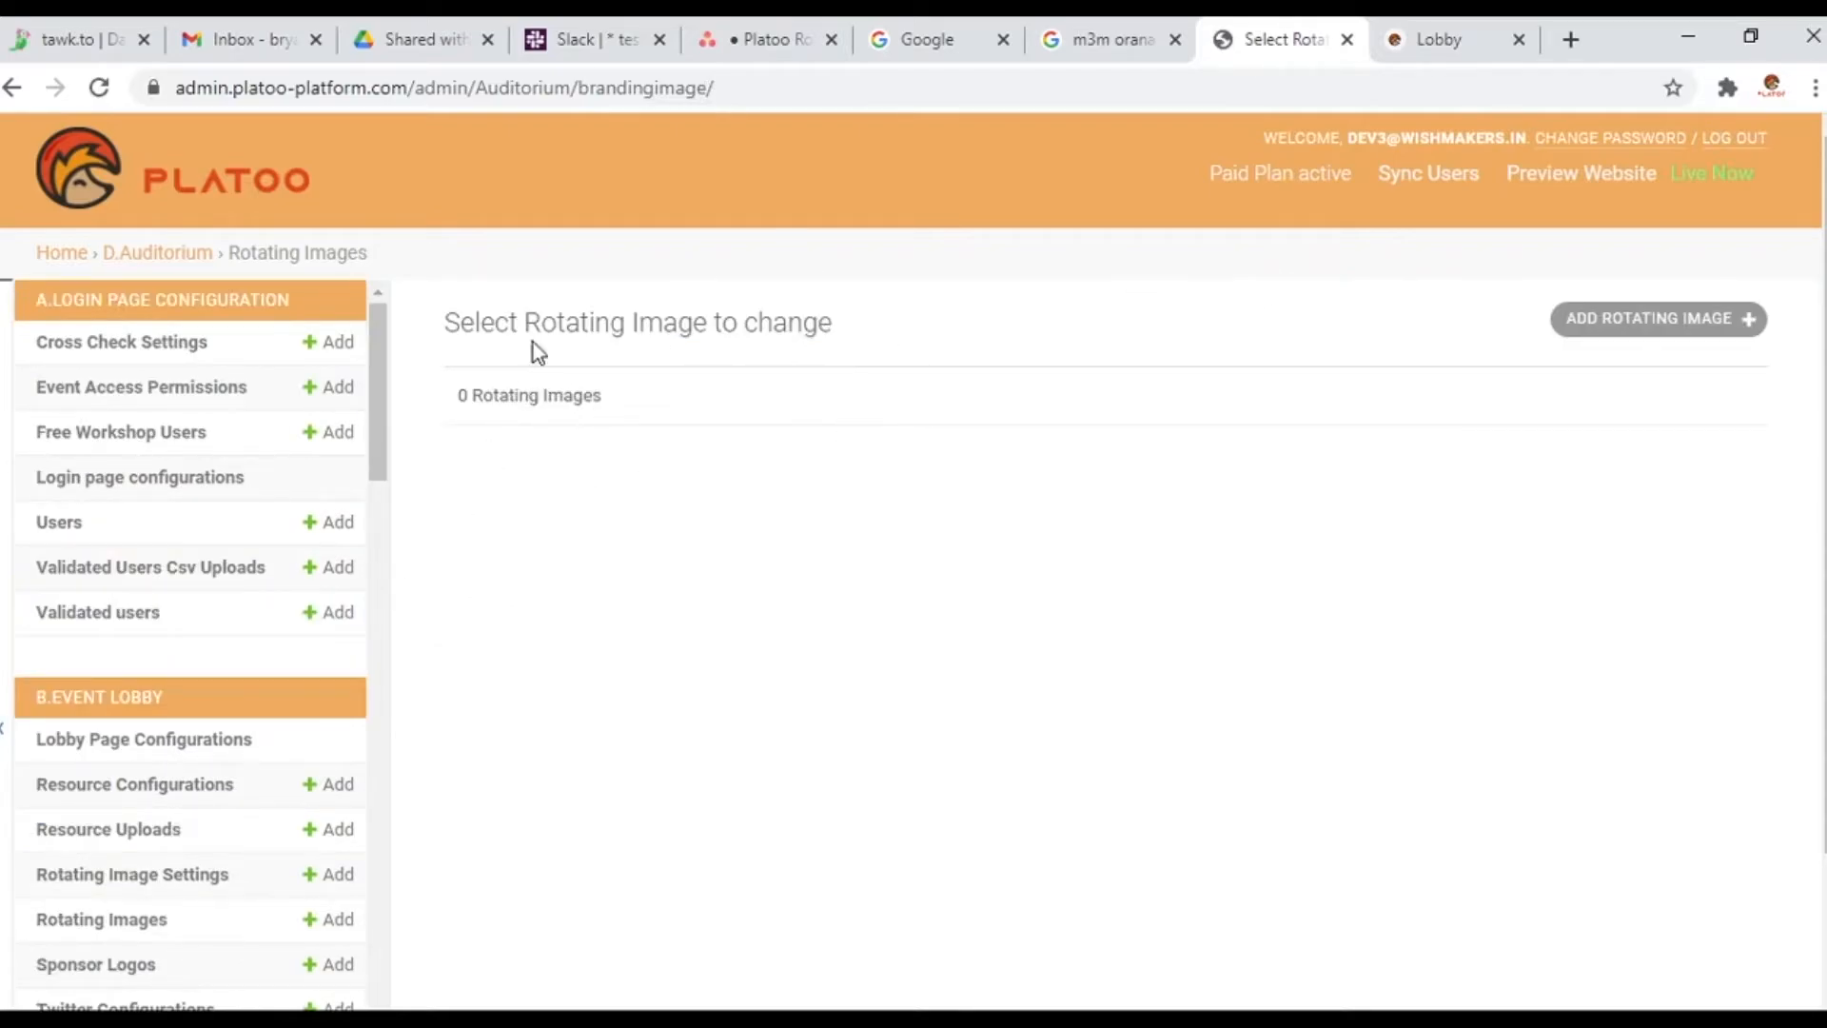
pyautogui.click(1635, 322)
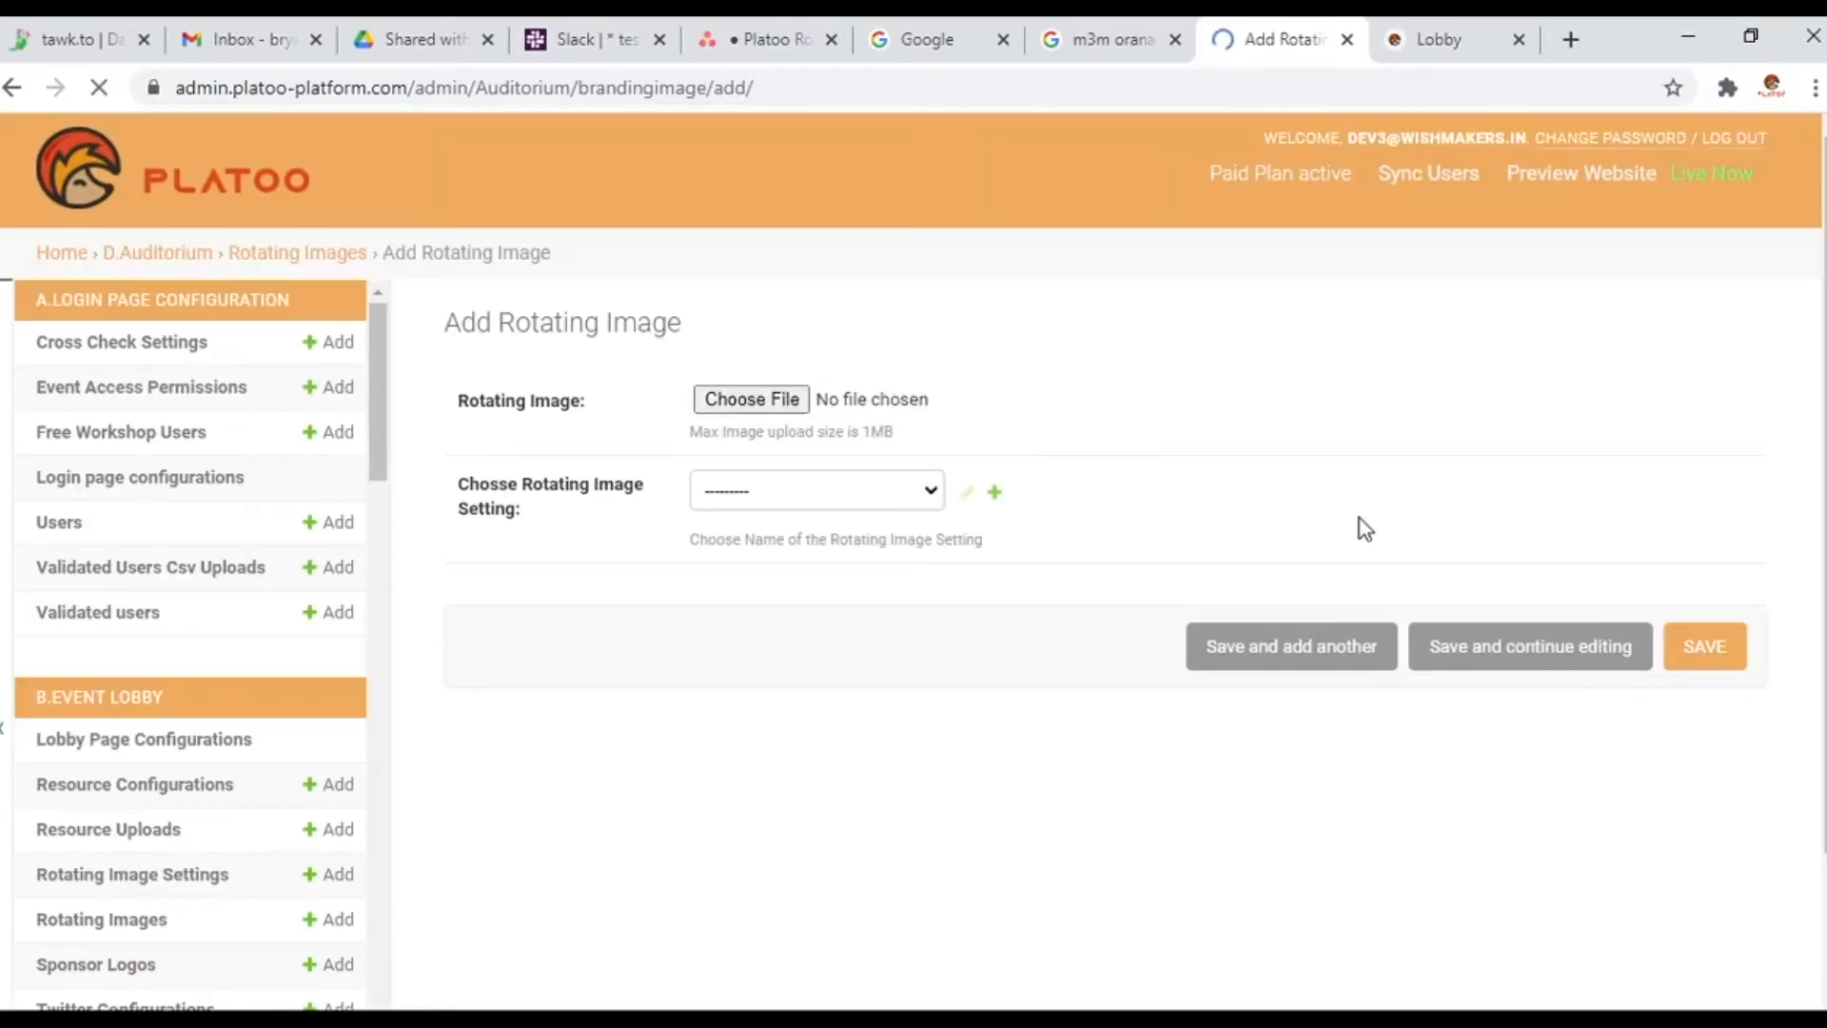
# Upload pannel1.jpg as the rotating image with the Auditorium rotating image setting, and save it to add another
pyautogui.click(868, 407)
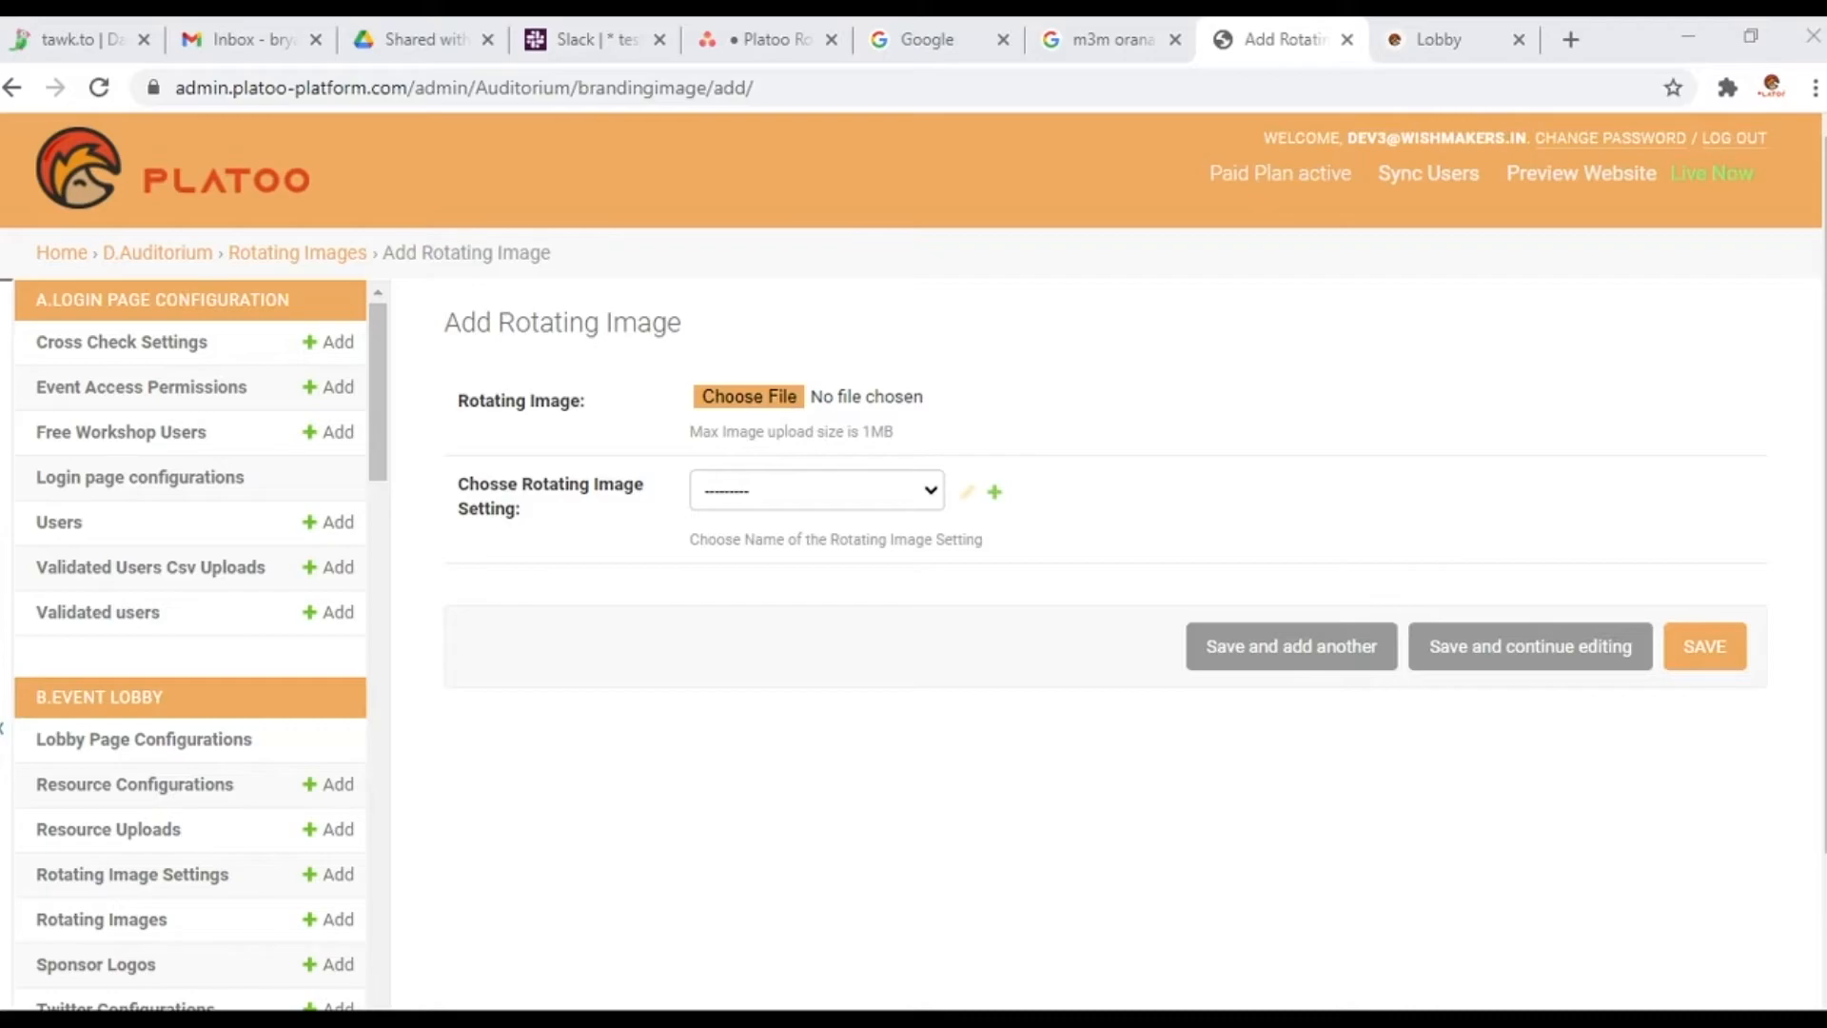
pyautogui.doubleClick(704, 636)
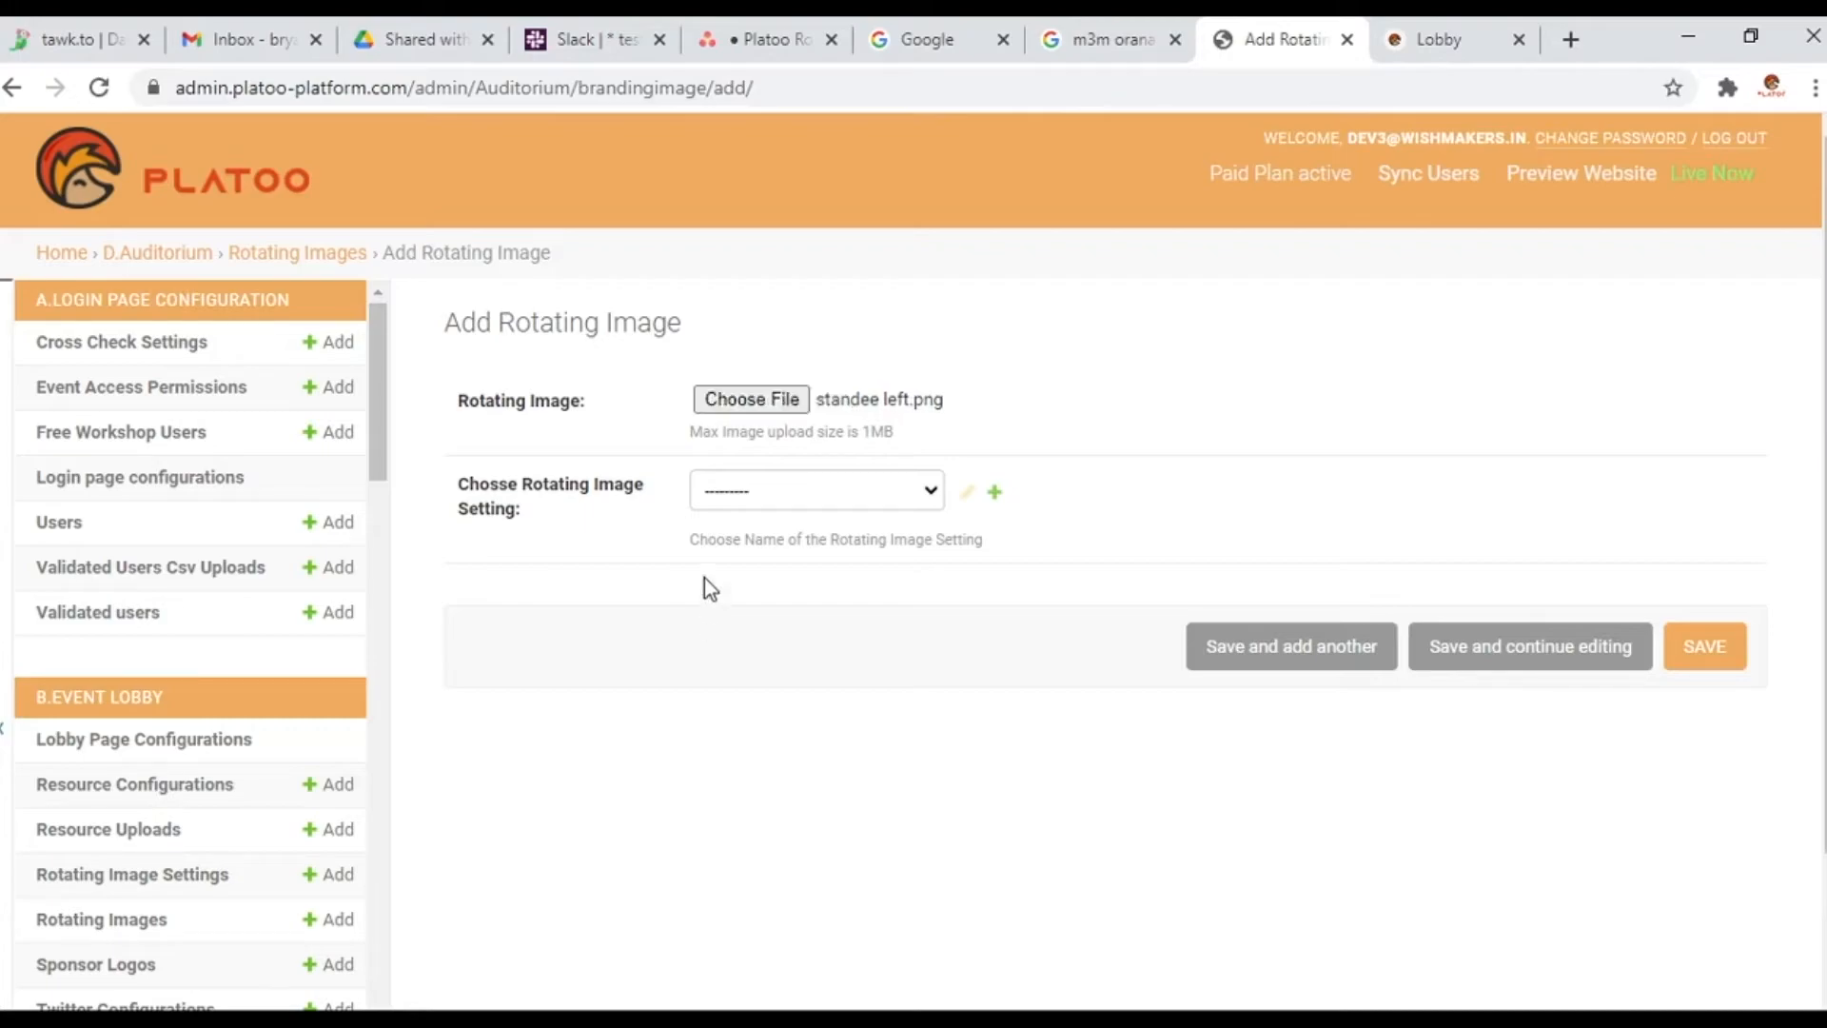
pyautogui.click(773, 398)
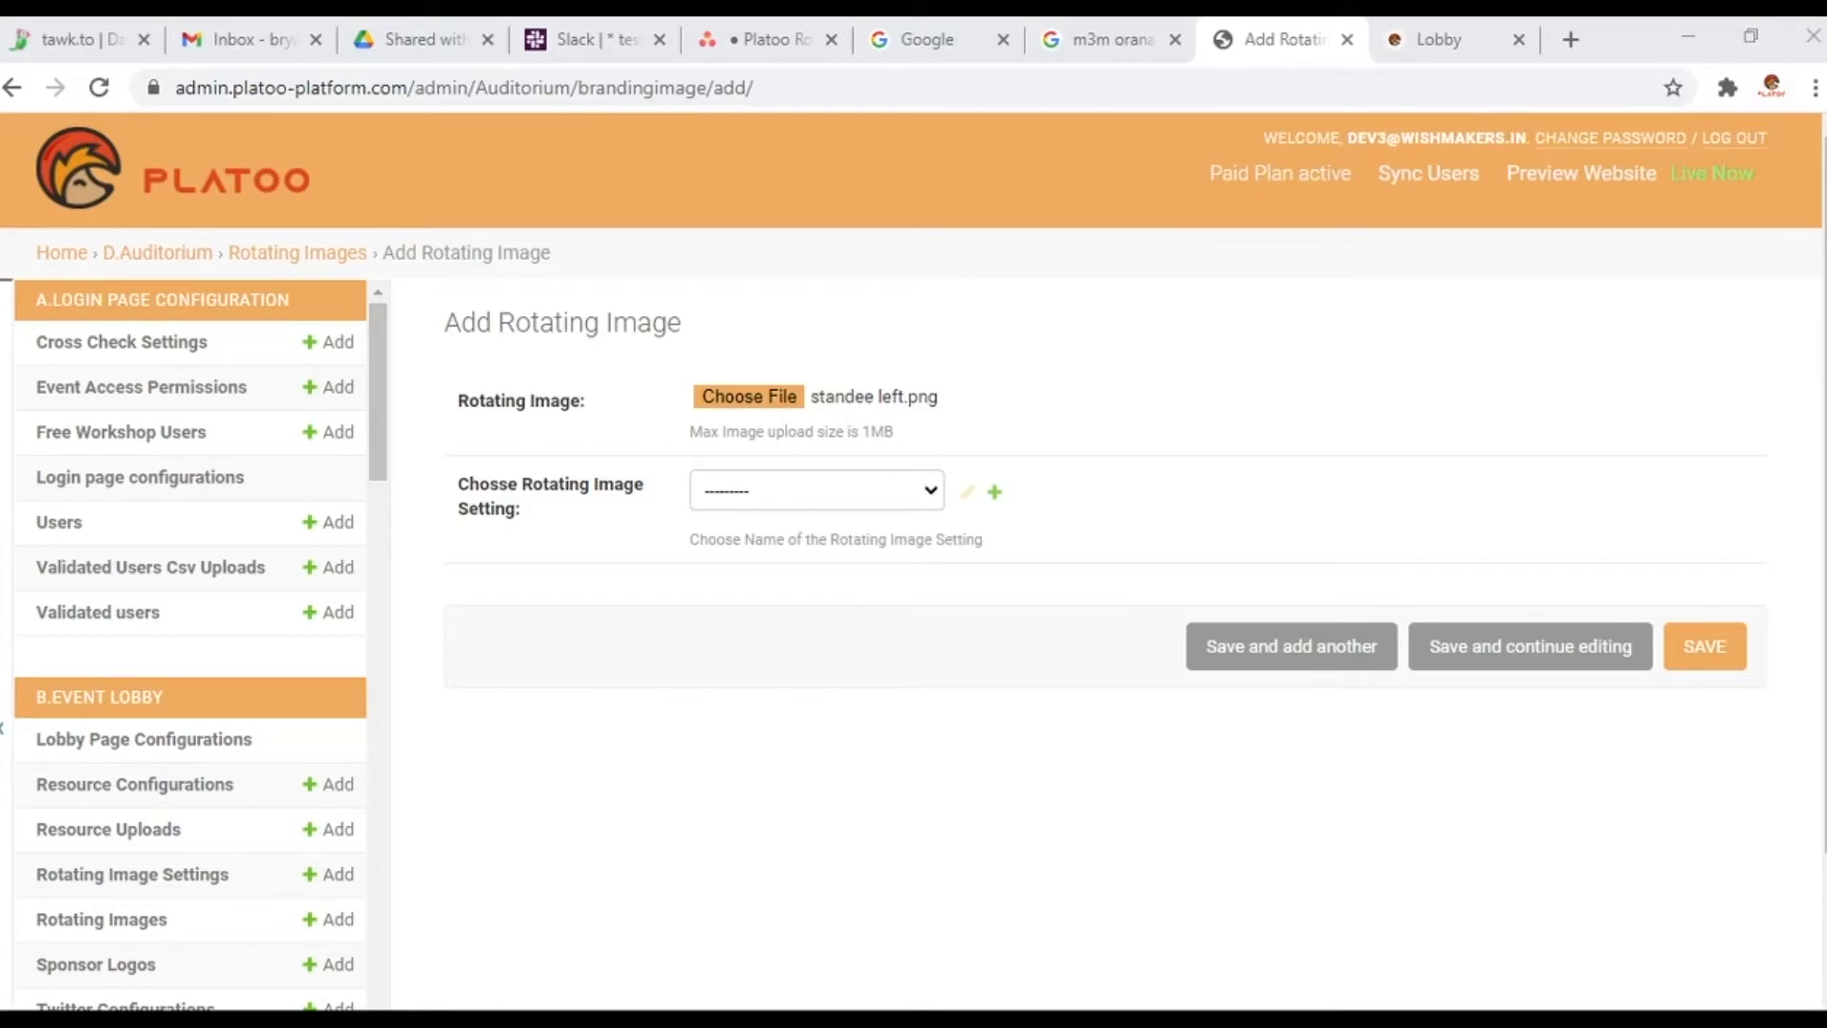
pyautogui.doubleClick(769, 610)
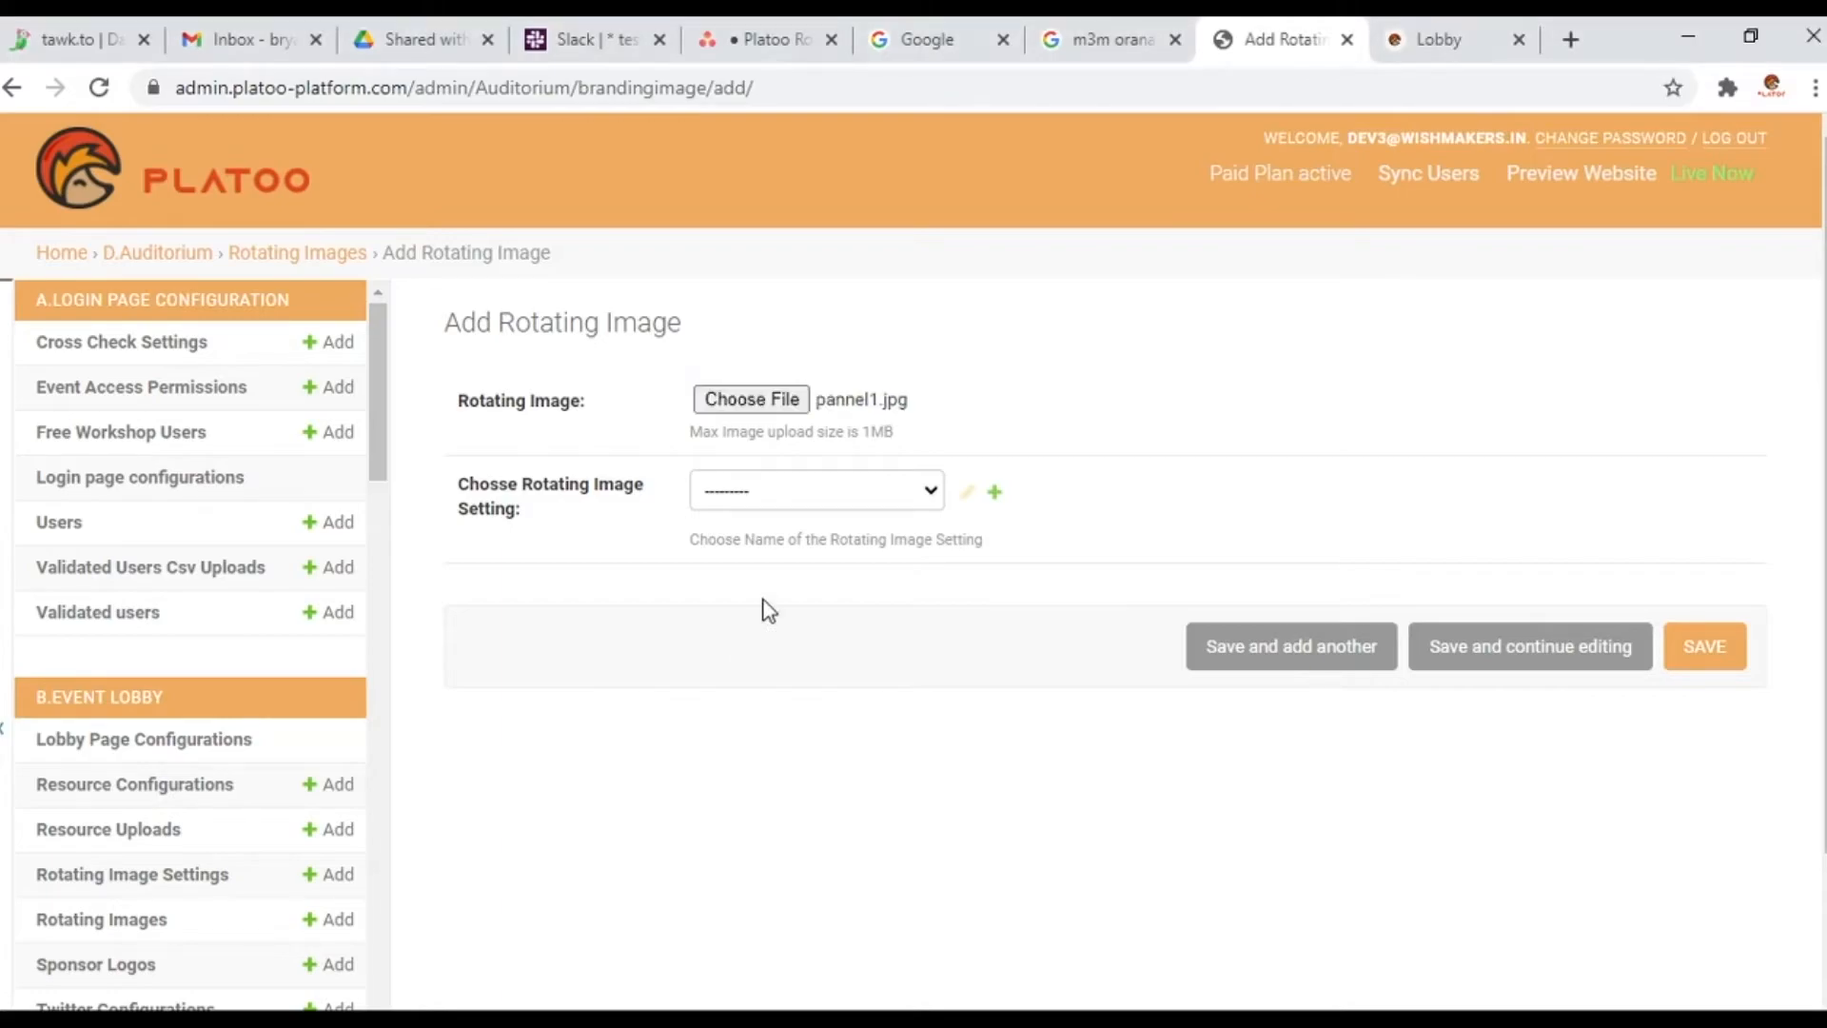
pyautogui.click(833, 547)
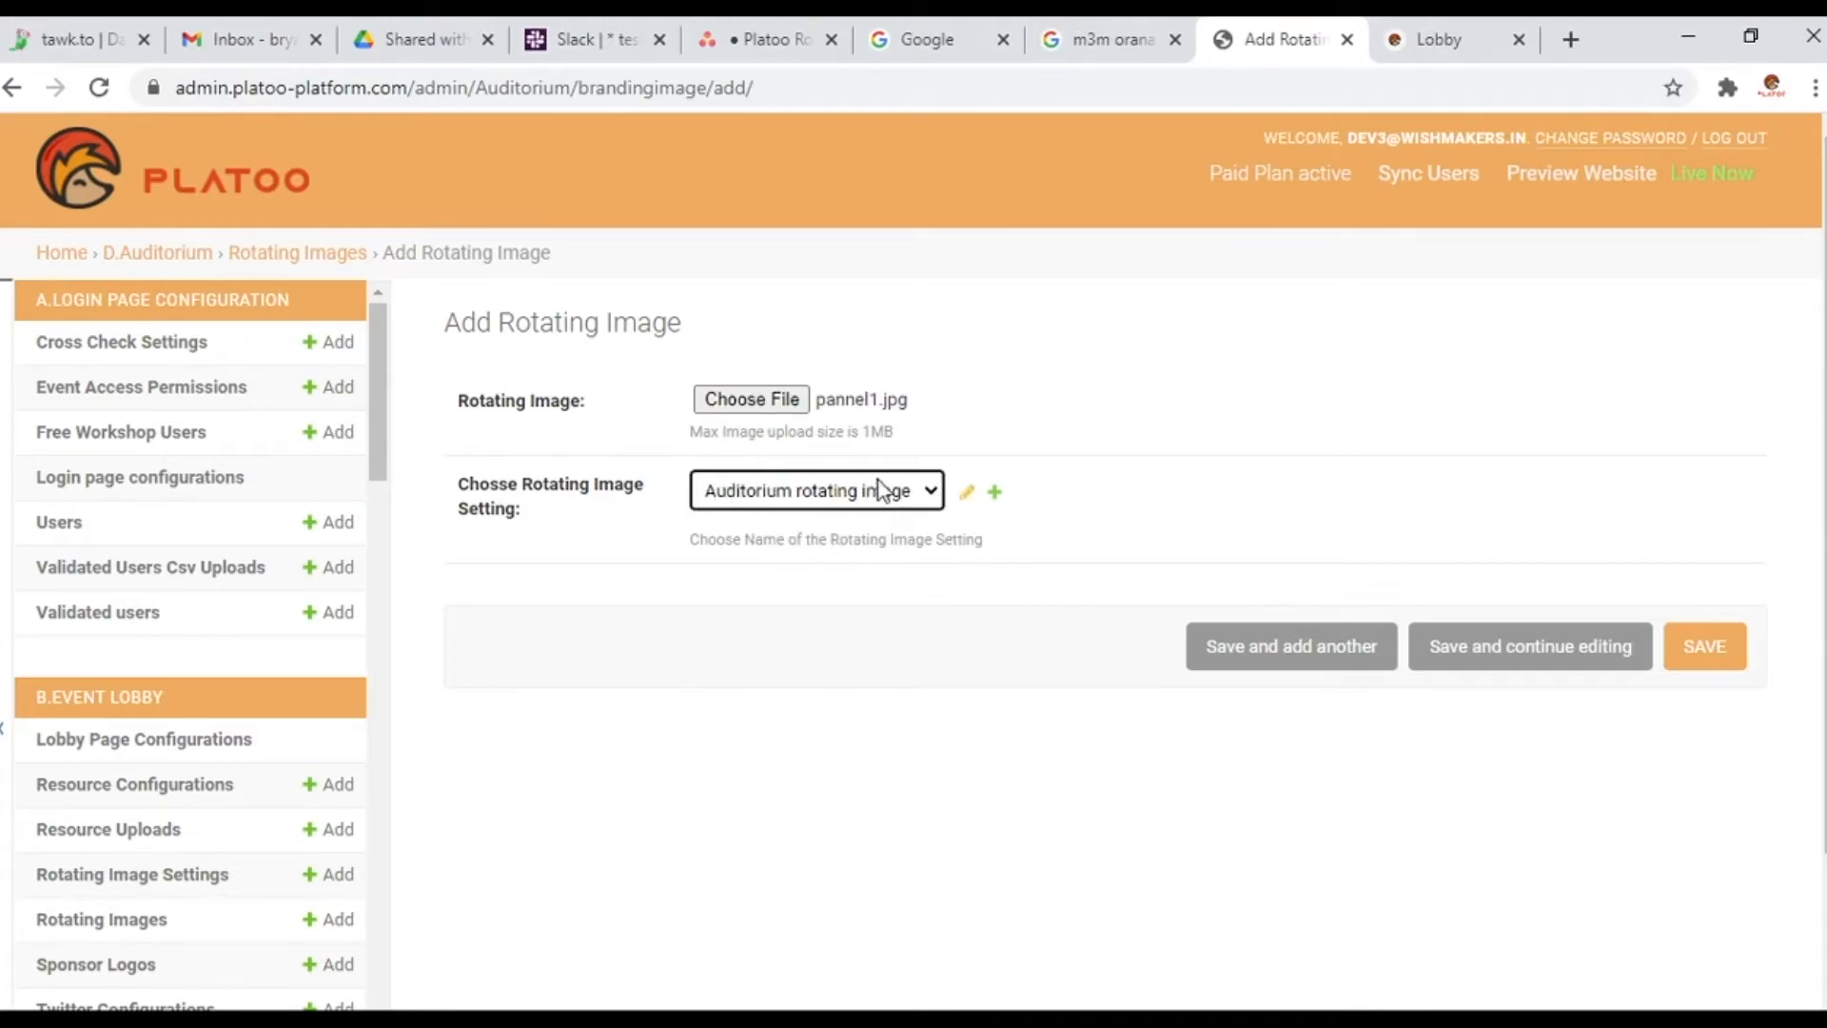
pyautogui.click(1292, 647)
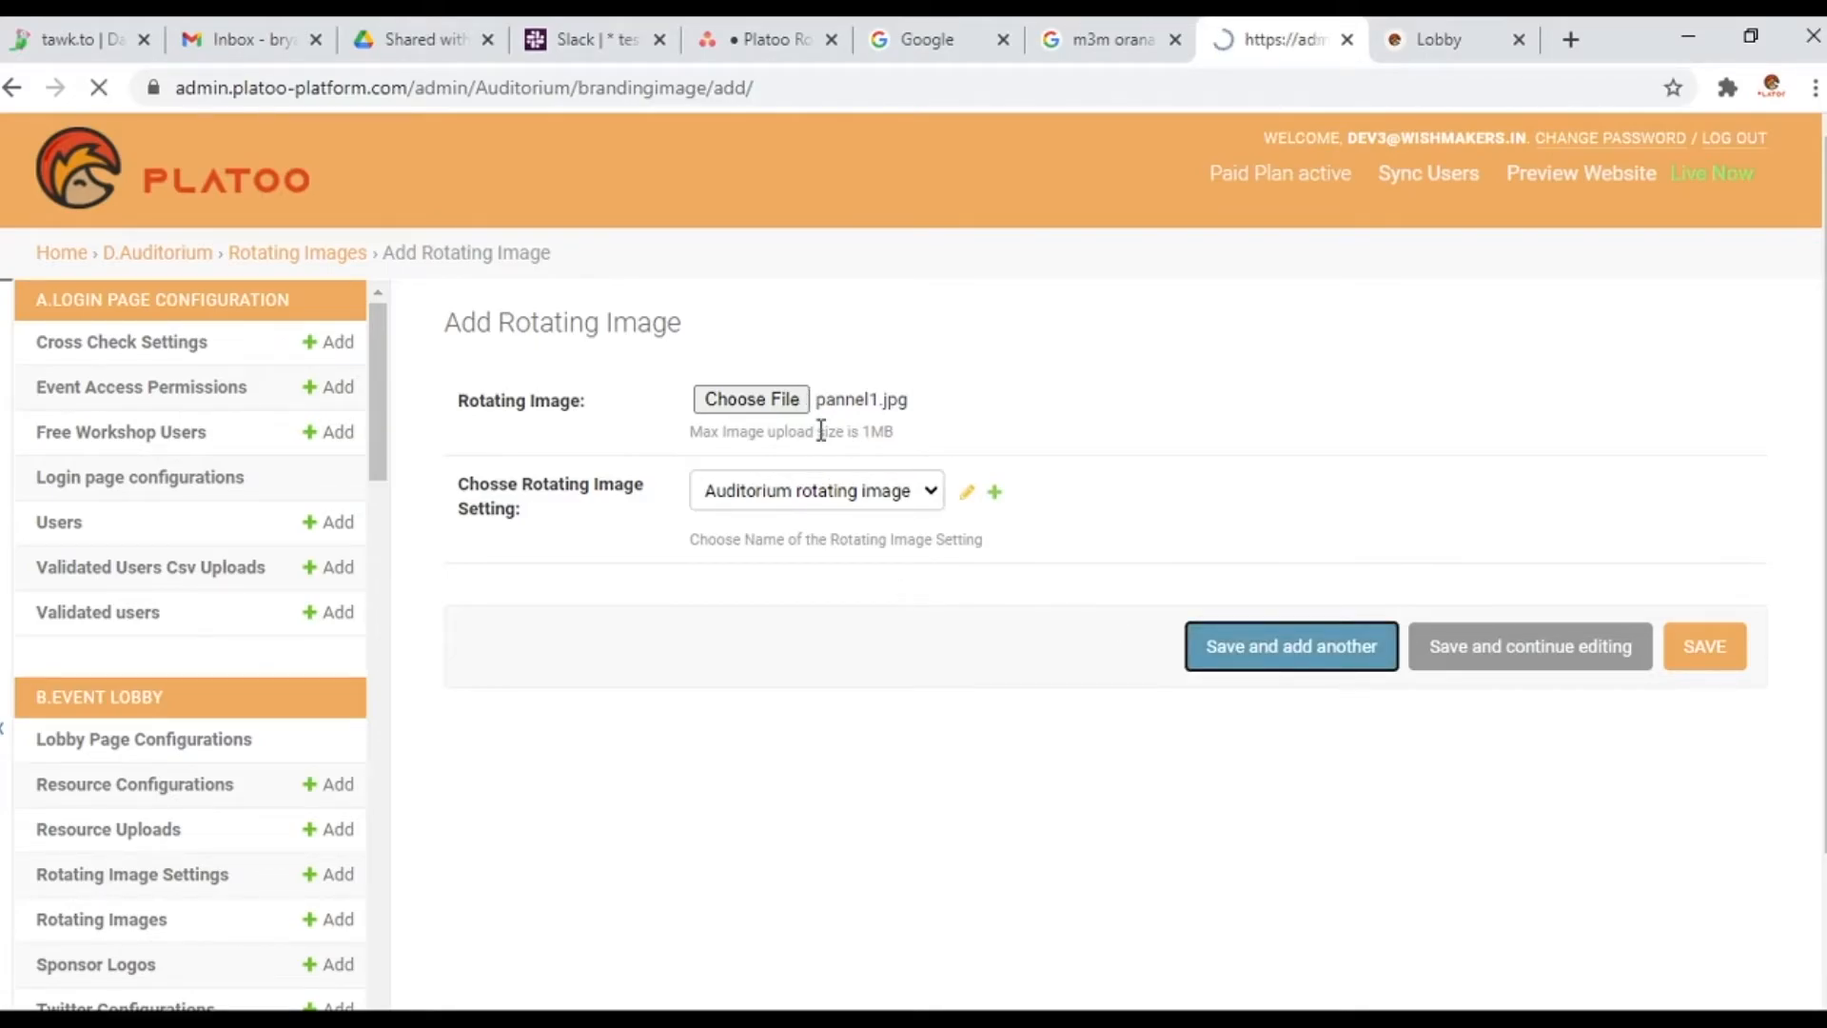
# Save pannel5.jpg as a second rotating image under the Auditorium rotating image setting, and publish the changes live
pyautogui.click(752, 466)
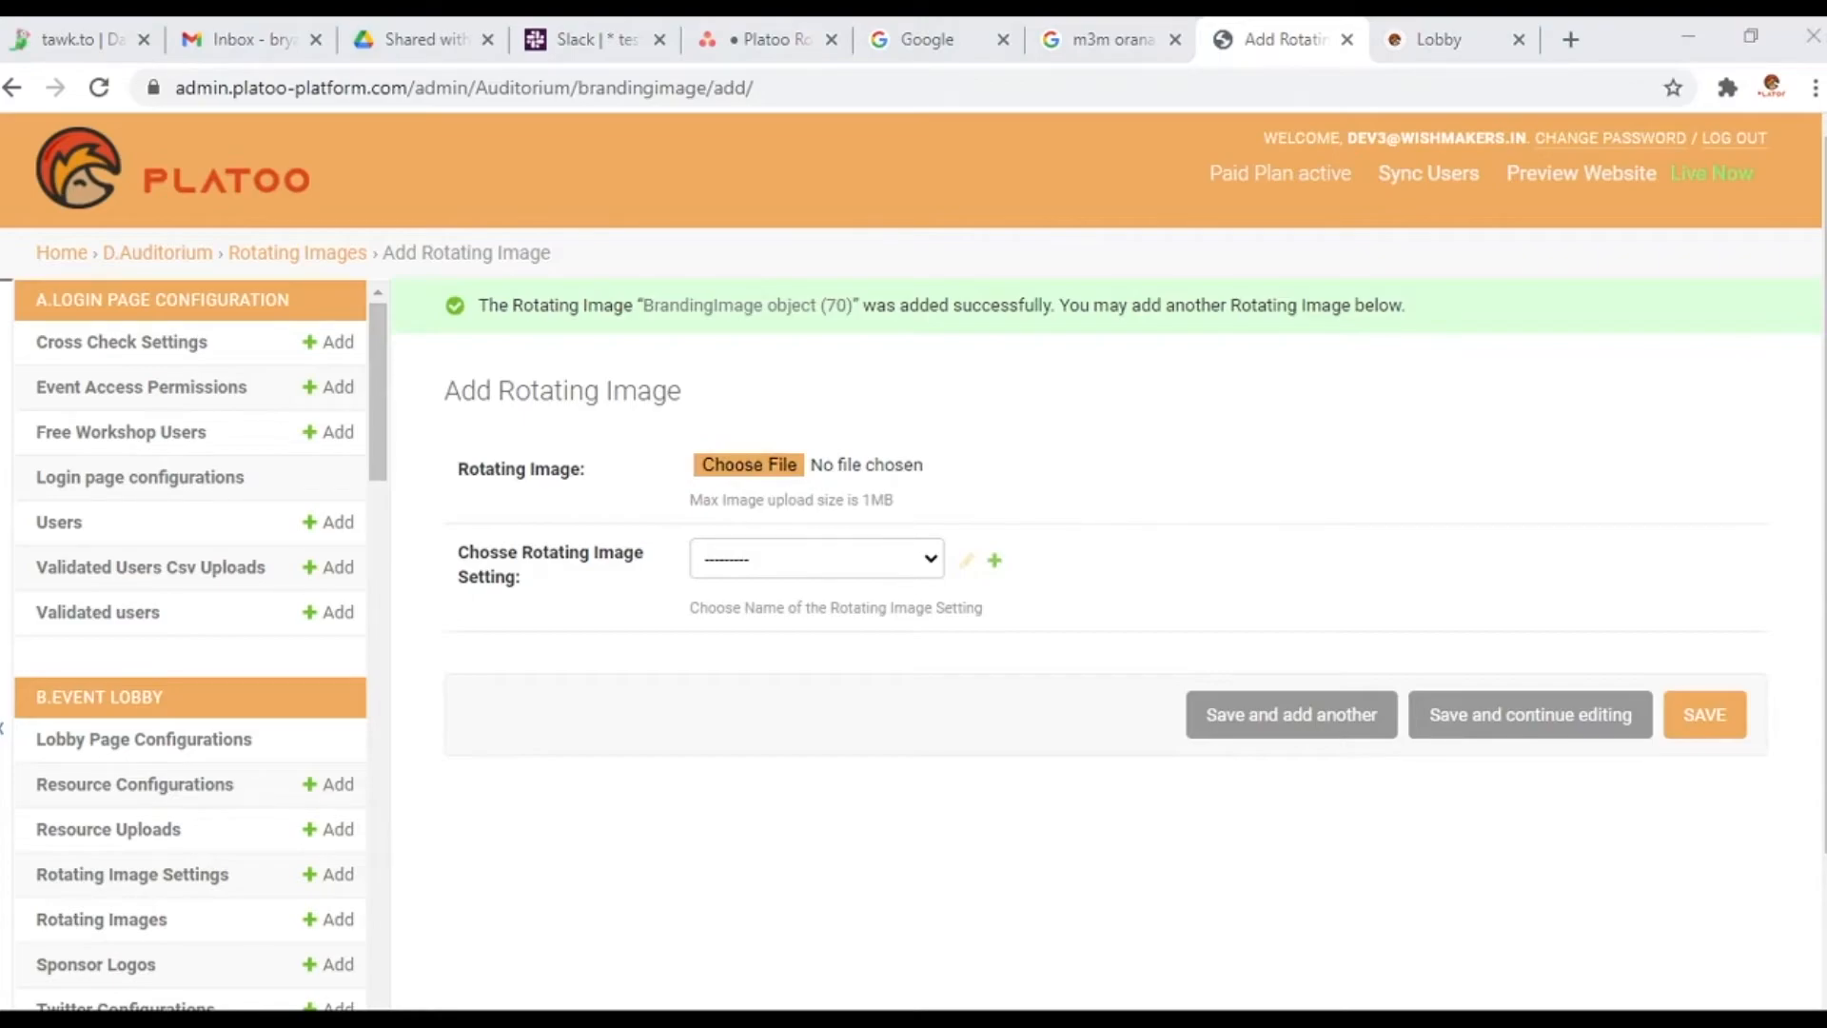
pyautogui.doubleClick(790, 625)
pyautogui.click(832, 613)
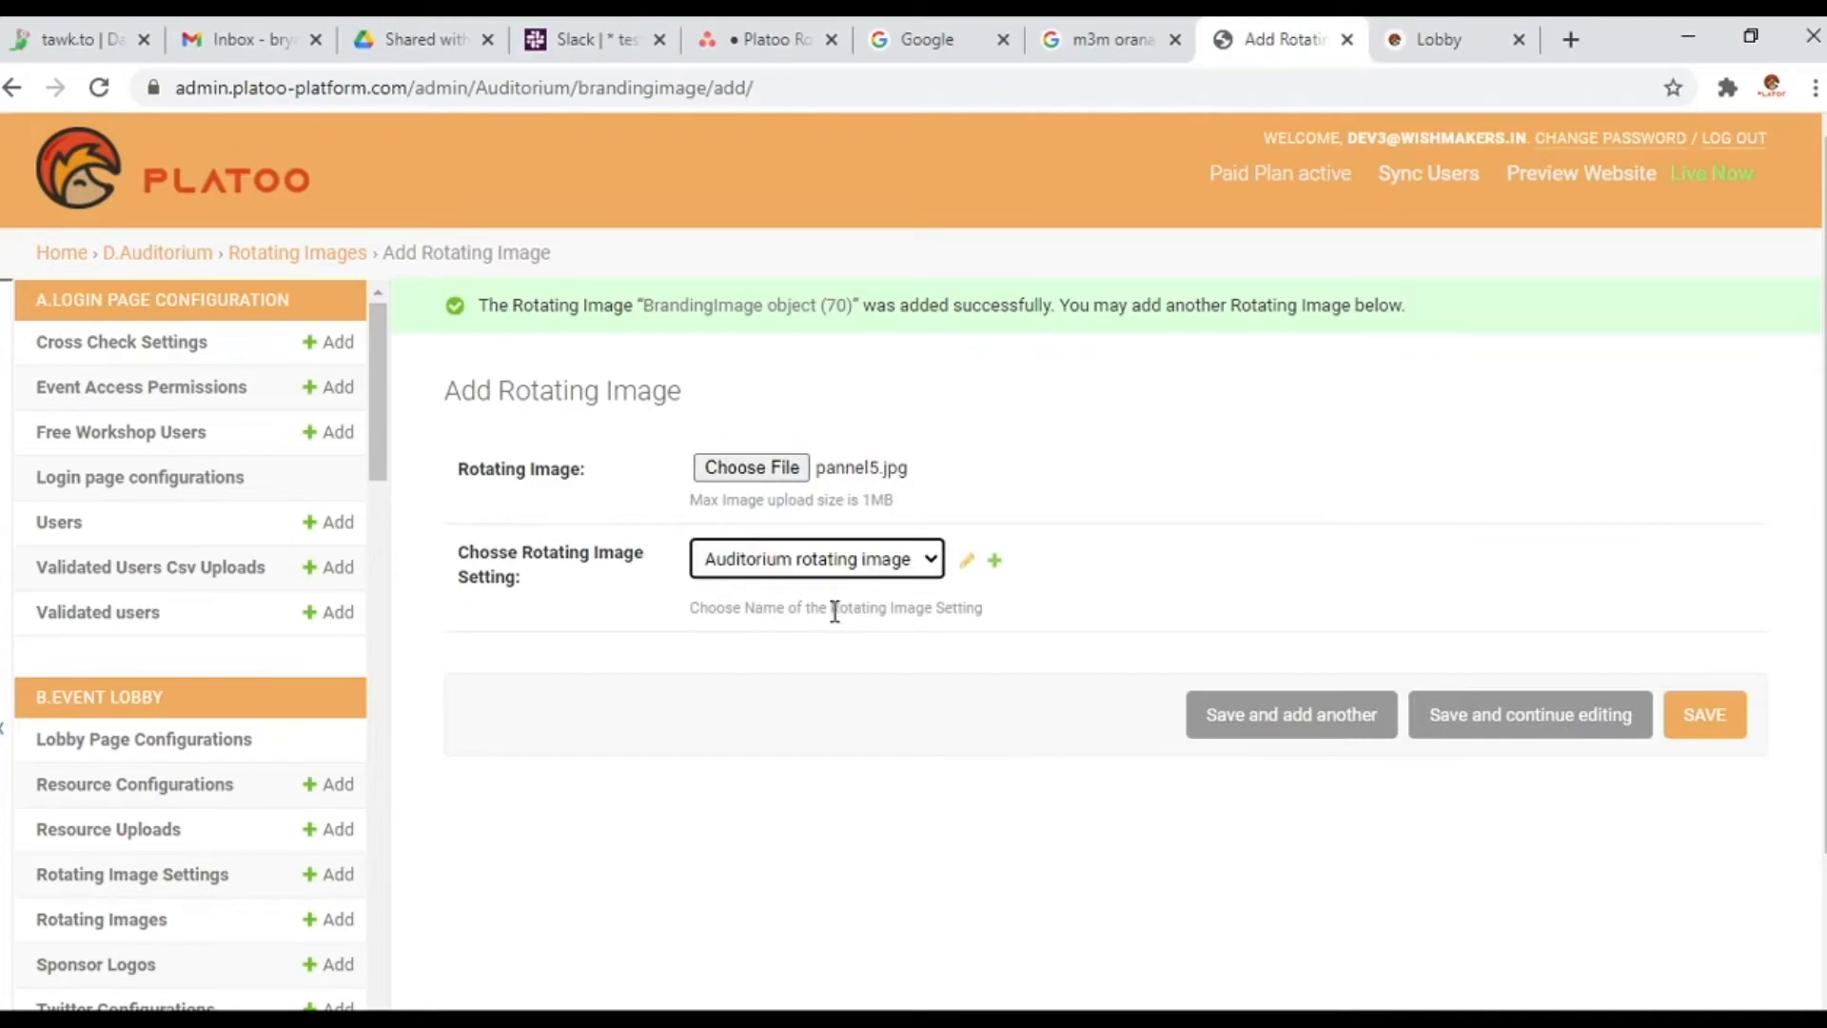
pyautogui.click(1704, 716)
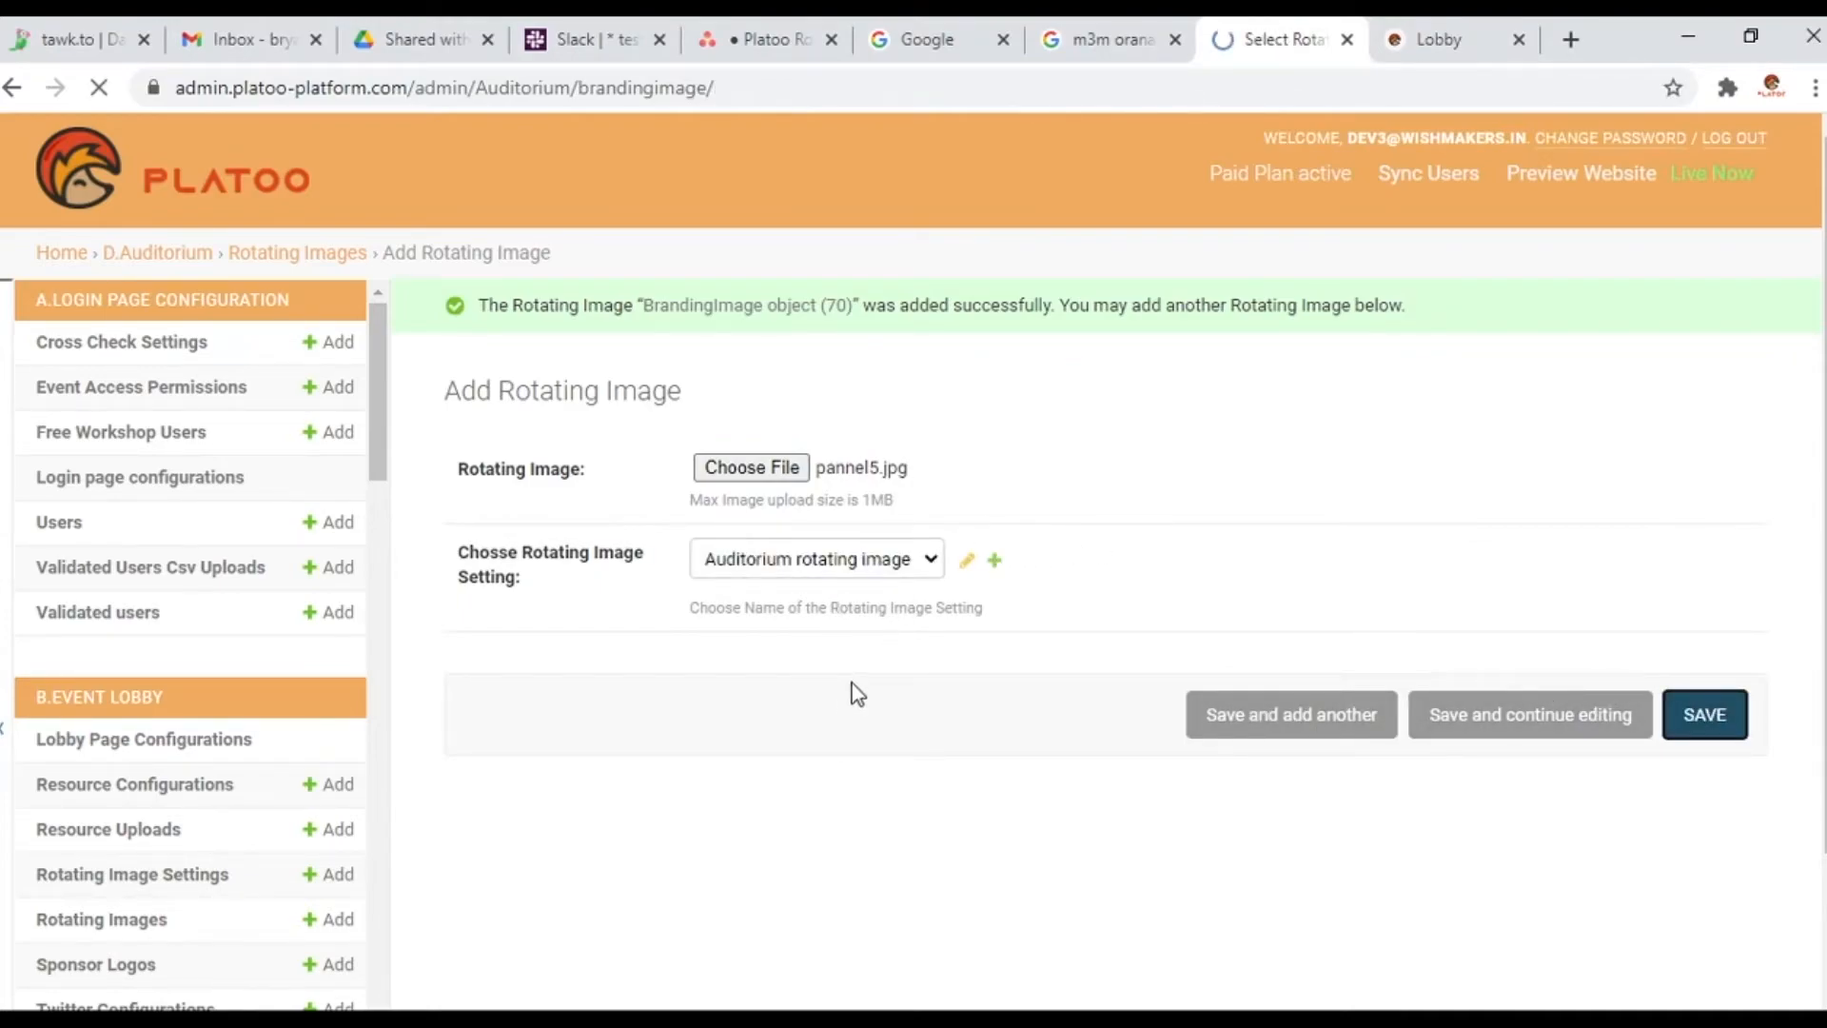
pyautogui.click(1729, 179)
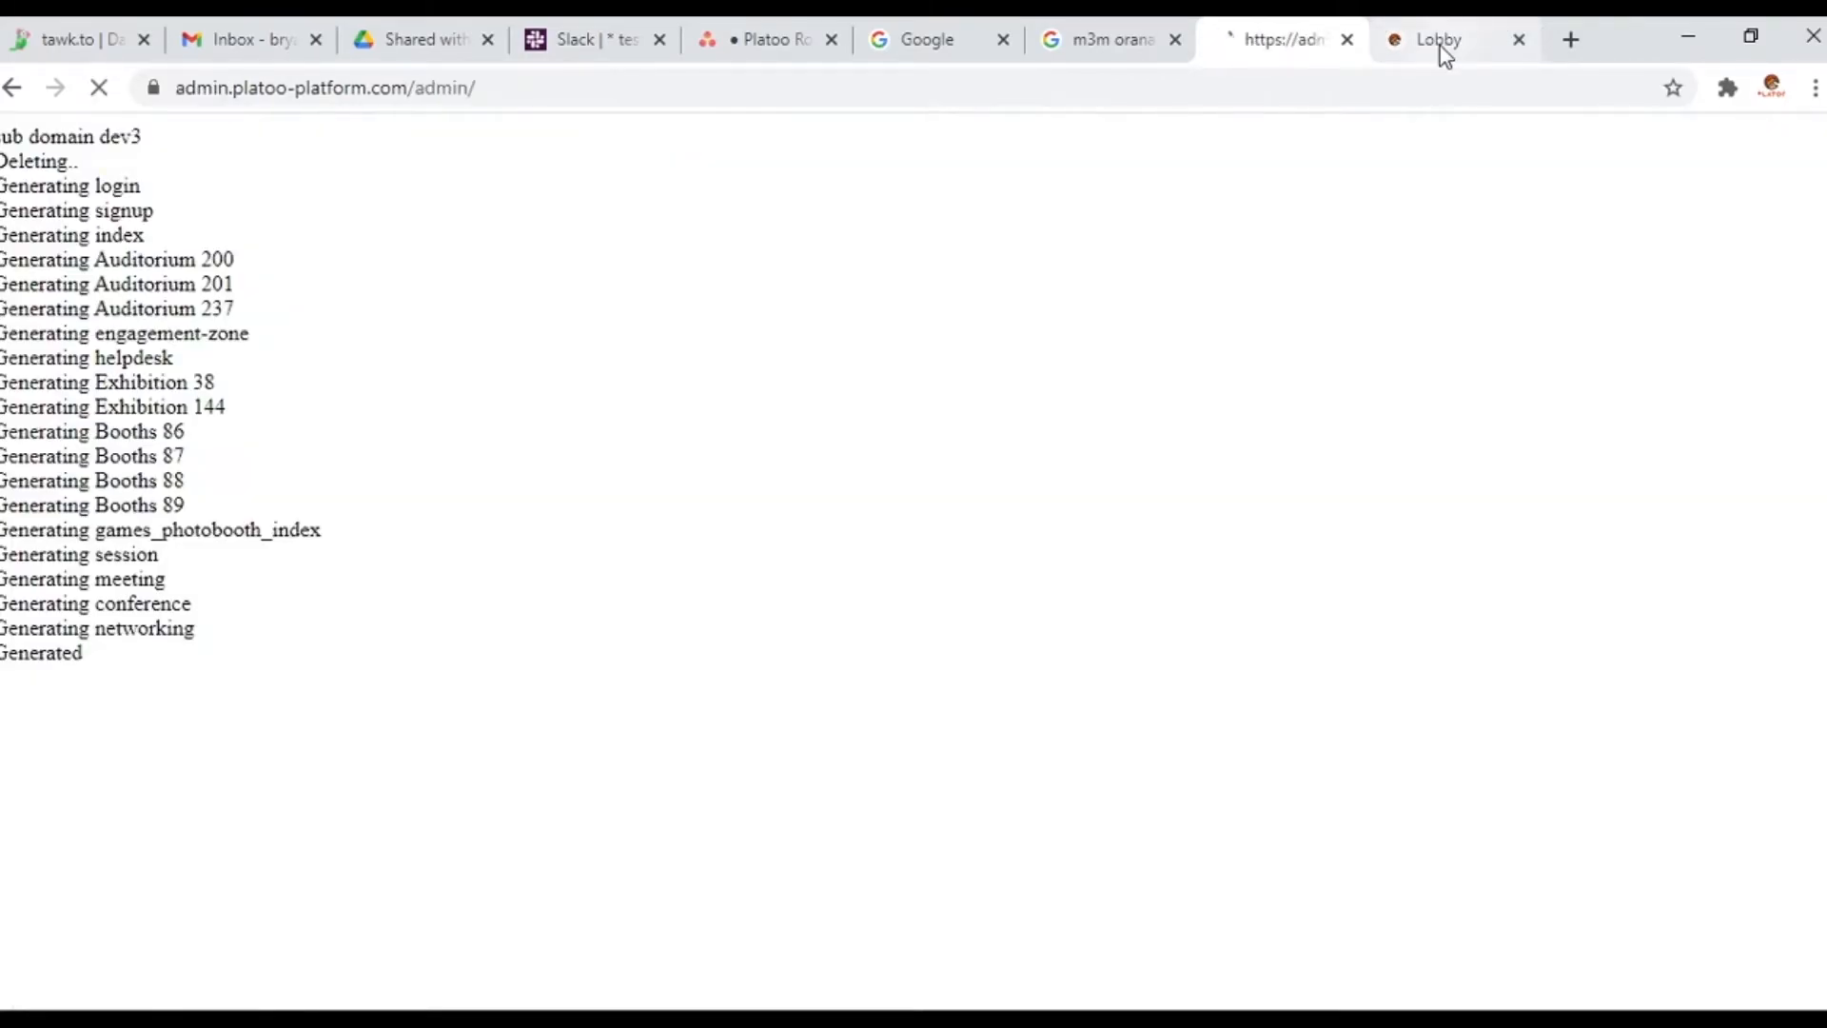
# Log in to the event site and enter the auditorium, skipping the transition video, to check the rotating images
pyautogui.click(1441, 46)
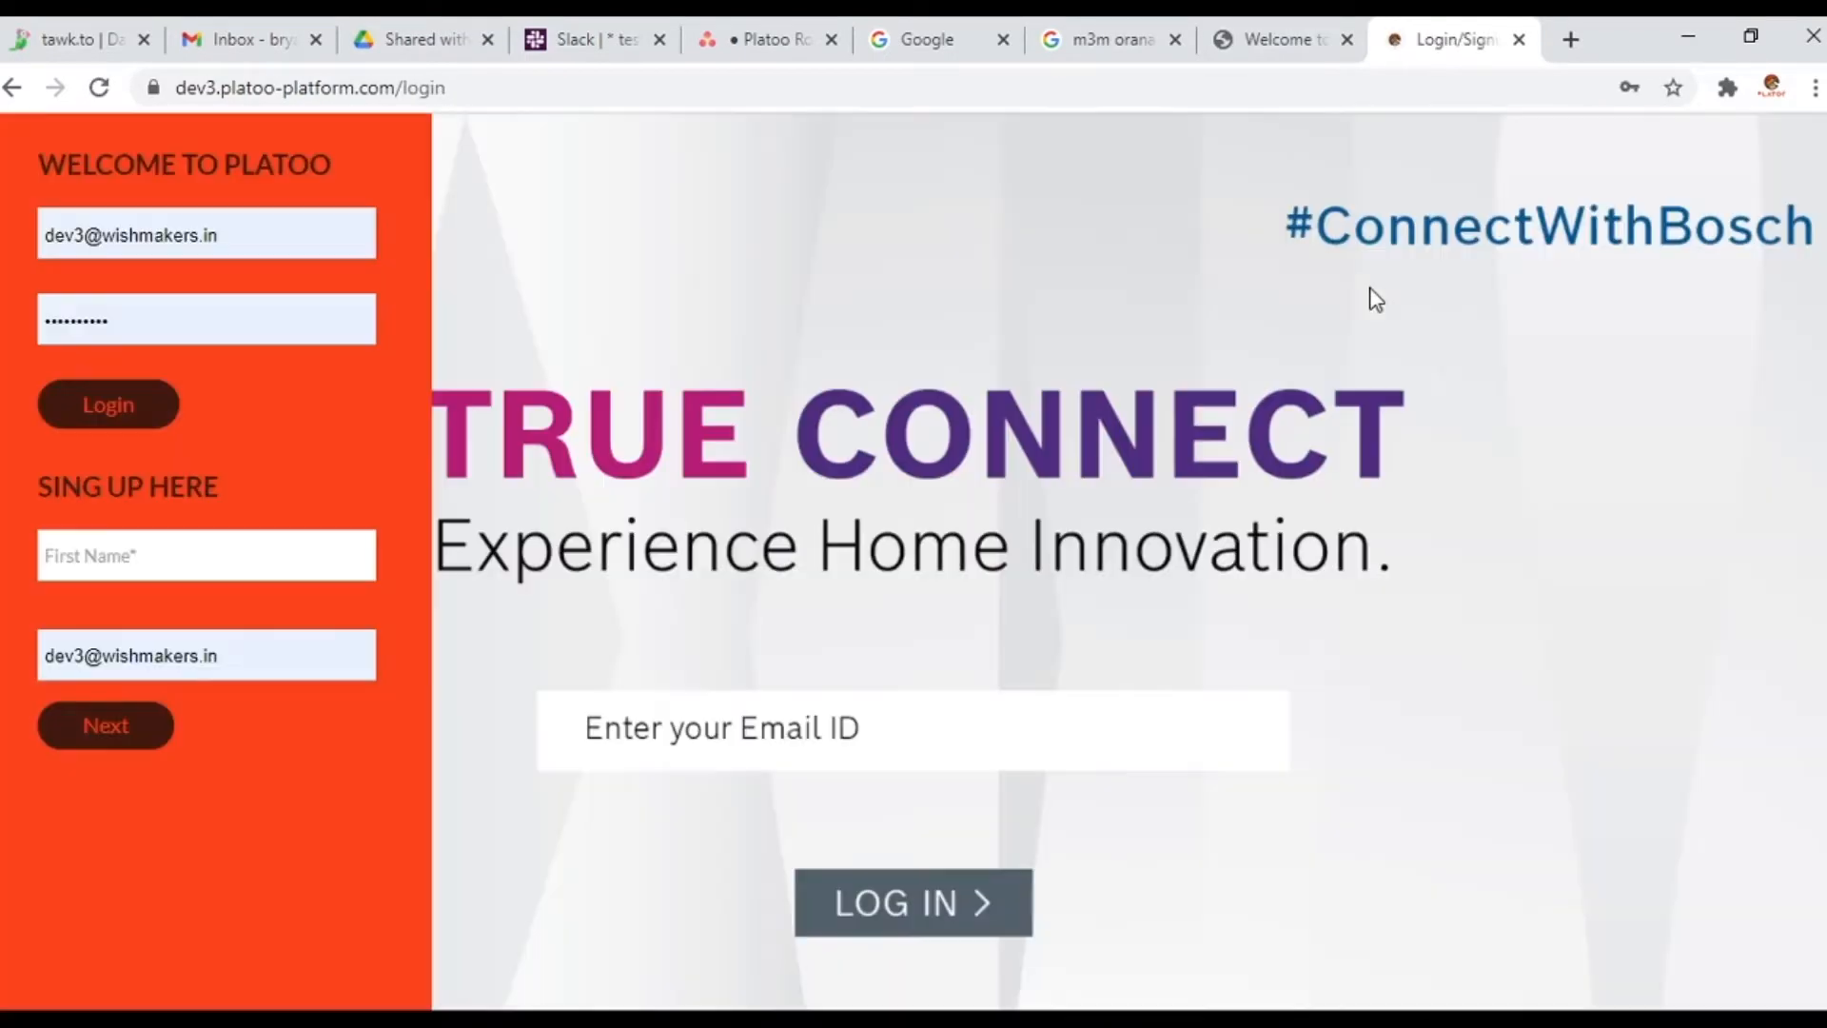
pyautogui.click(110, 398)
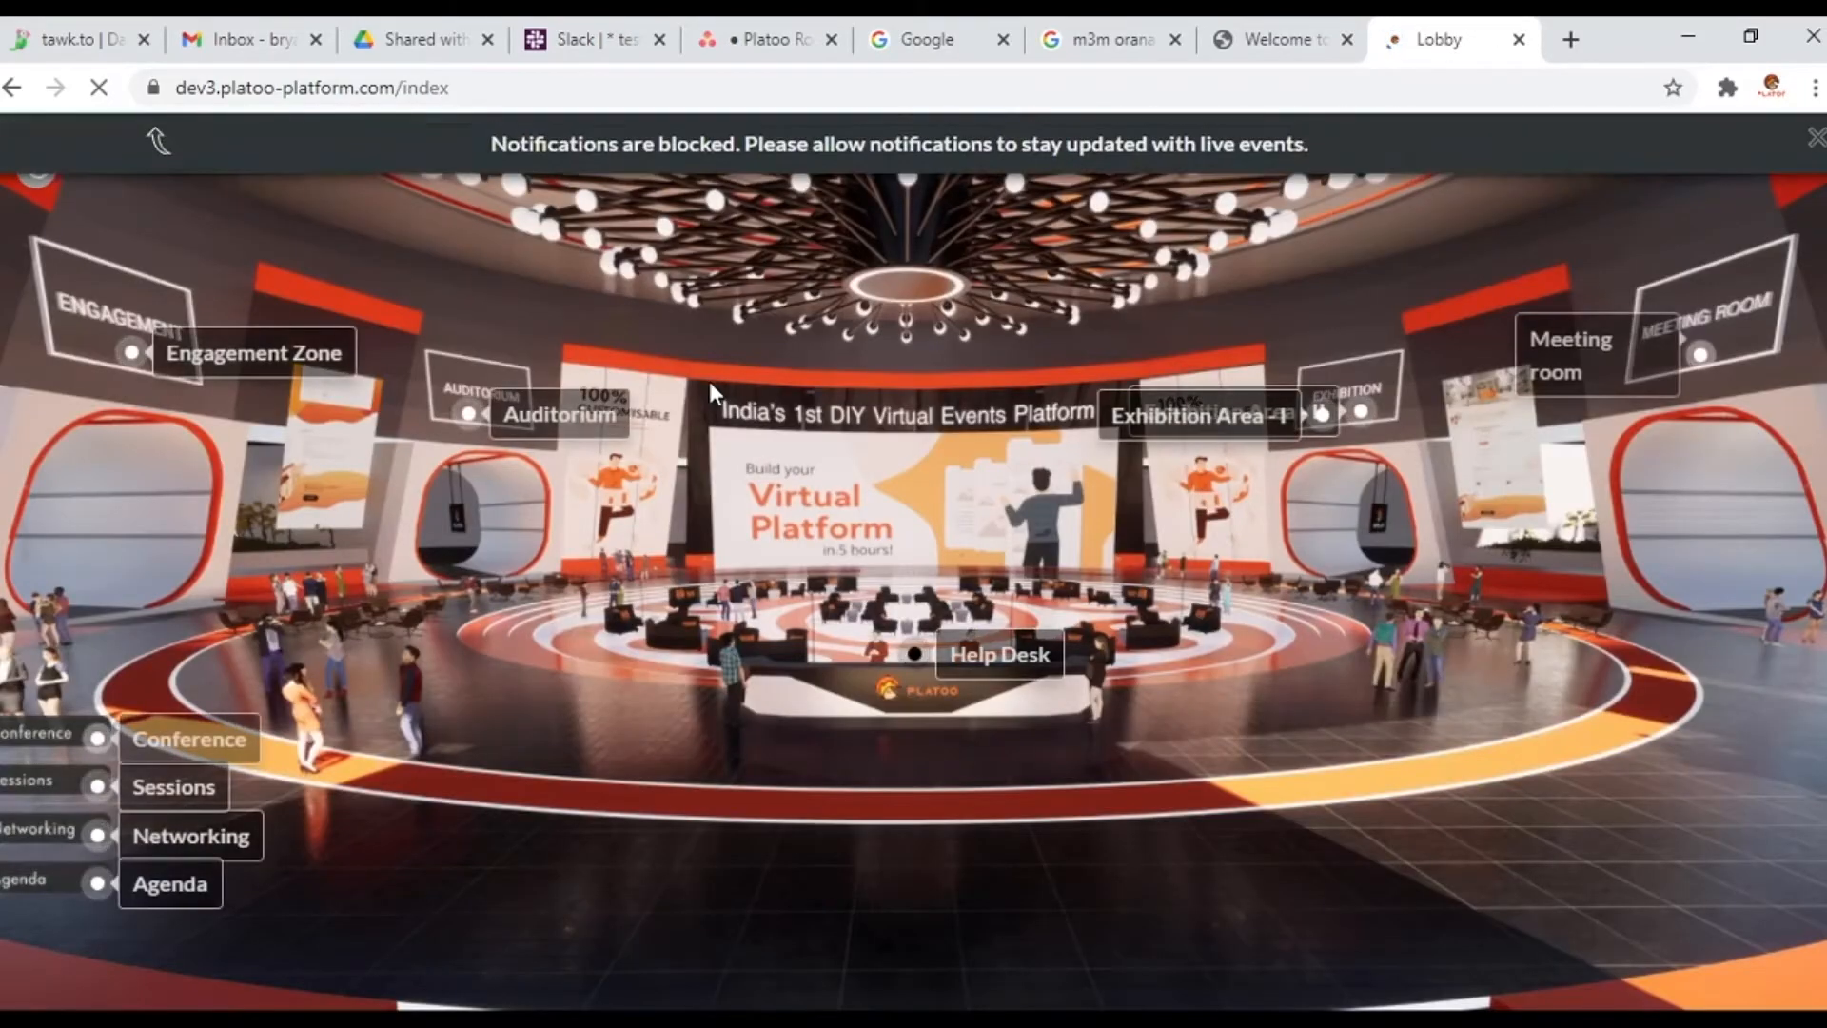
pyautogui.click(498, 423)
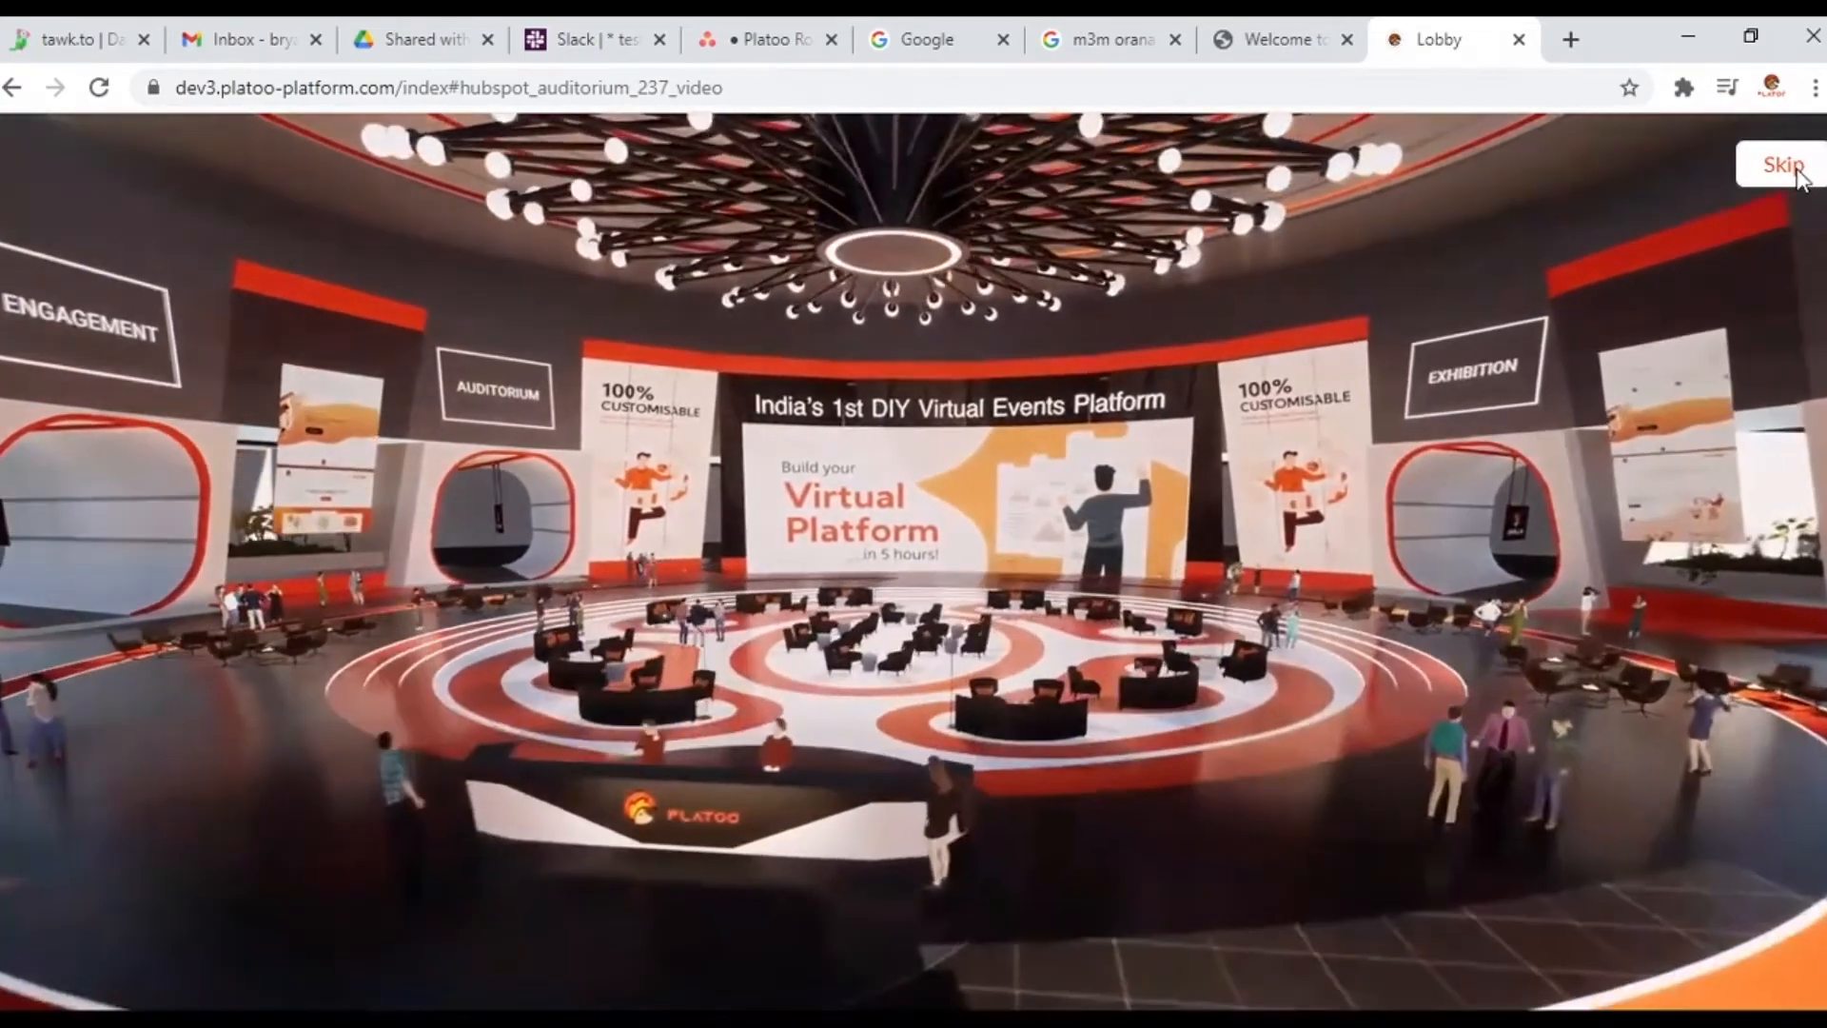
pyautogui.click(1795, 172)
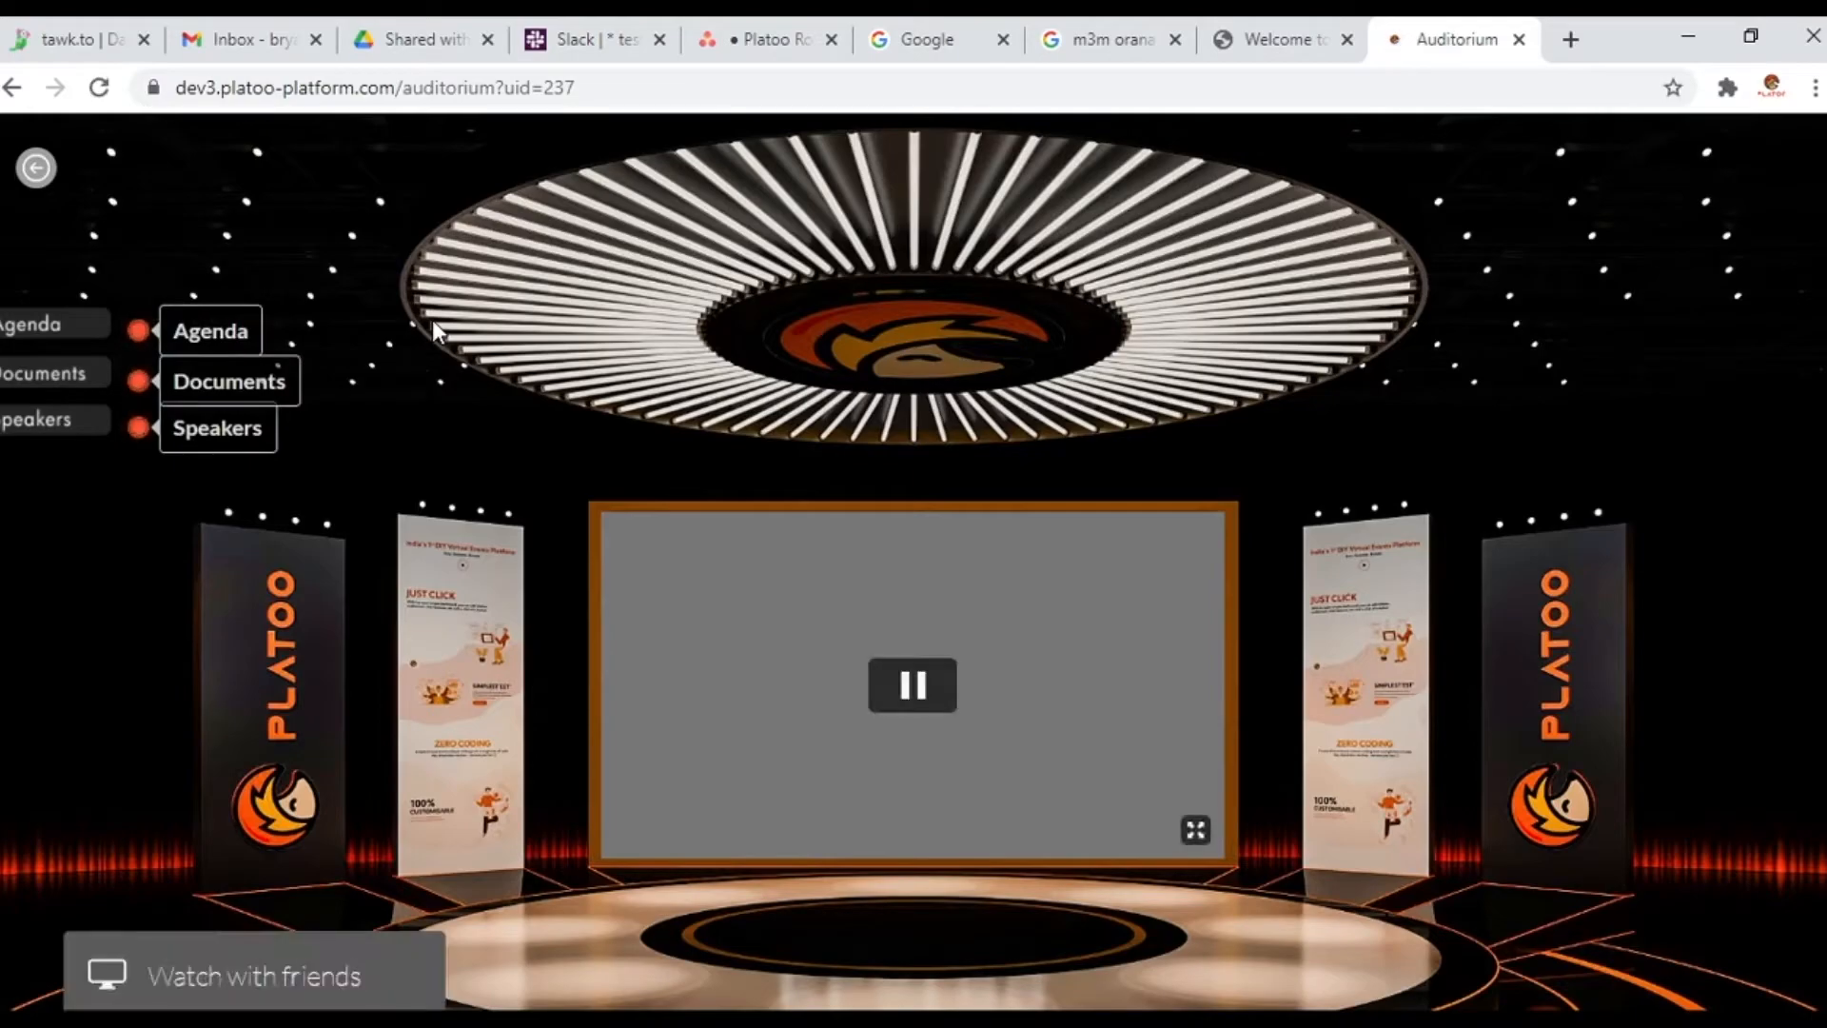
# Back in the admin, review the auditorium's rotating image settings and its list of rotating images
pyautogui.click(1255, 29)
pyautogui.scroll(-12, 366, 809)
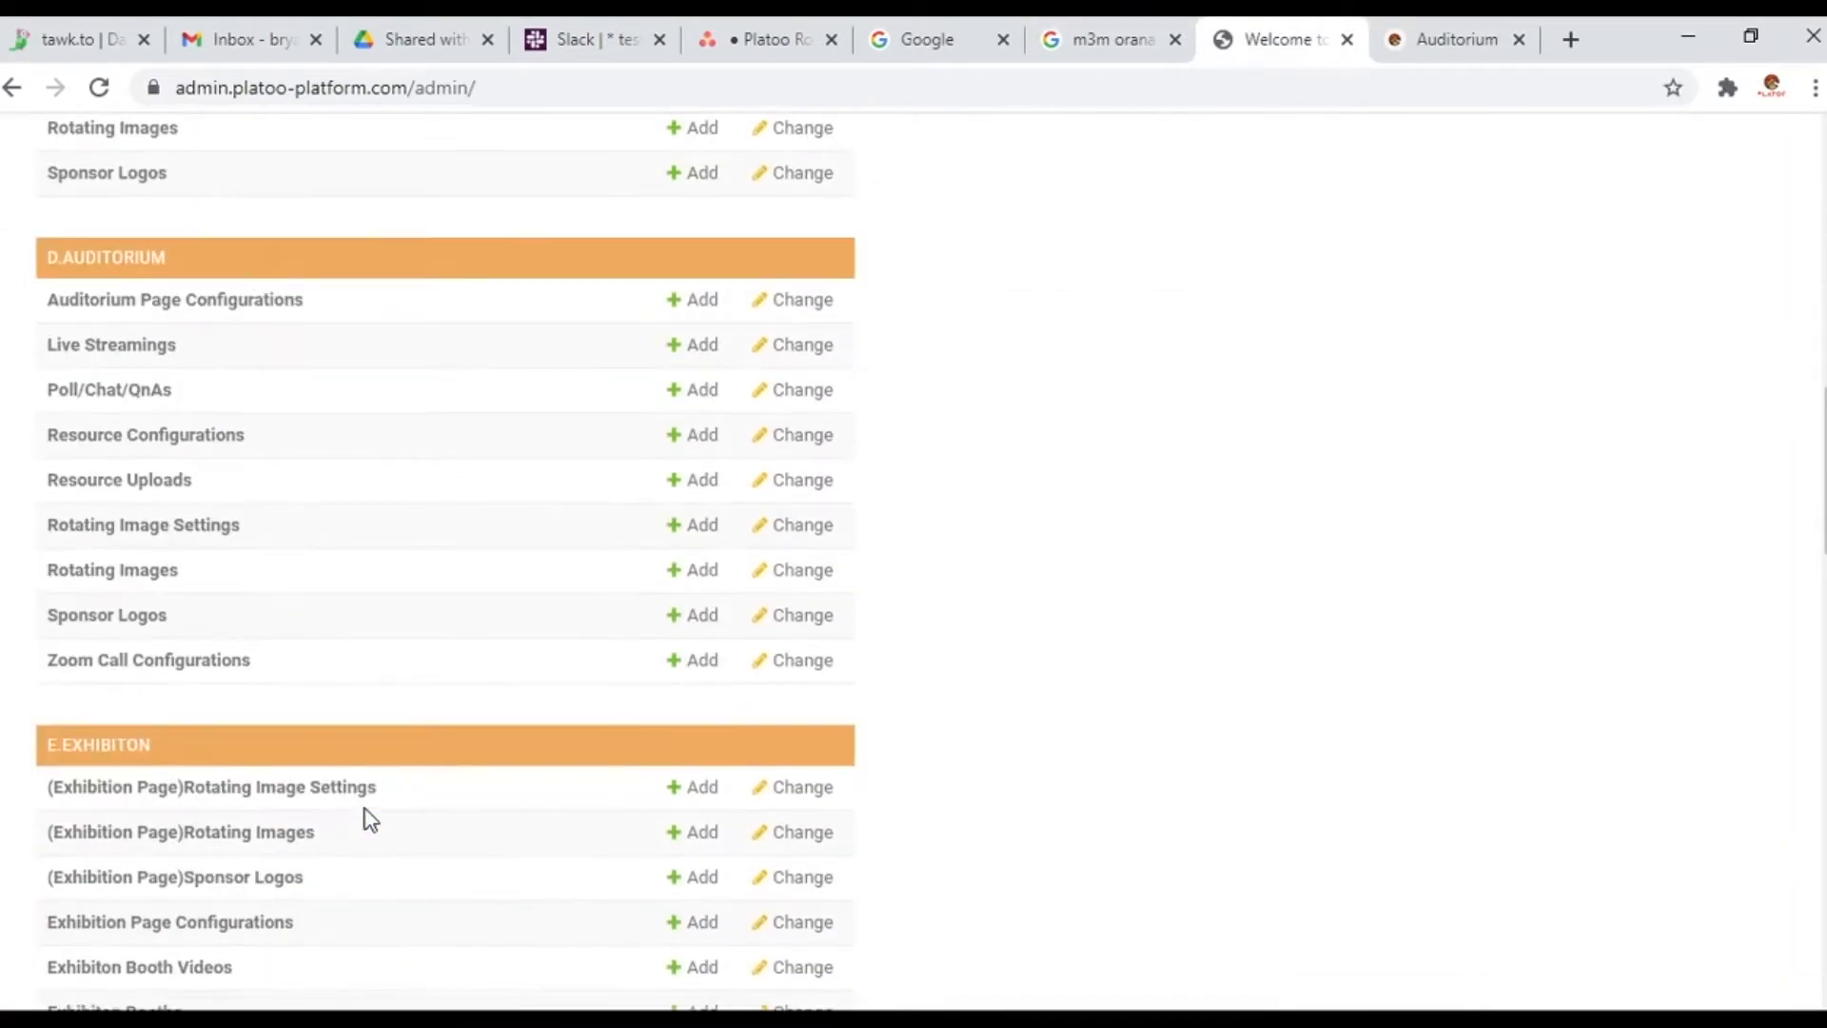
pyautogui.click(187, 529)
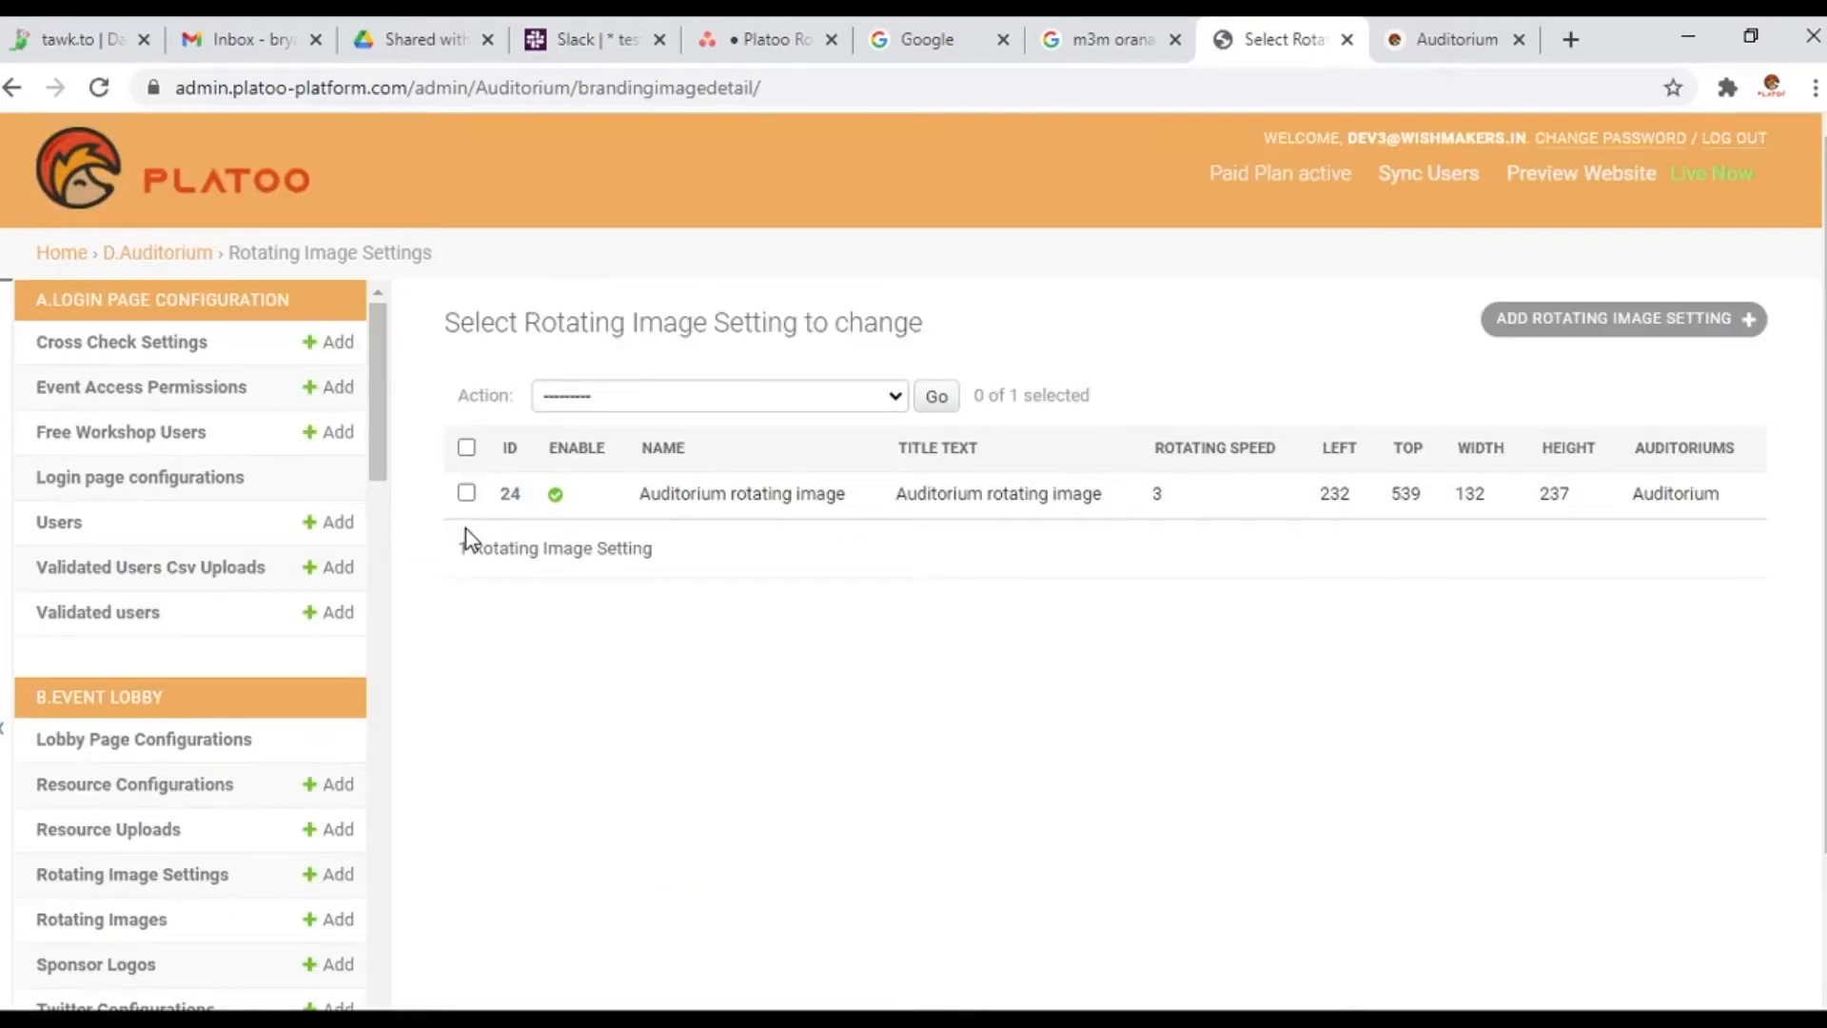
pyautogui.scroll(-10, 175, 734)
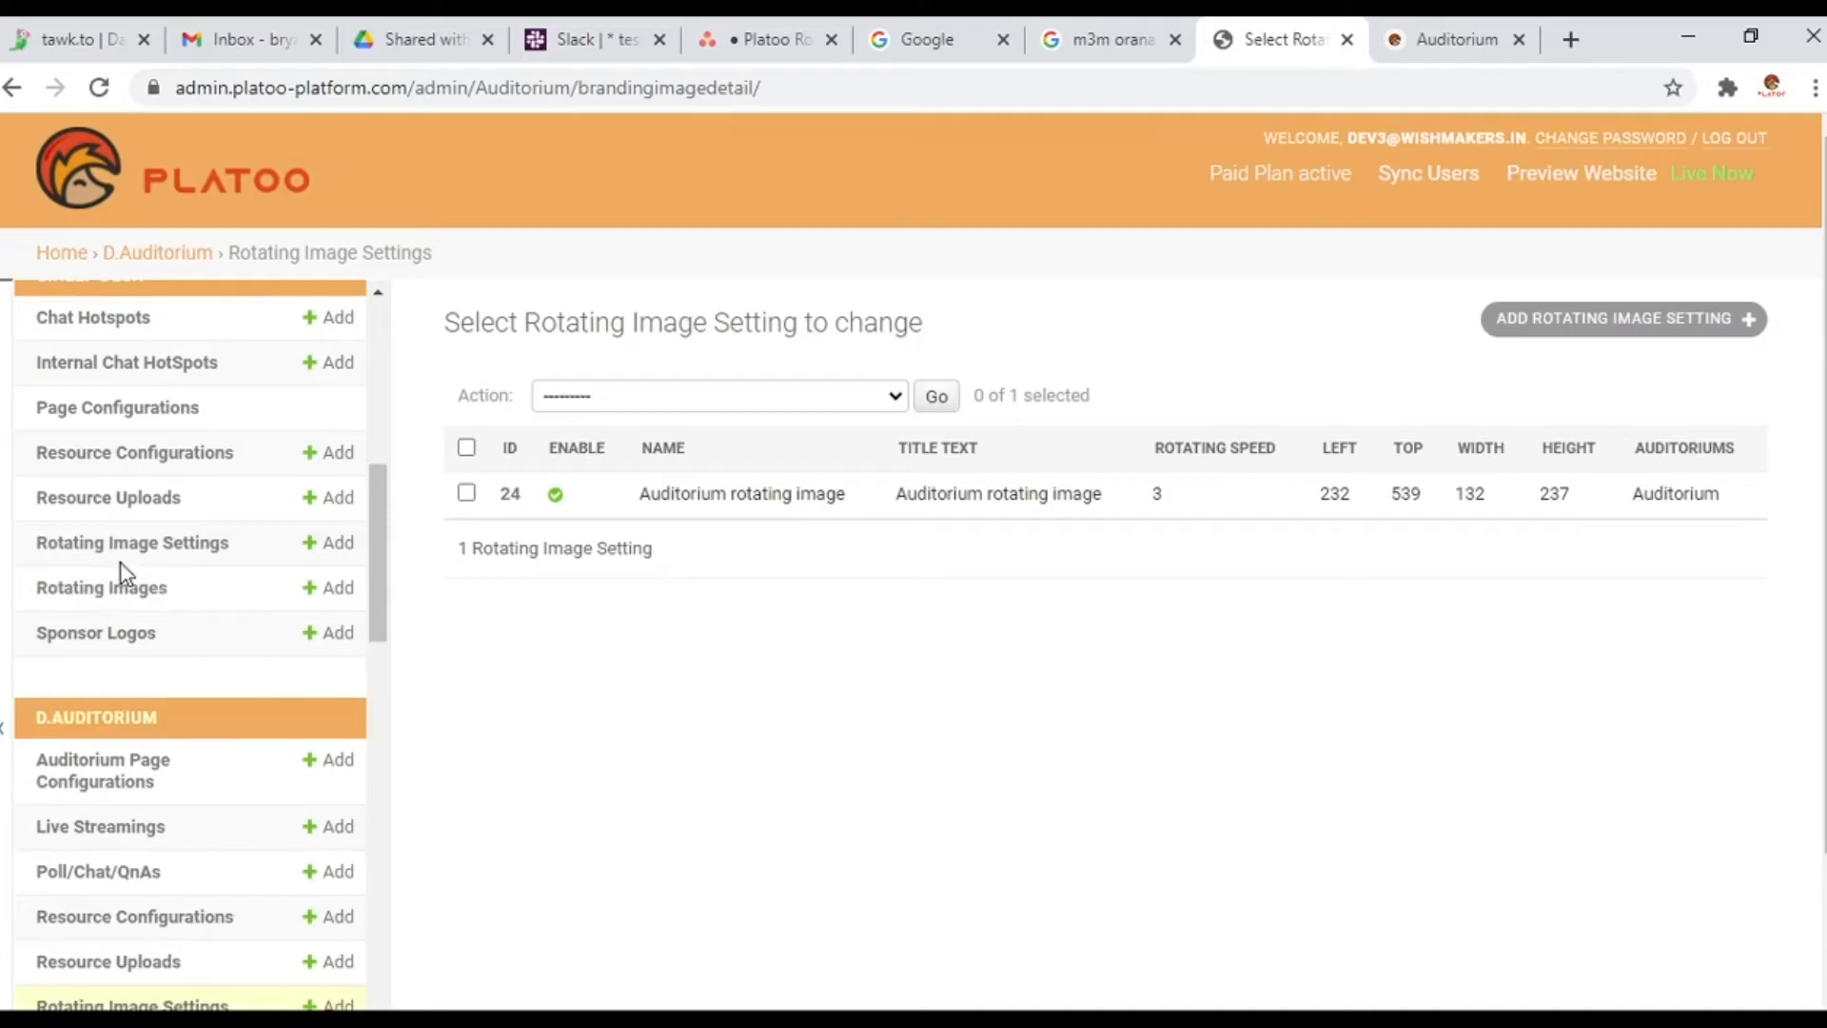
pyautogui.click(122, 590)
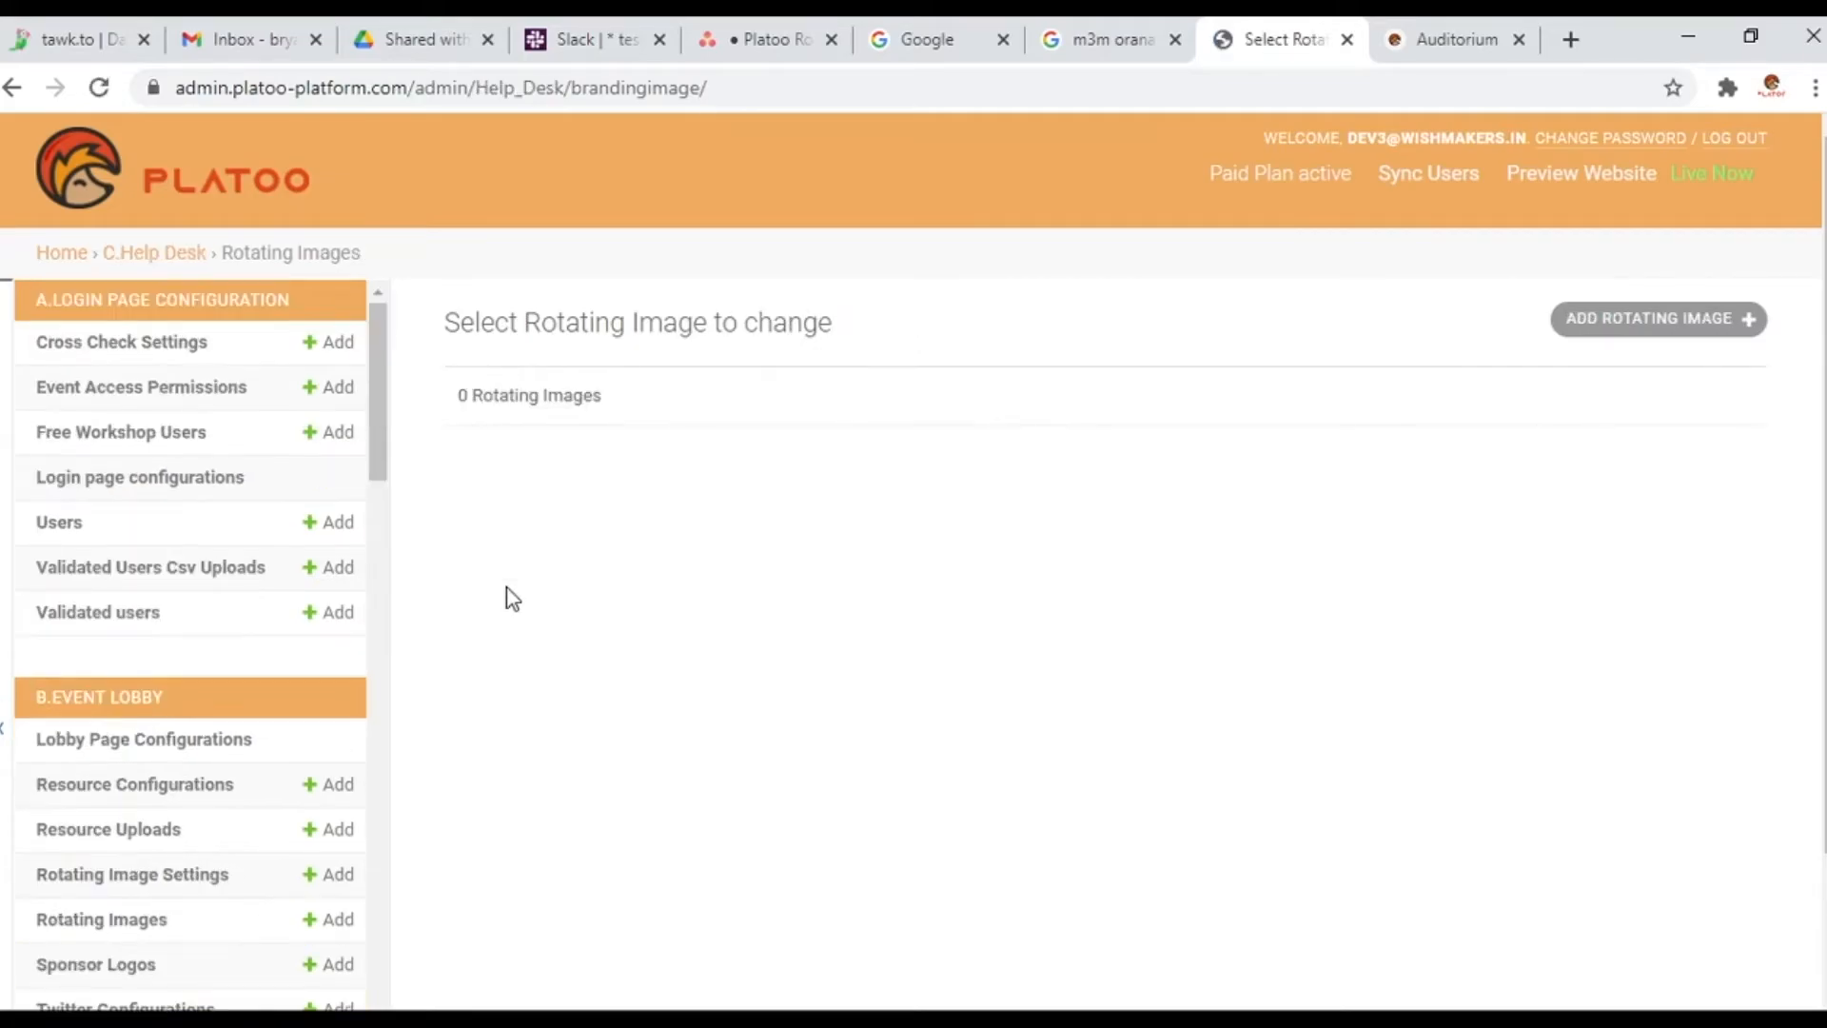
pyautogui.scroll(-6, 171, 787)
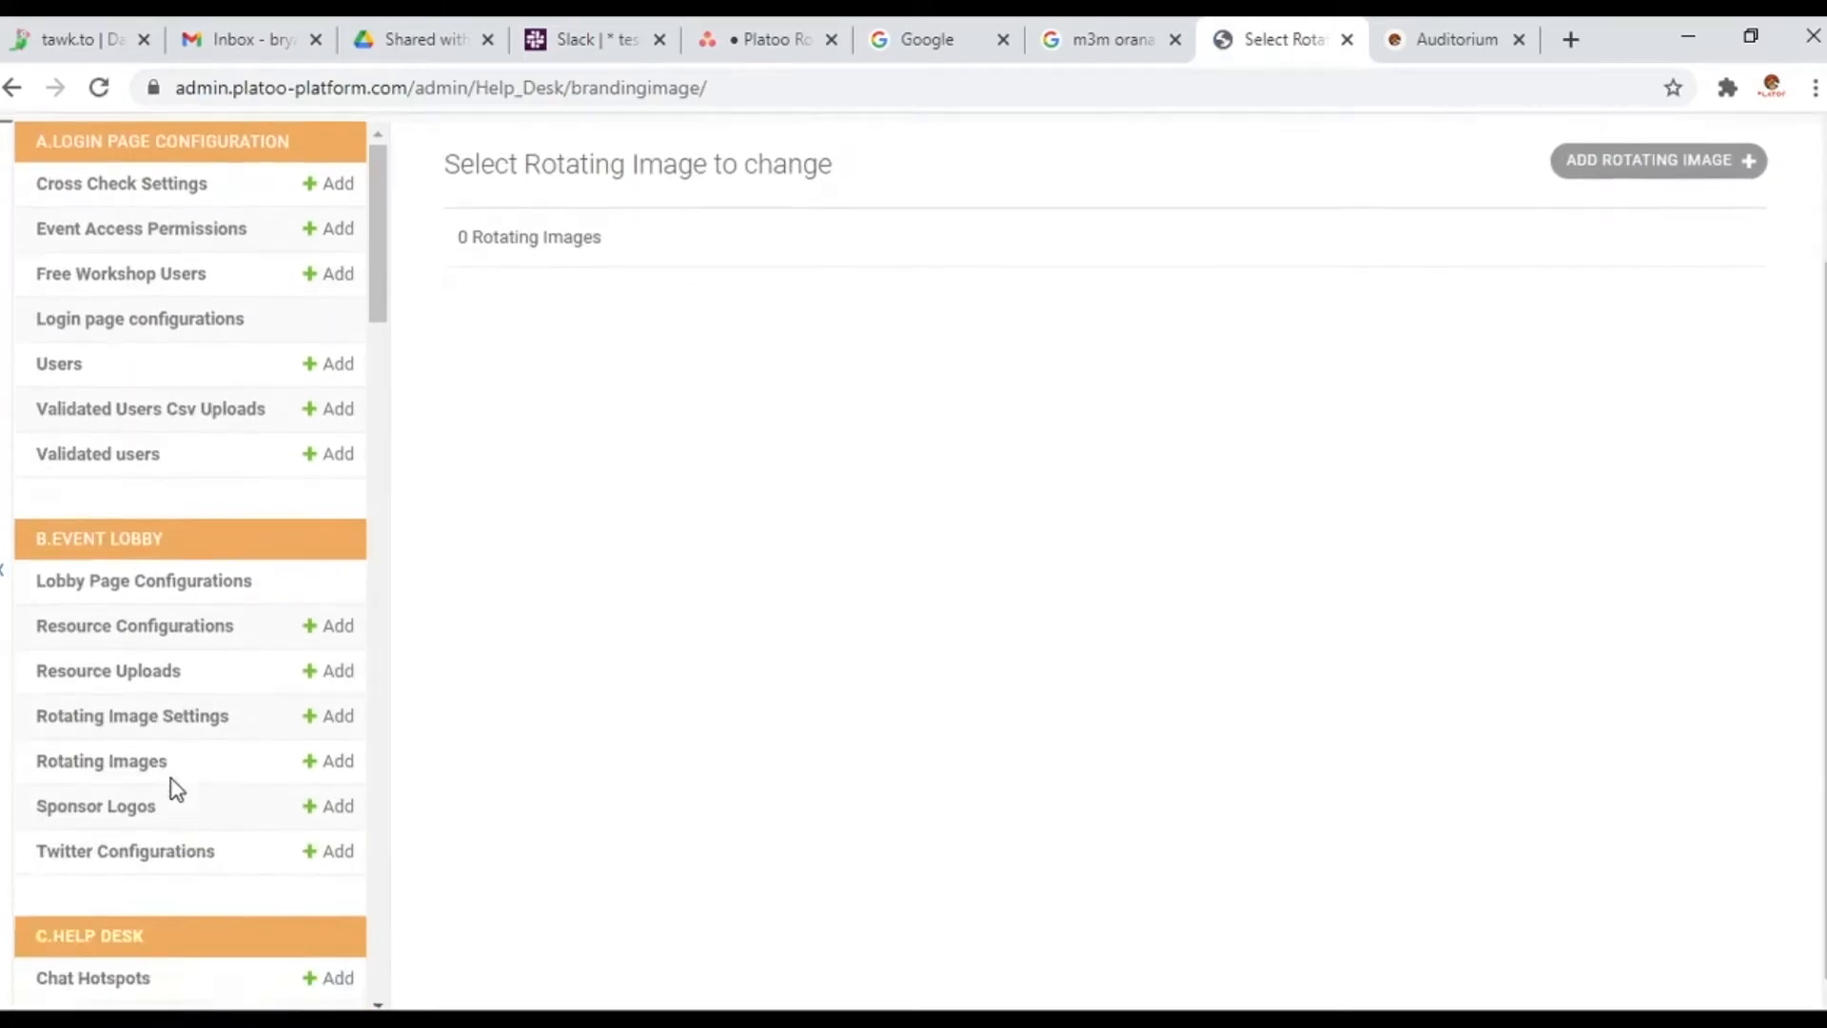
pyautogui.click(116, 752)
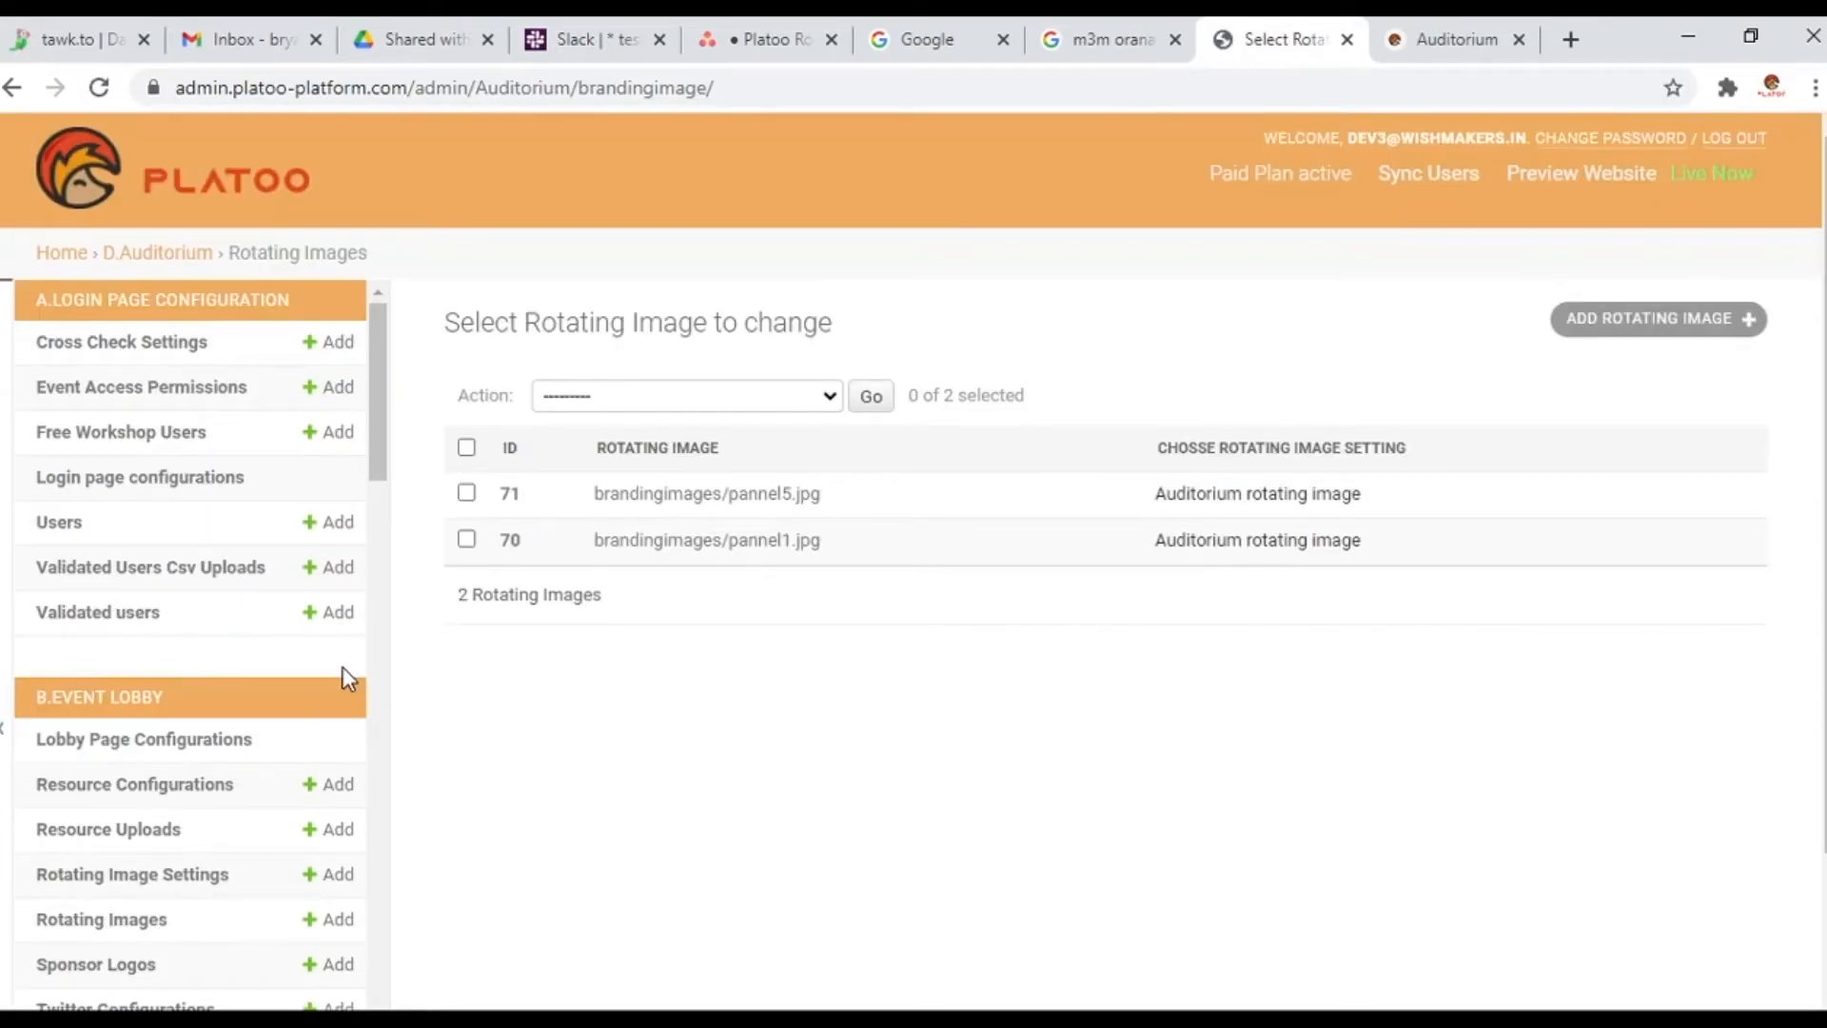
# Review the auditorium's existing sponsor logos and start adding a new sponsor logo
pyautogui.scroll(-4, 300, 754)
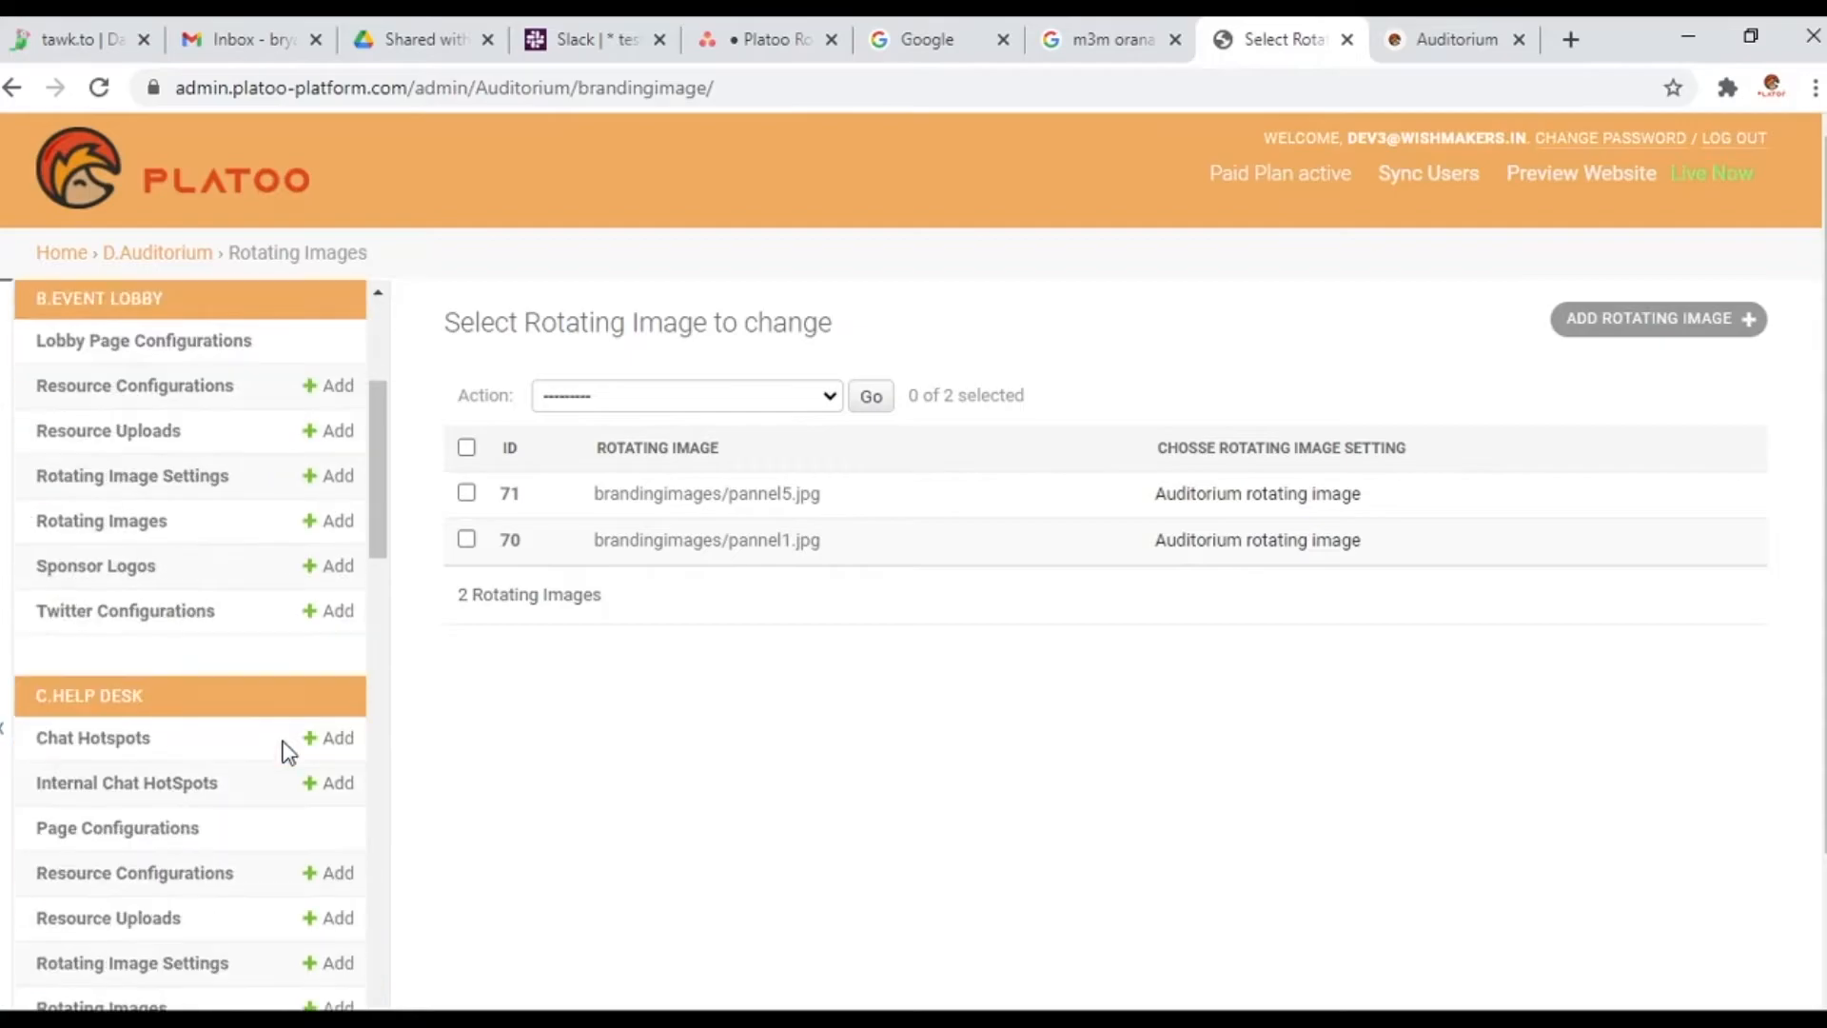
pyautogui.scroll(-4, 286, 750)
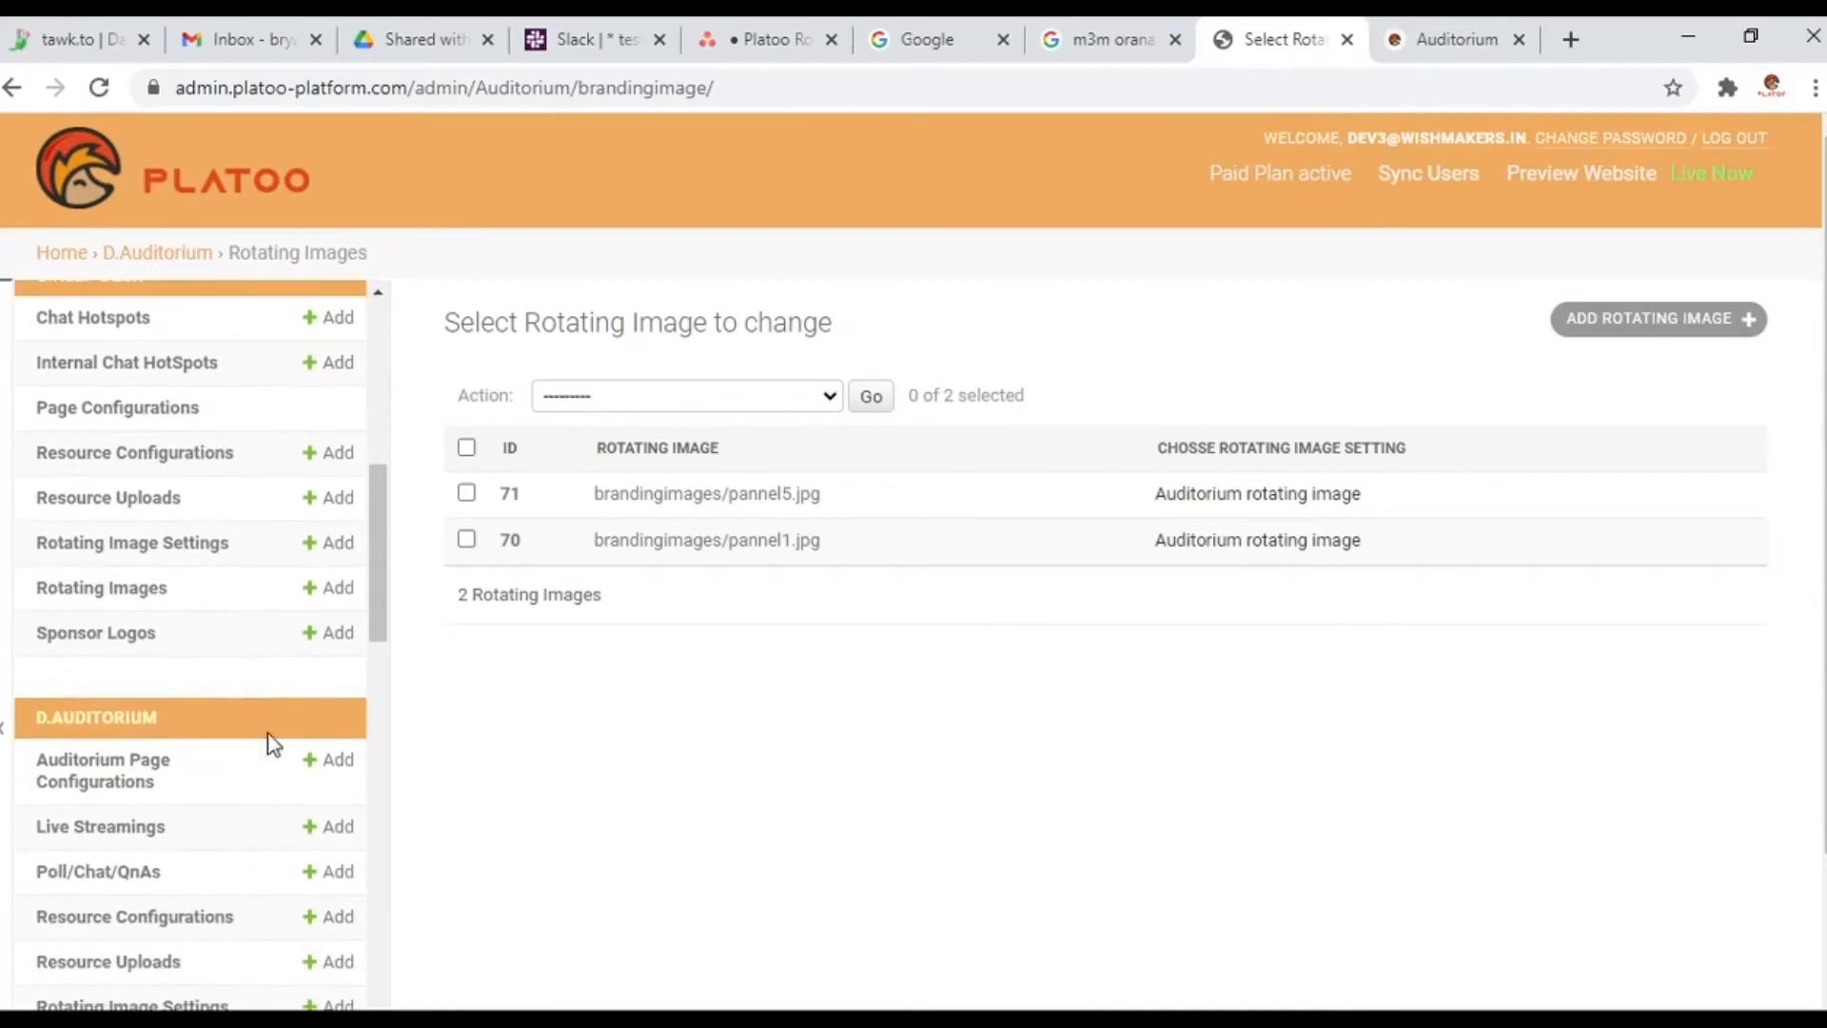
pyautogui.scroll(1, 178, 663)
pyautogui.scroll(1, 174, 662)
pyautogui.scroll(-6, 171, 658)
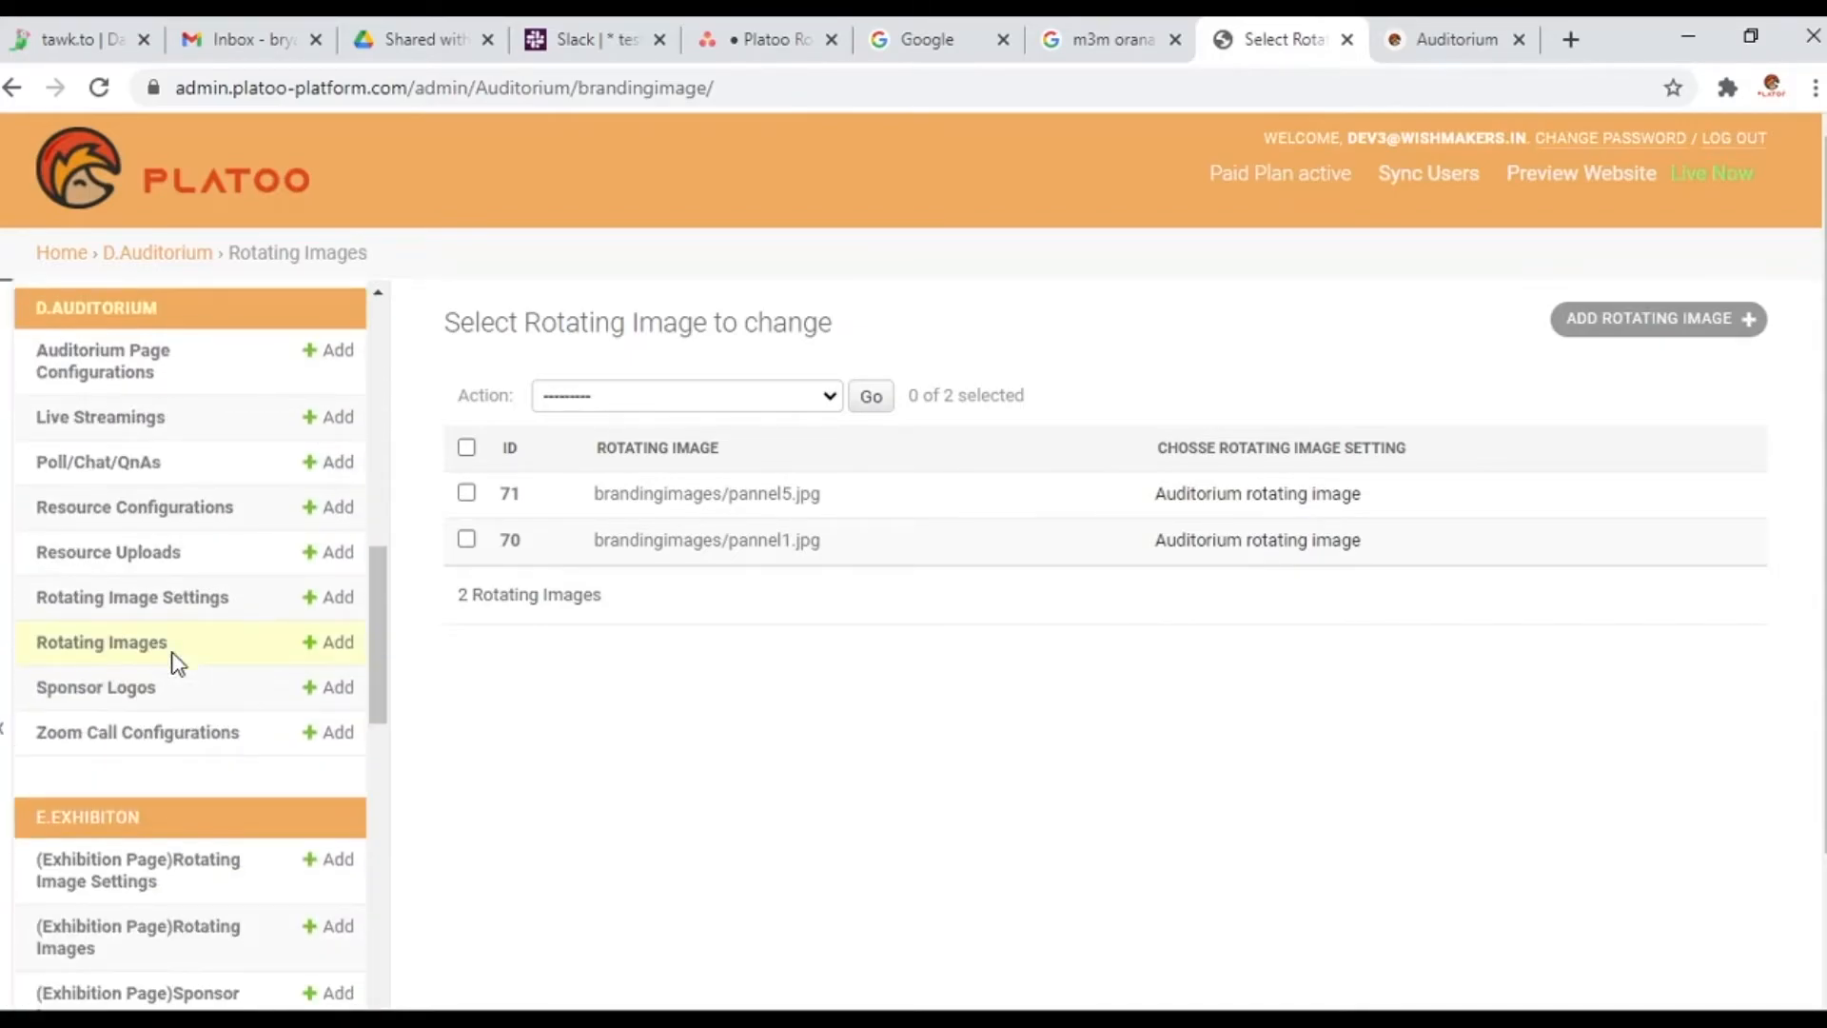
pyautogui.click(145, 700)
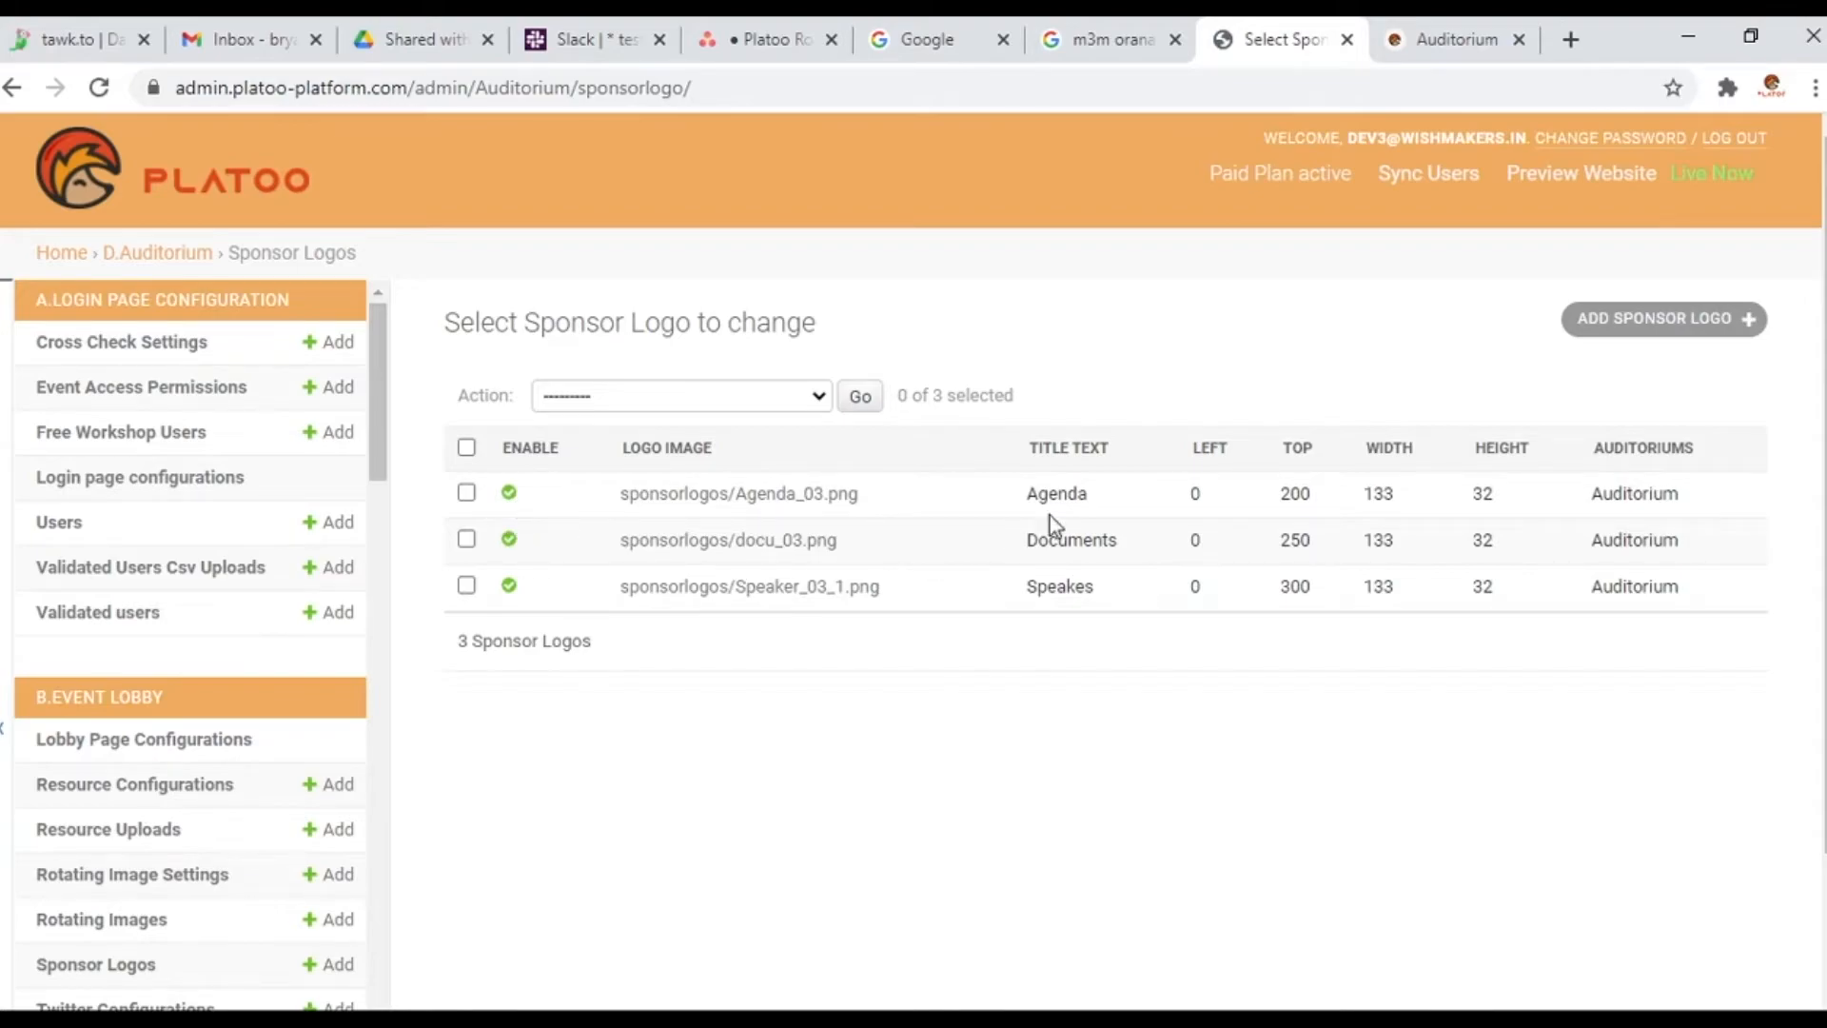
pyautogui.moveTo(1028, 540); pyautogui.dragTo(1069, 540)
pyautogui.doubleClick(1014, 602)
pyautogui.click(1675, 323)
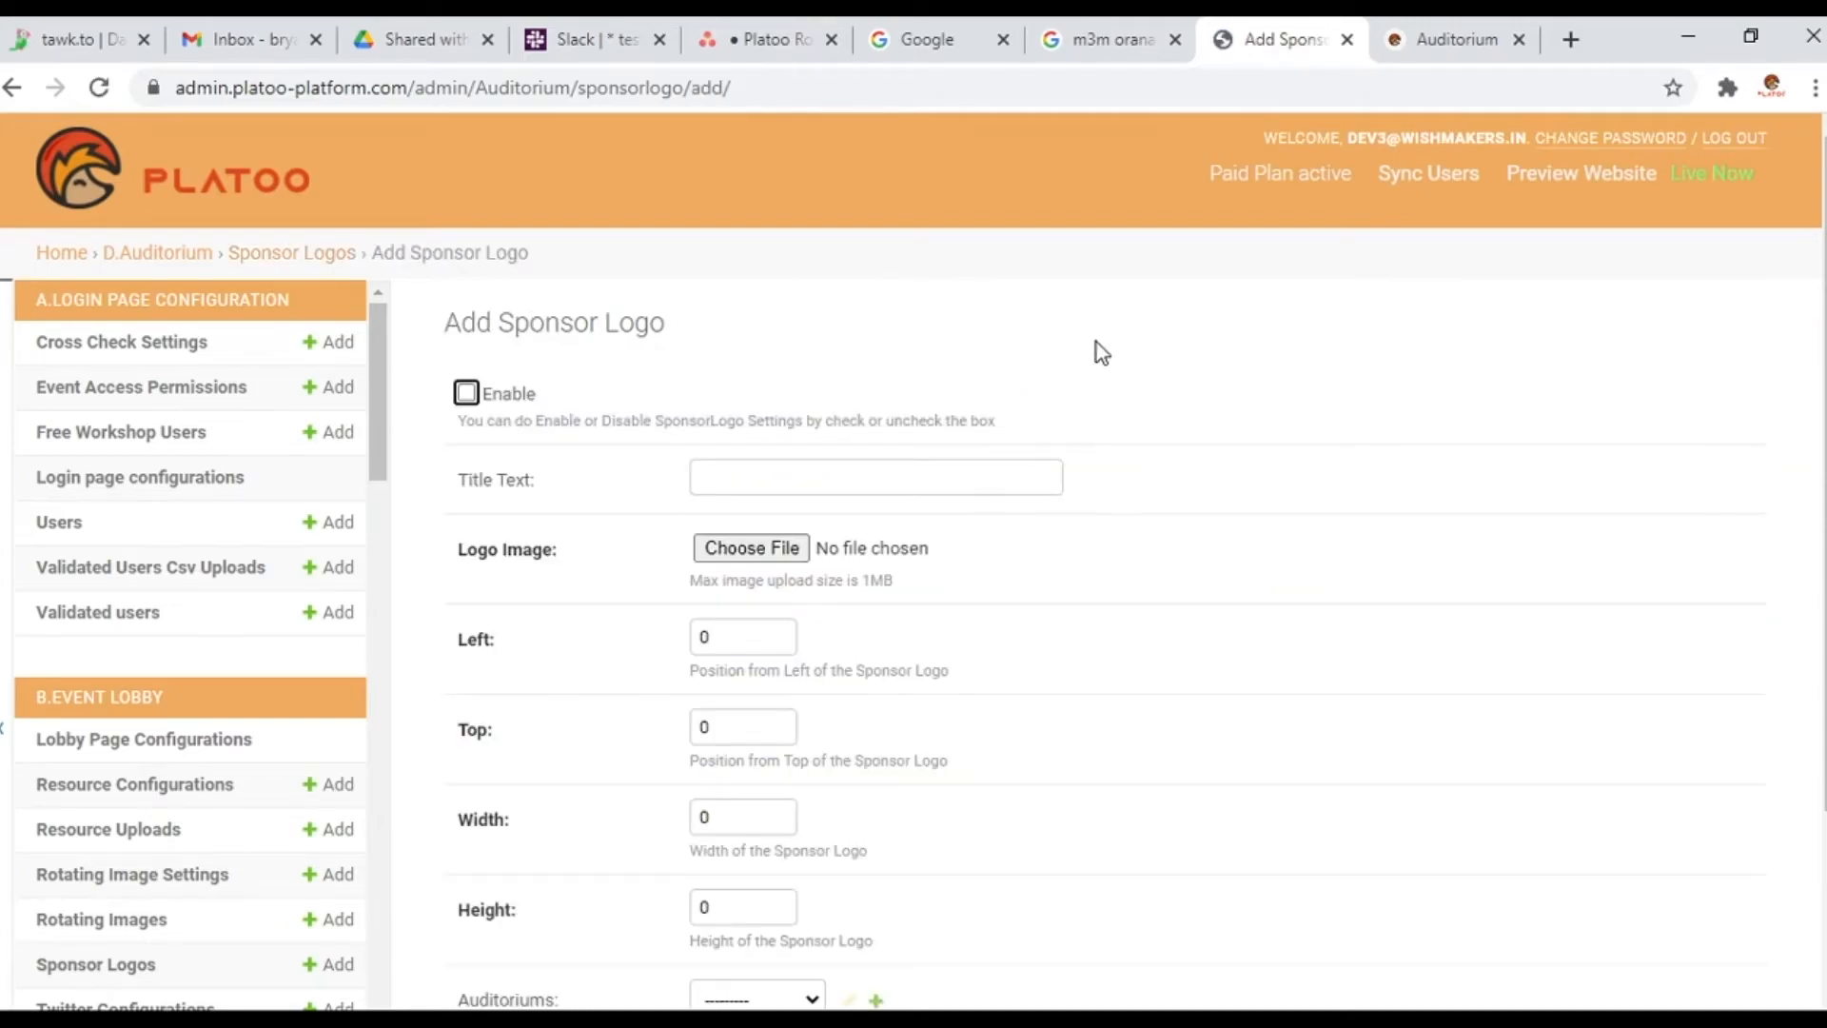
# Enable the new sponsor logo, title it Standee 1, and choose side logo.jpg as its logo image
pyautogui.click(467, 393)
pyautogui.click(750, 470)
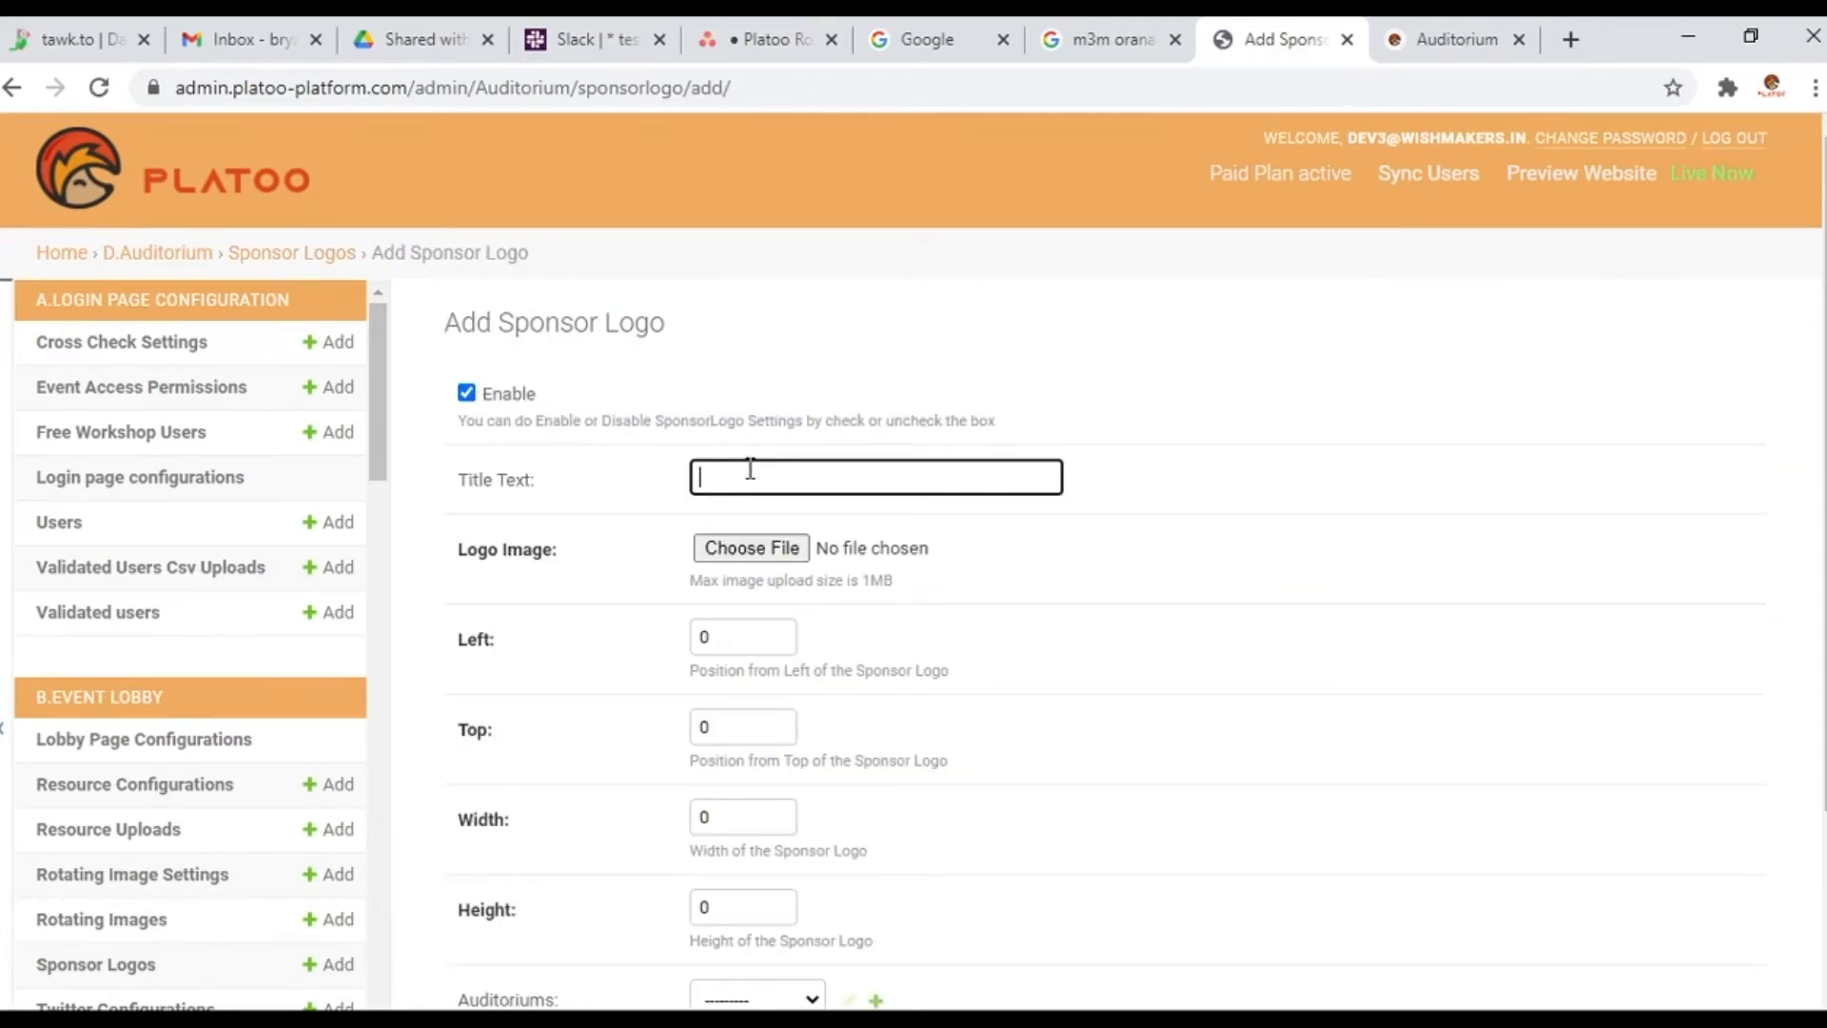
pyautogui.write('stande')
pyautogui.click(885, 519)
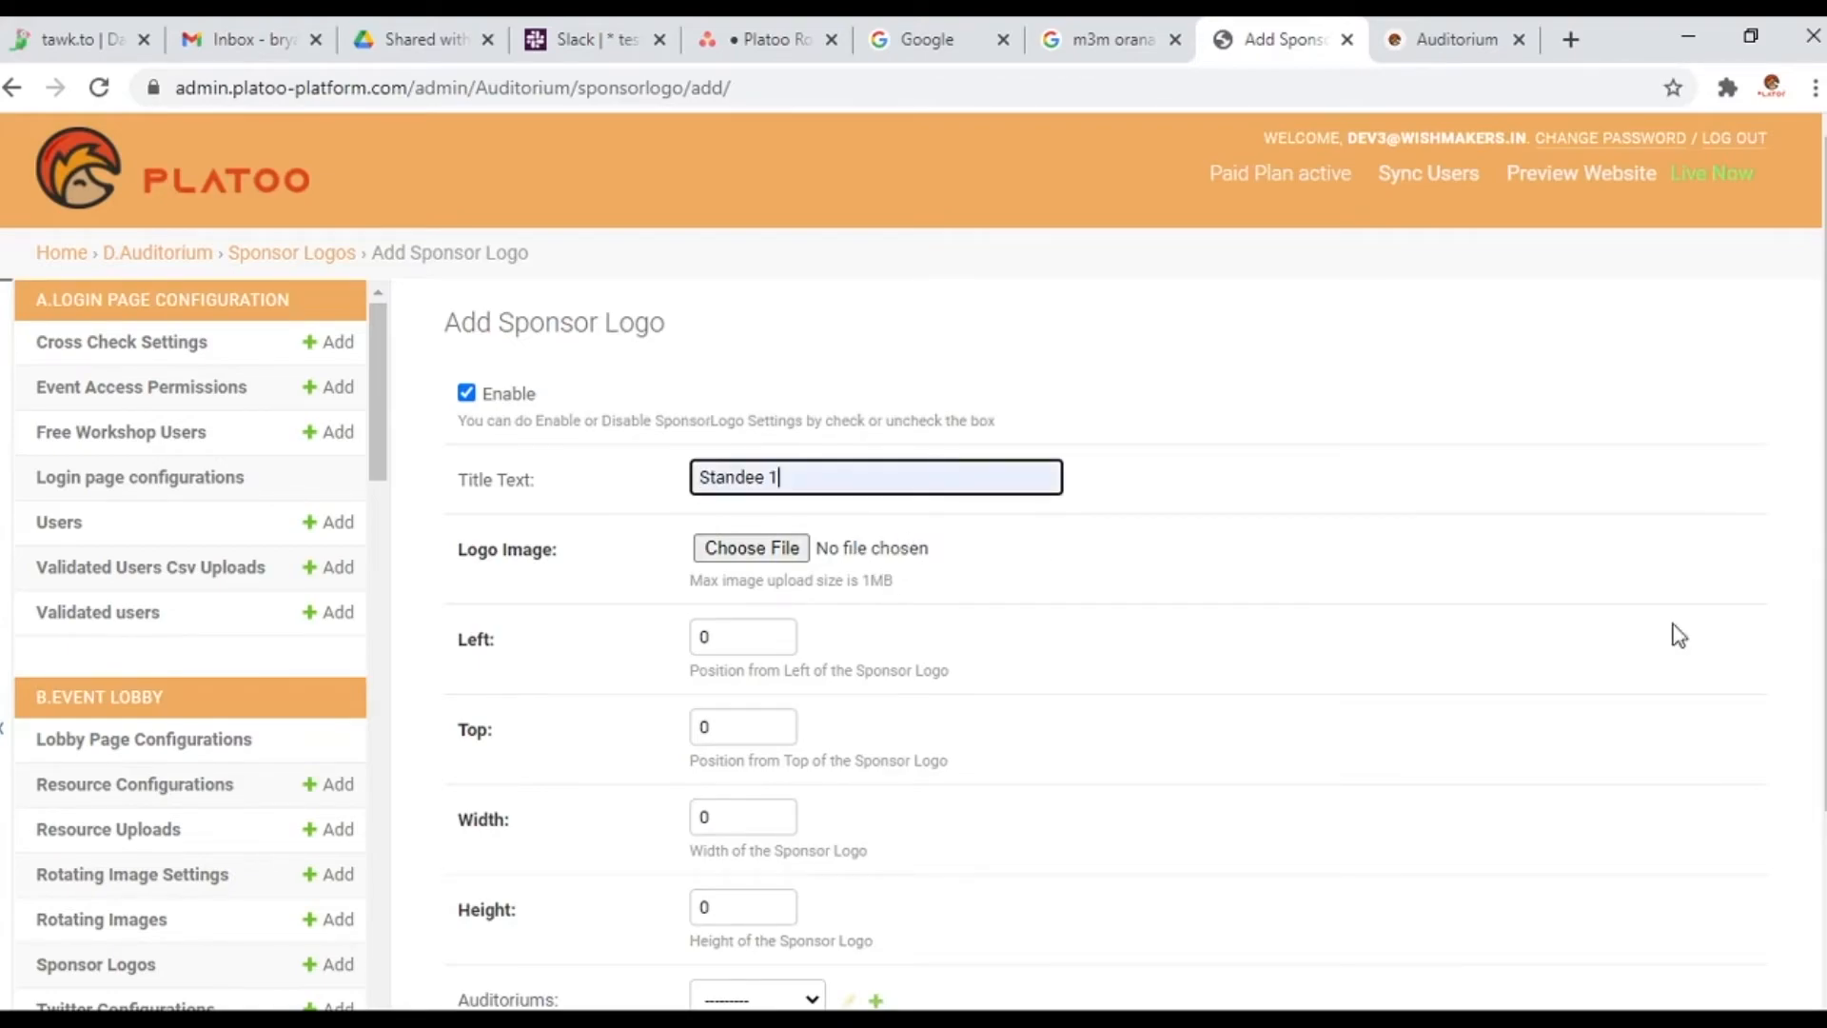
pyautogui.click(780, 554)
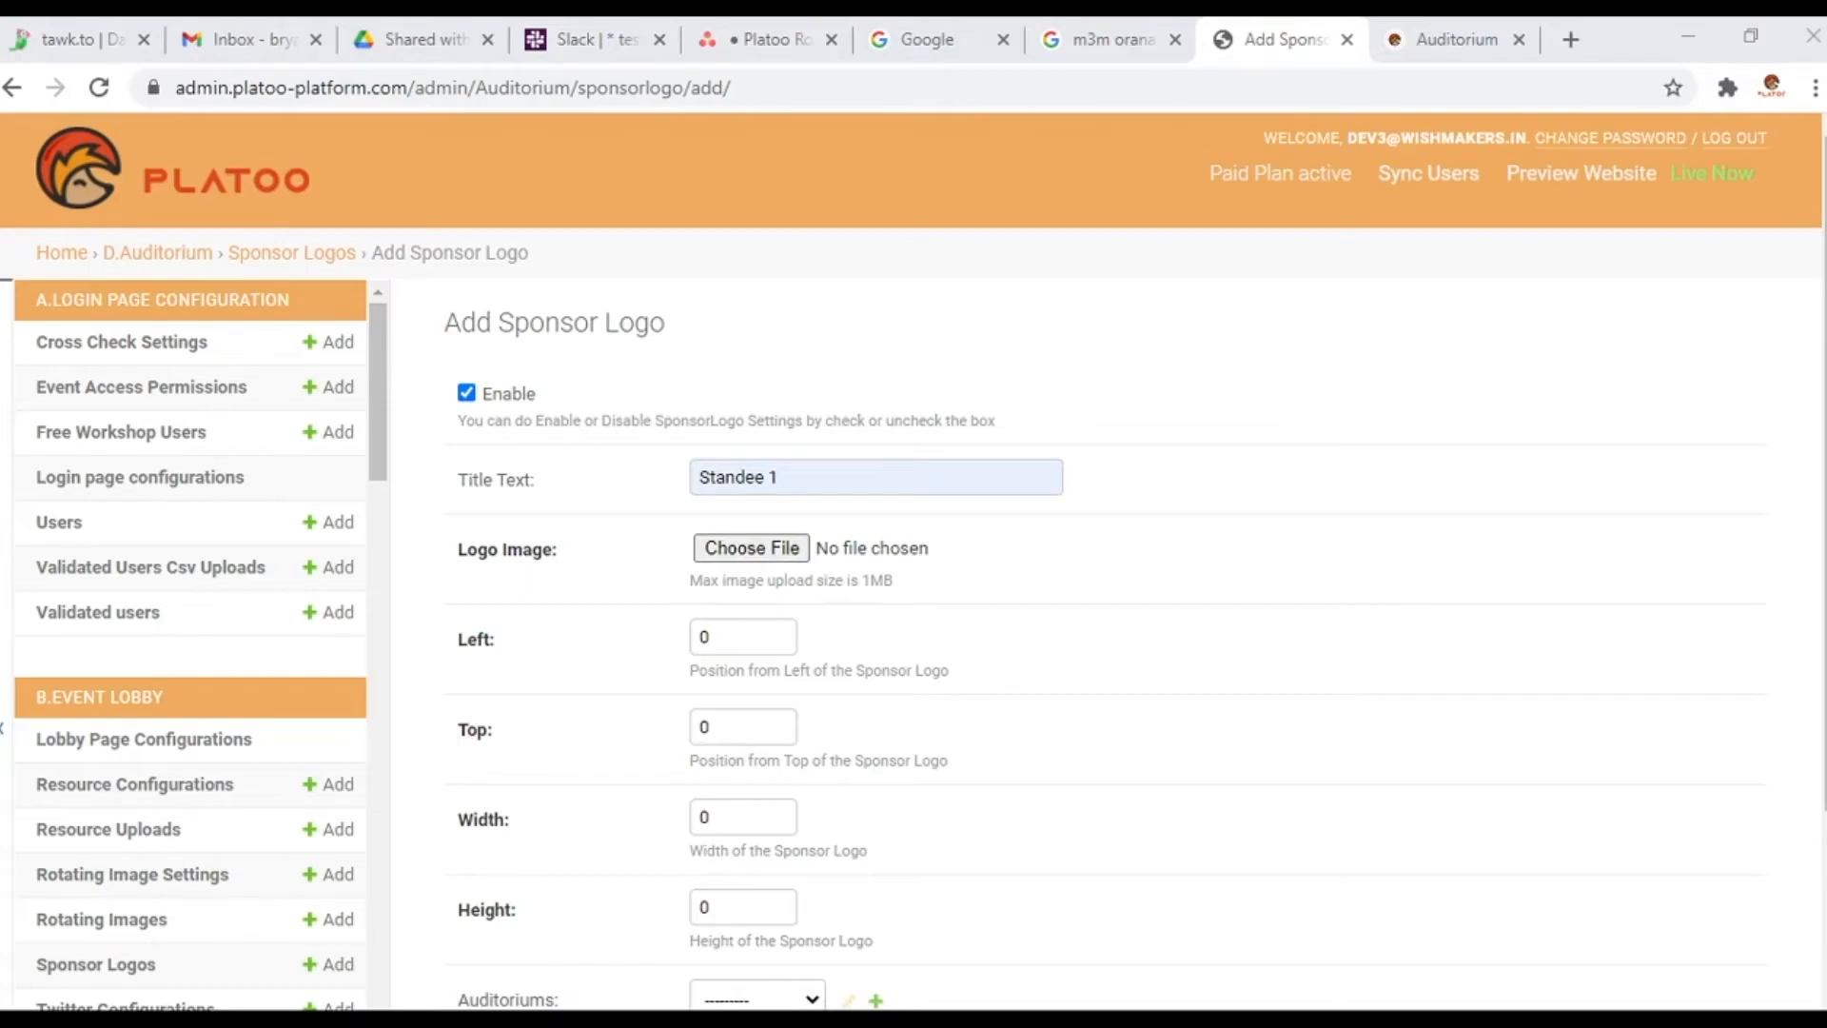
pyautogui.press('Return')
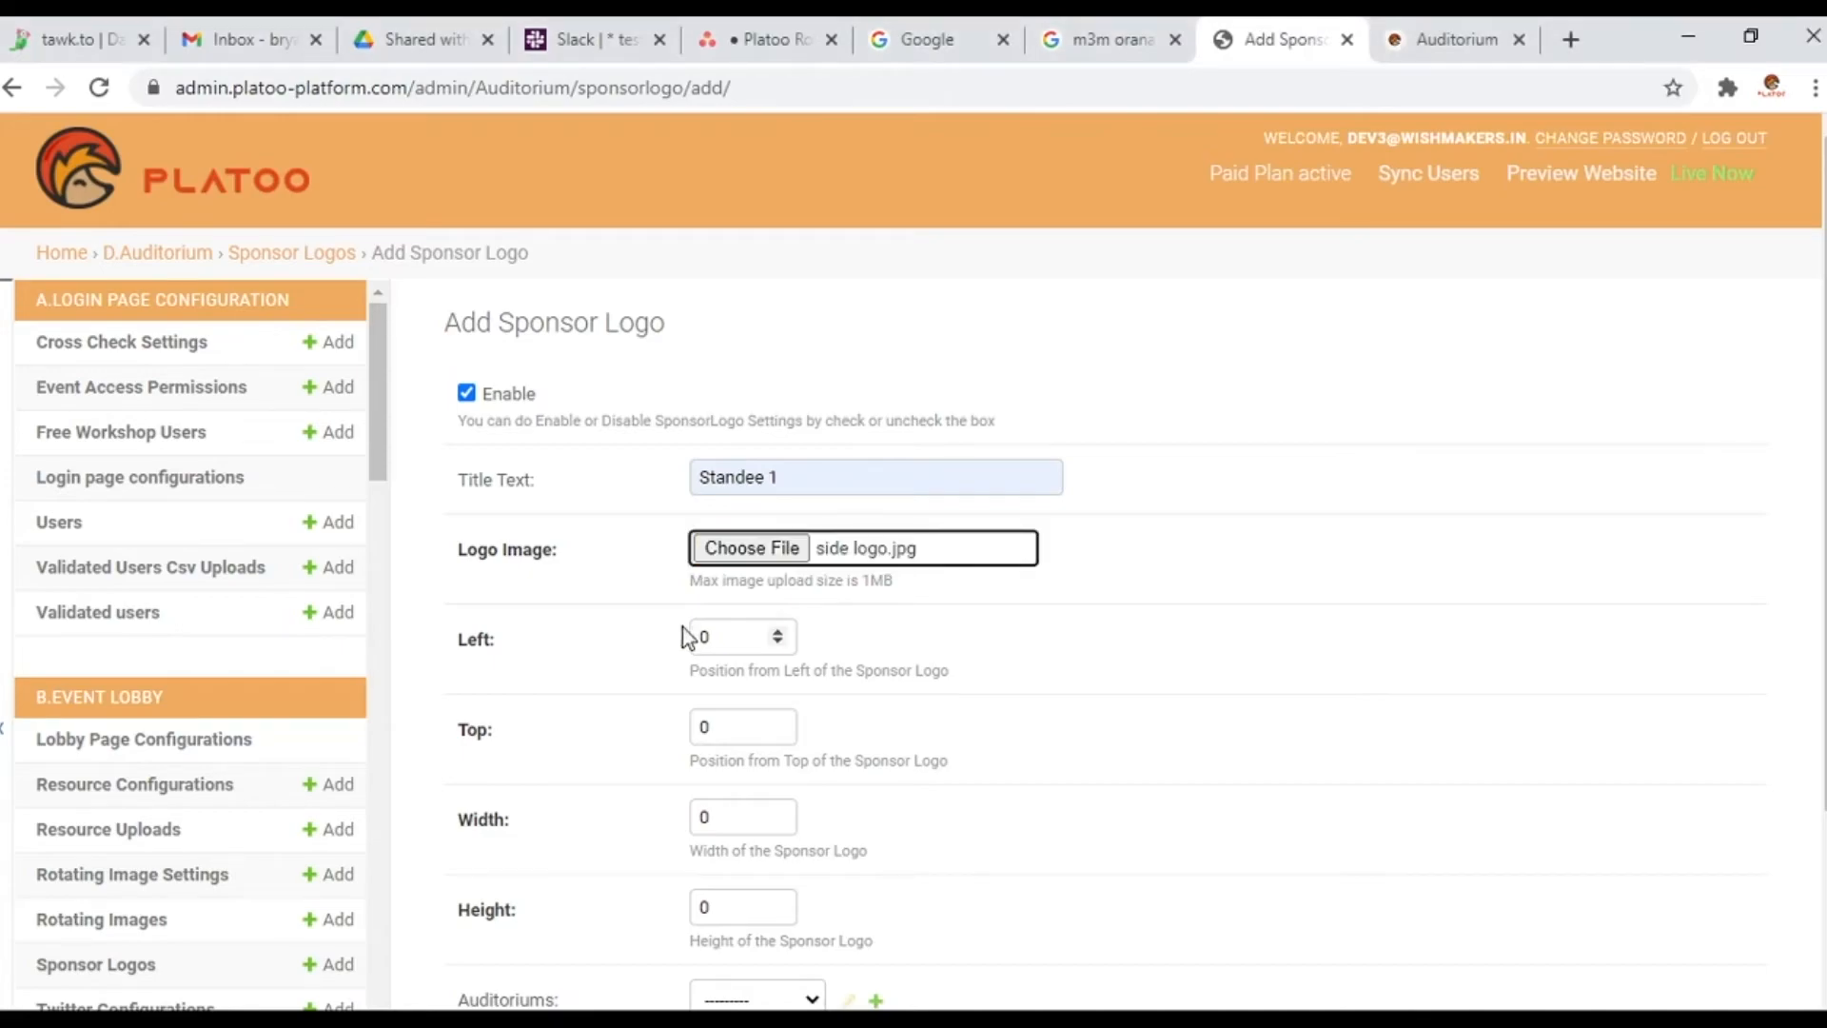
# Set the sponsor logo's left to 467, top to 567, width to 123 and height to 213
pyautogui.press('Tab')
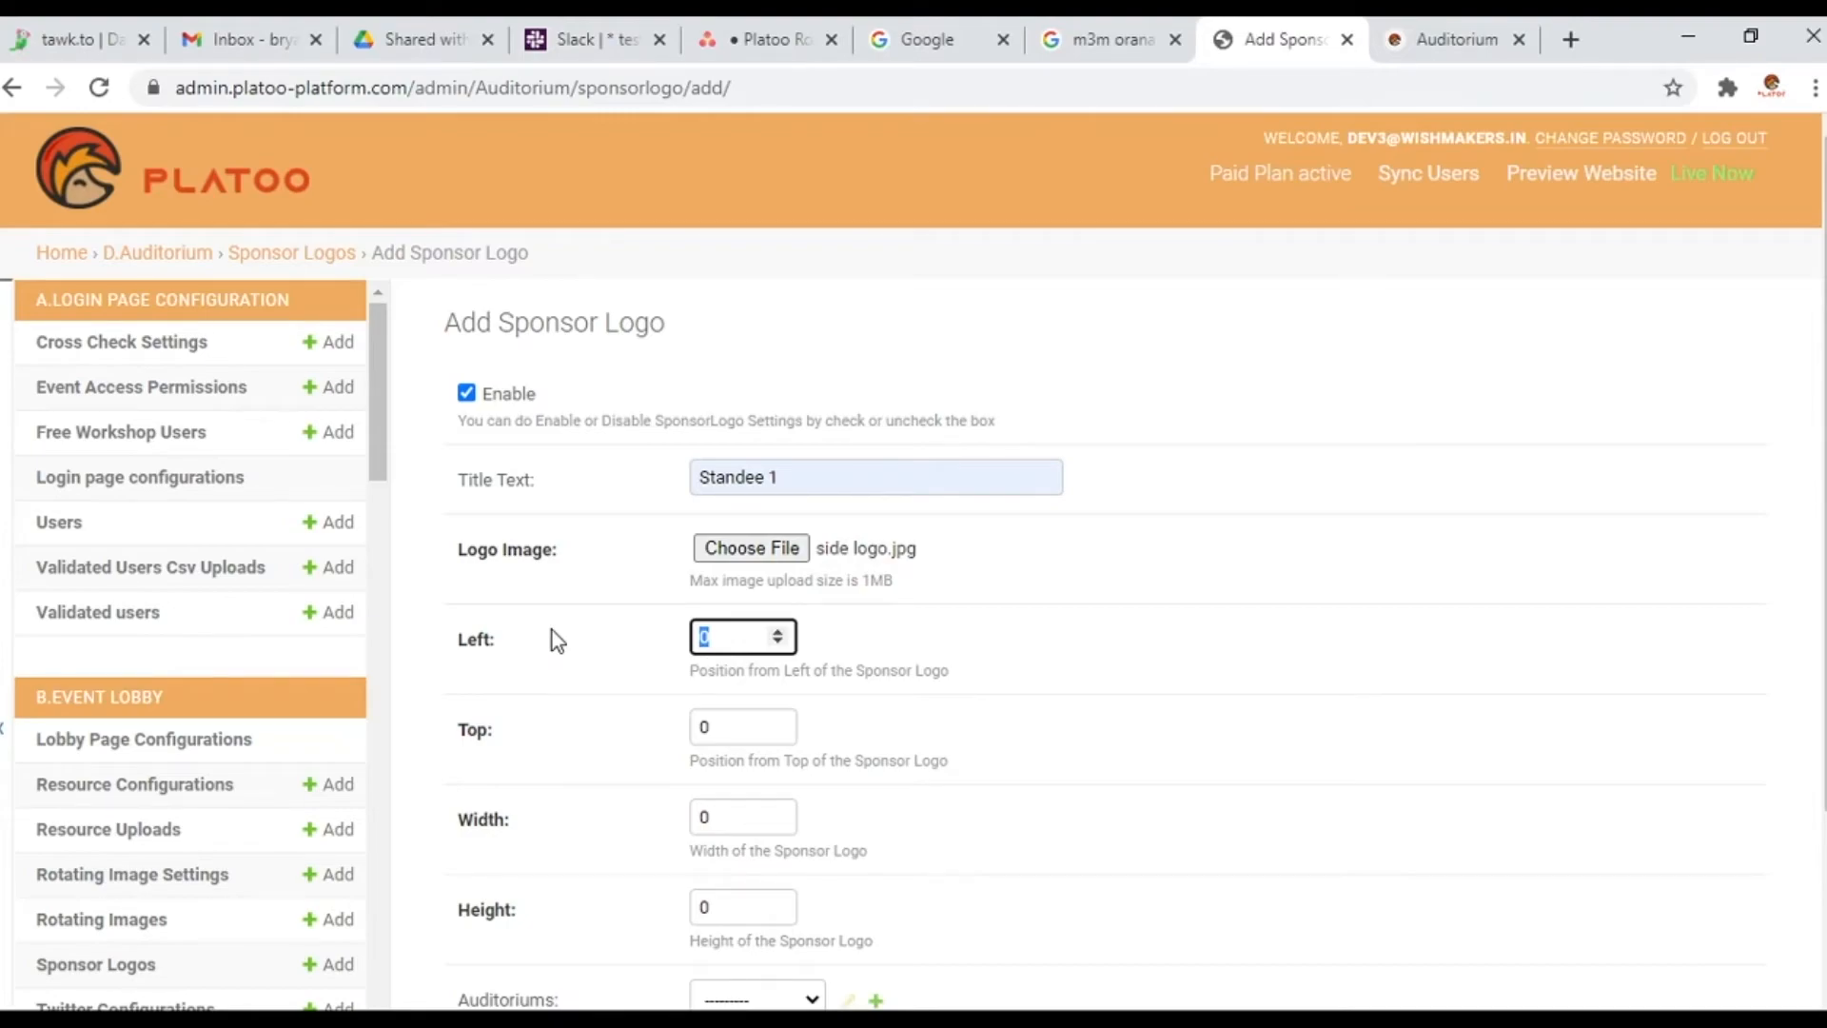
pyautogui.write('4')
pyautogui.press('Tab')
pyautogui.write('567')
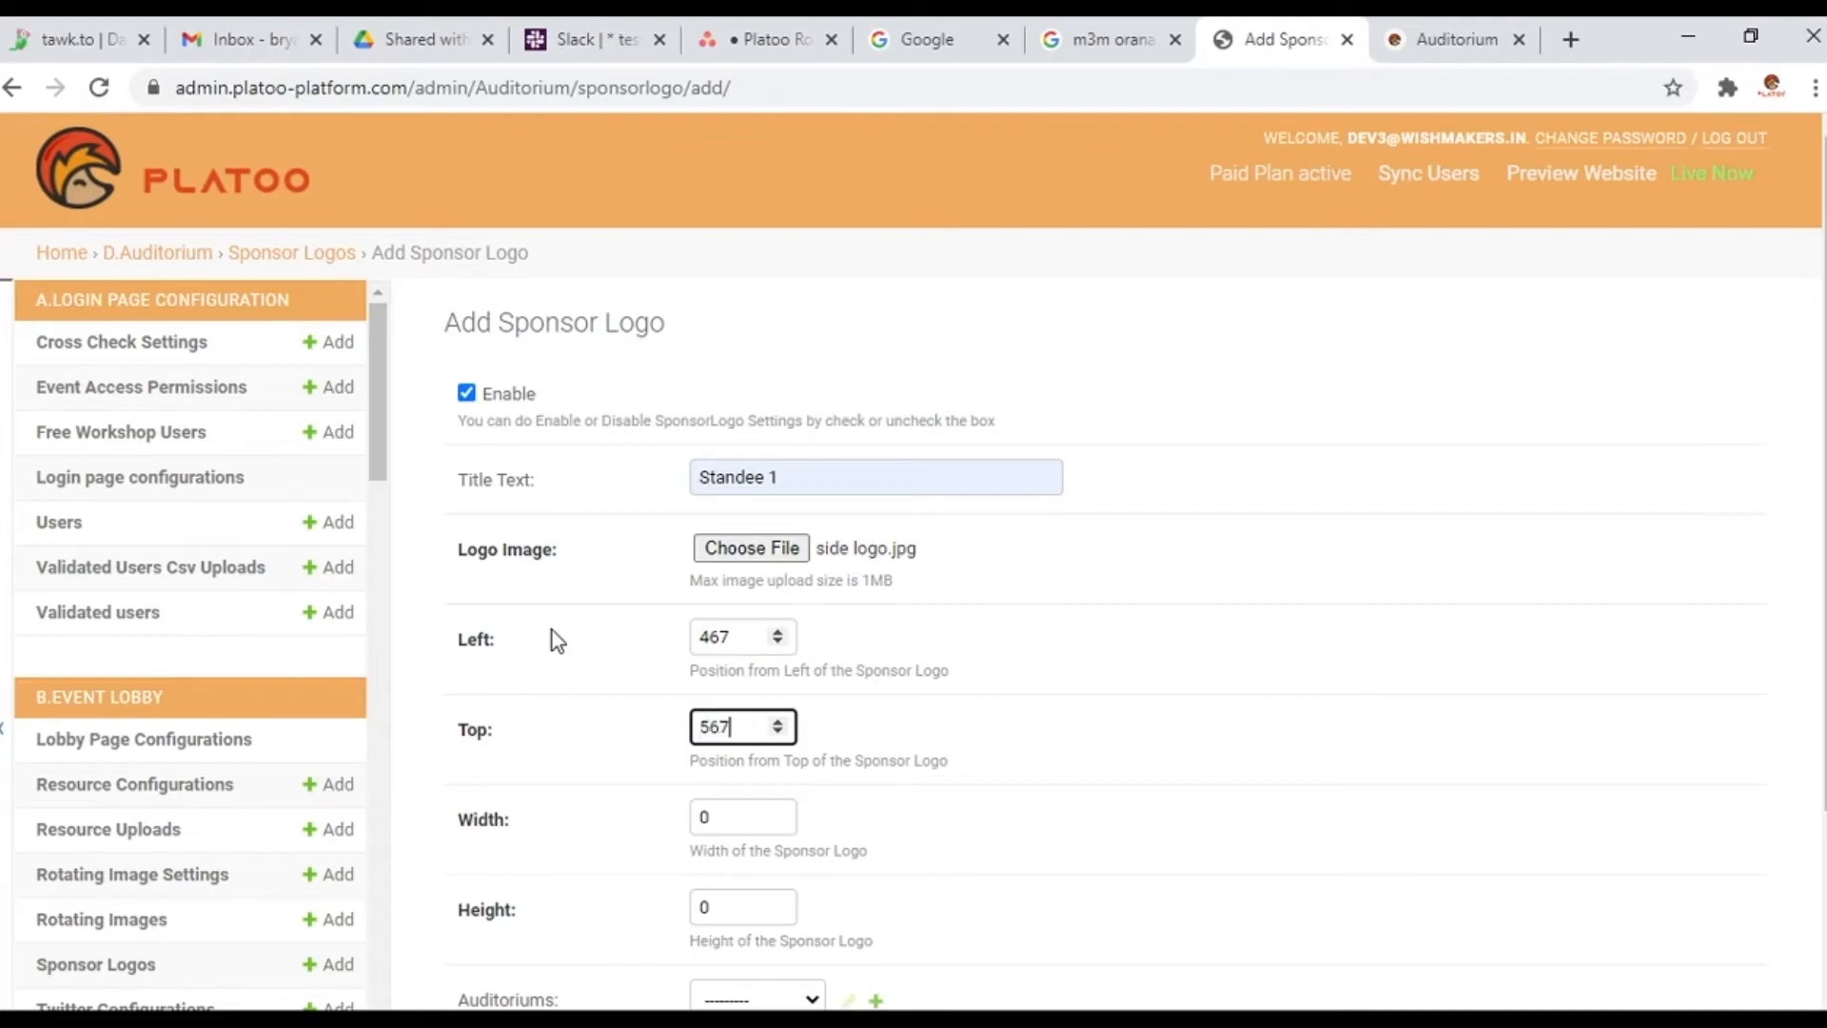
pyautogui.press('Tab')
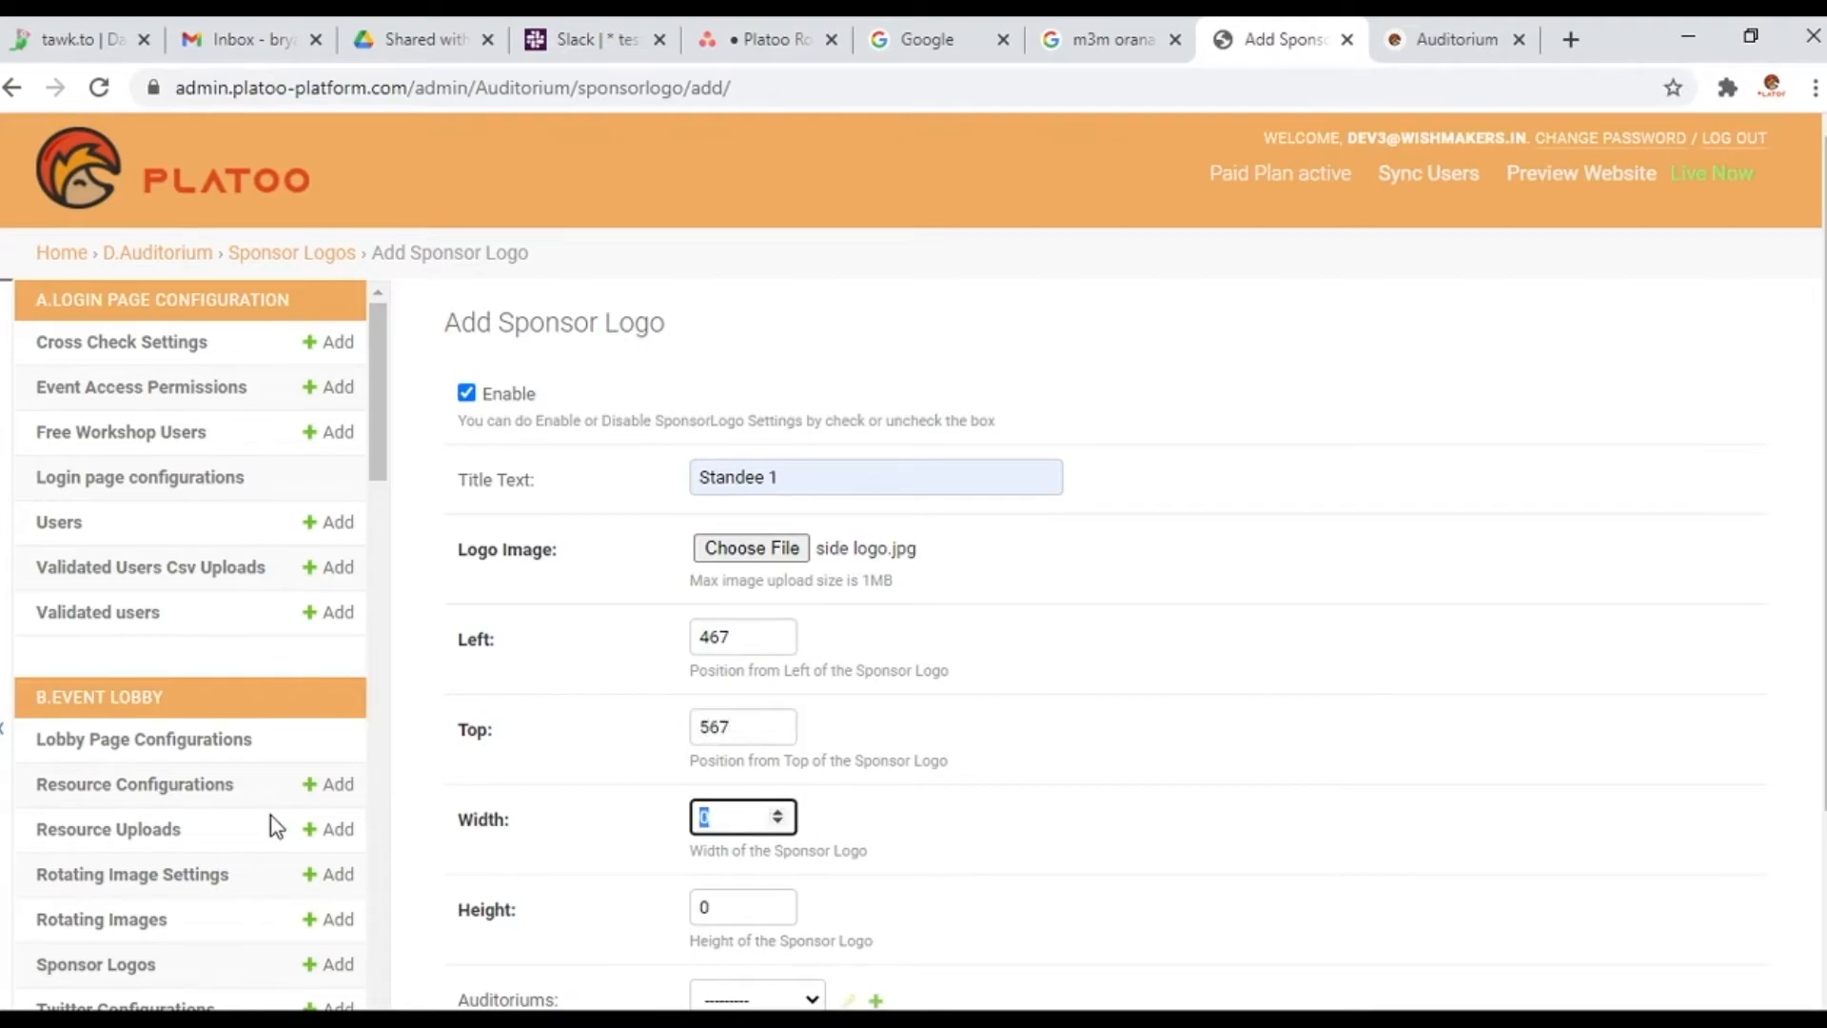
pyautogui.write('123')
pyautogui.press('Tab')
pyautogui.write('2')
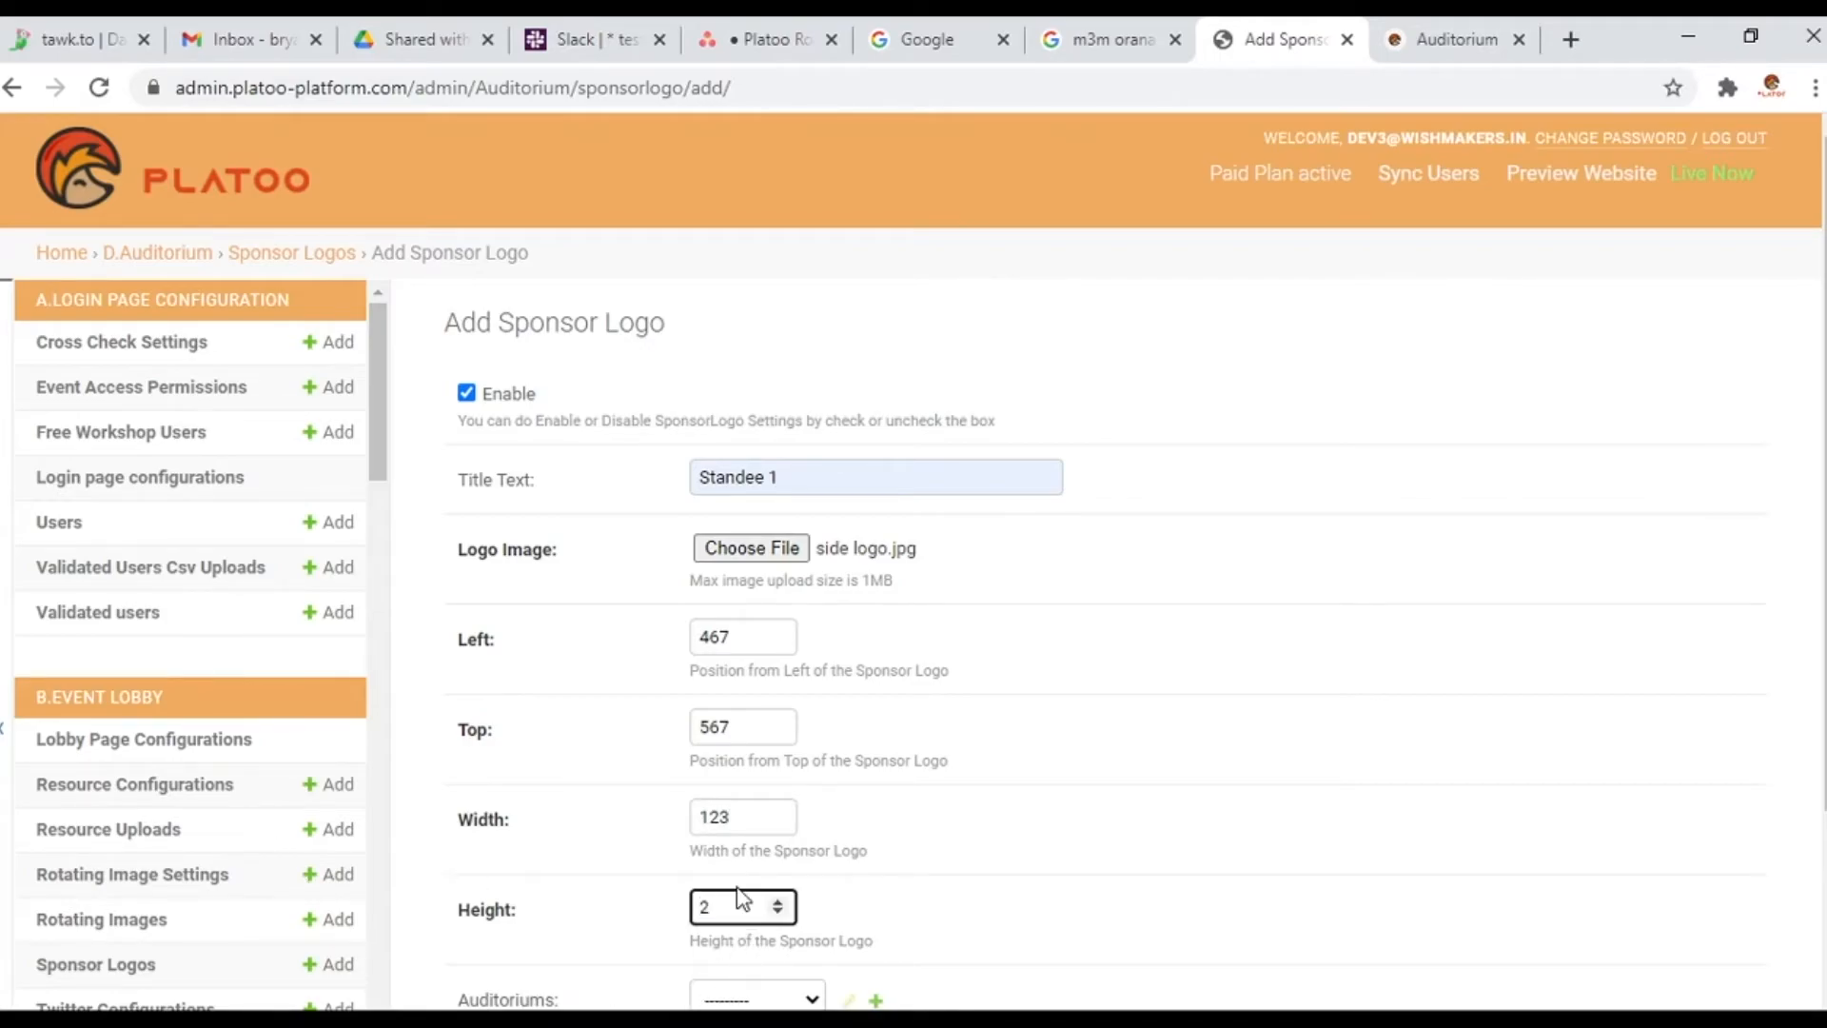
pyautogui.write('13')
# Assign the Standee 1 sponsor logo to Auditorium and save it
pyautogui.scroll(-3, 831, 832)
pyautogui.press('Tab')
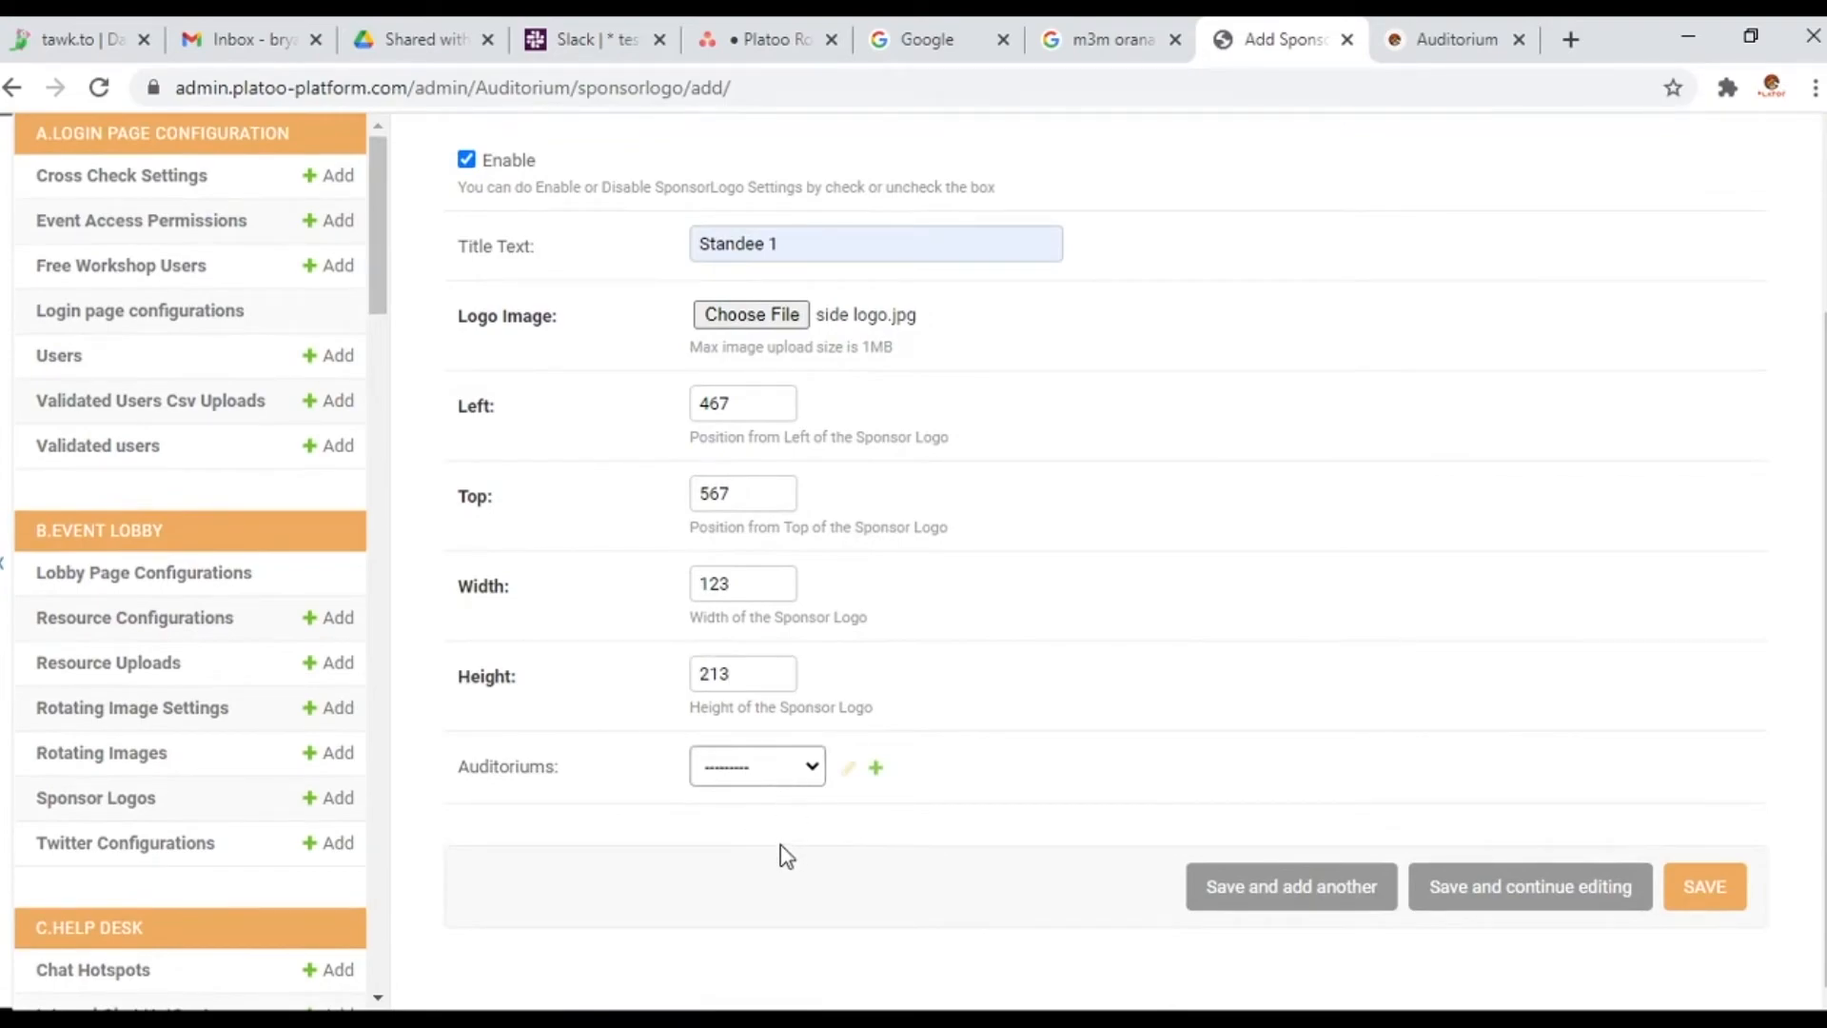
pyautogui.press('Down')
pyautogui.click(1737, 900)
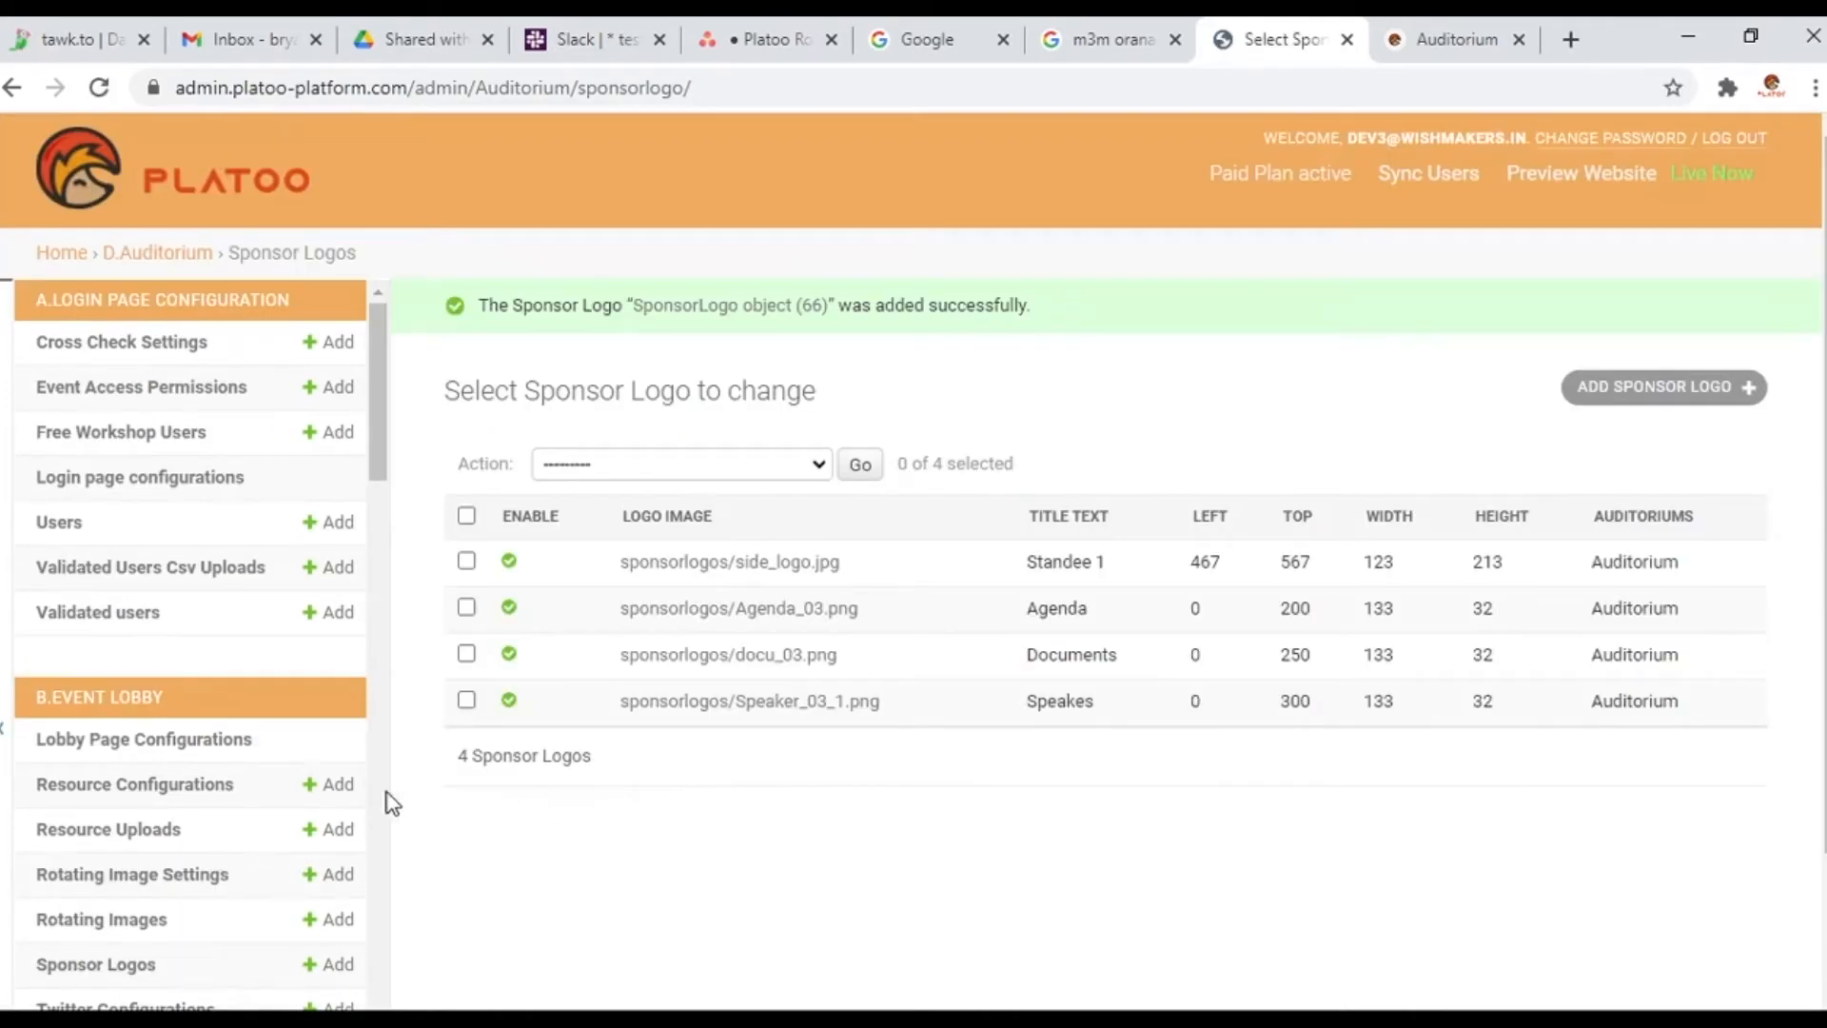
# Check the Auditorium rotating image setting's values, and publish the changes live
pyautogui.scroll(-3, 168, 776)
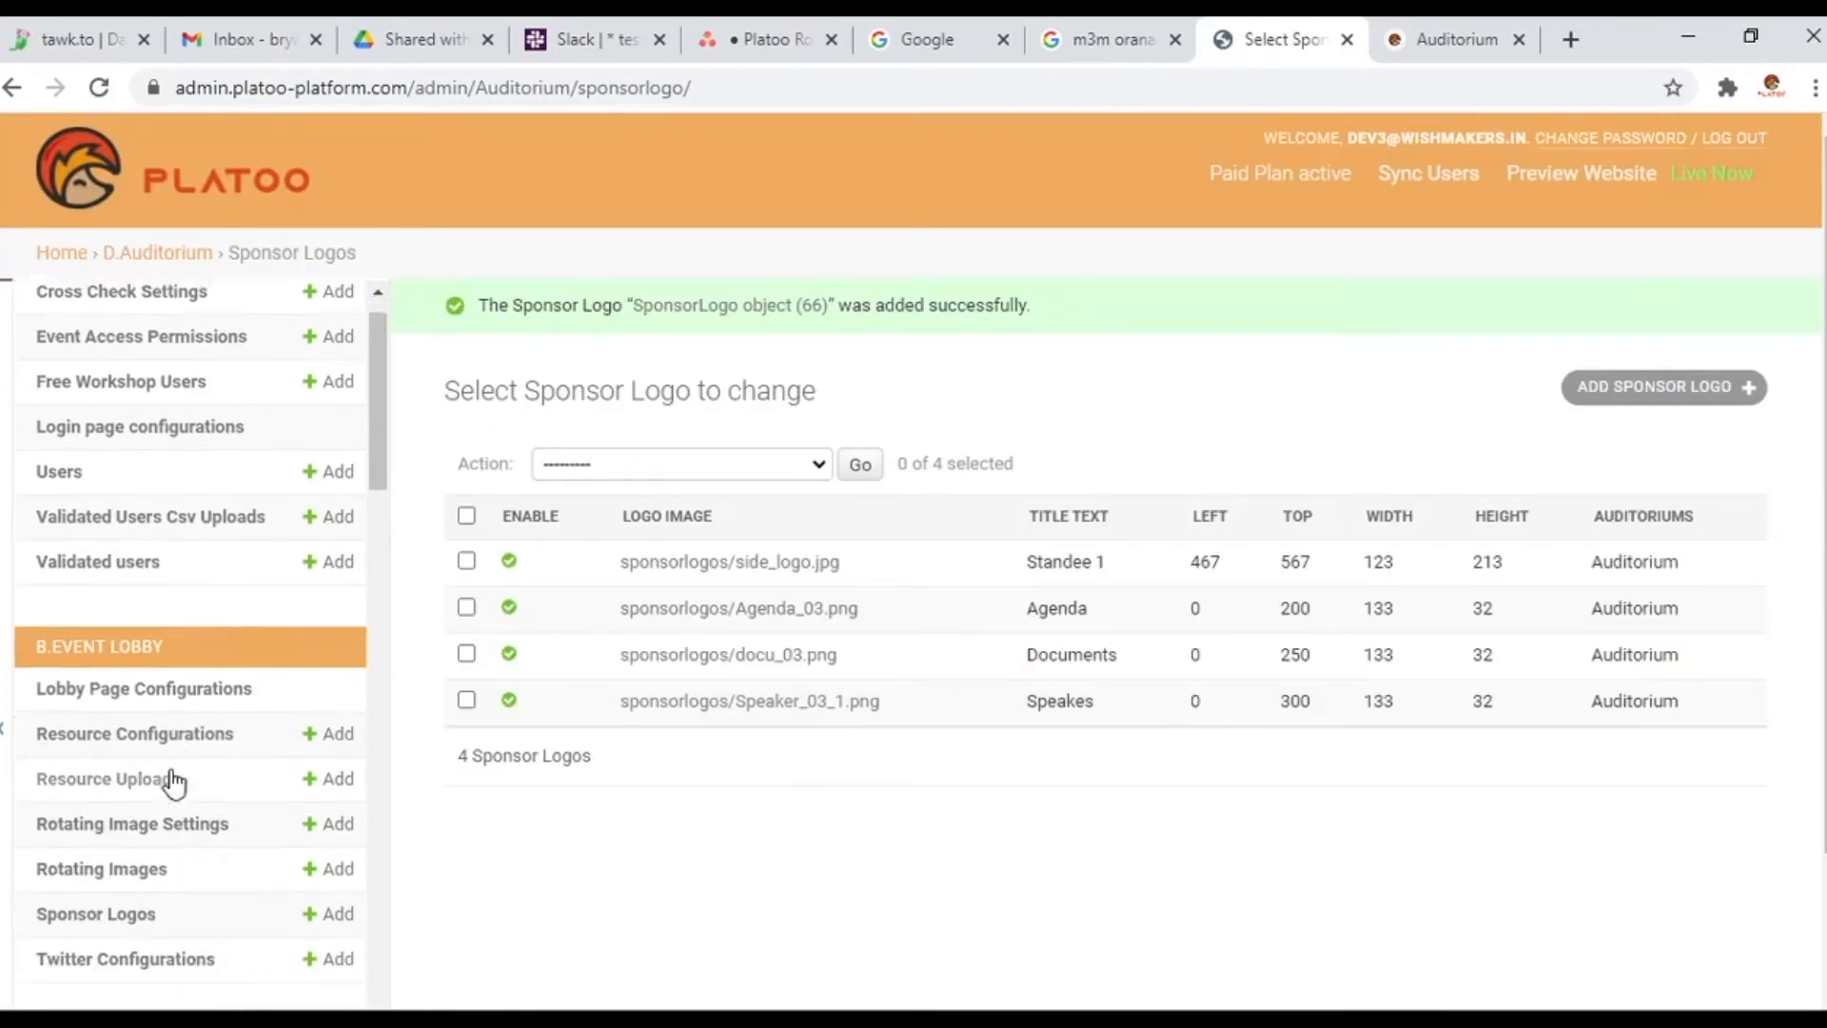
pyautogui.scroll(-10, 153, 761)
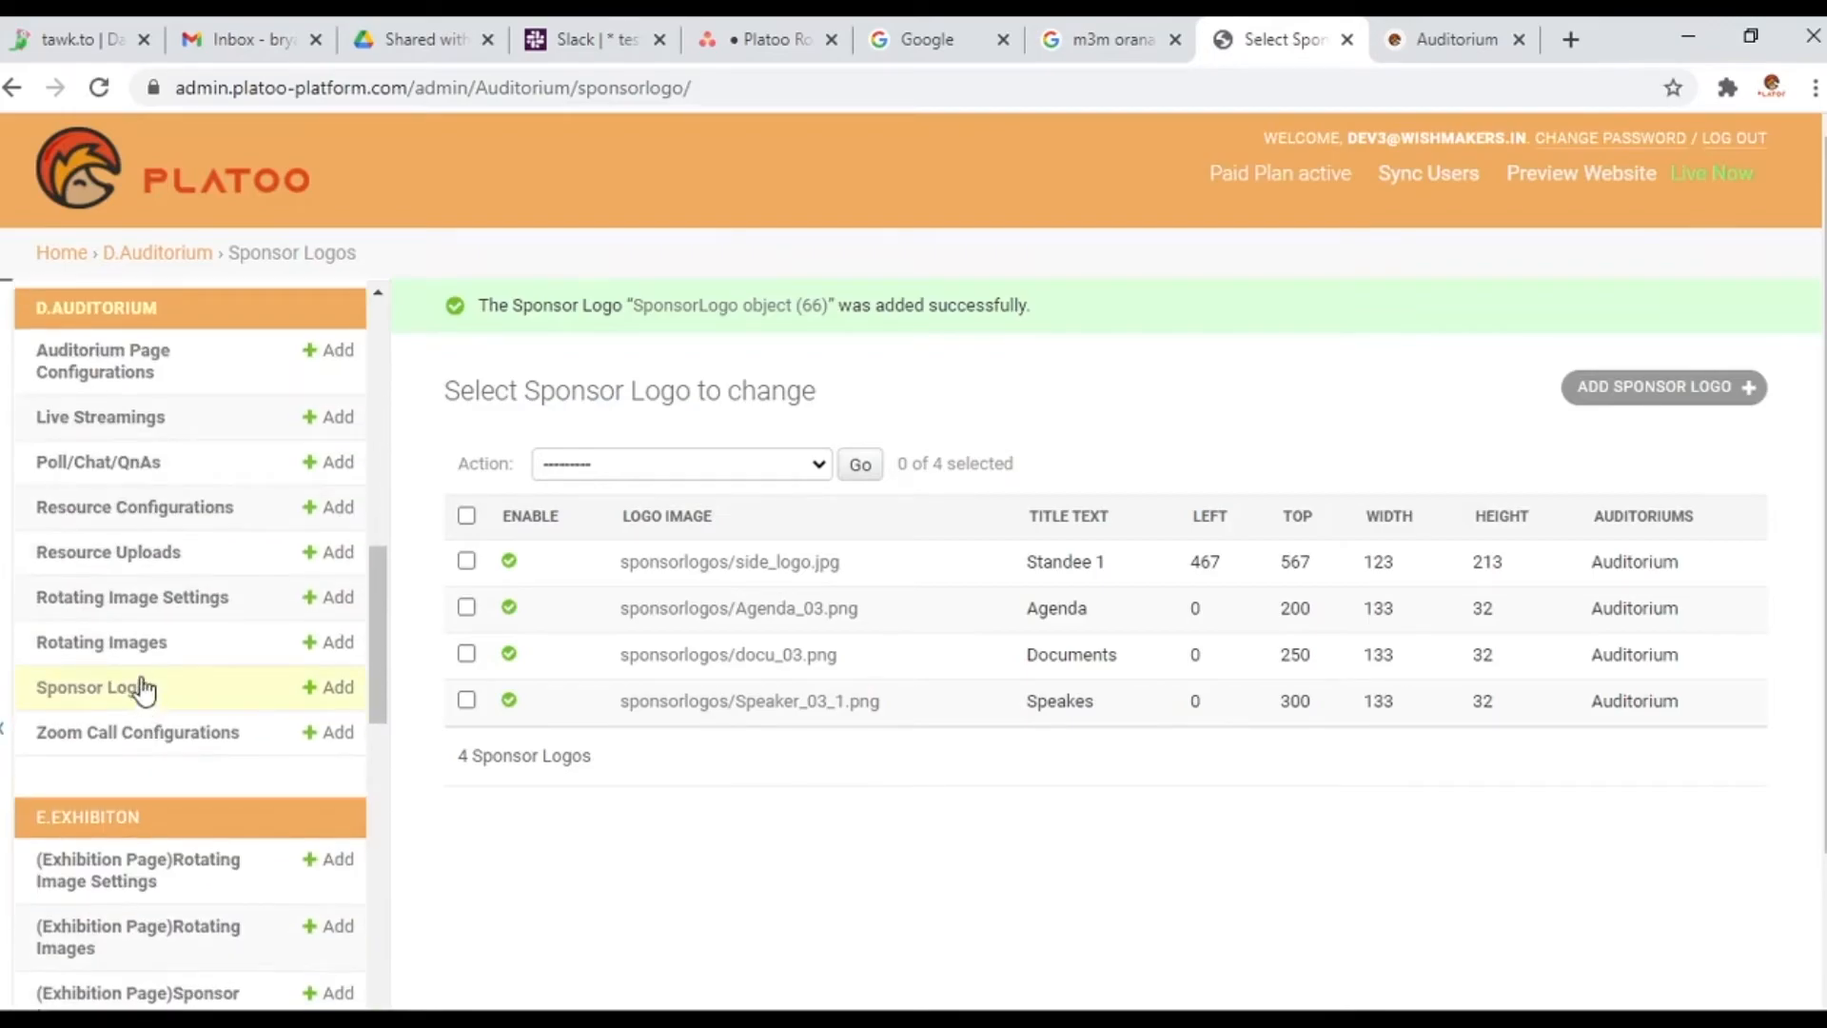
pyautogui.click(180, 600)
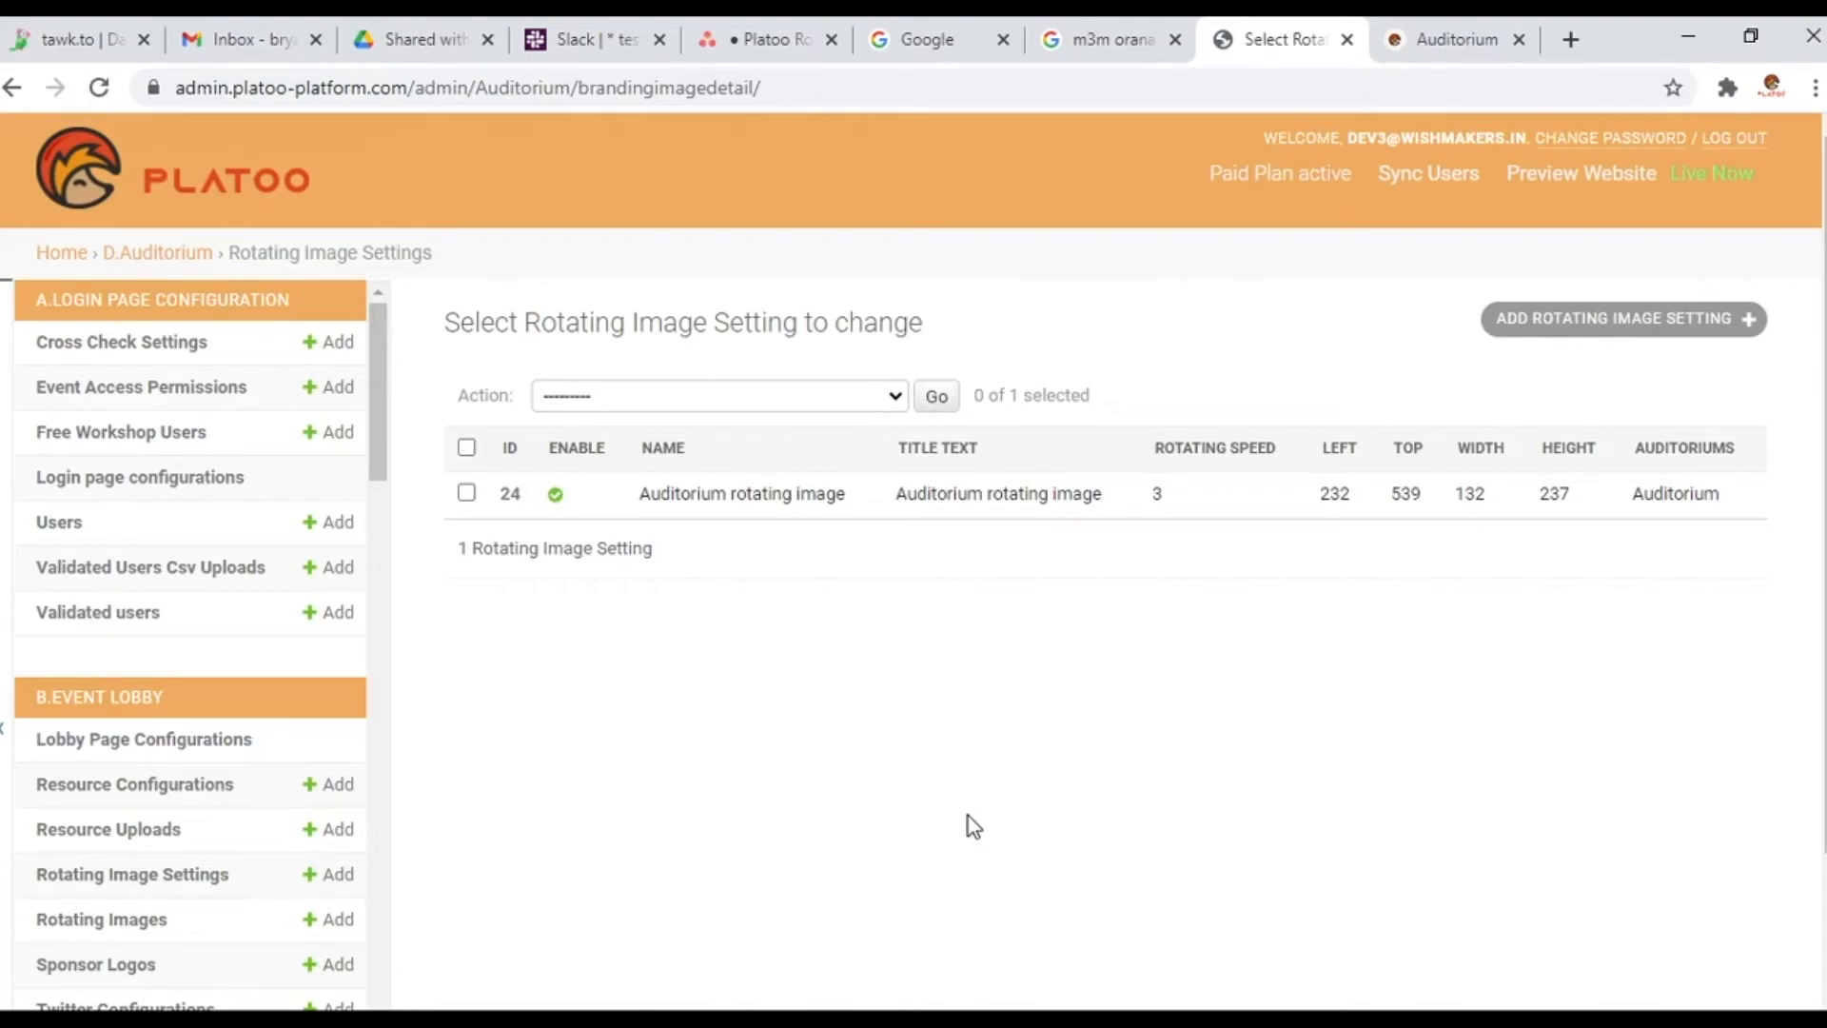
pyautogui.click(510, 495)
pyautogui.scroll(-3, 775, 666)
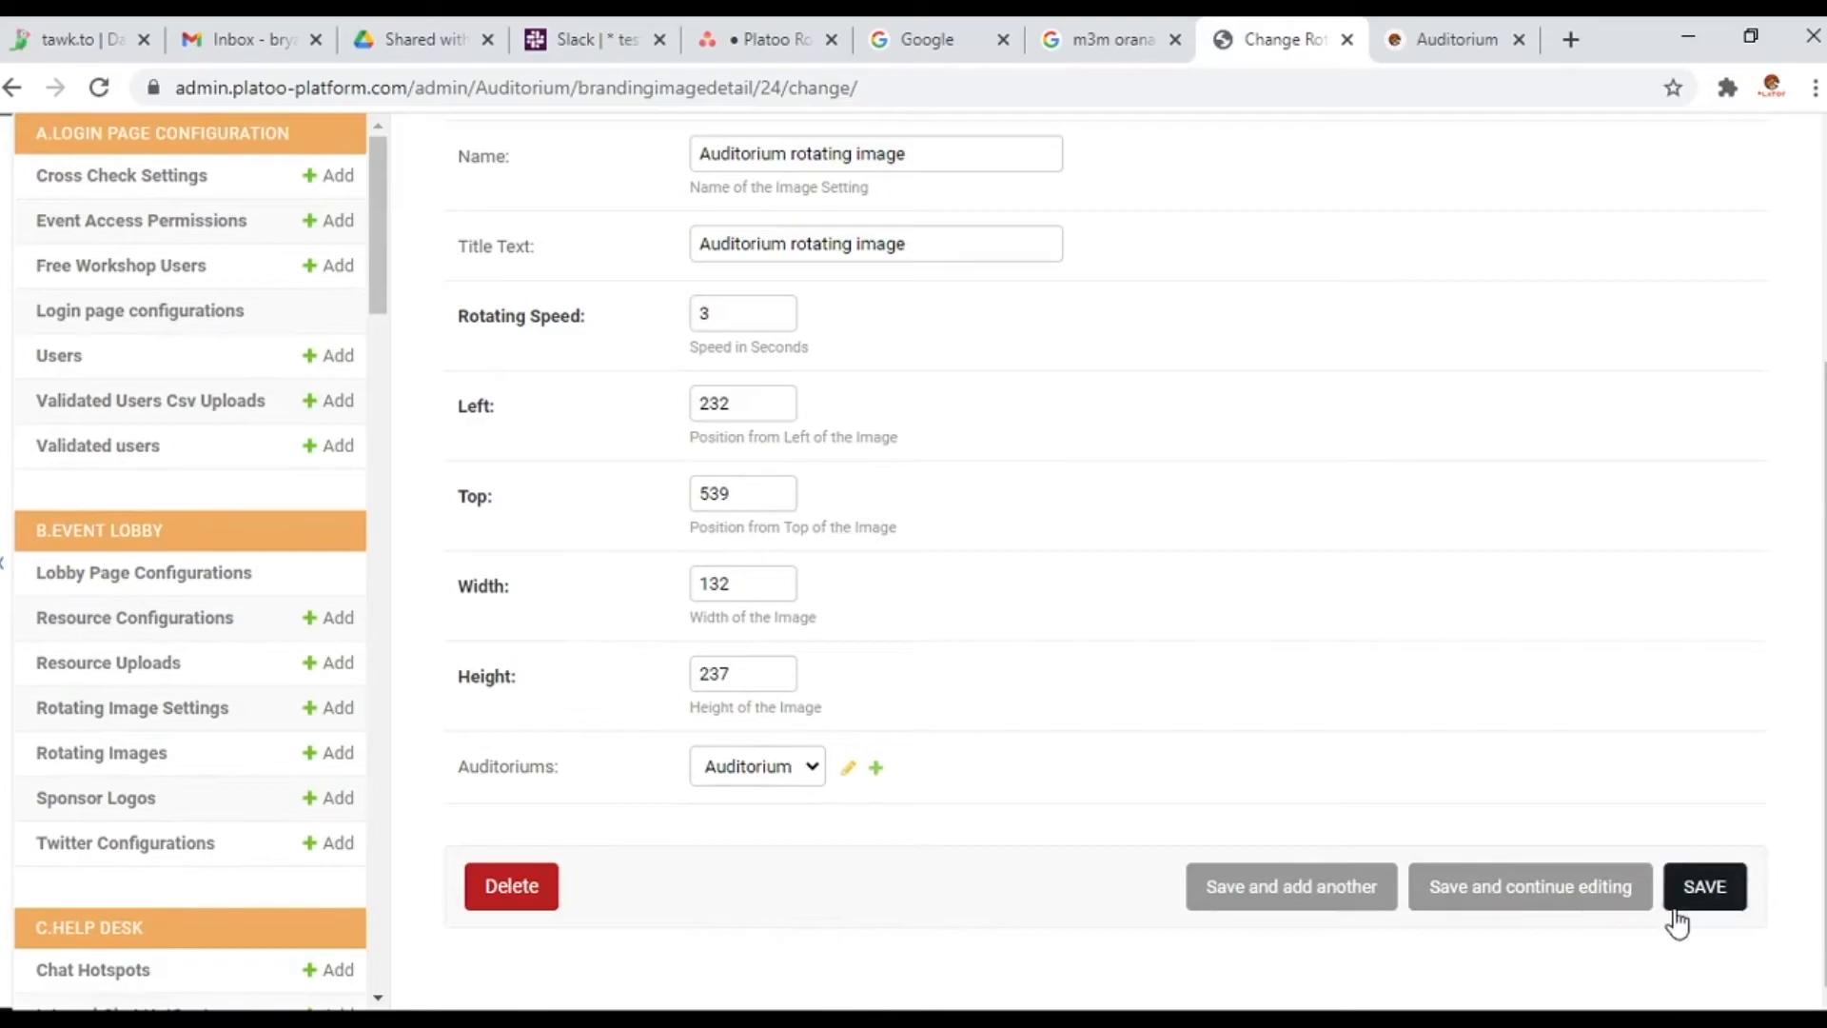
pyautogui.scroll(4, 1666, 694)
pyautogui.click(1702, 177)
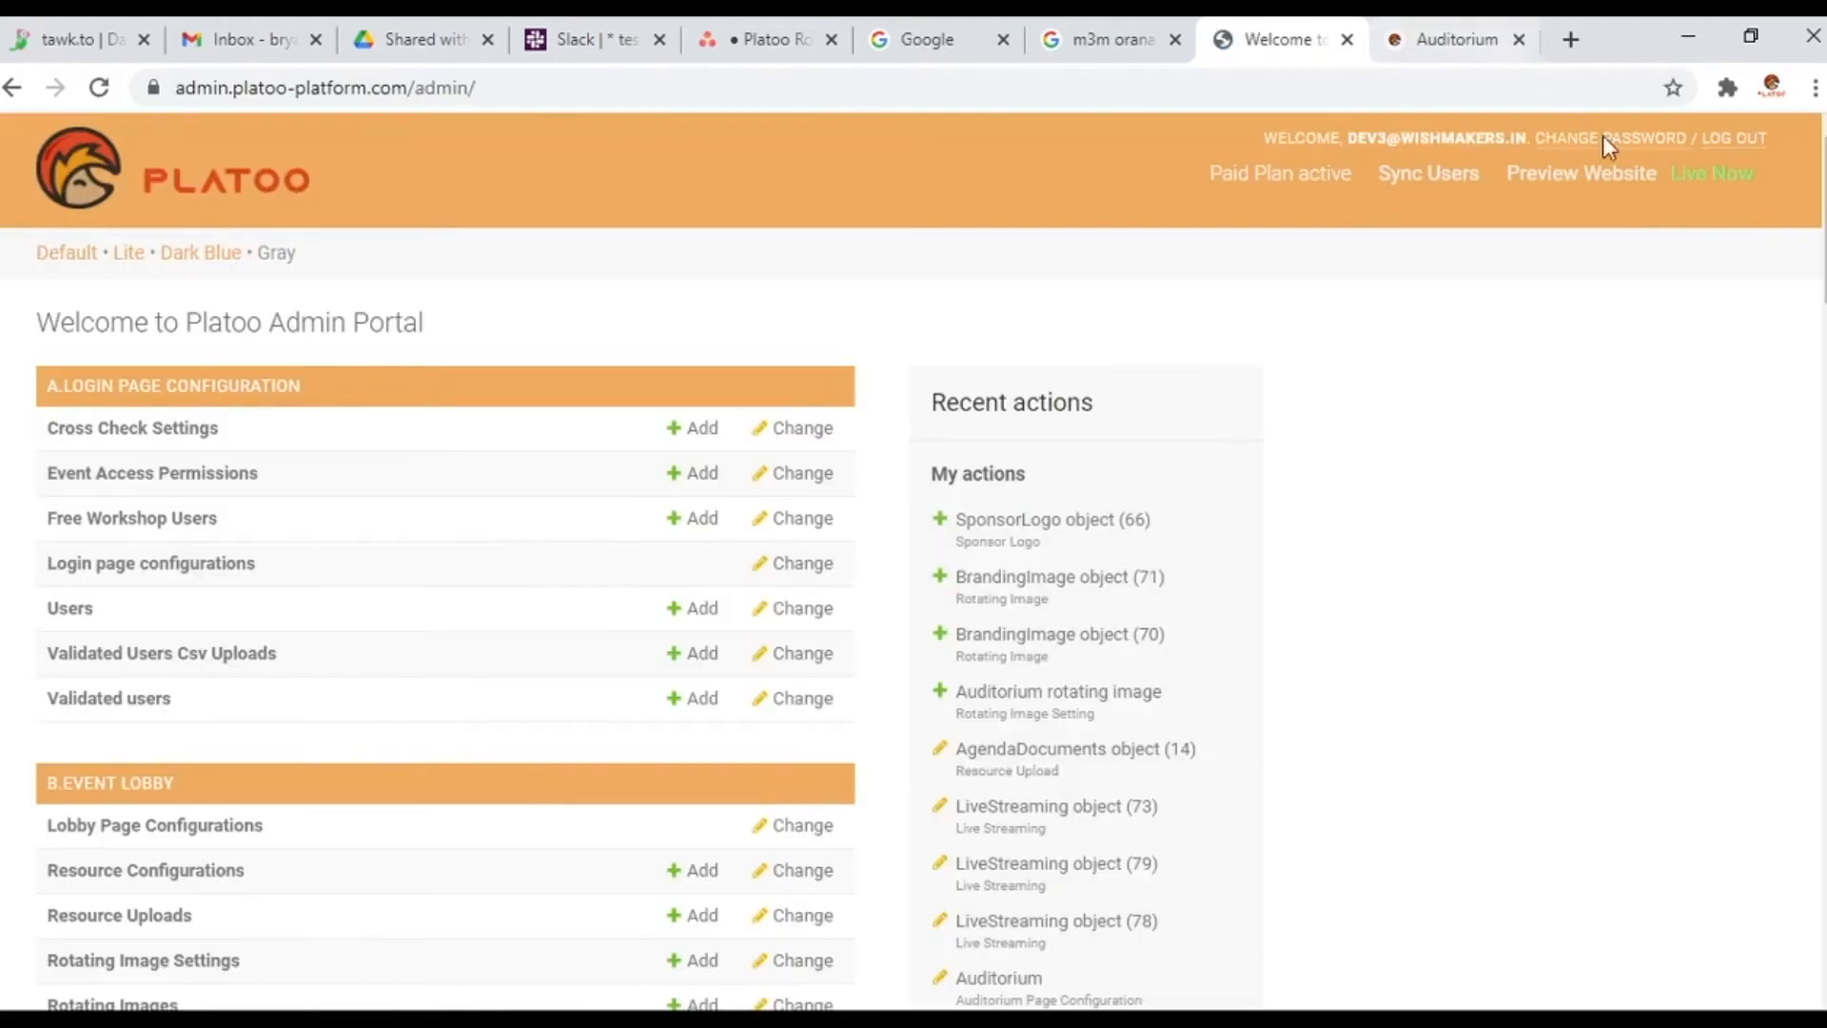
# Close the old auditorium page, preview the website again, log in and enter the auditorium, skipping the transition video
pyautogui.click(1403, 21)
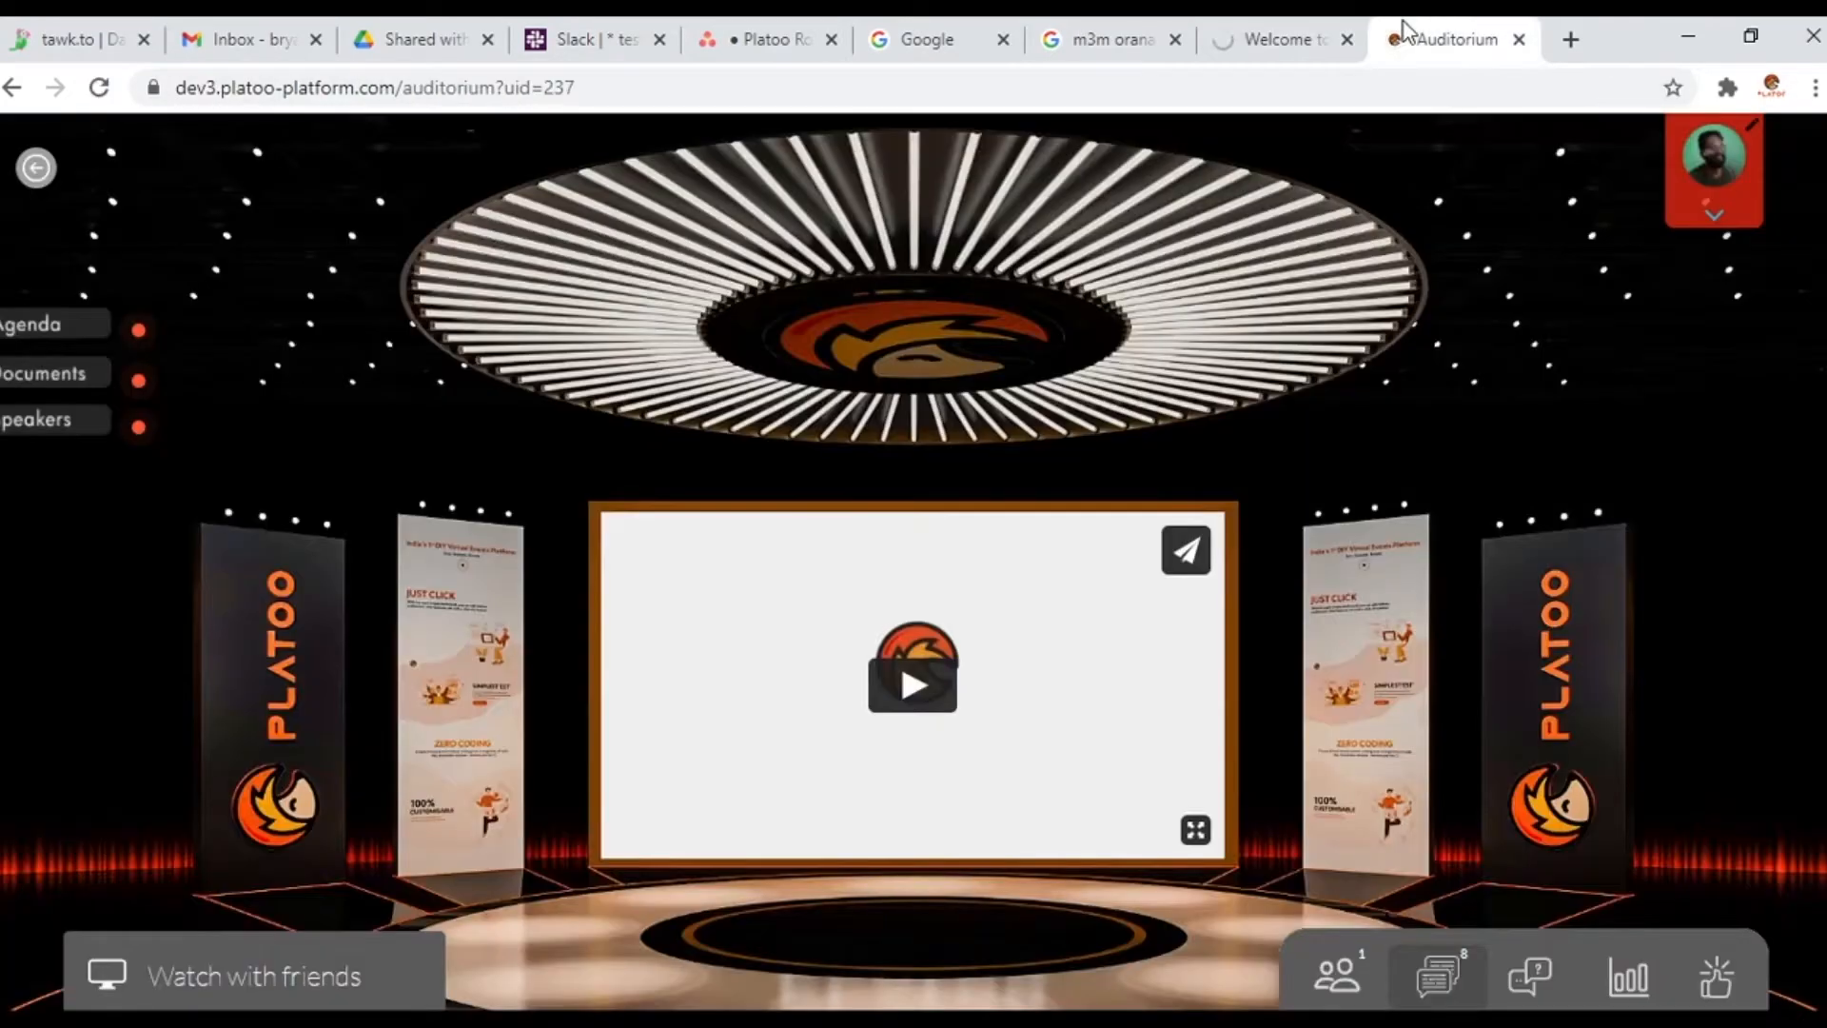
pyautogui.click(1520, 39)
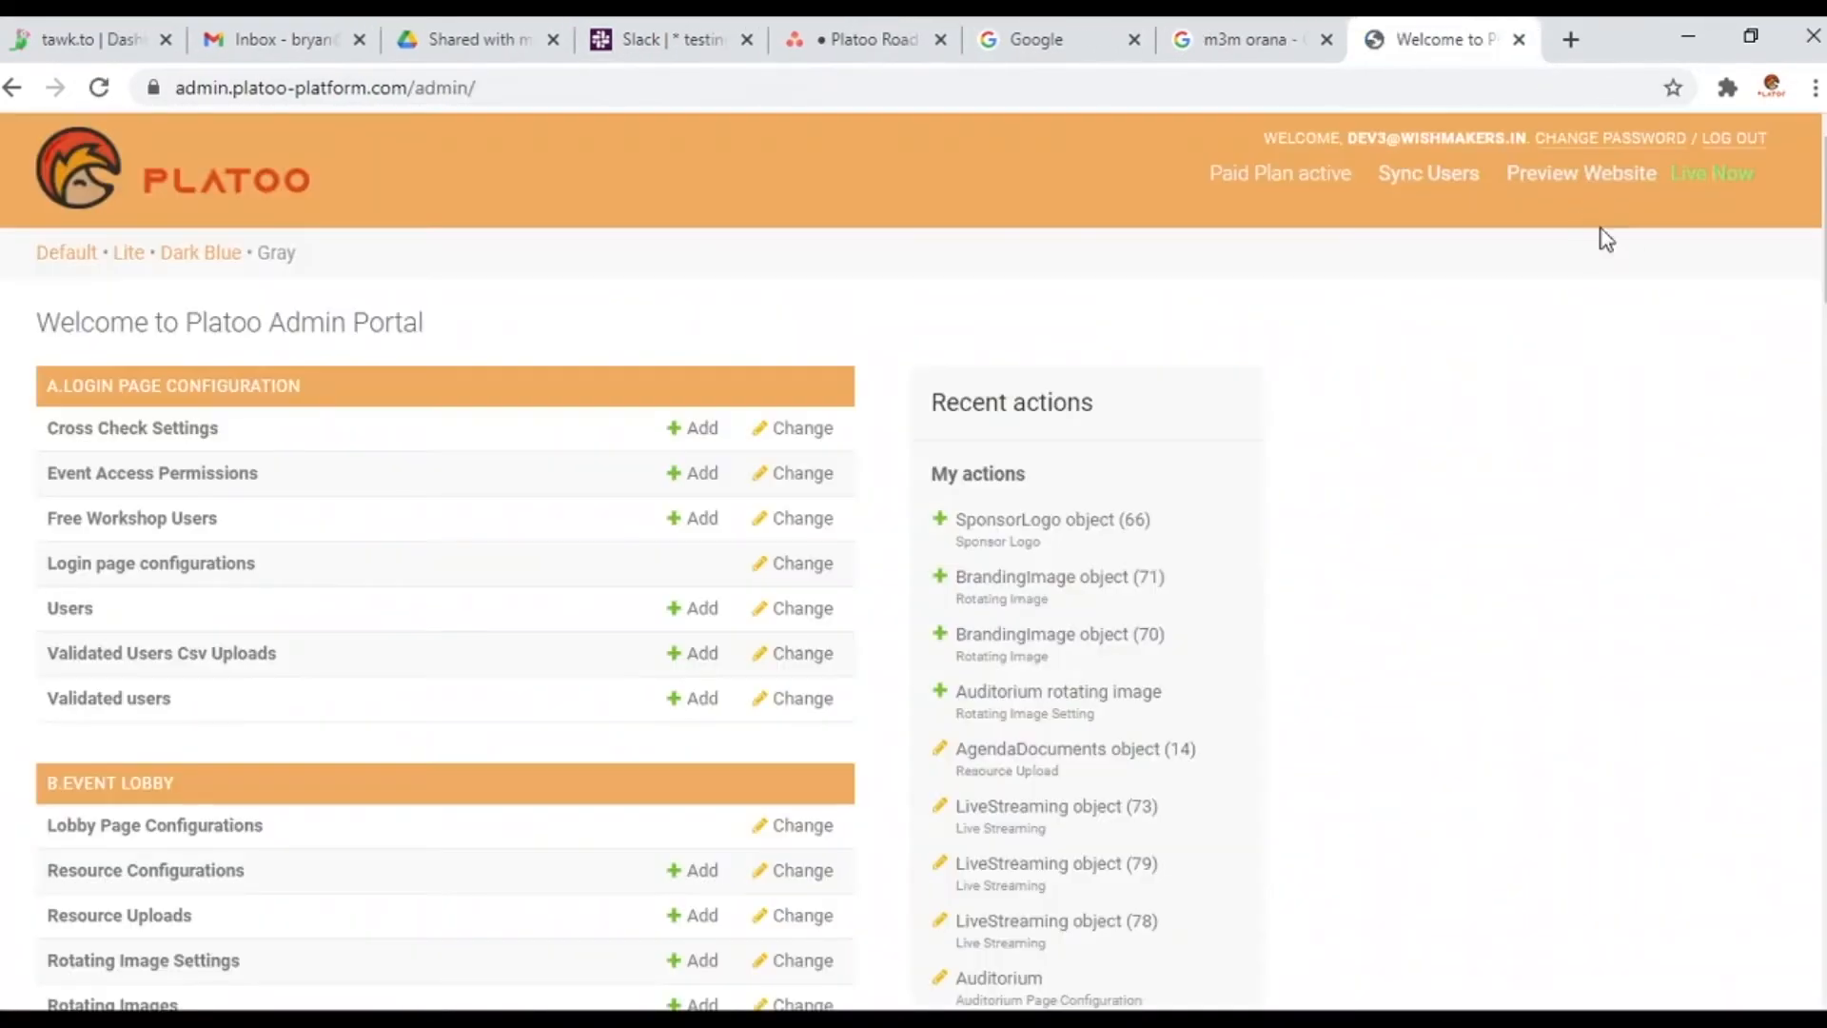
pyautogui.click(1582, 177)
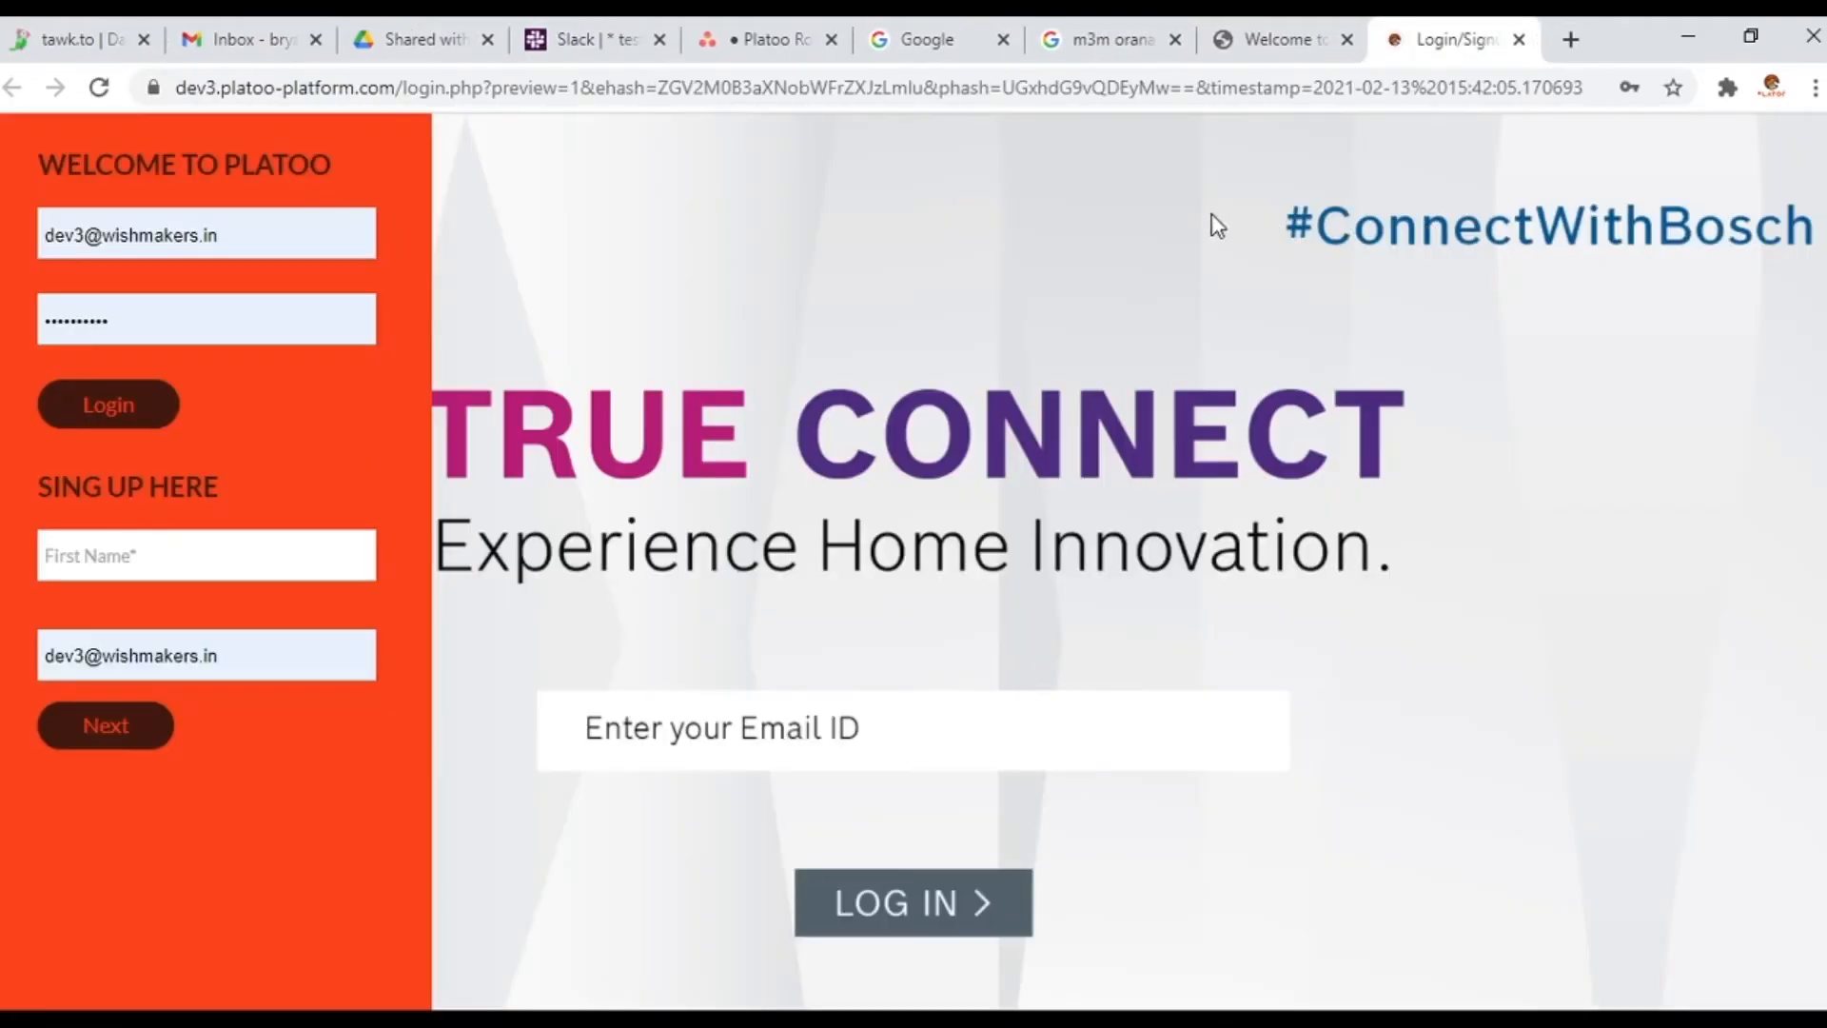
pyautogui.click(93, 406)
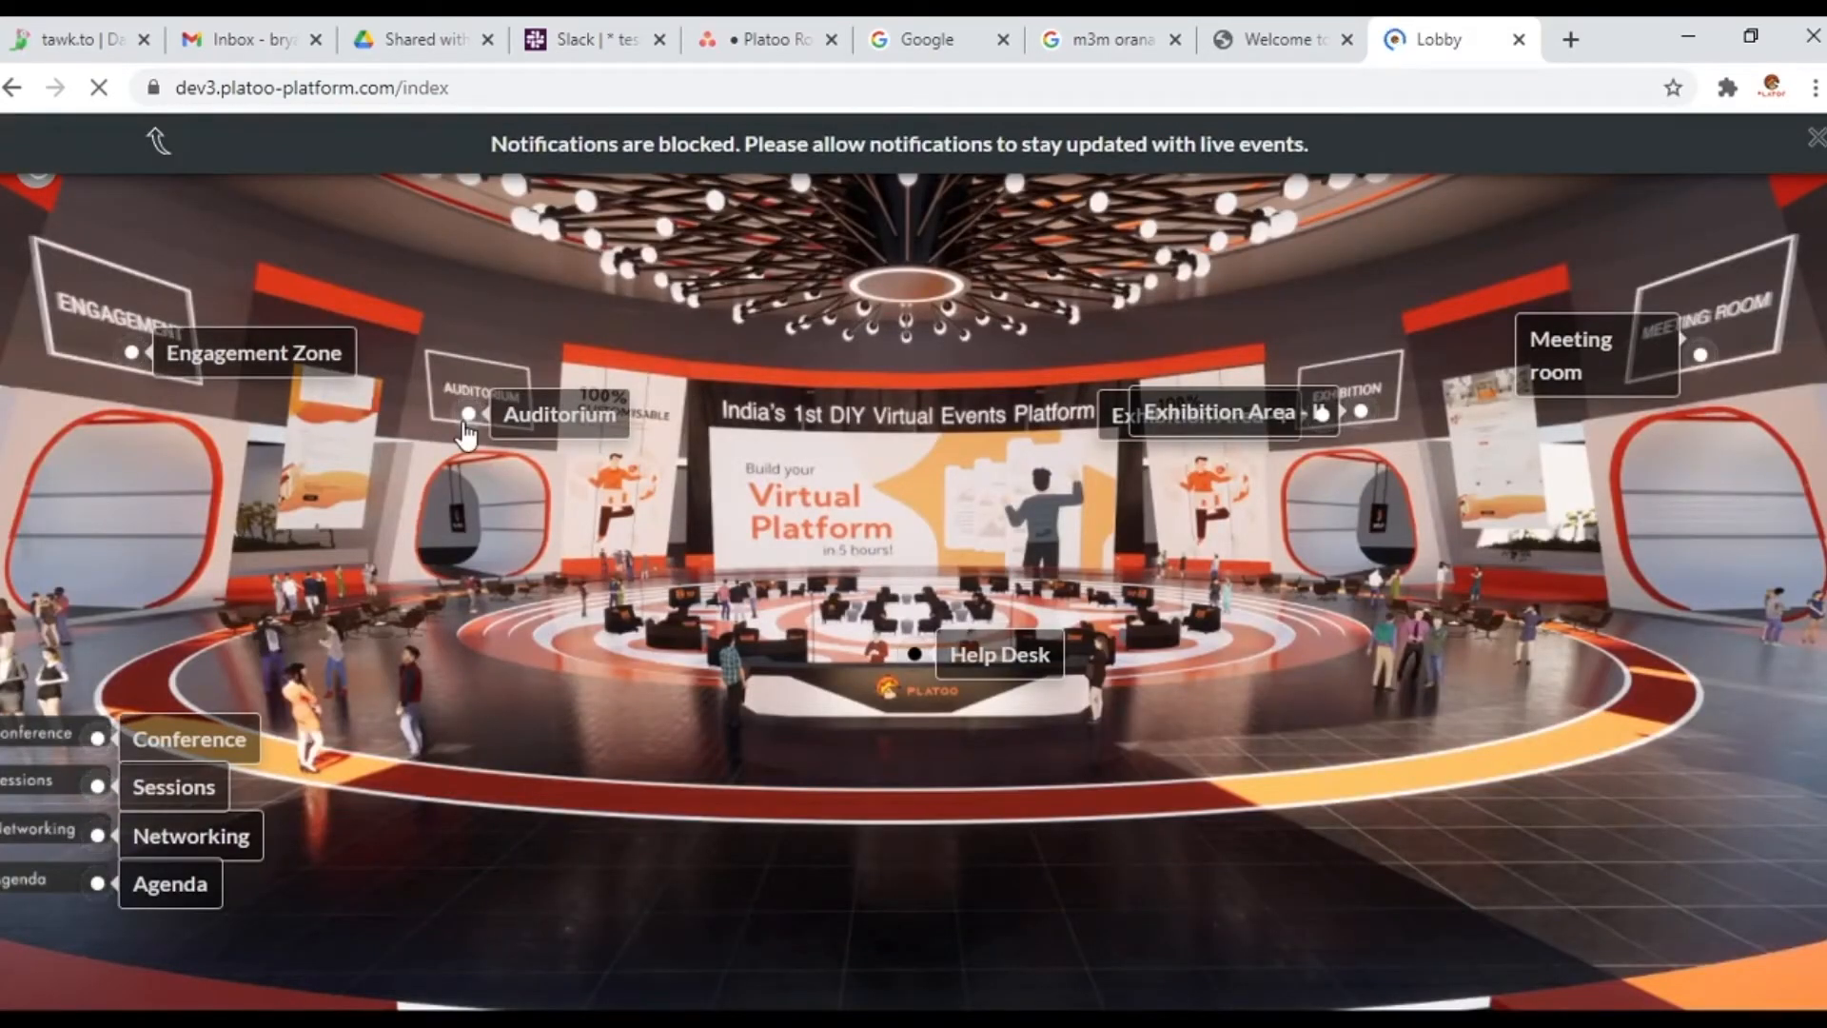
pyautogui.click(467, 419)
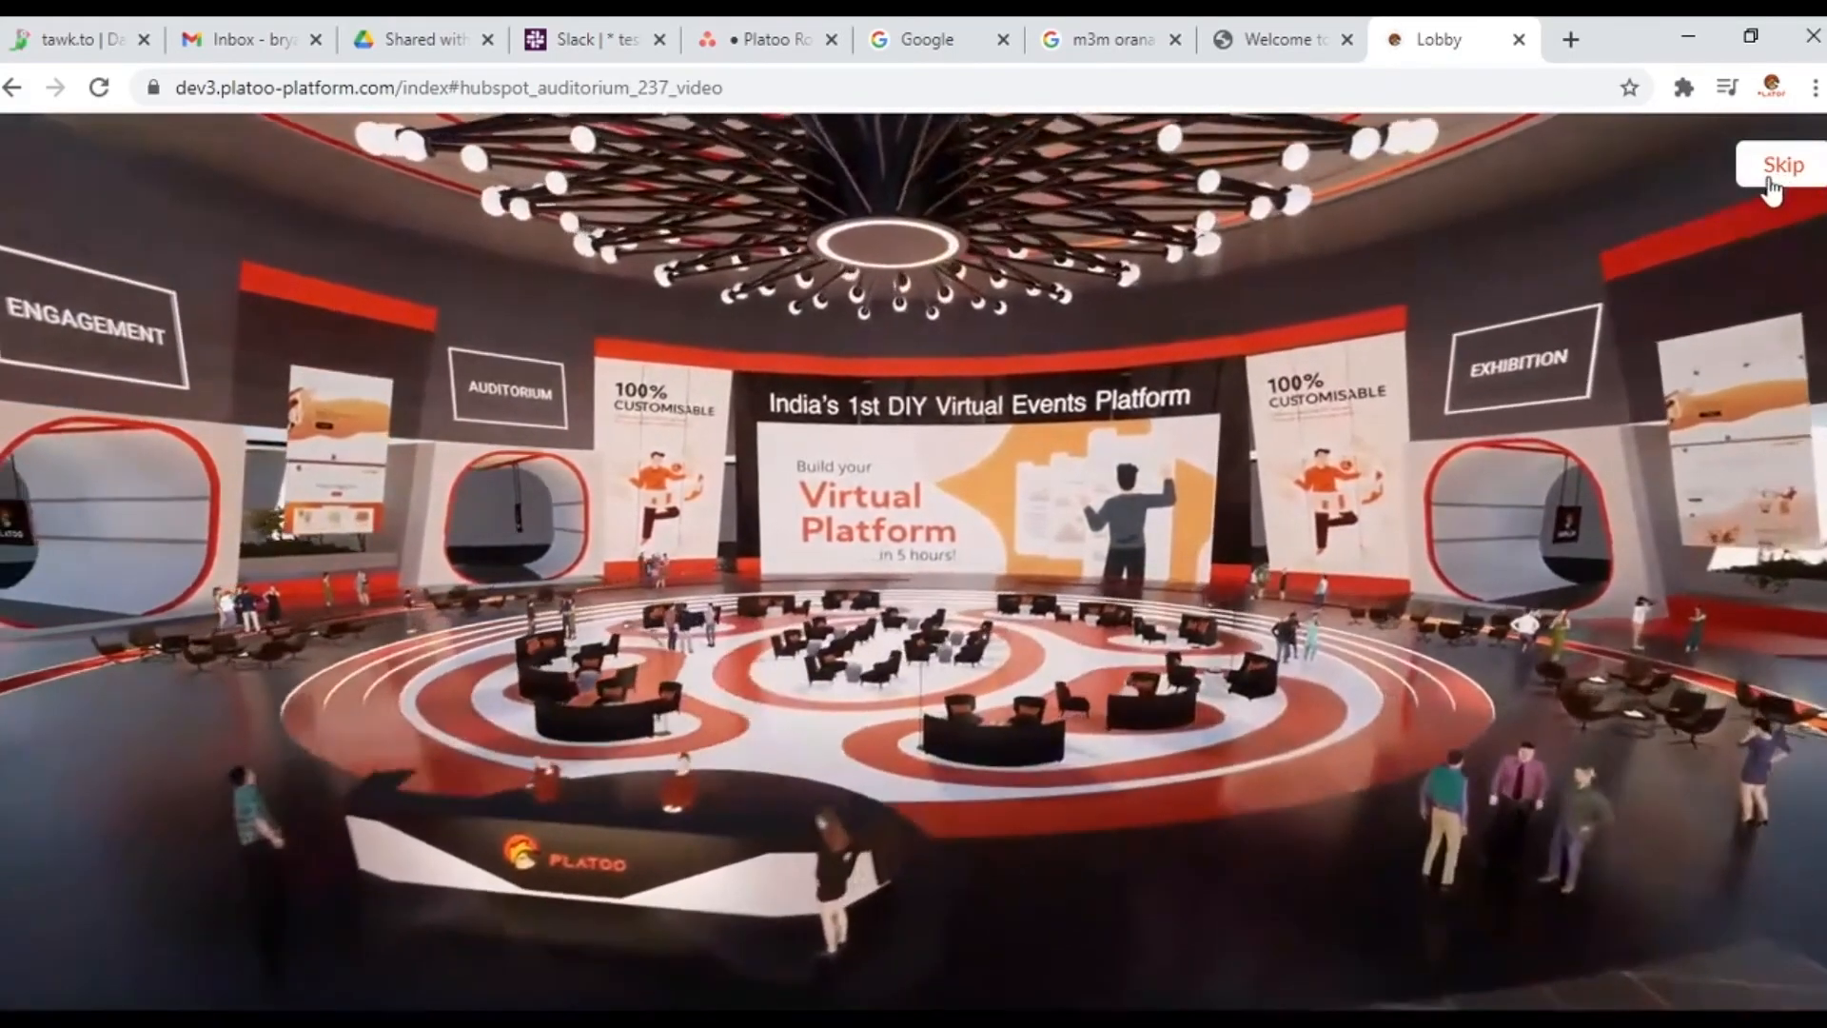
pyautogui.click(1770, 181)
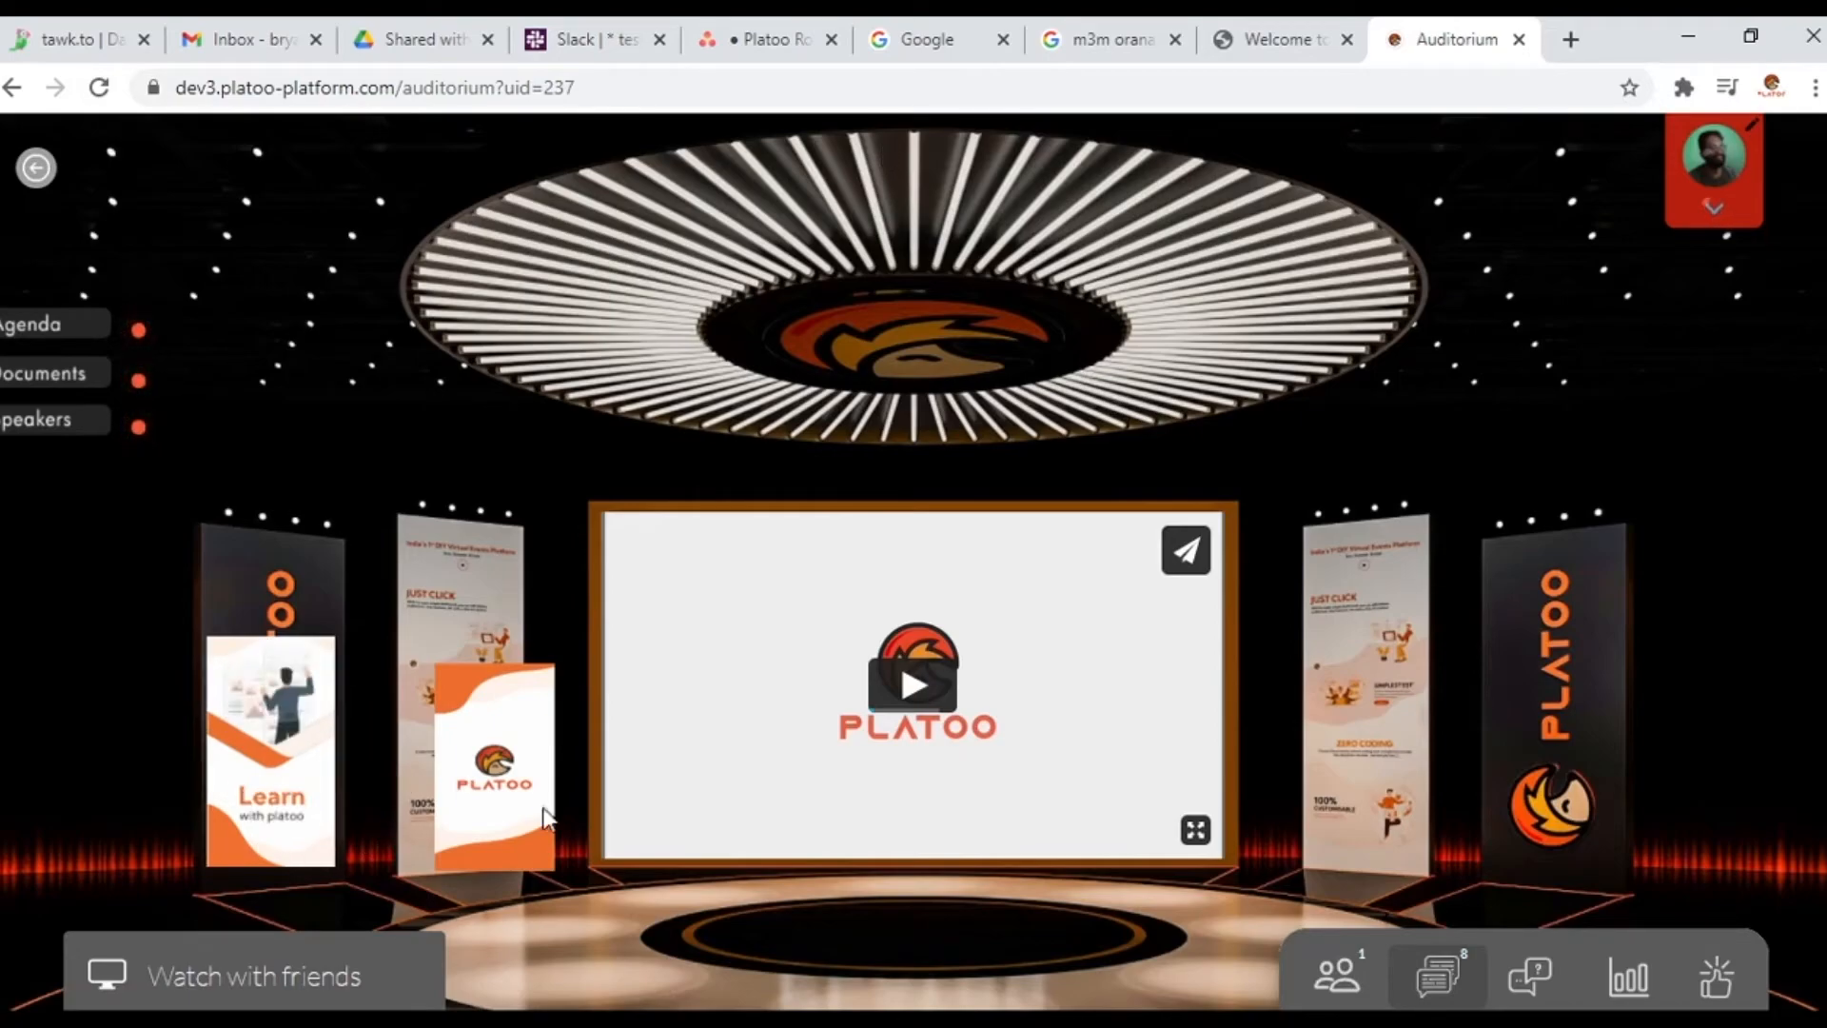
# Examine the auditorium's Watch with friends feature and its room code, and collapse it again
pyautogui.click(335, 975)
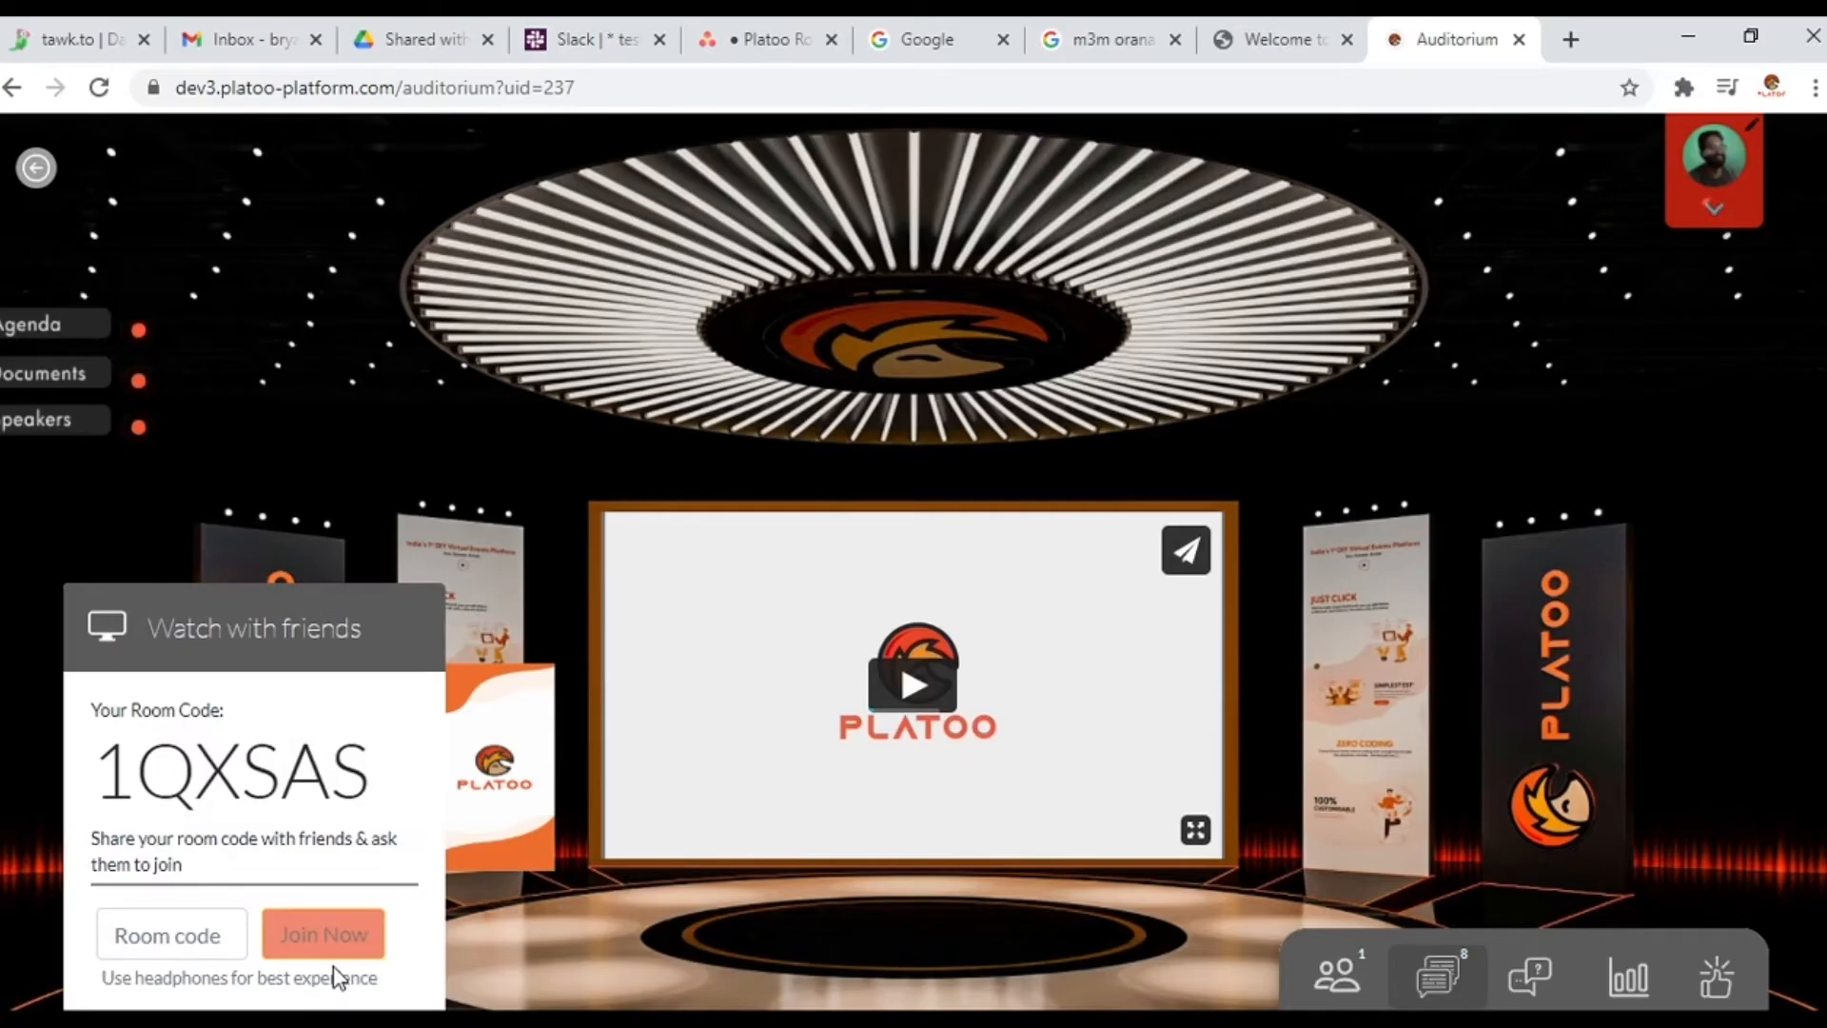
pyautogui.moveTo(109, 782); pyautogui.dragTo(383, 800)
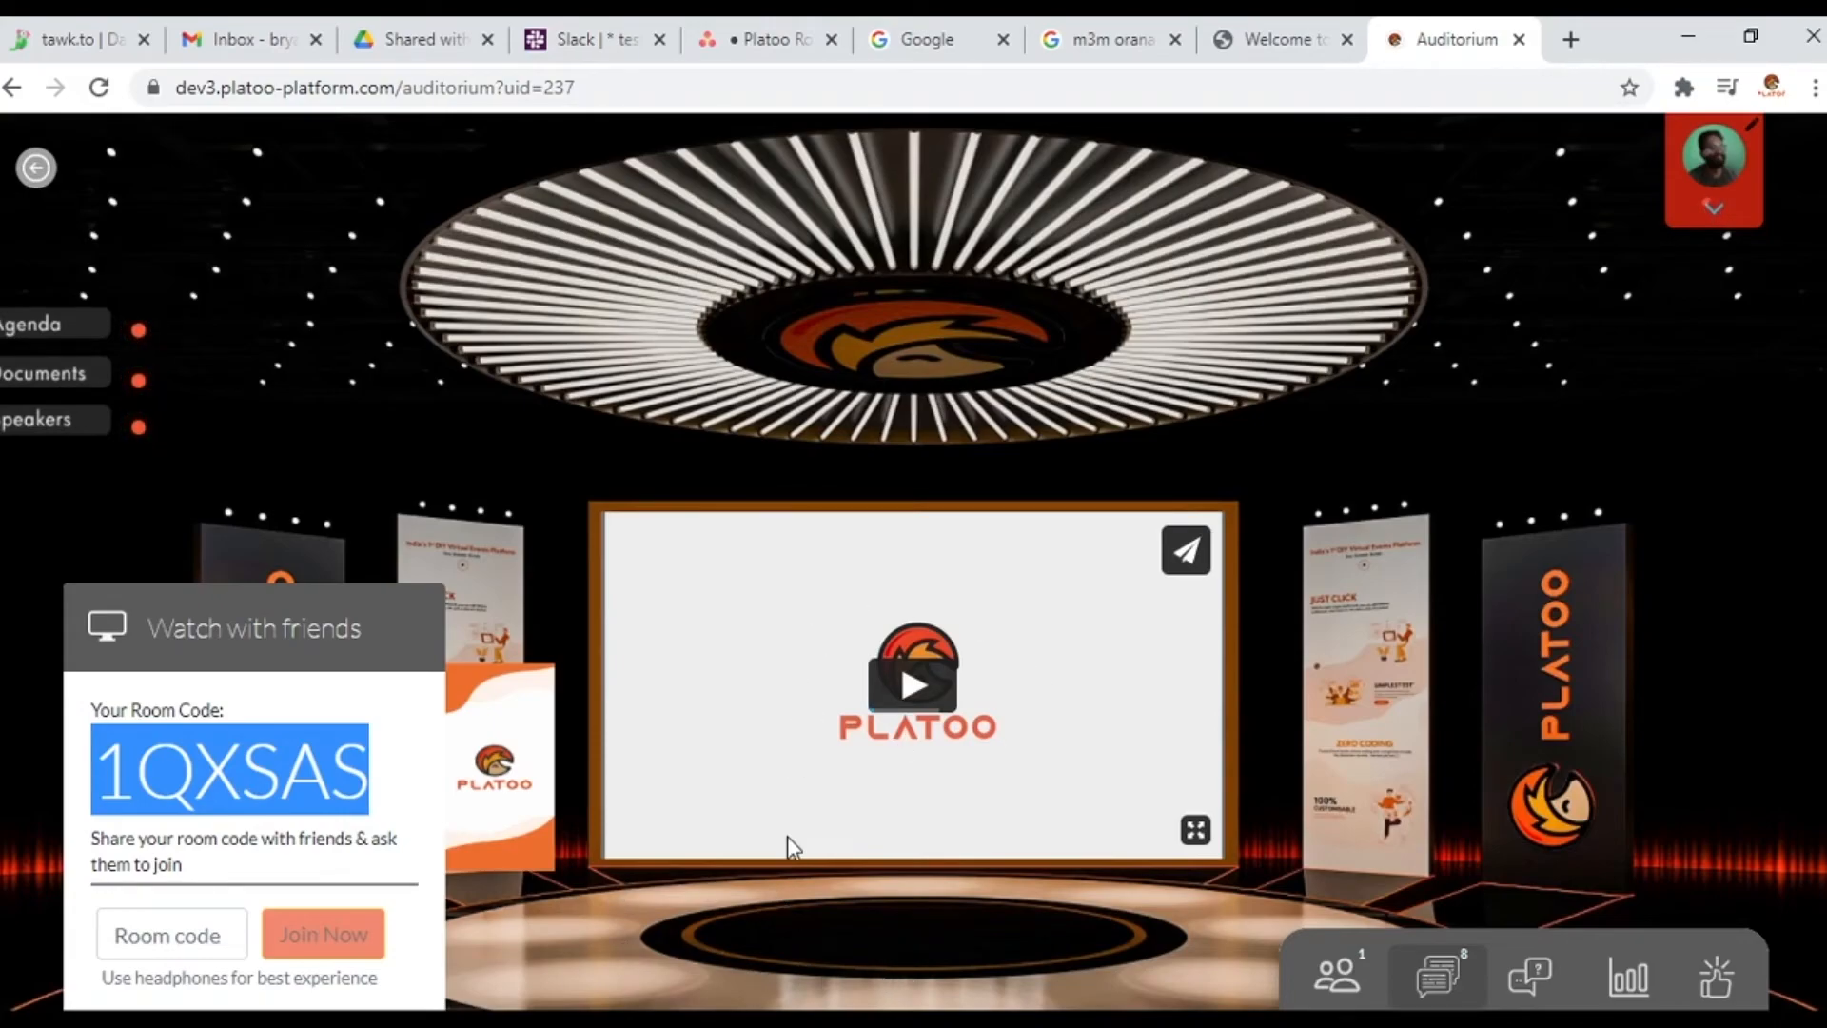
pyautogui.click(328, 631)
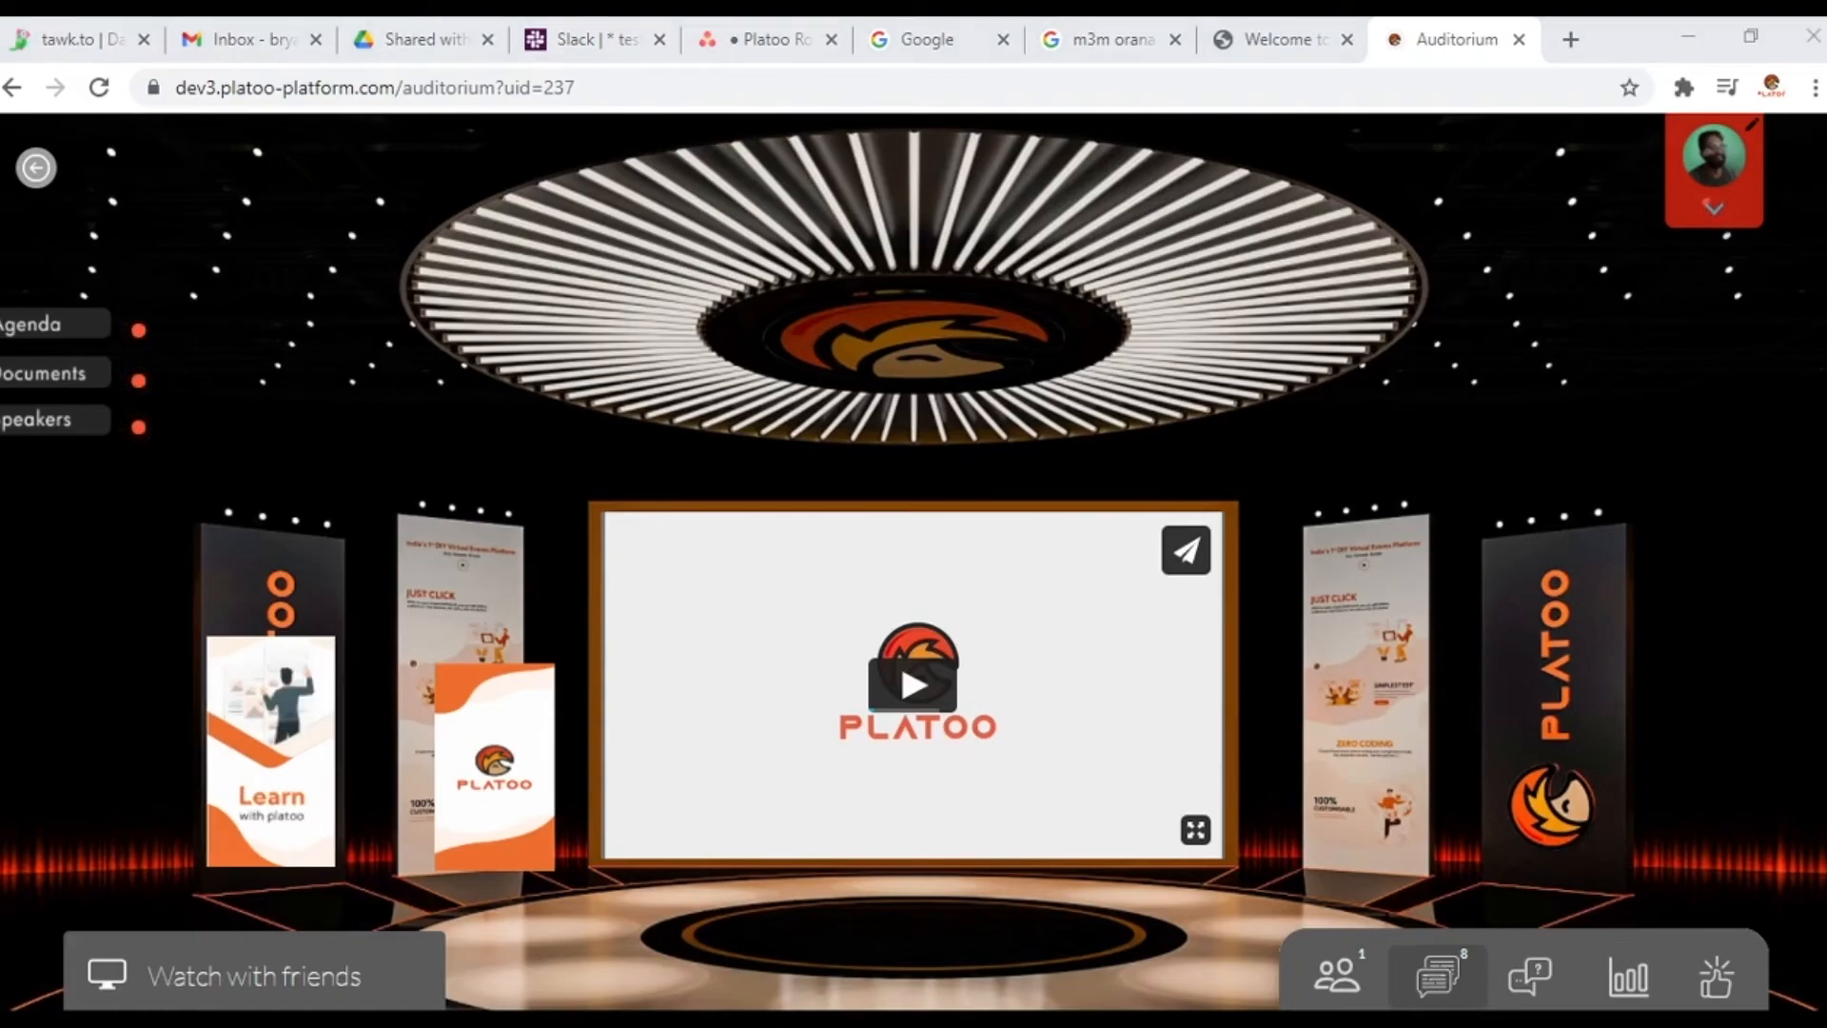
# Back in the admin, open the auditorium's existing Zoom call configuration and enable it
pyautogui.click(1275, 39)
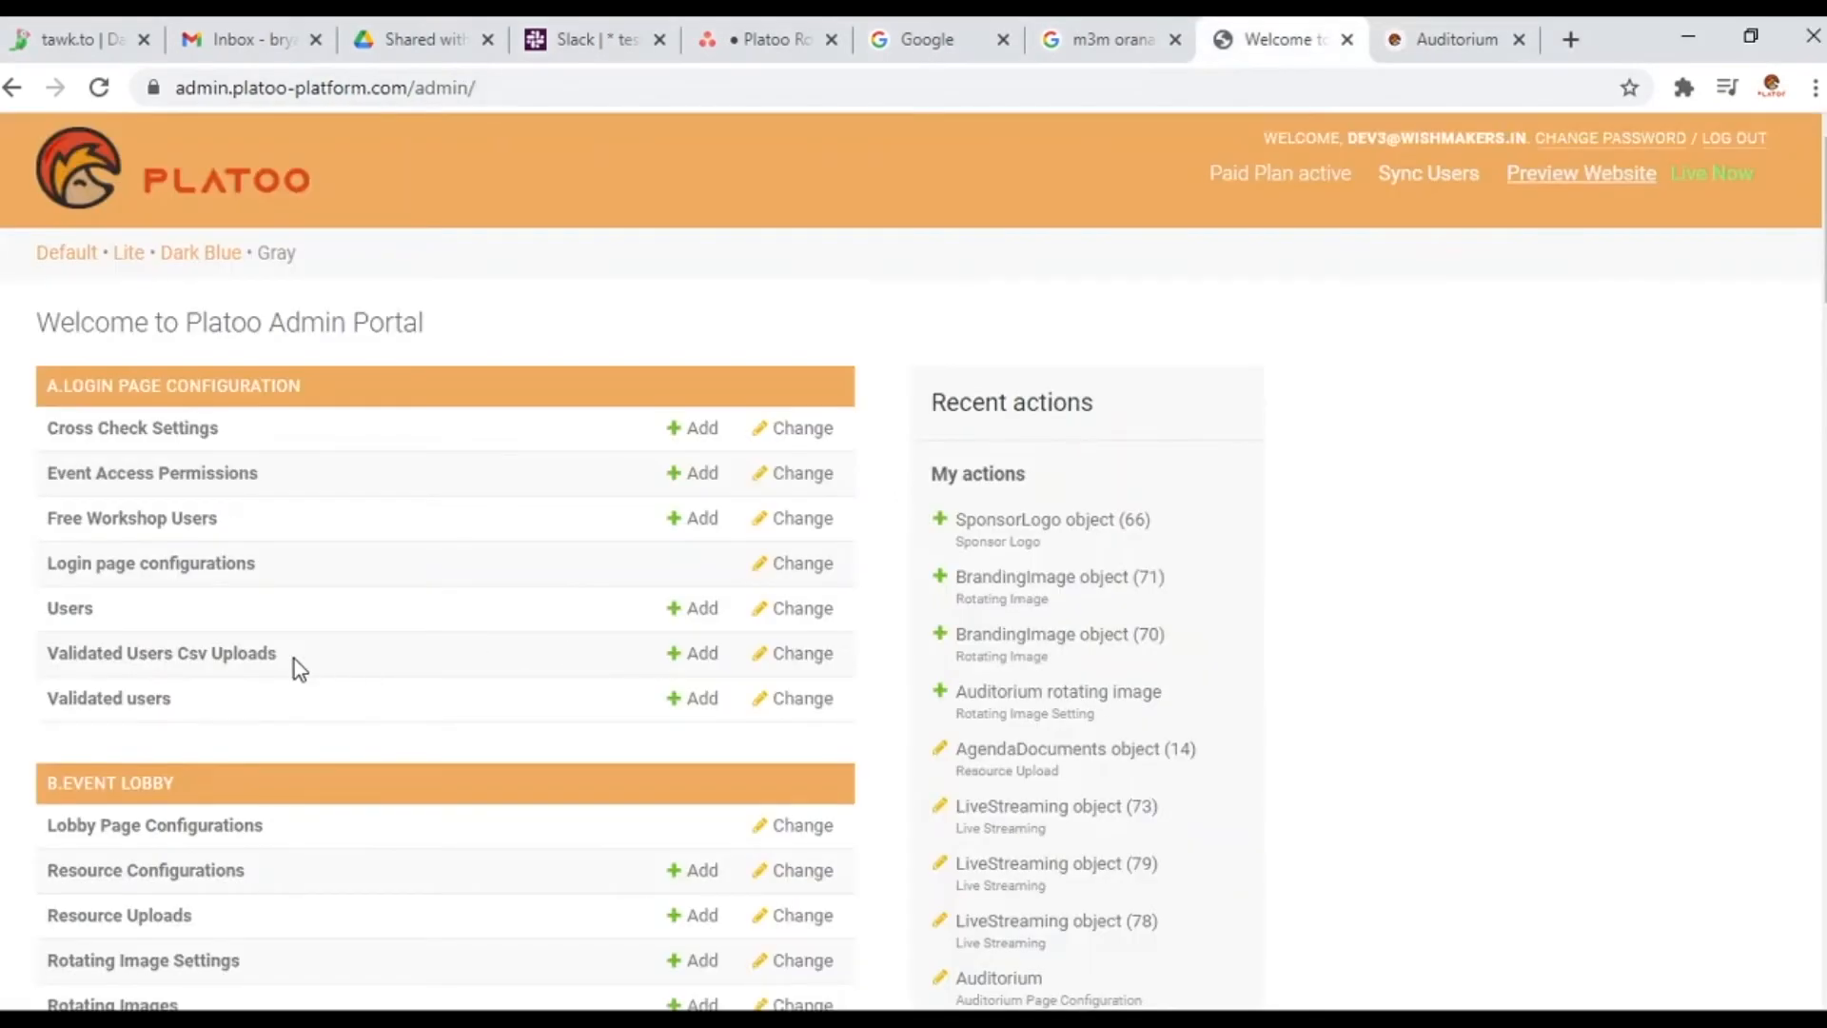
pyautogui.scroll(-12, 291, 658)
pyautogui.click(227, 394)
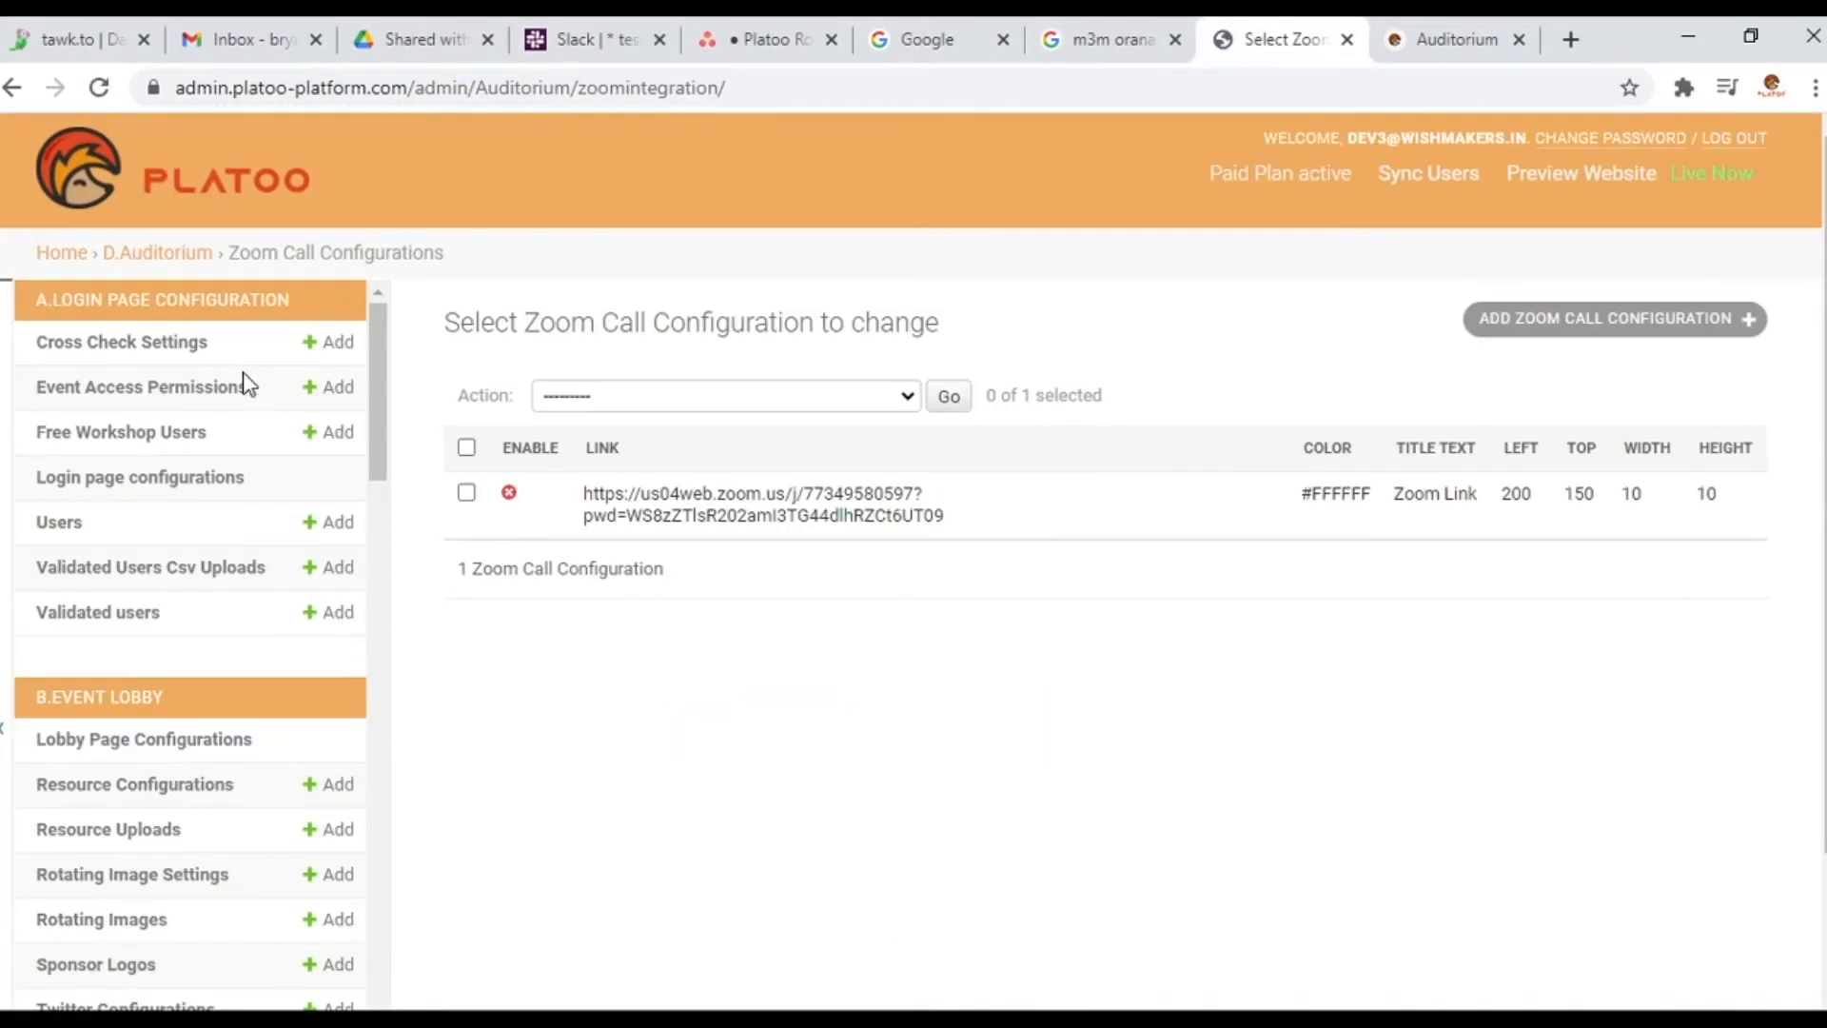
pyautogui.click(512, 495)
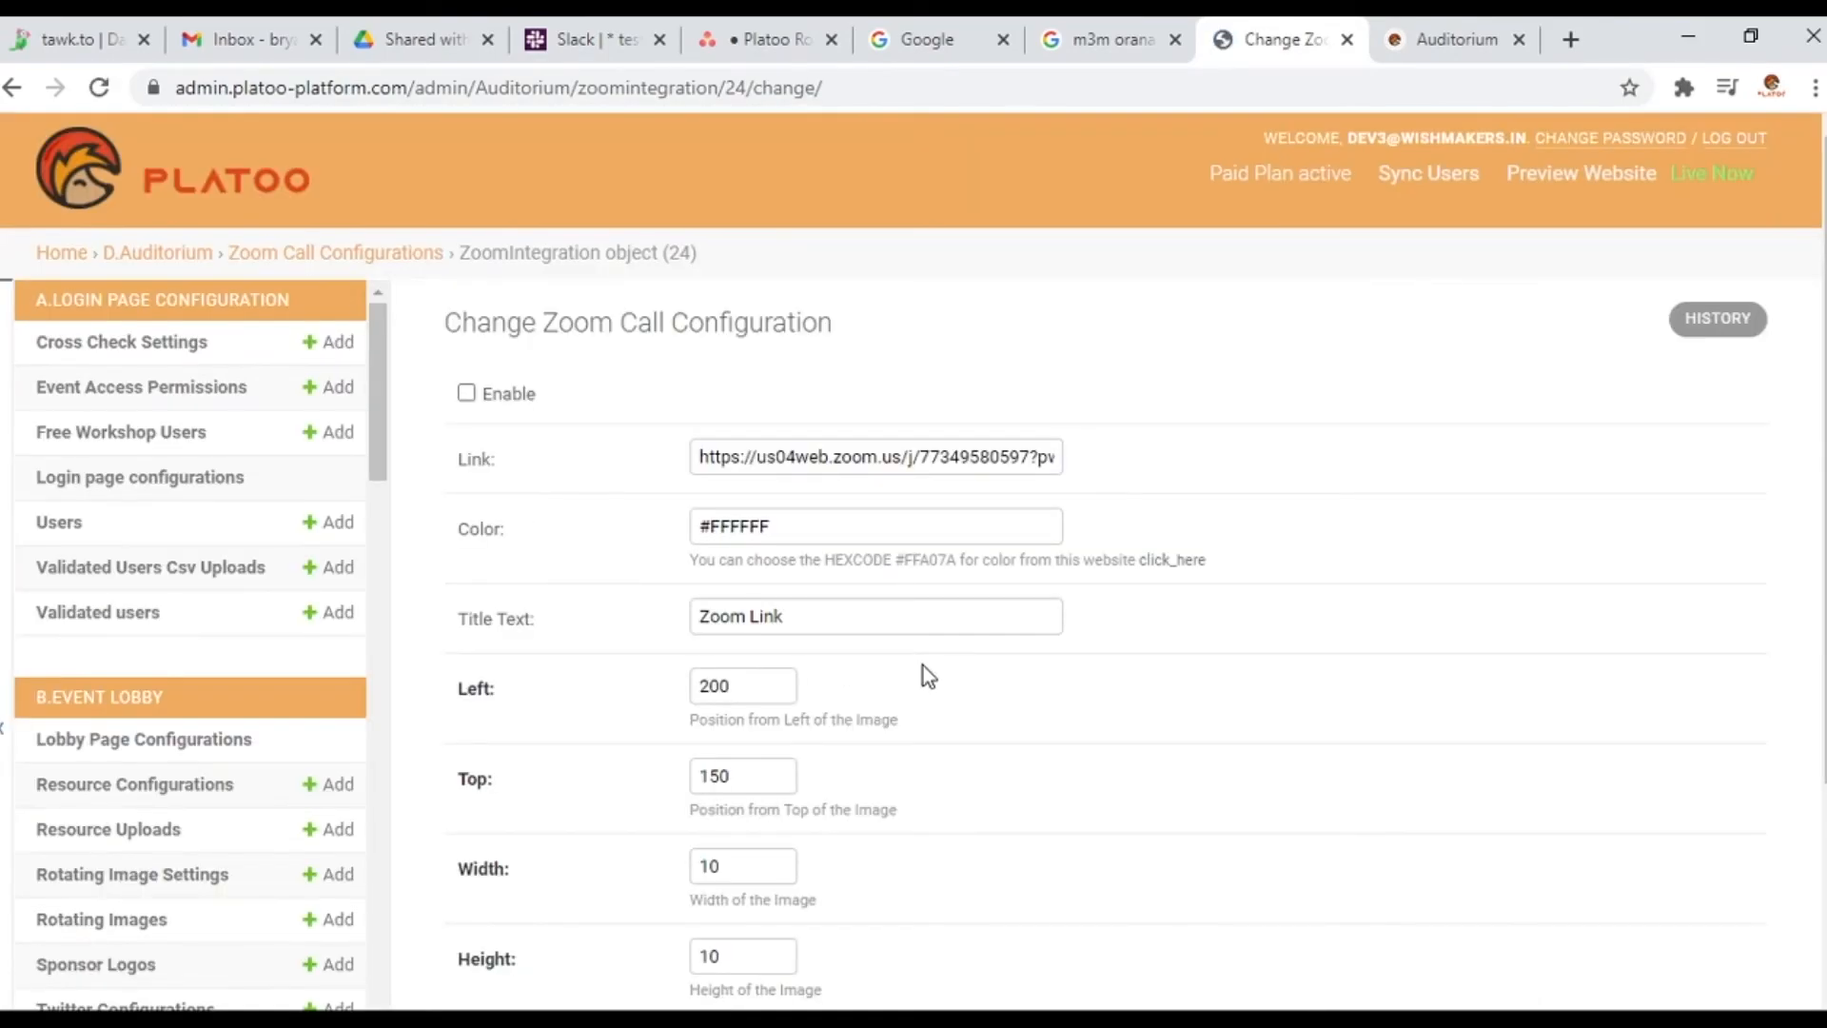
pyautogui.click(512, 393)
# Review the Zoom call configuration's link, color, title text, position, size and auditorium assignment
pyautogui.moveTo(701, 457); pyautogui.dragTo(1091, 463)
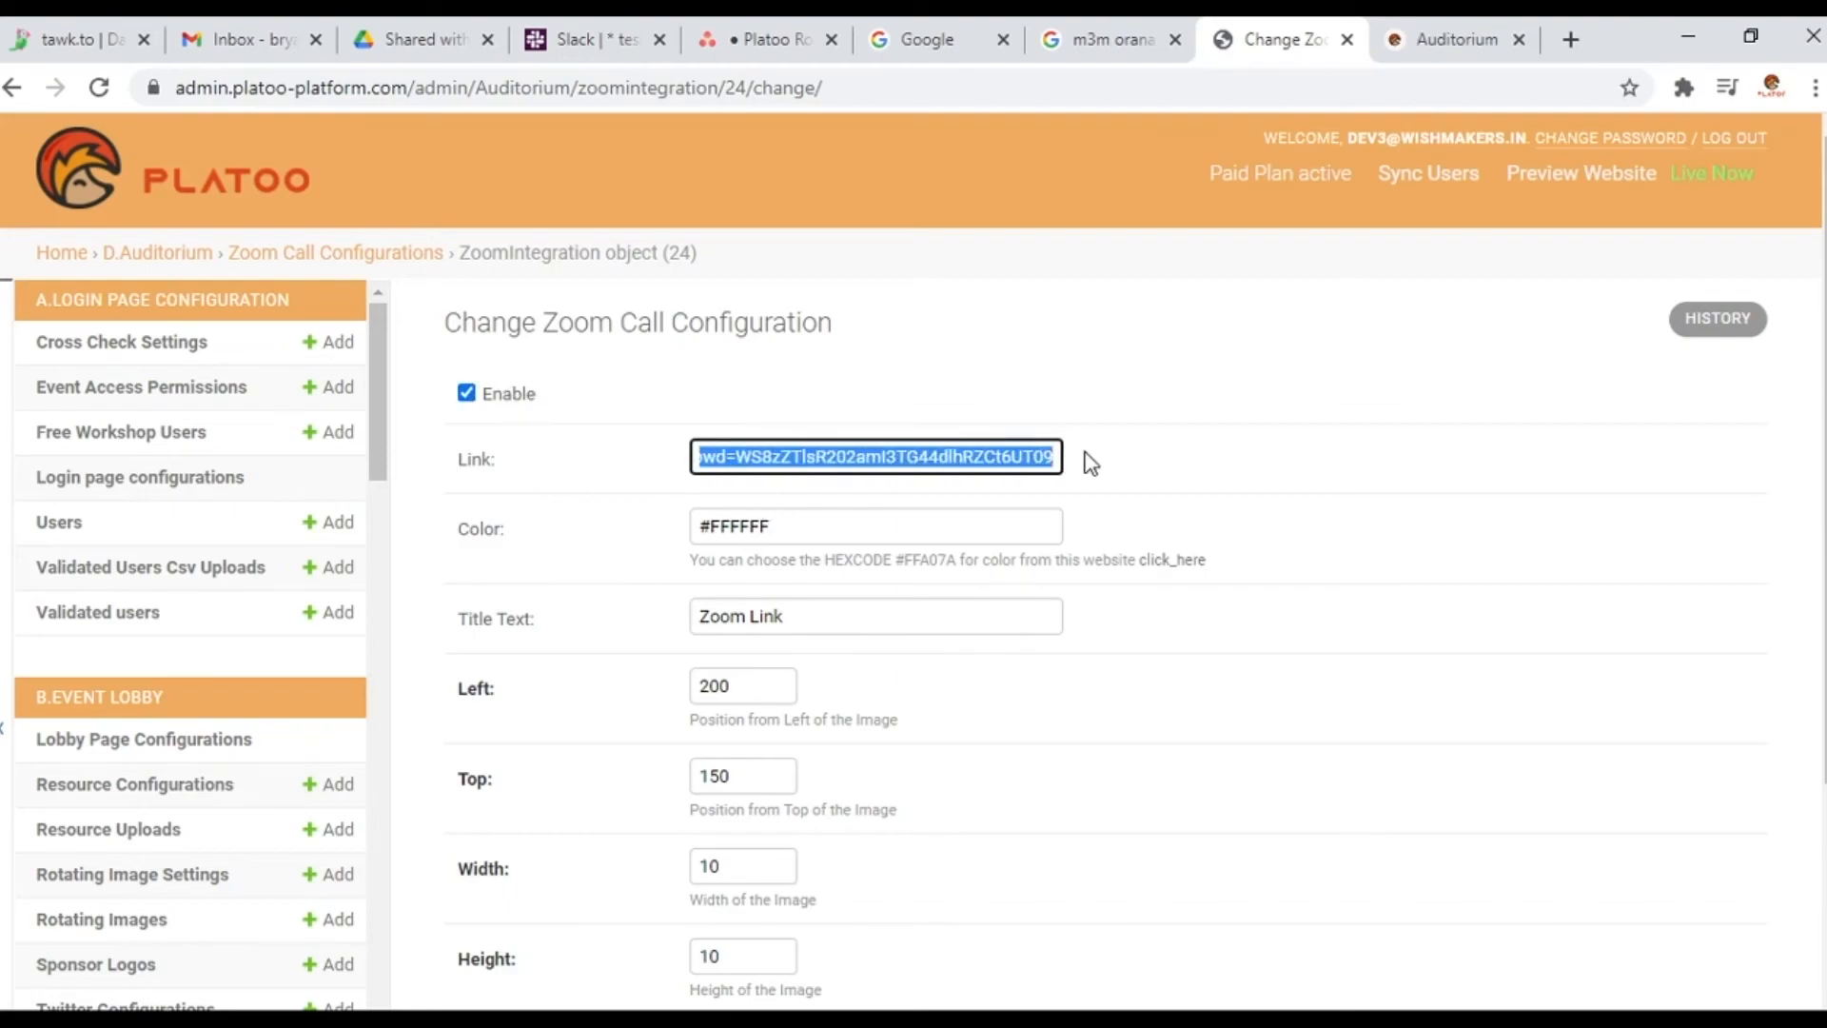
pyautogui.click(1251, 501)
pyautogui.moveTo(773, 527); pyautogui.dragTo(666, 544)
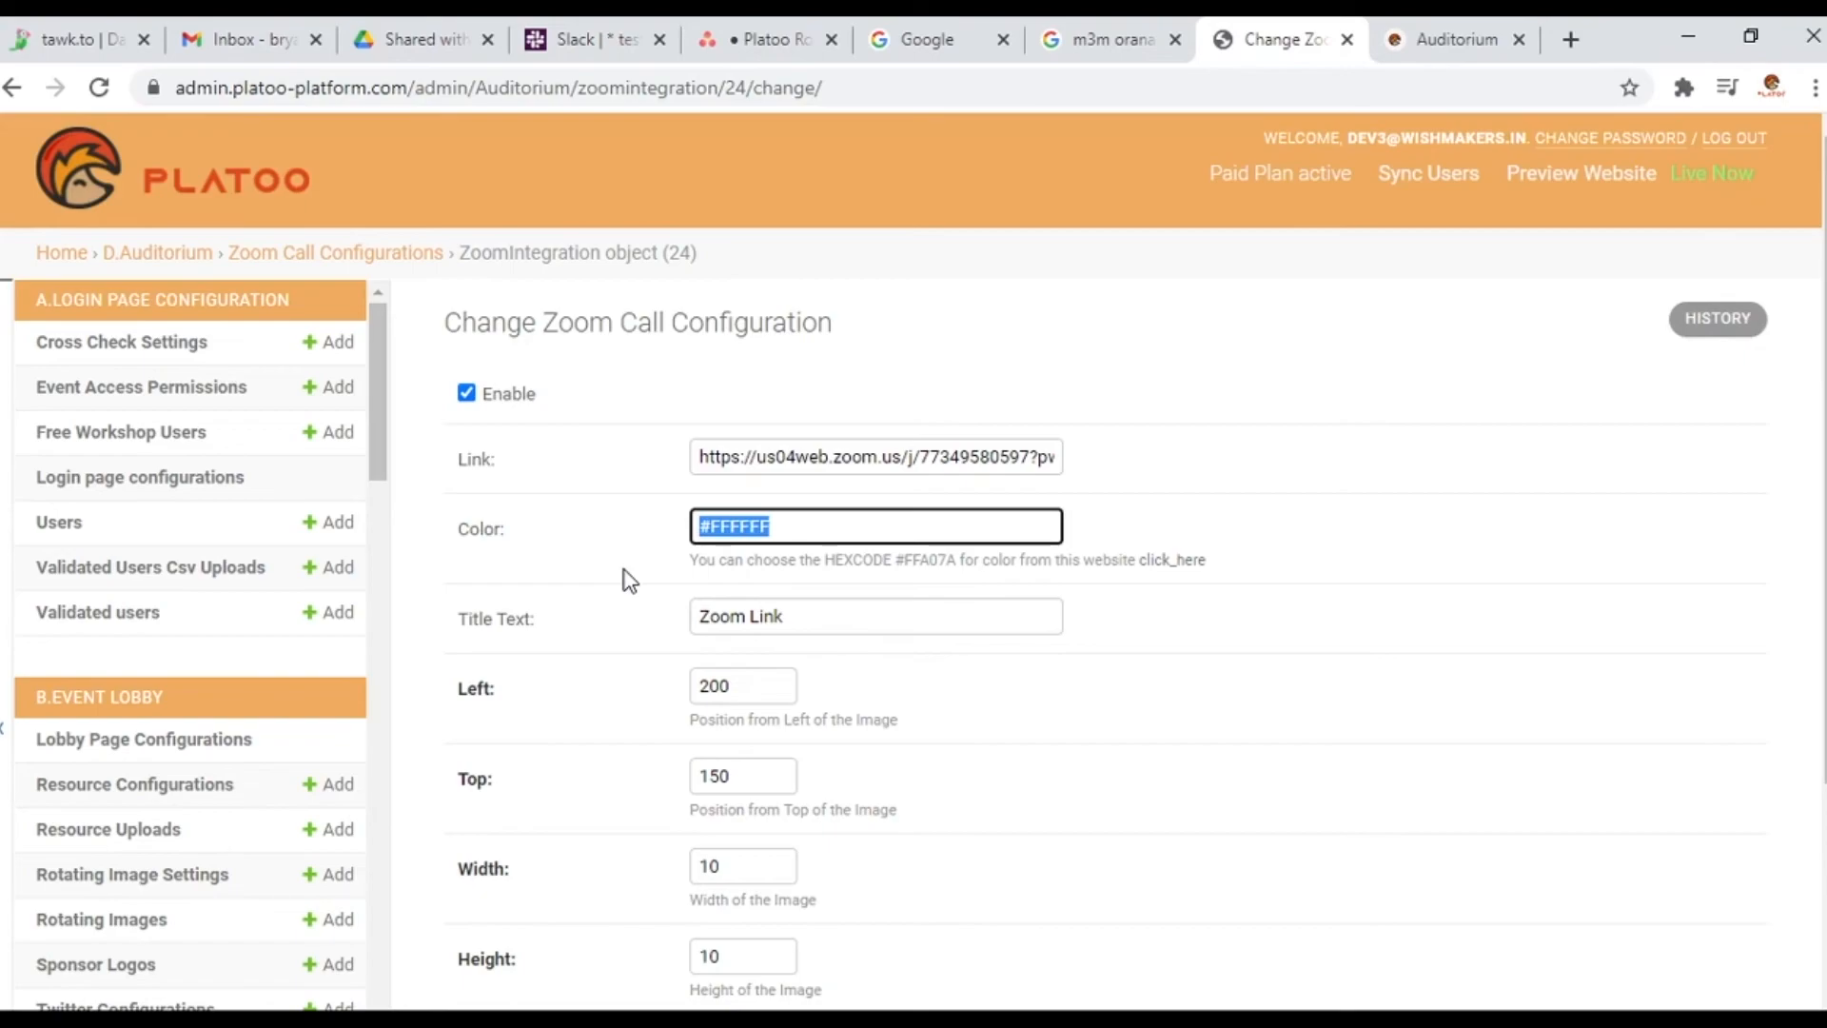
pyautogui.click(1334, 643)
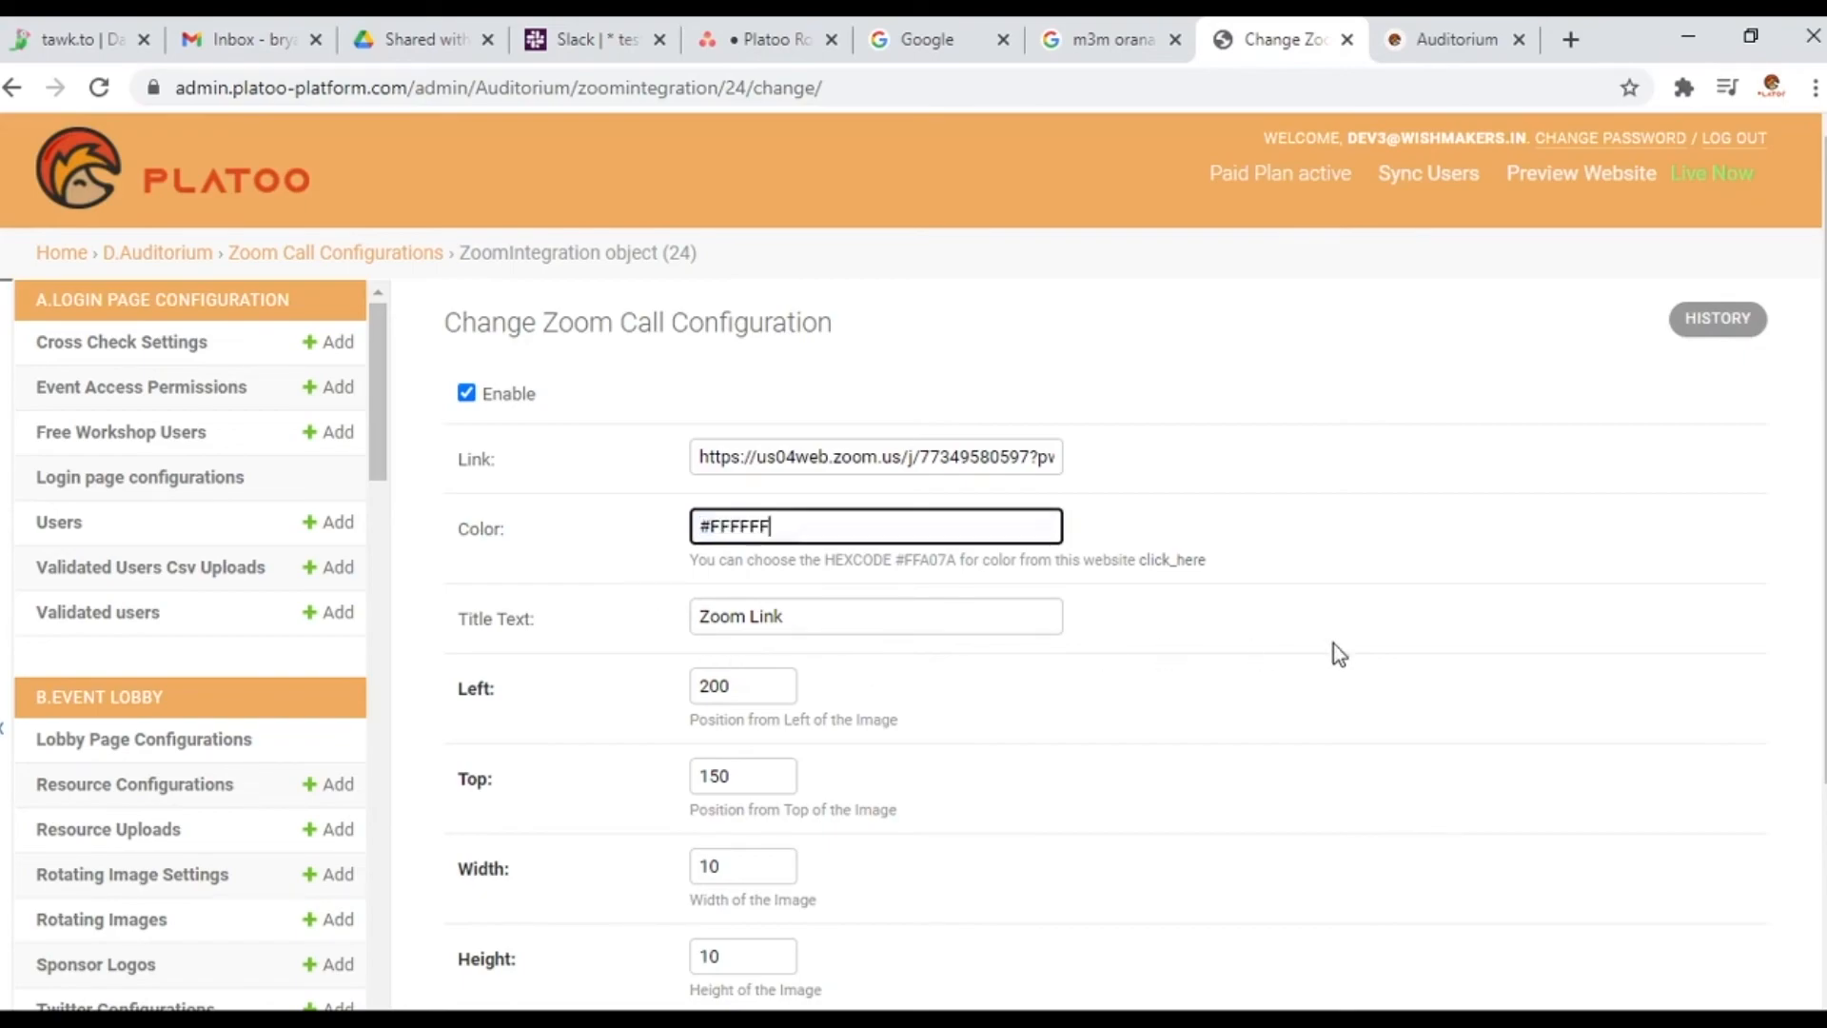
pyautogui.click(786, 532)
pyautogui.hotkey('ctrl', 'a')
pyautogui.click(1513, 666)
pyautogui.moveTo(877, 620); pyautogui.dragTo(689, 615)
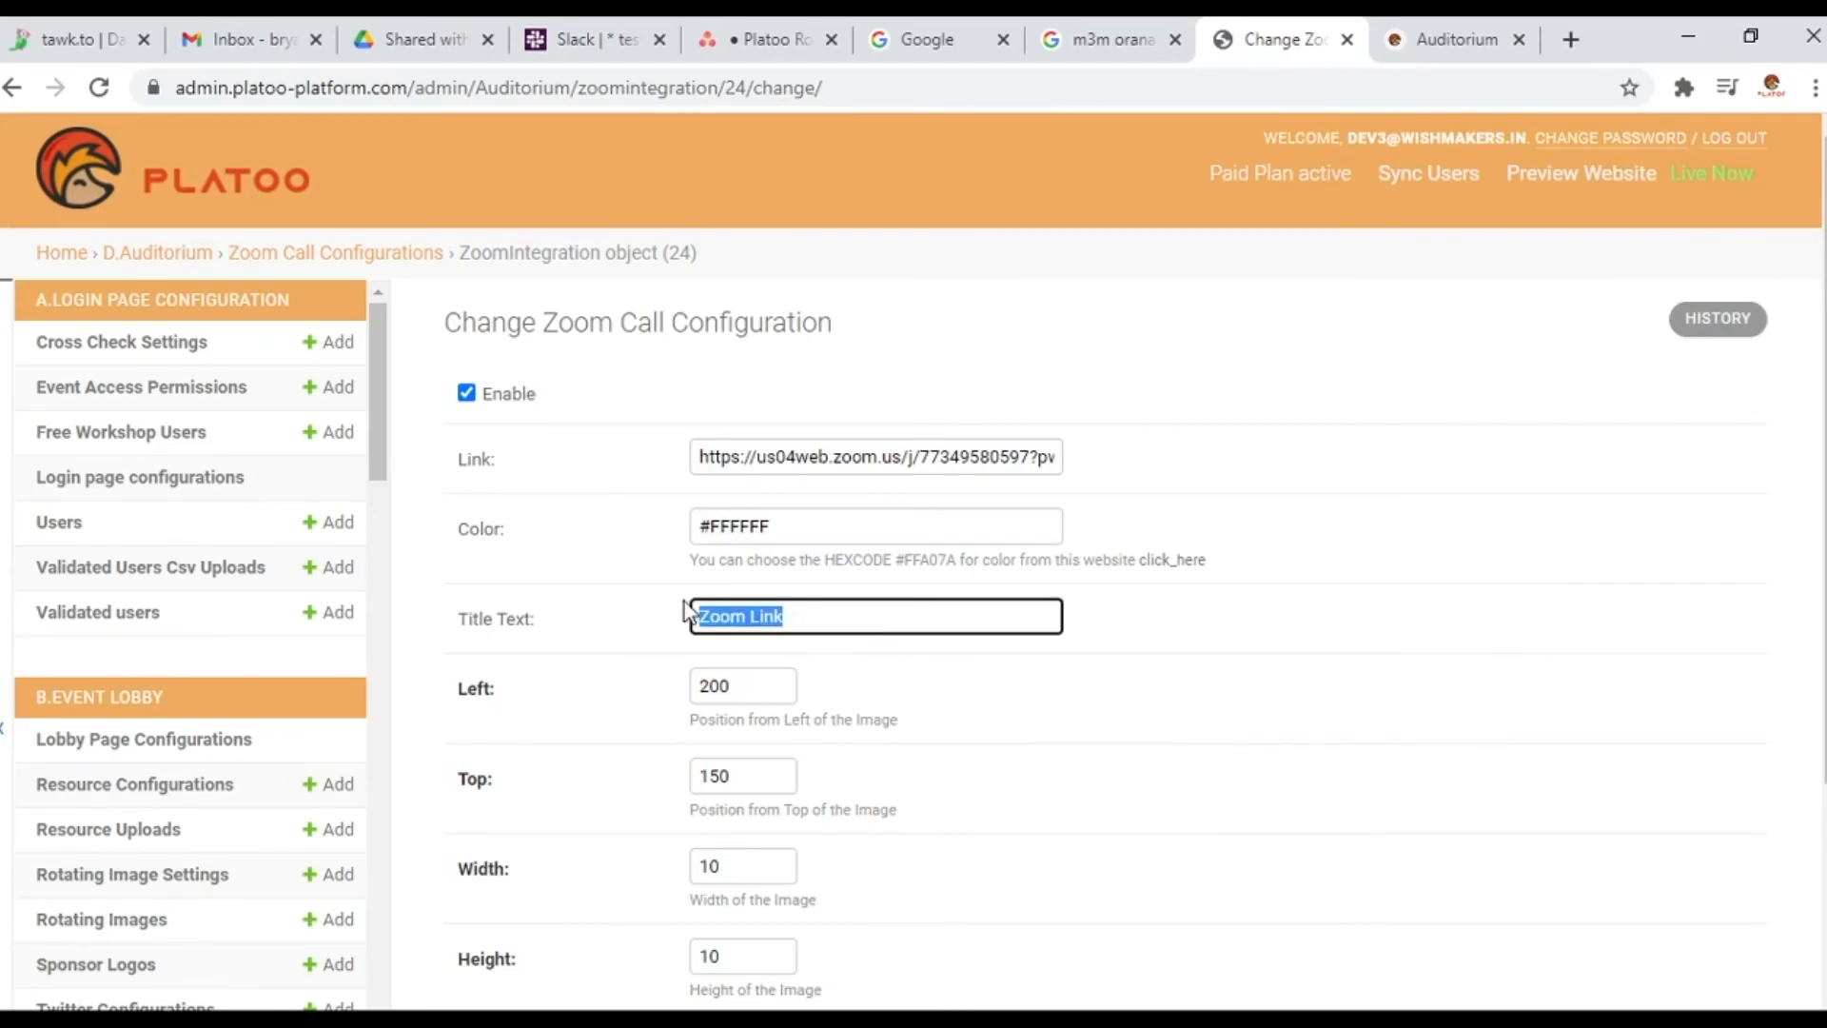
pyautogui.scroll(-3, 1245, 699)
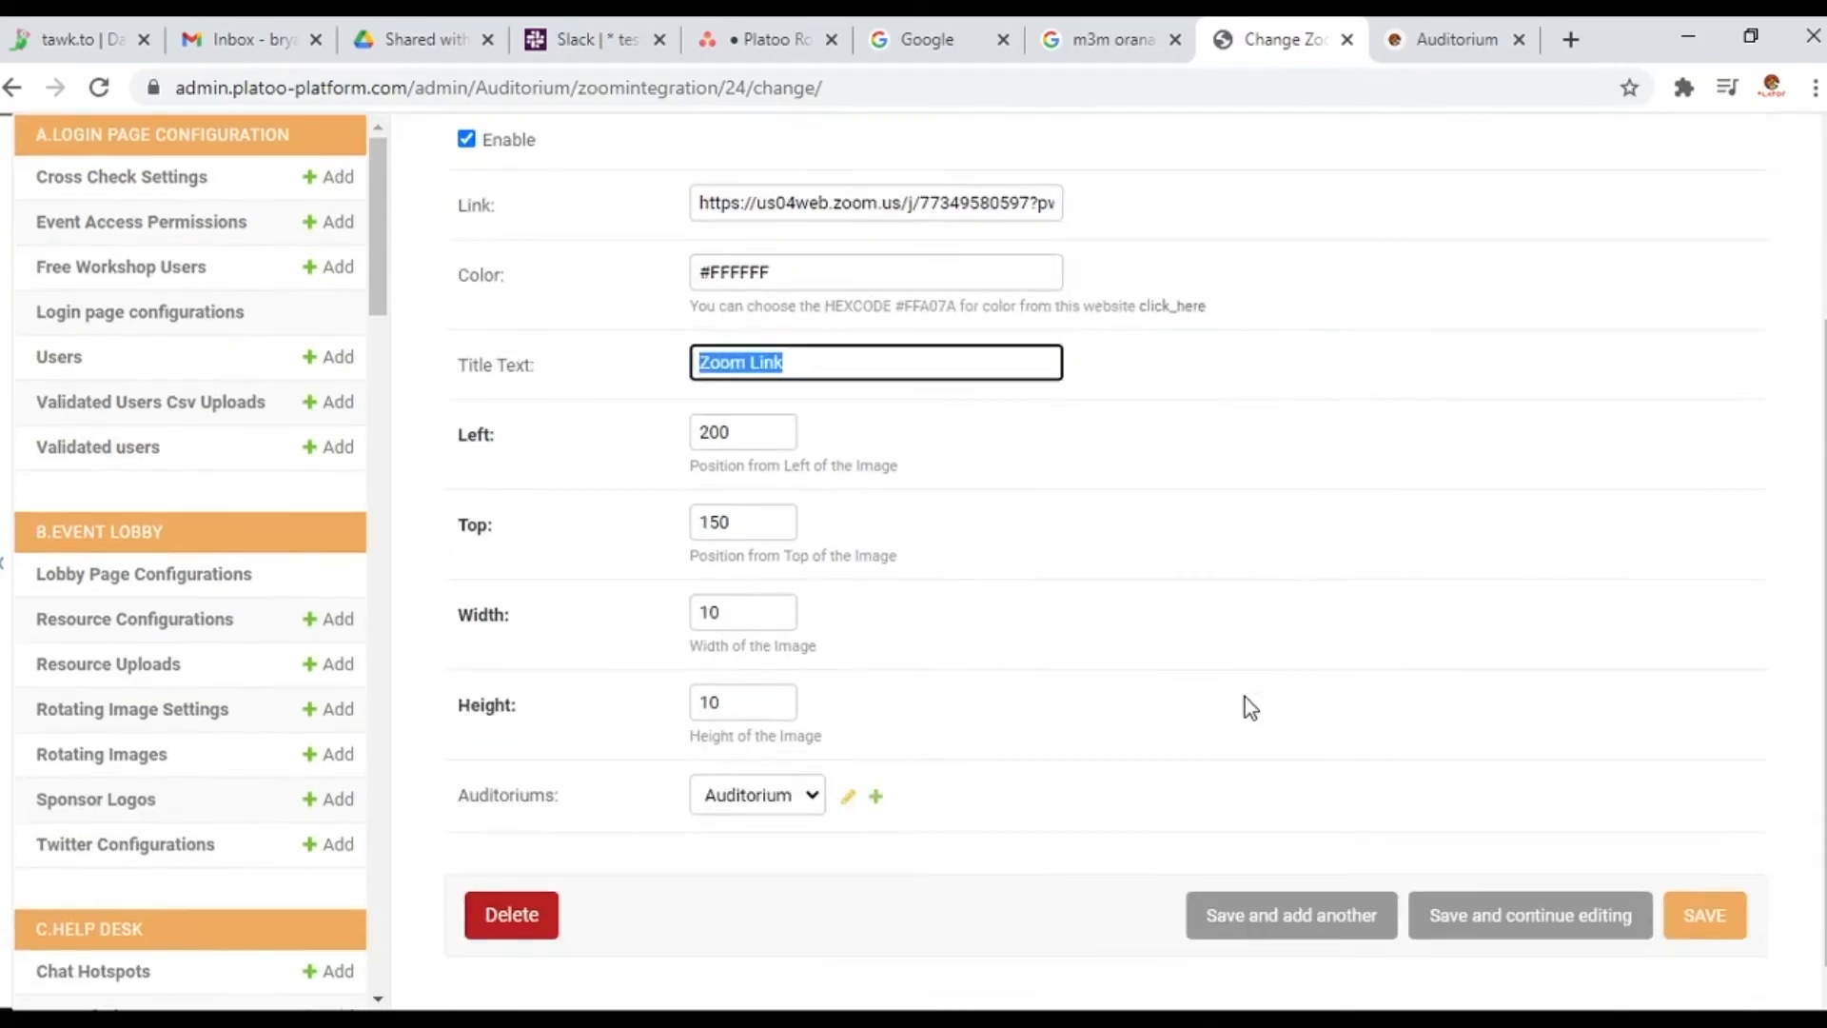
pyautogui.moveTo(731, 412); pyautogui.dragTo(680, 411)
pyautogui.doubleClick(752, 507)
pyautogui.moveTo(733, 625); pyautogui.dragTo(543, 596)
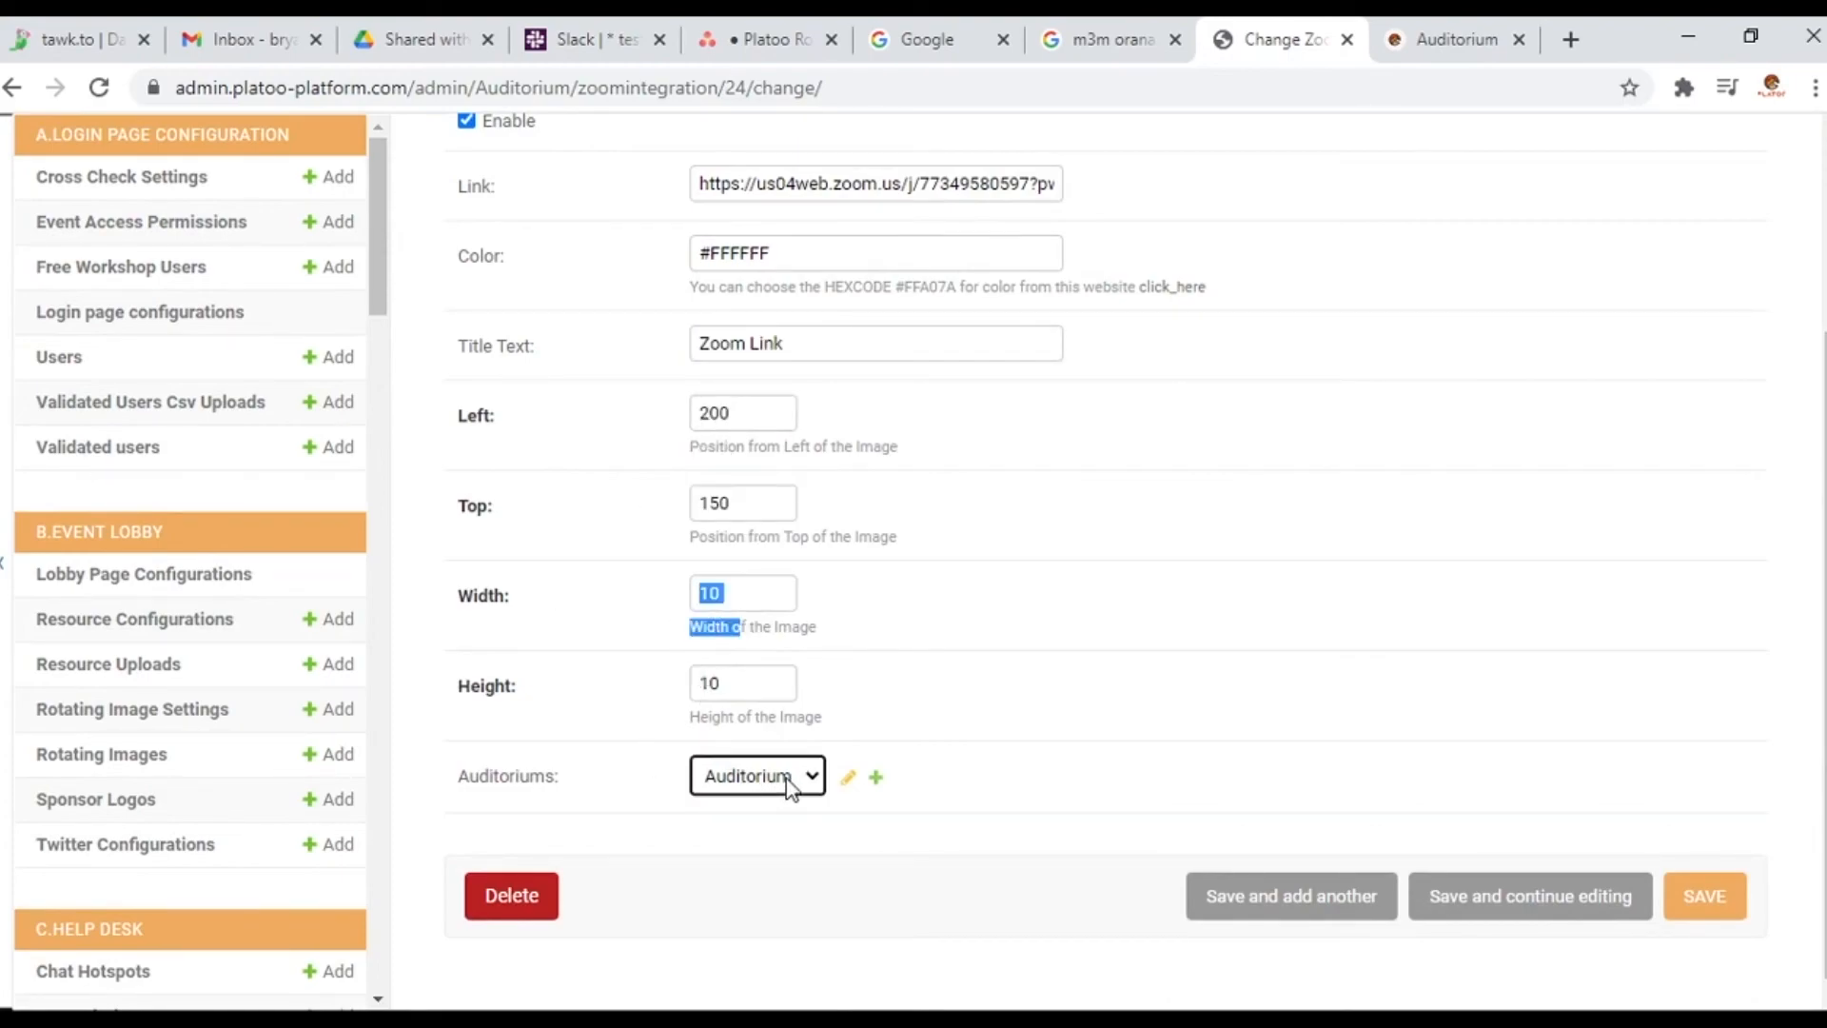
# Save the Zoom call configuration and publish the changes live
pyautogui.click(1738, 921)
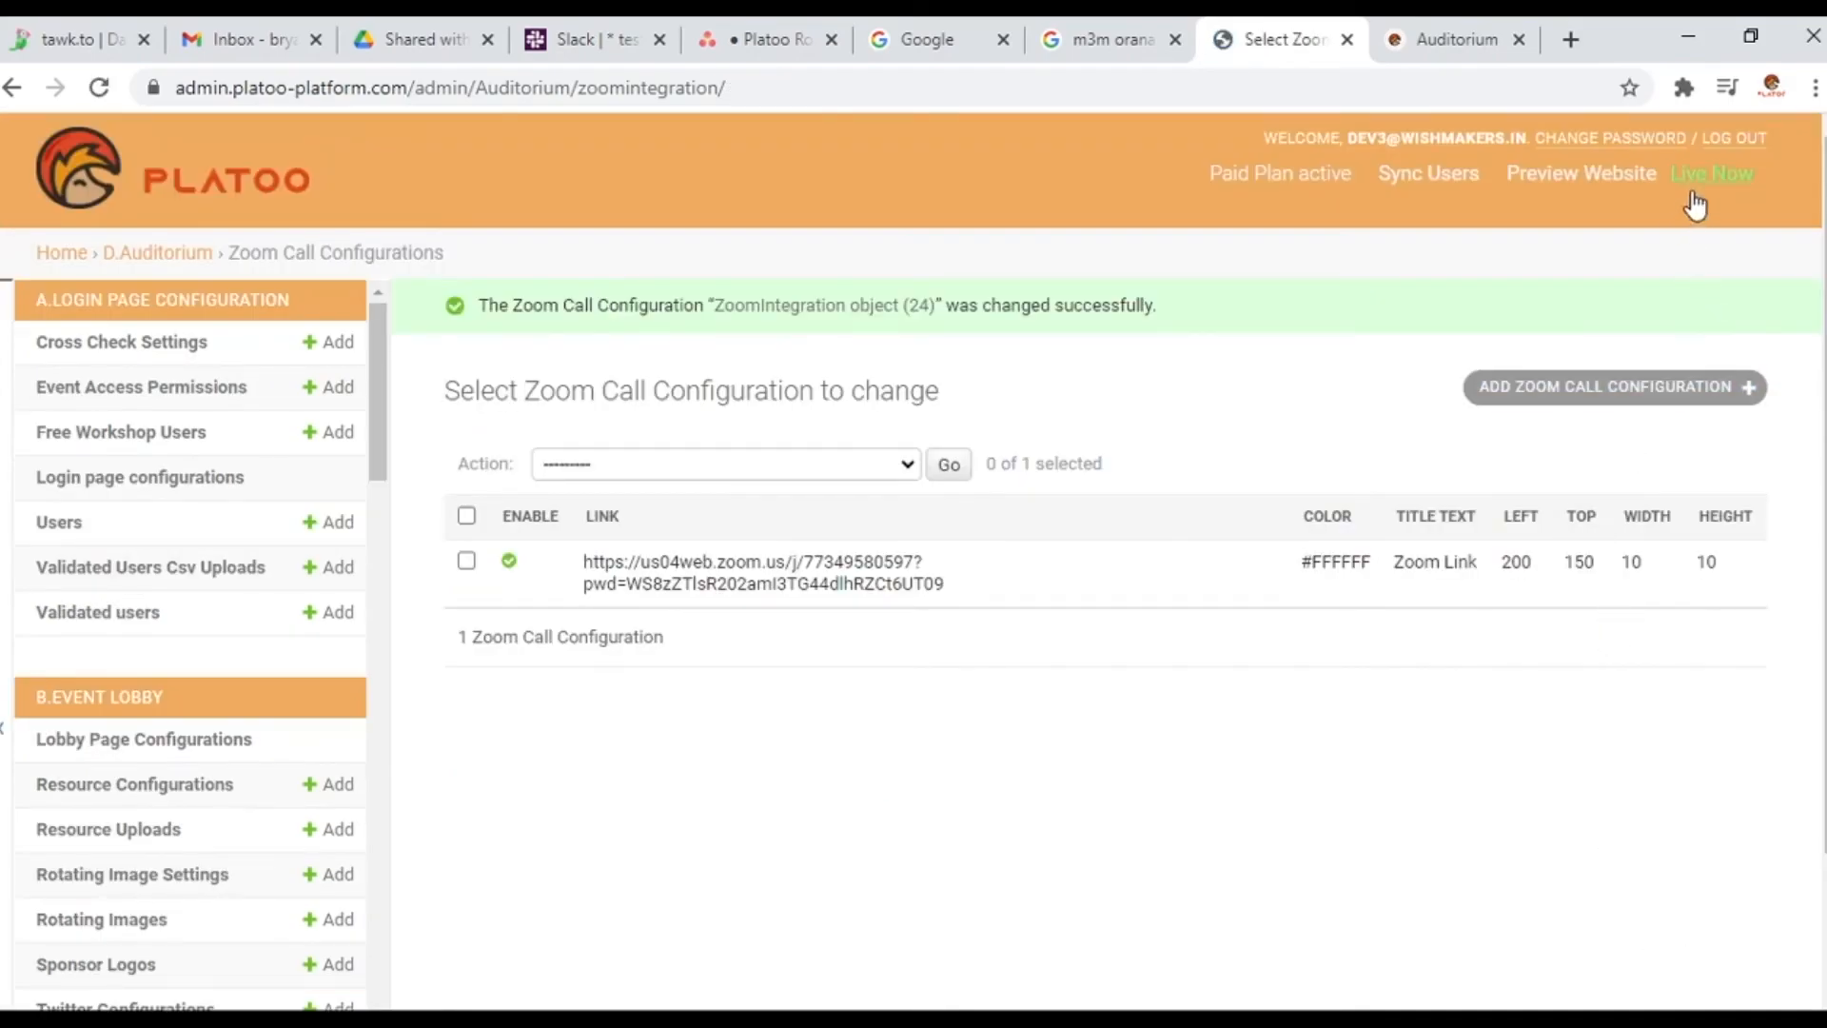
pyautogui.click(1694, 195)
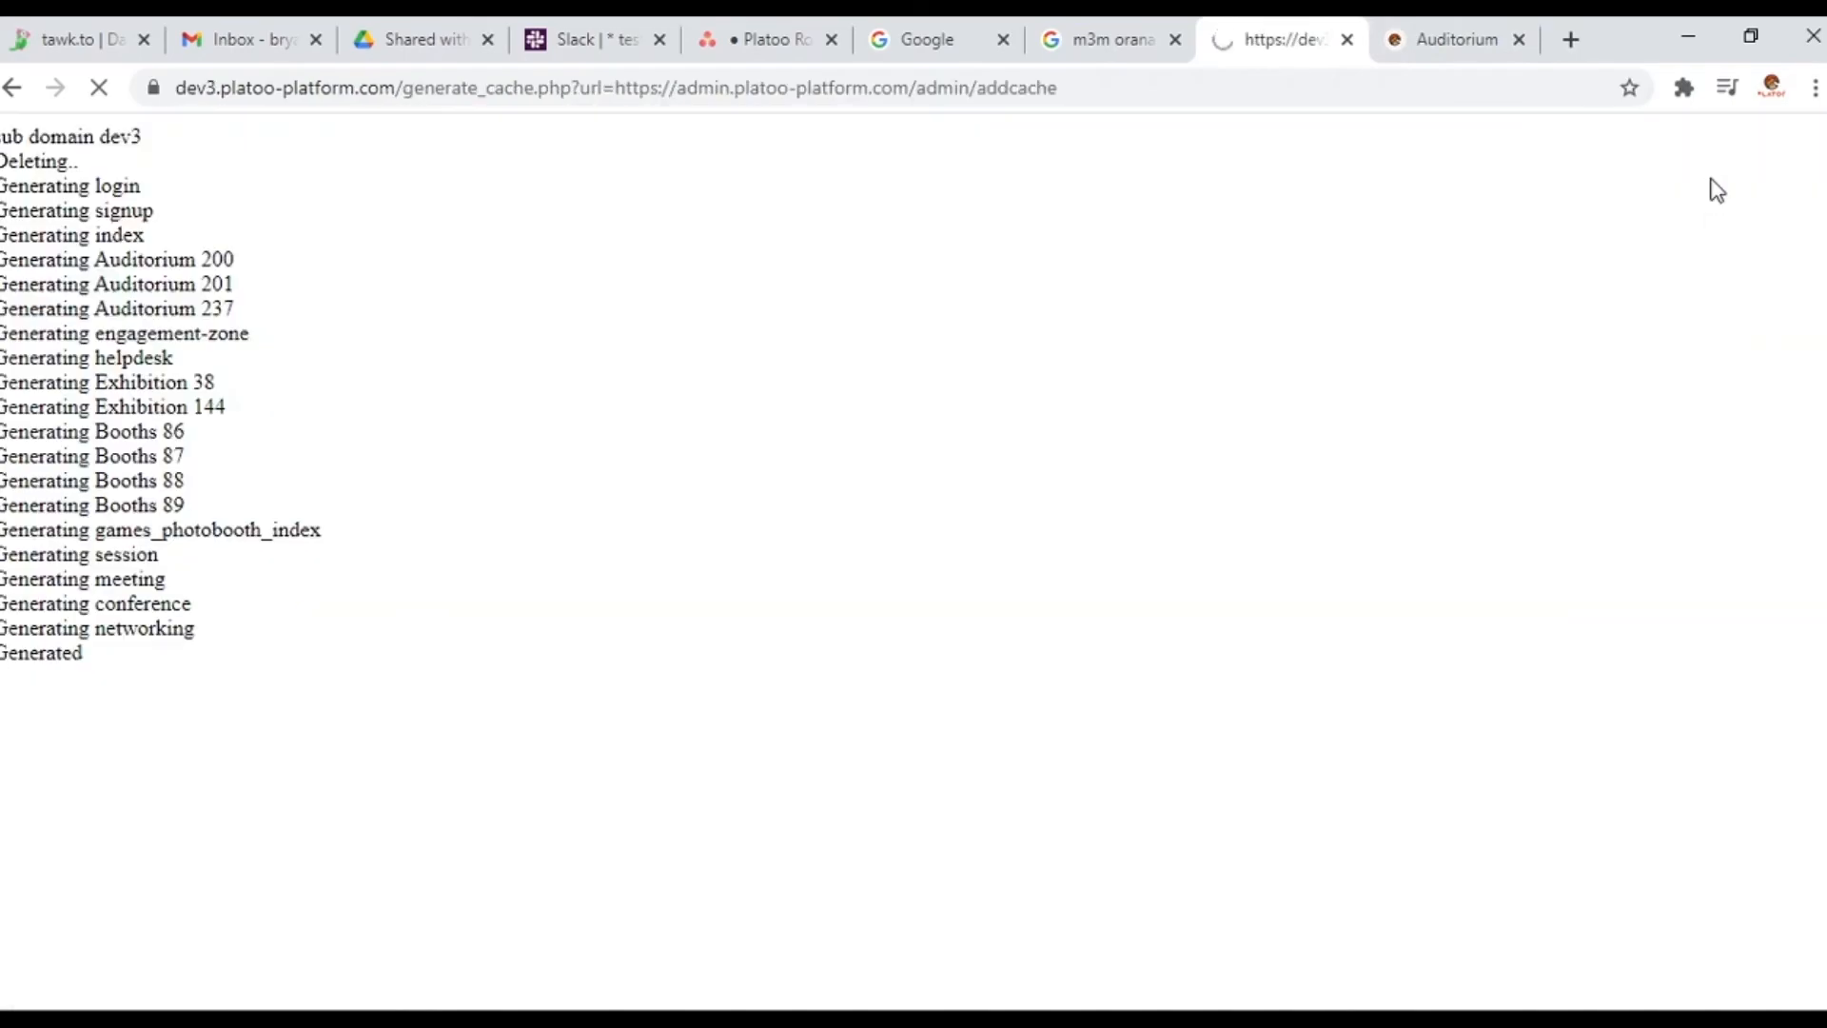
# Close the old auditorium page, preview the event site with the prefilled login, and enter the auditorium, skipping the transition video
pyautogui.click(1528, 39)
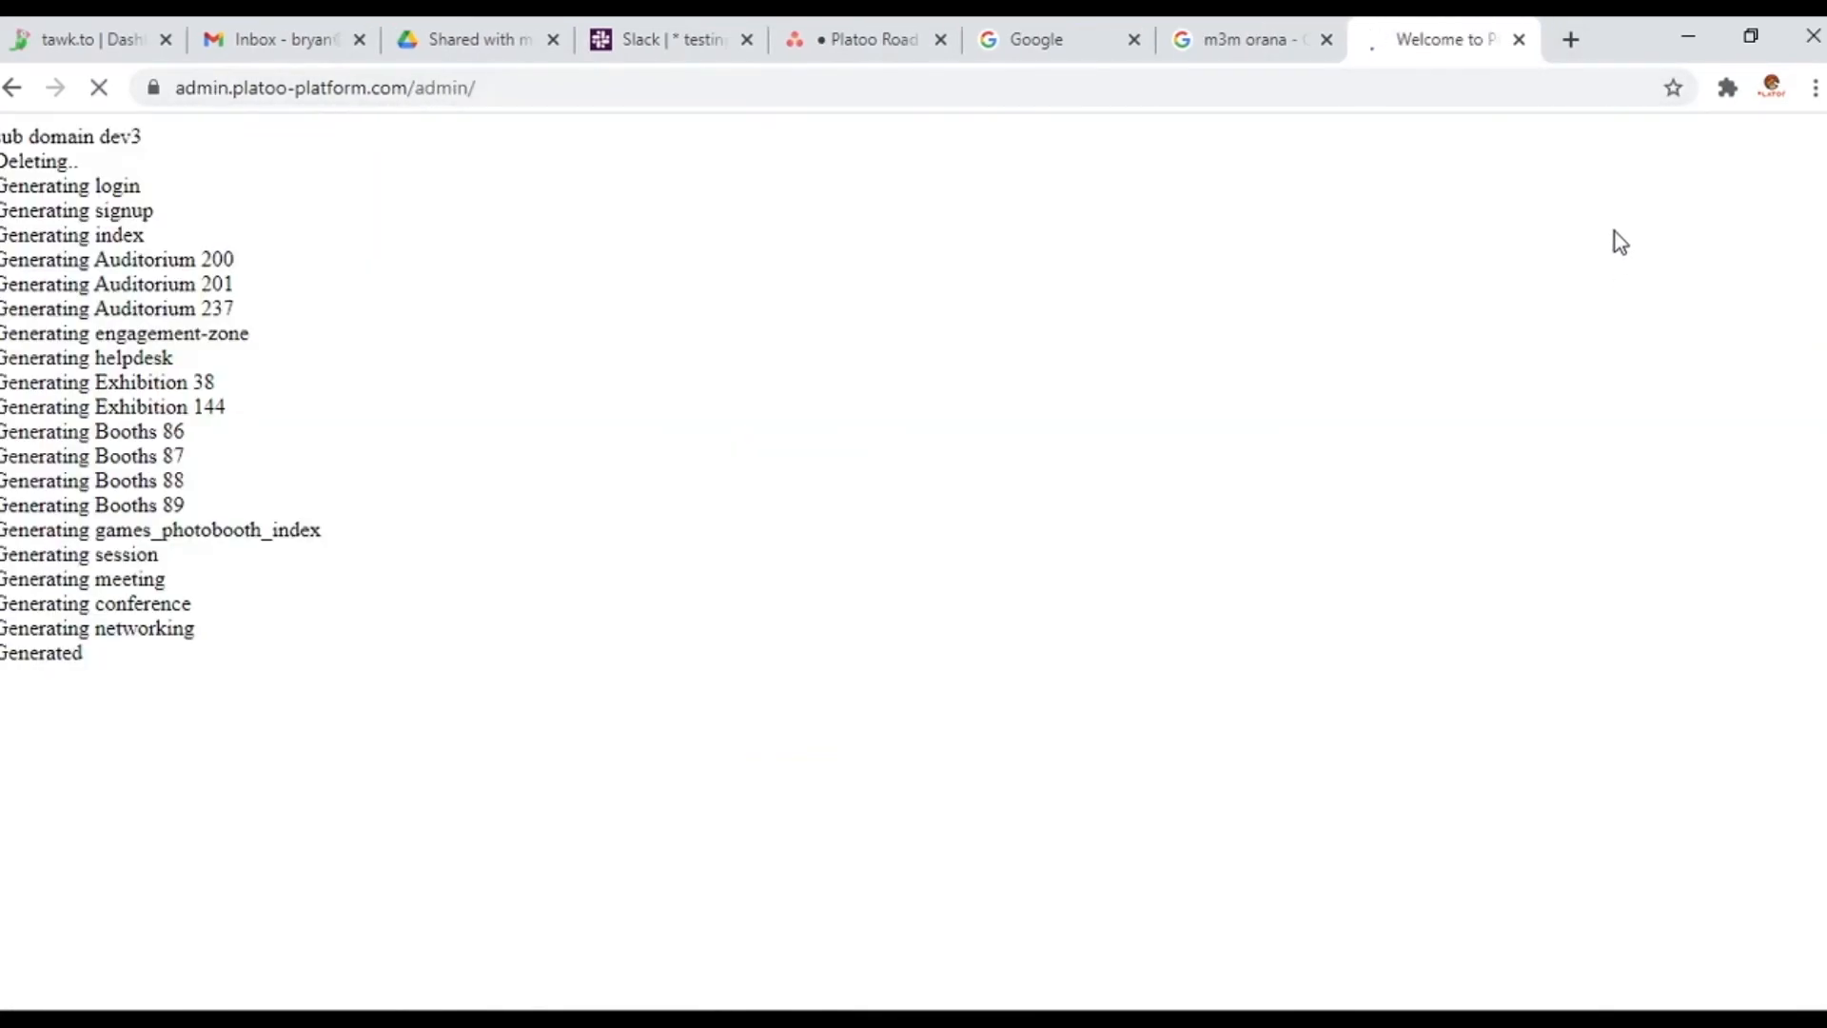
pyautogui.click(1614, 177)
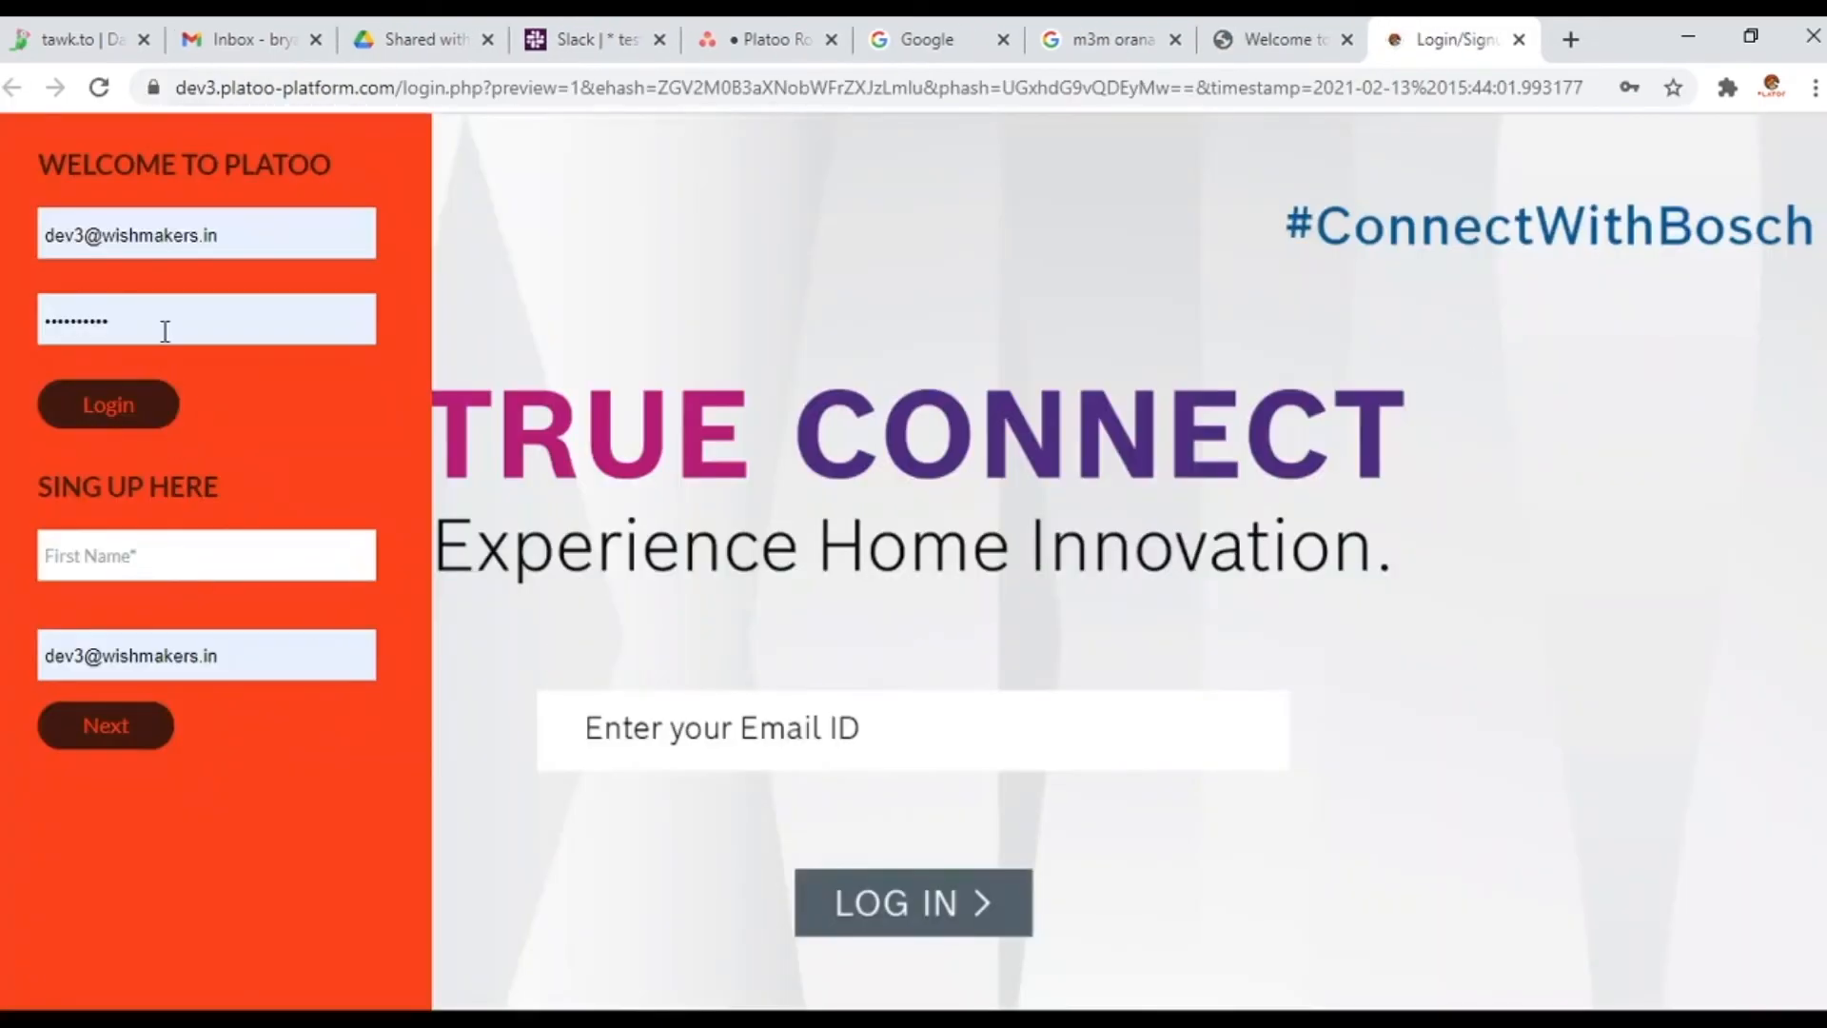
pyautogui.click(122, 400)
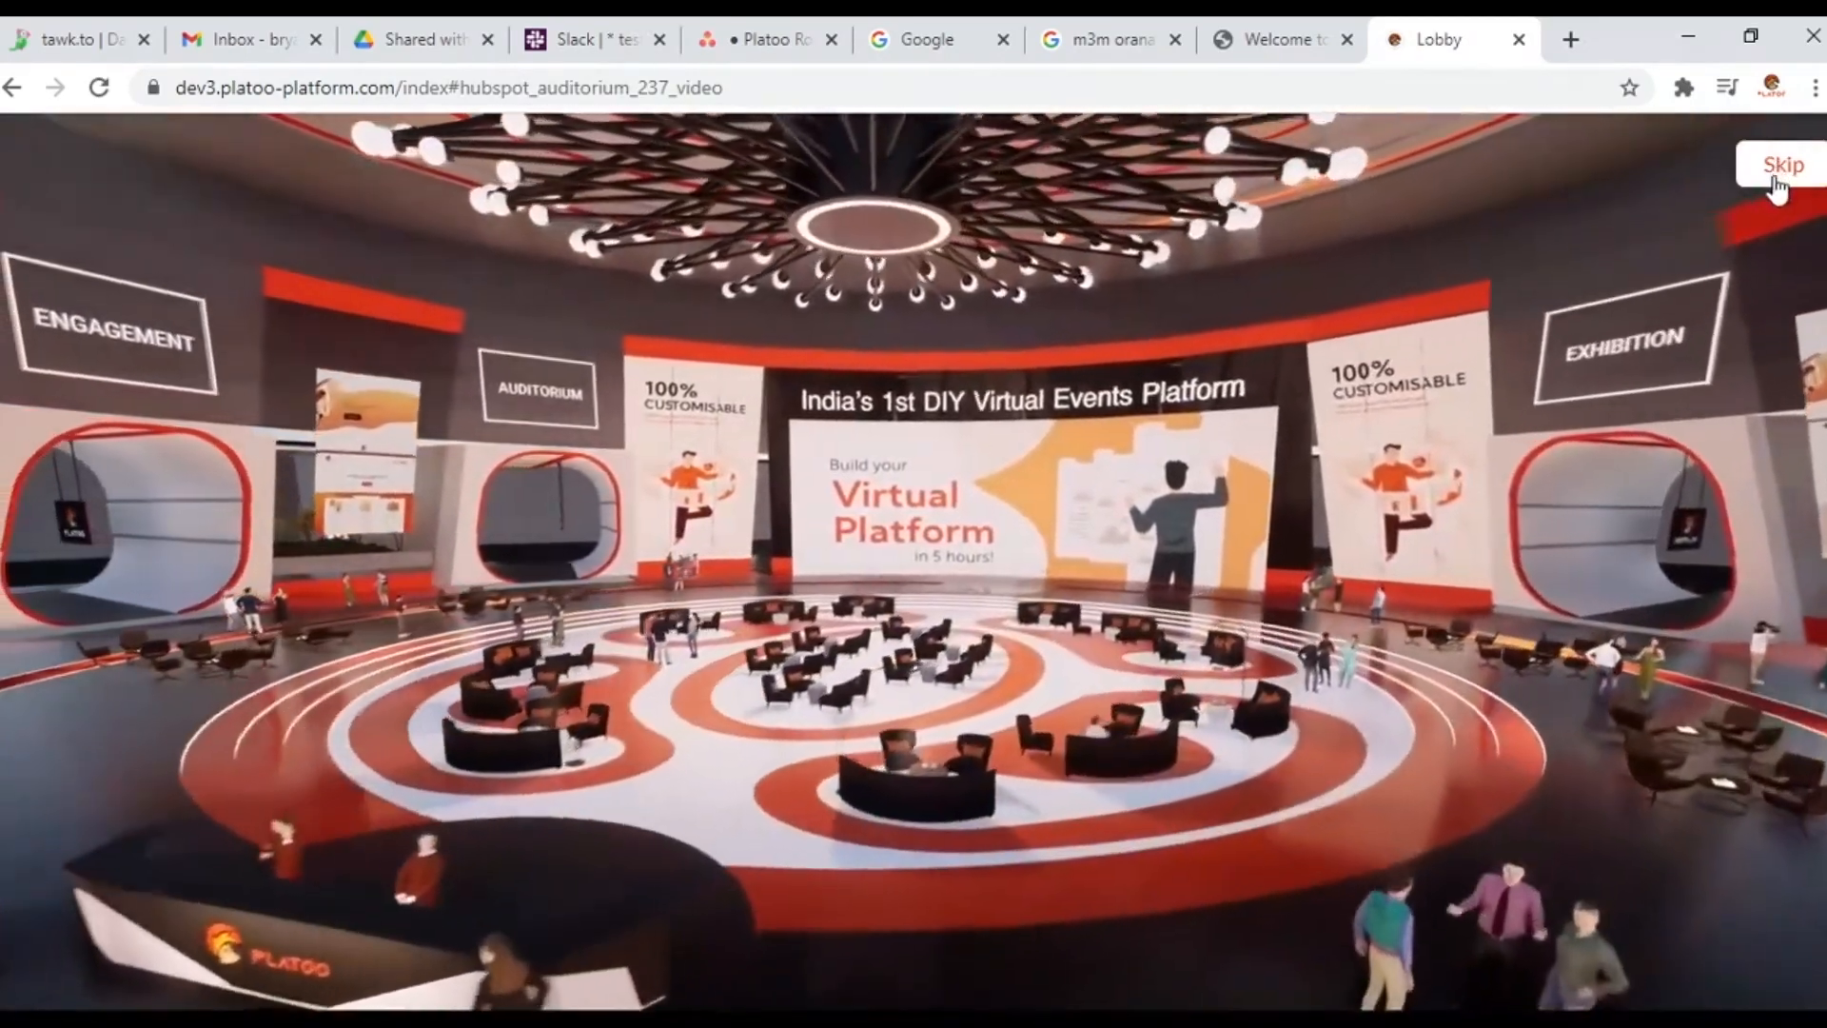
pyautogui.click(1782, 170)
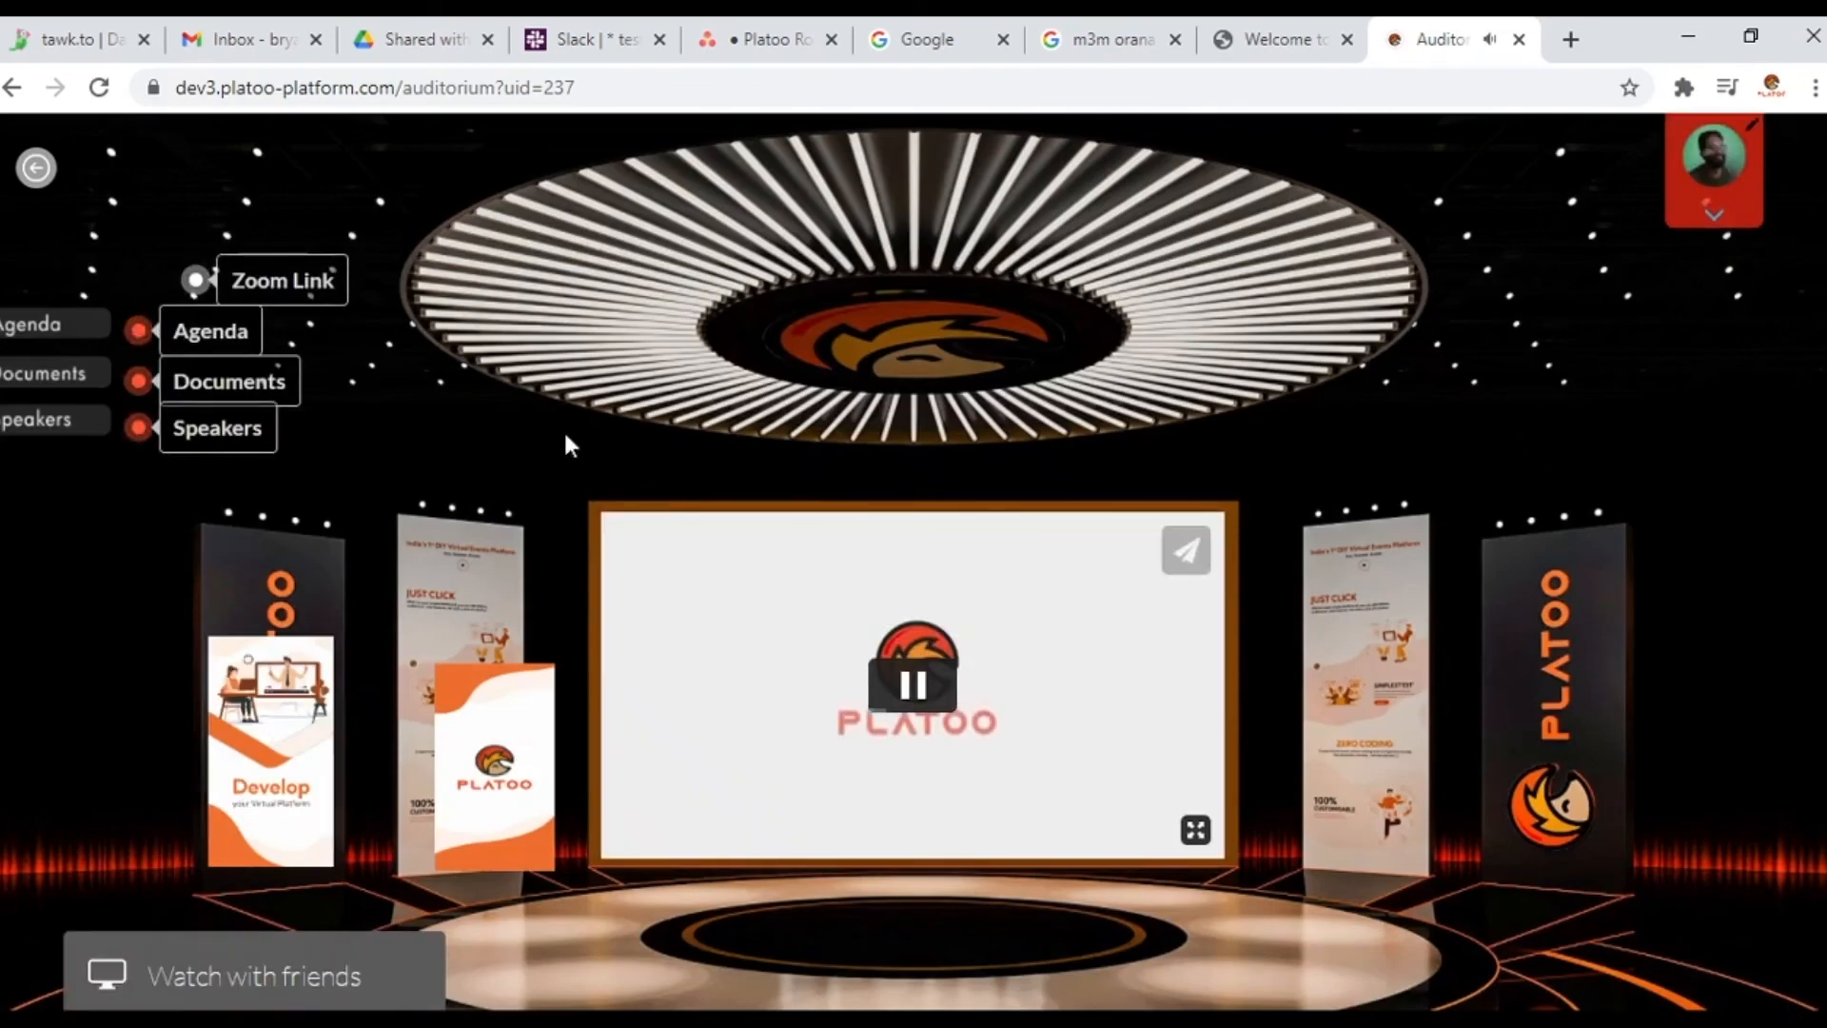
# Test the auditorium's Zoom Link hotspot, dismiss the meeting message and close the call window
pyautogui.click(195, 282)
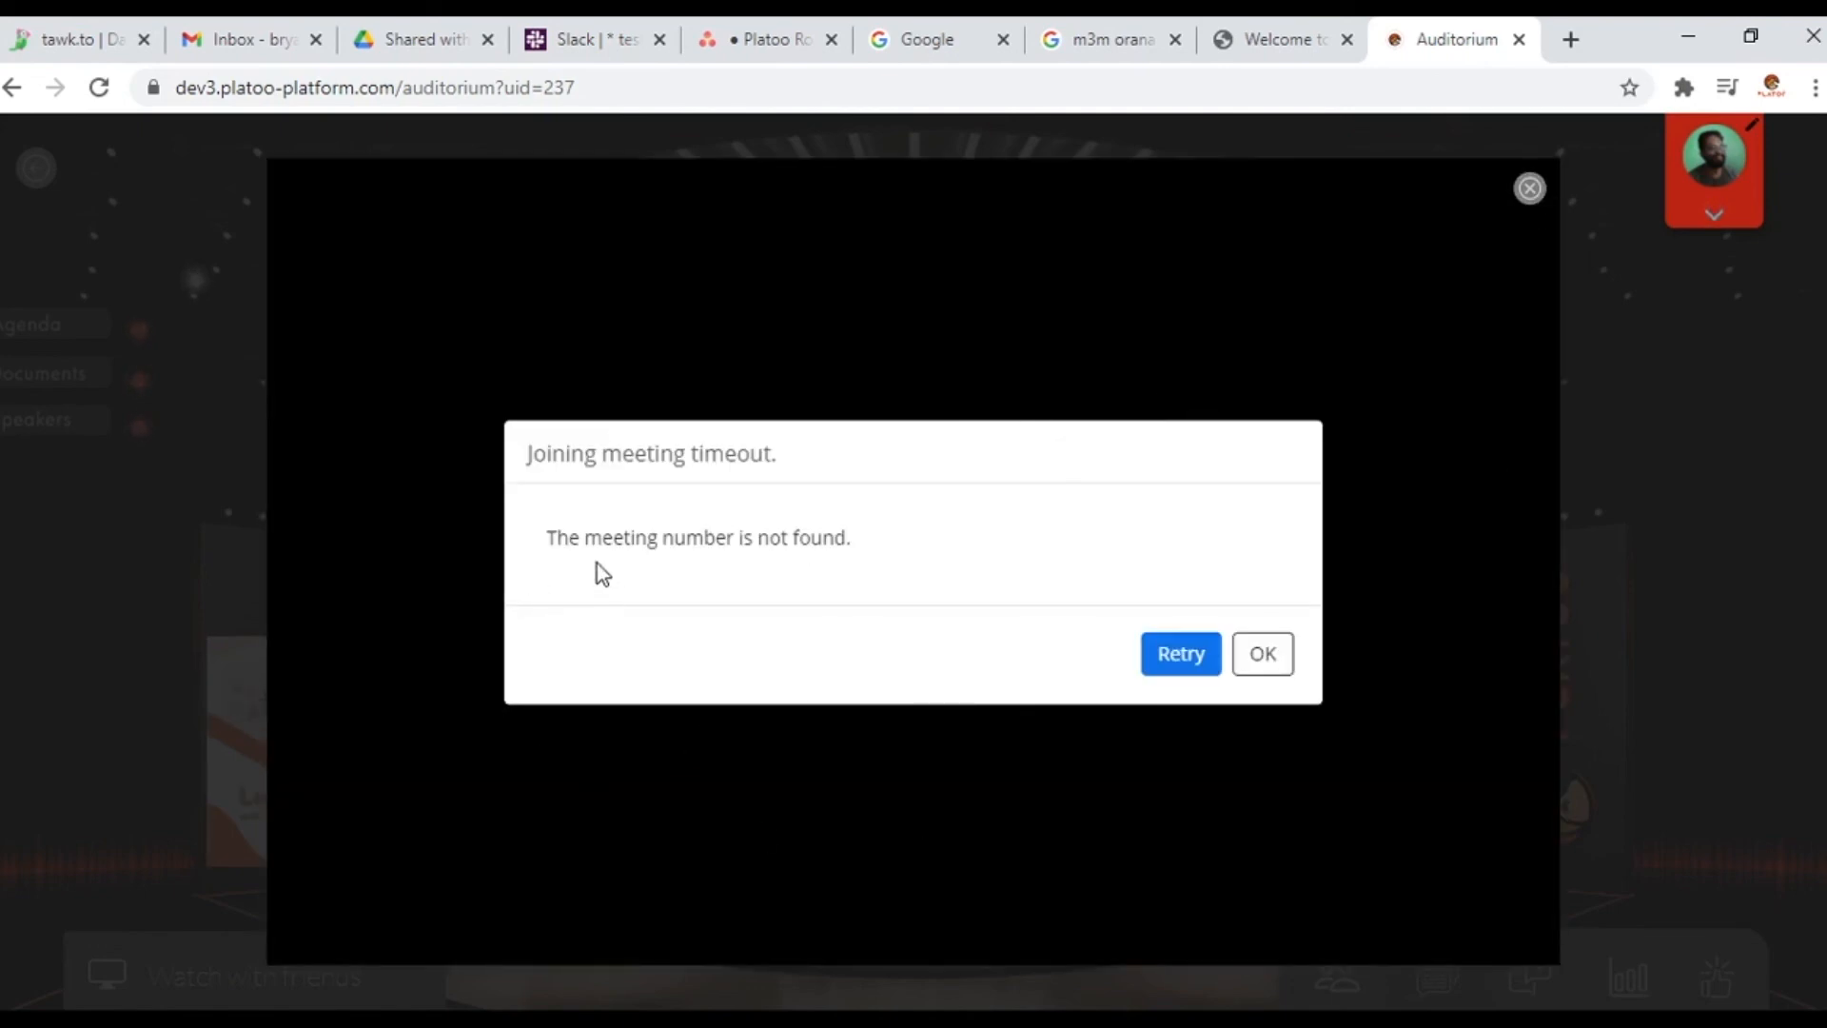
pyautogui.moveTo(575, 538); pyautogui.dragTo(1317, 671)
pyautogui.click(1276, 665)
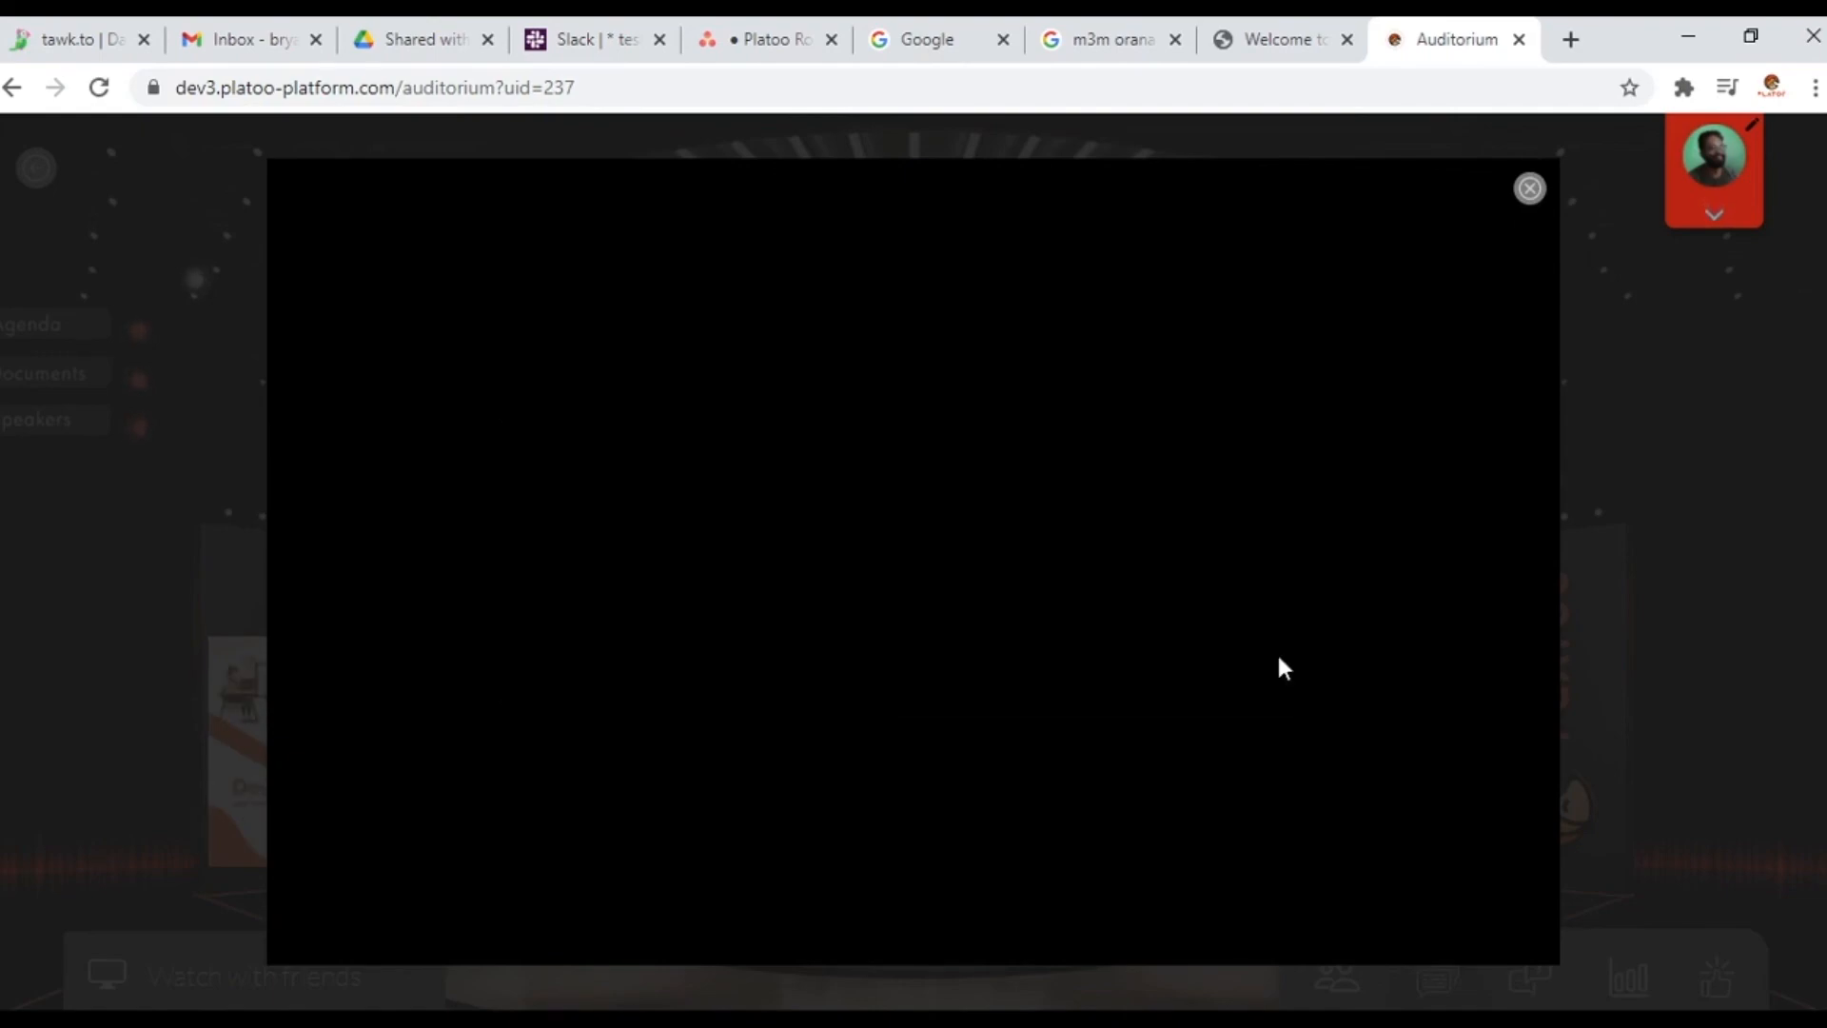
pyautogui.click(1530, 188)
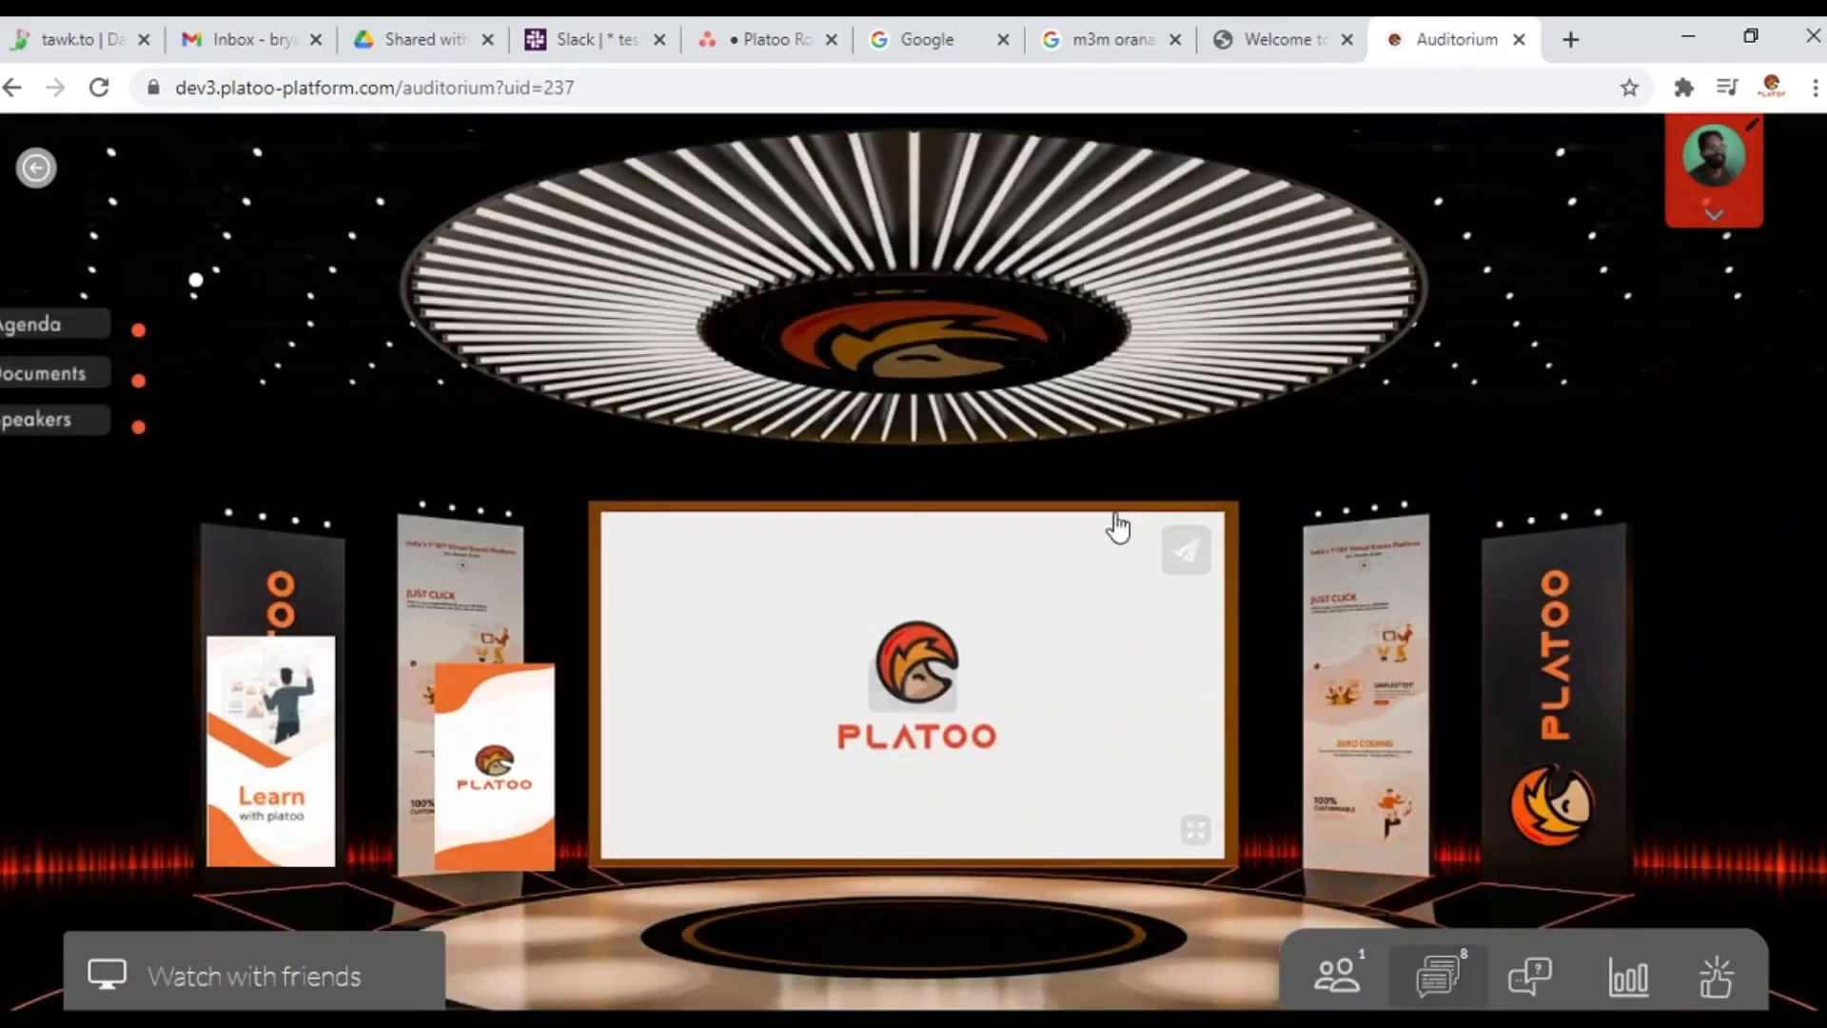